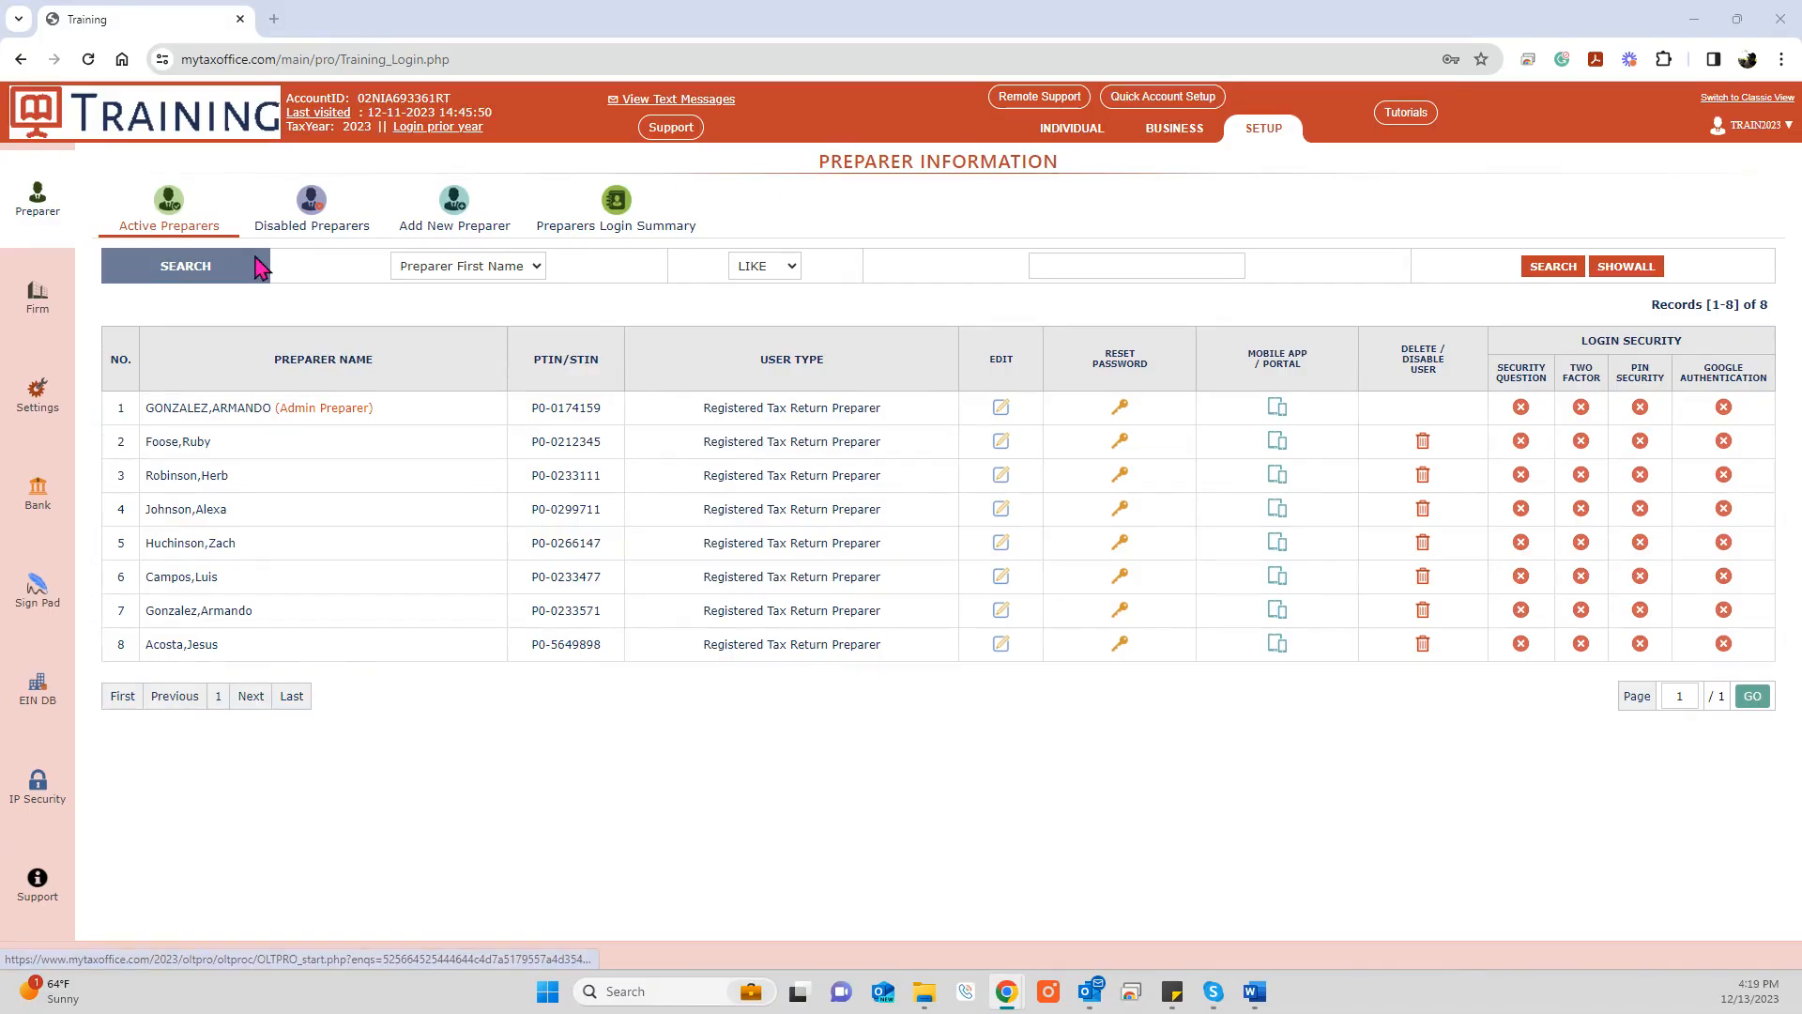
Step: Look through the account configuration wizard, then go to the Preparer Information page
left_click(1075, 137)
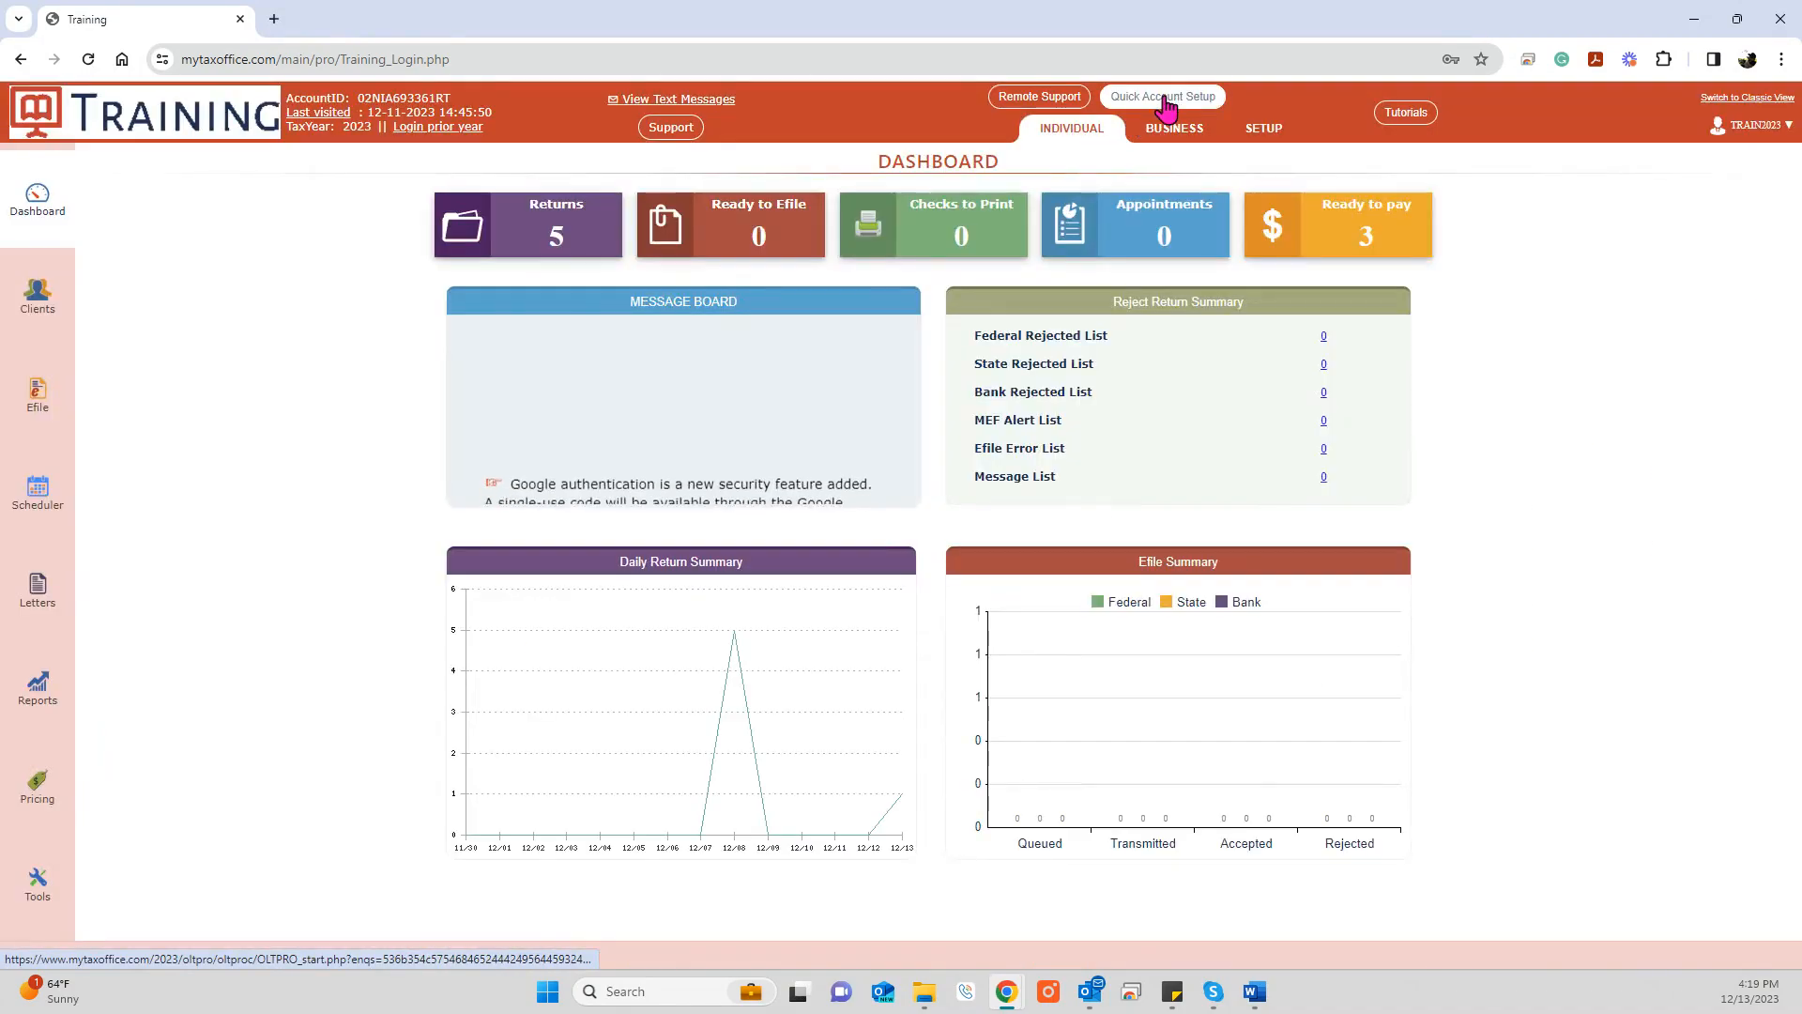
left_click(1164, 99)
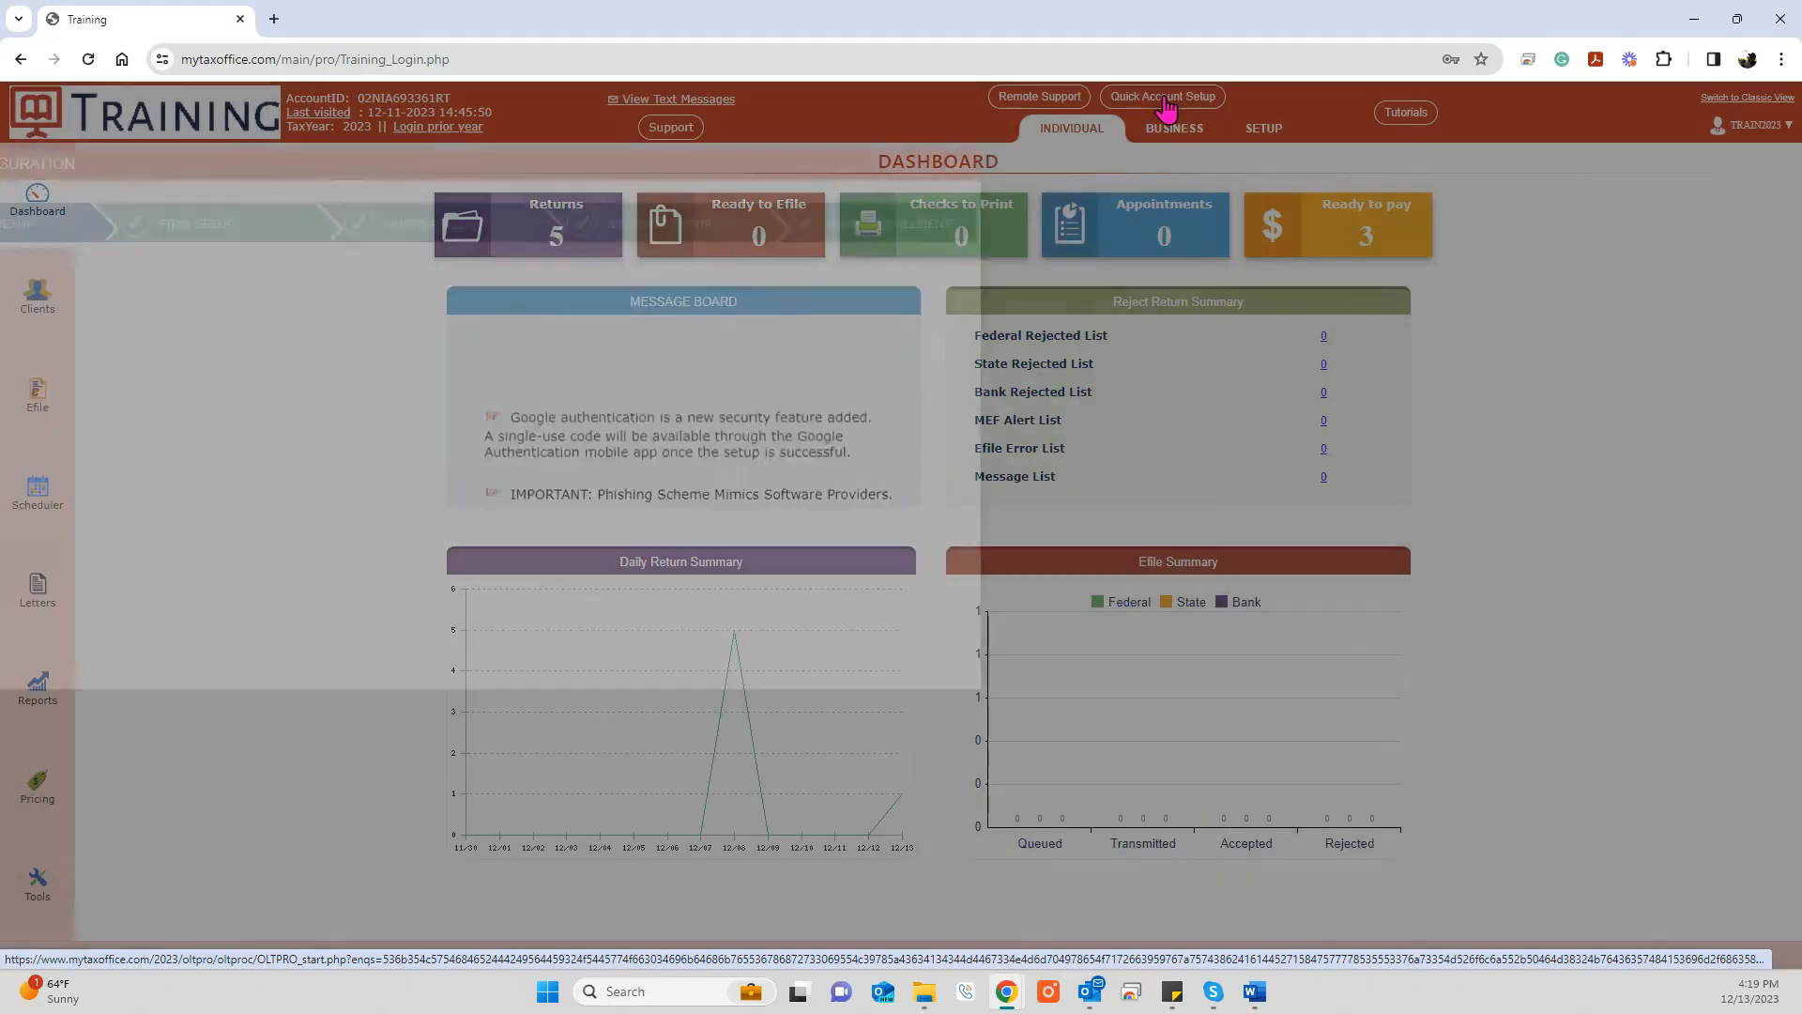
scroll(1127, 474, "down", 5)
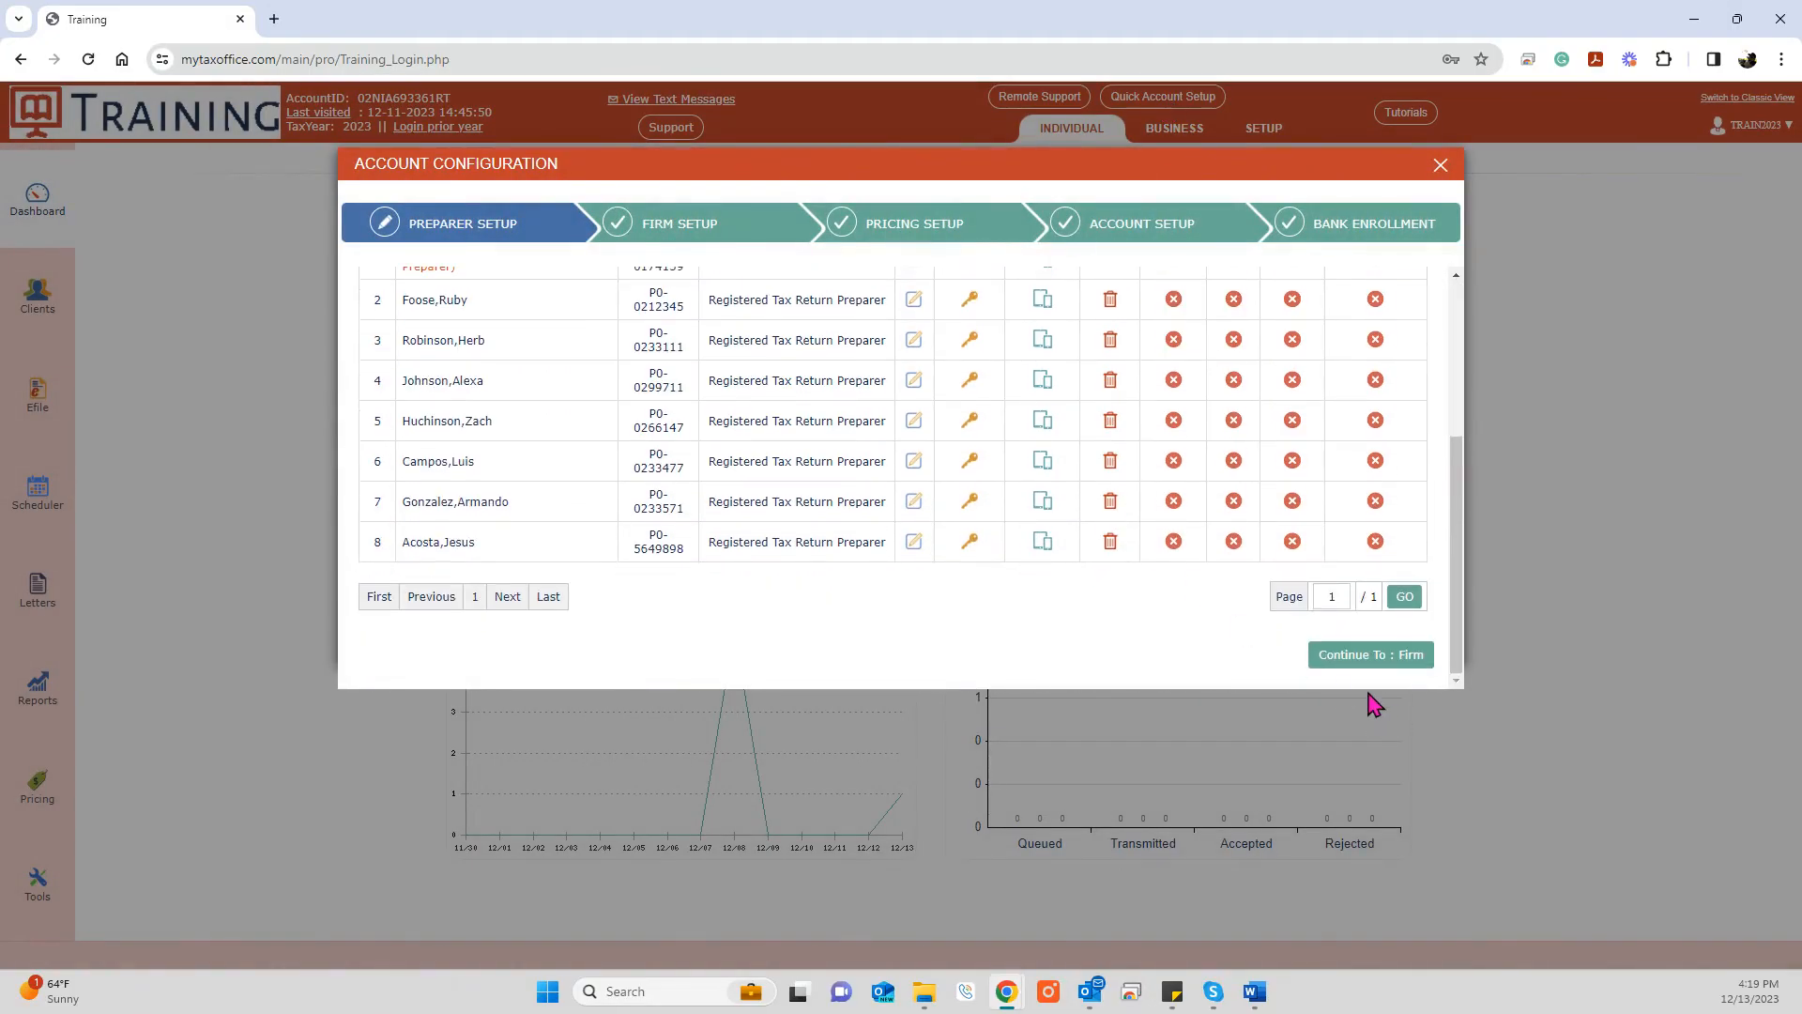
left_click(1359, 657)
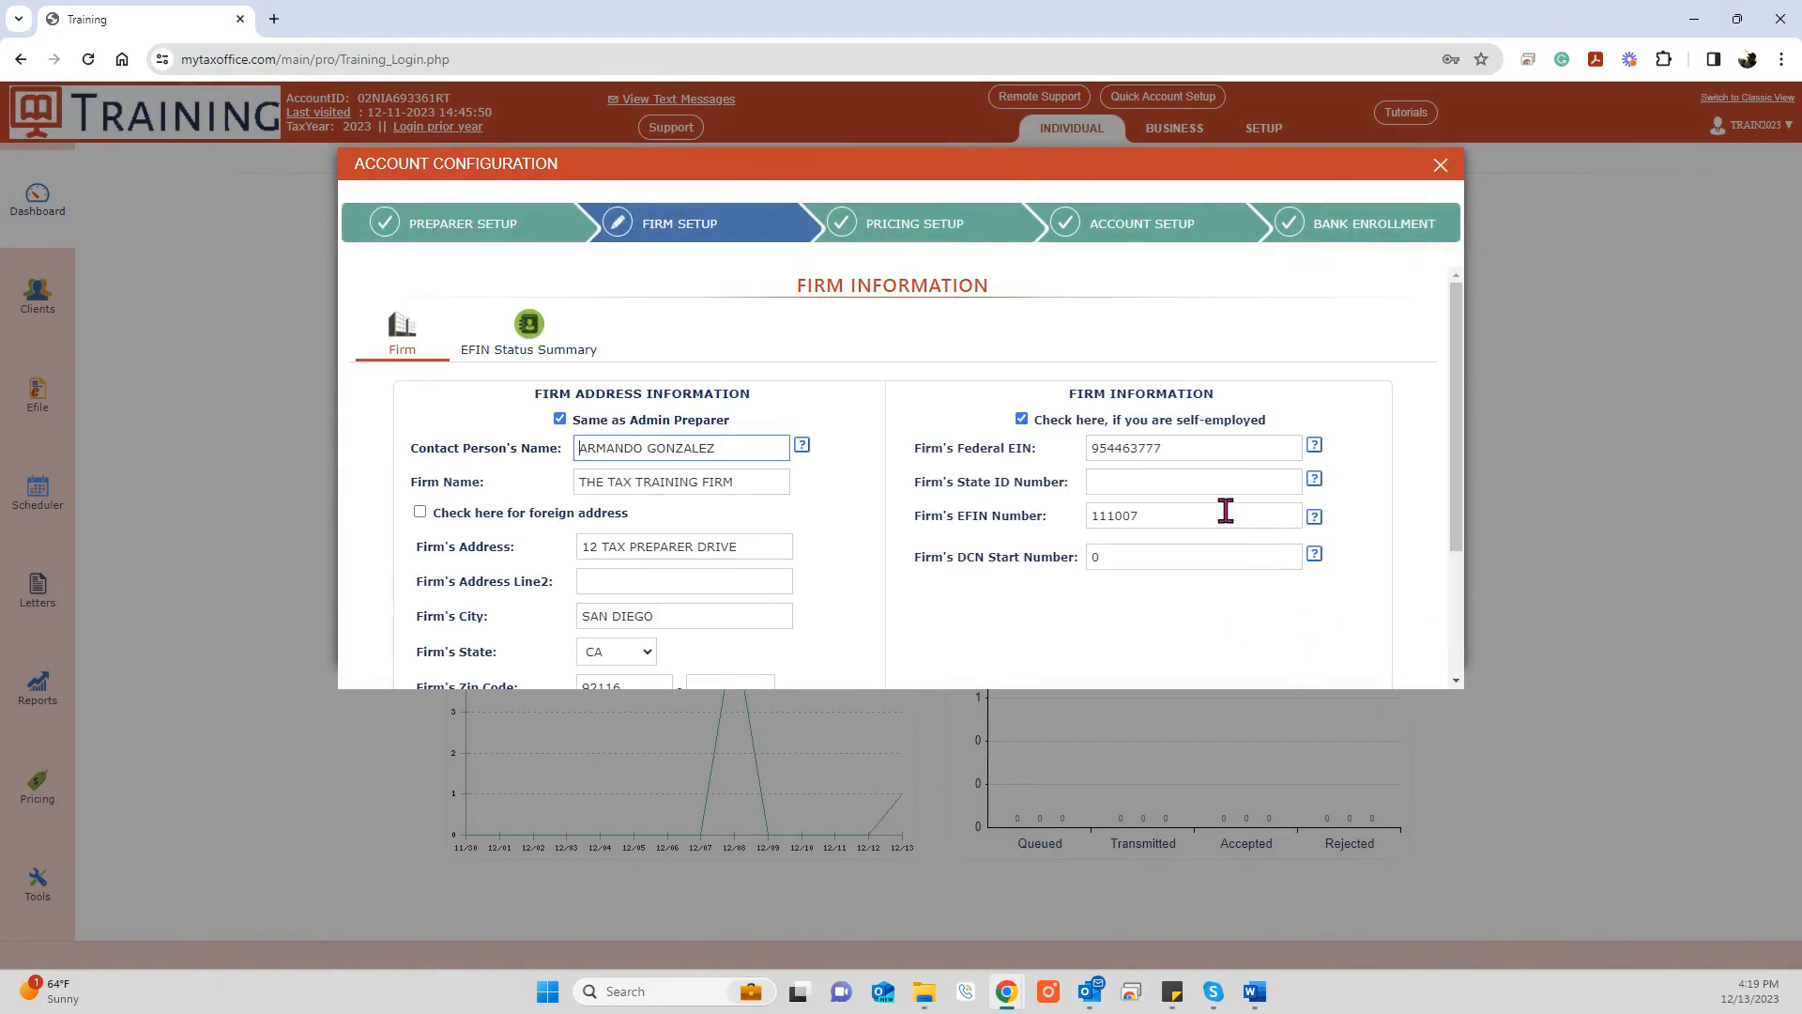
left_click(1442, 169)
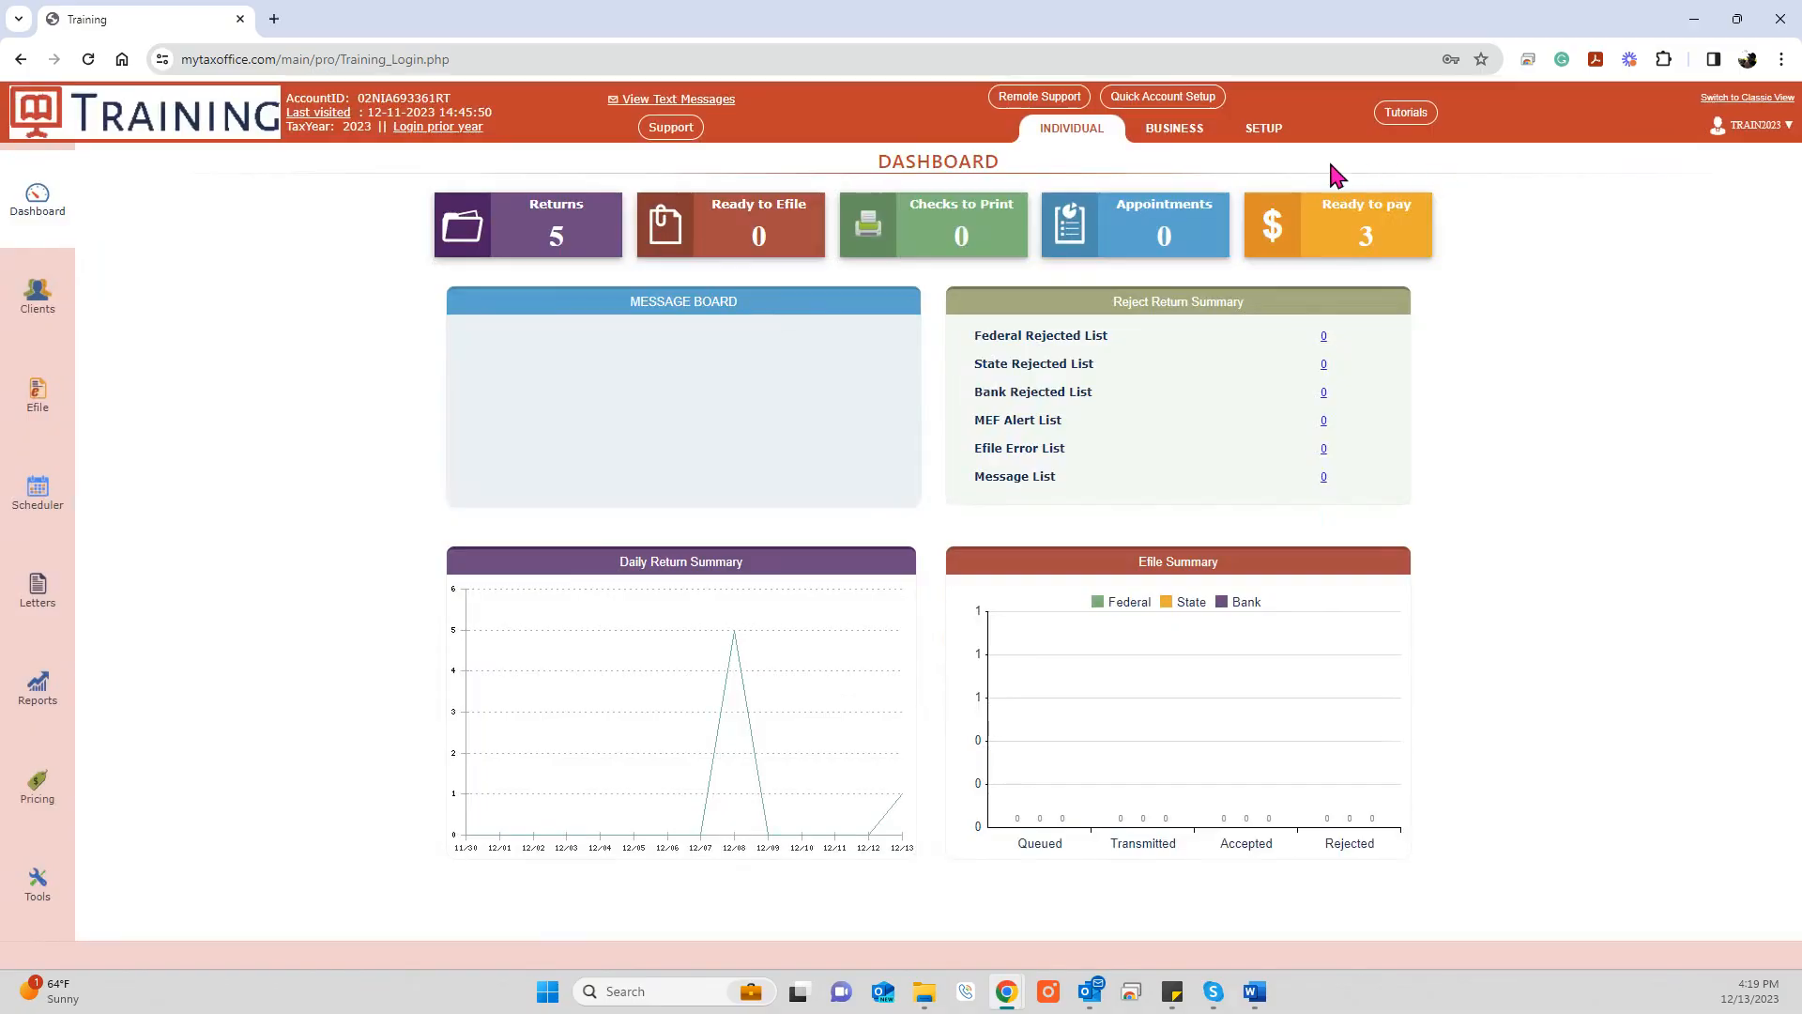
left_click(1264, 131)
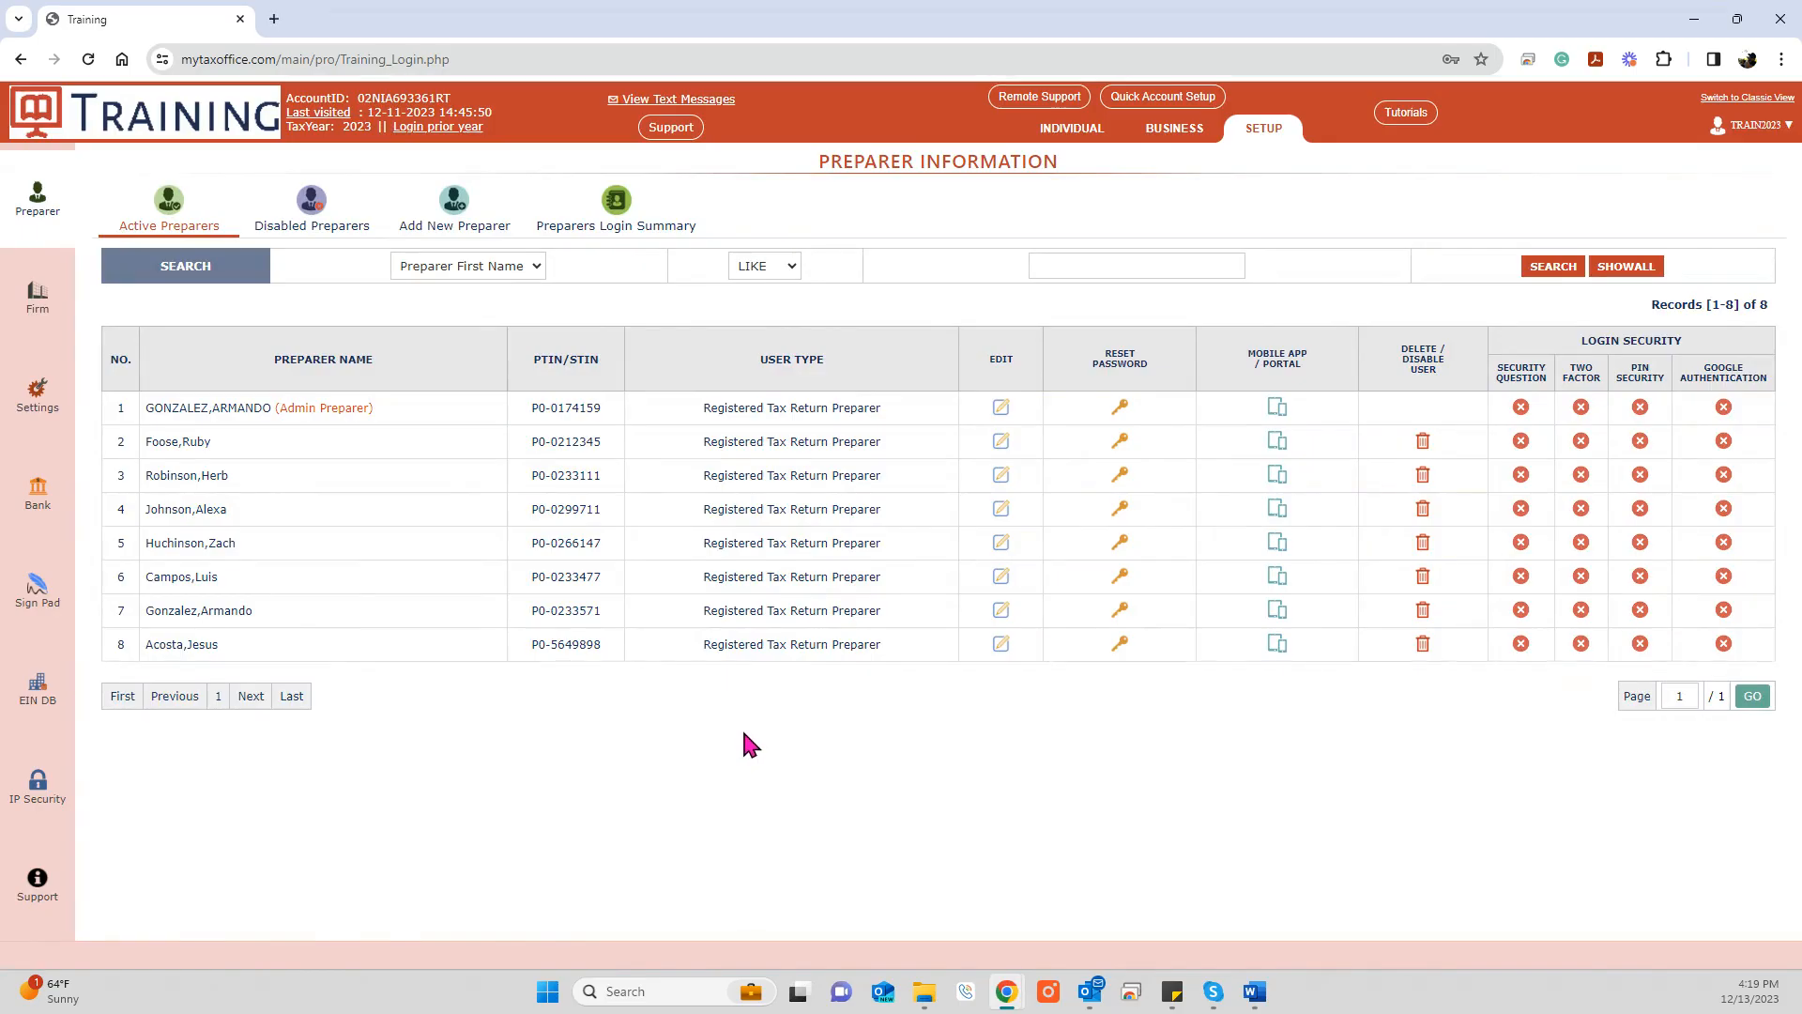
Step: Open the fifth active preparer's record and check its first and last name fields
left_click(457, 199)
left_click(1003, 542)
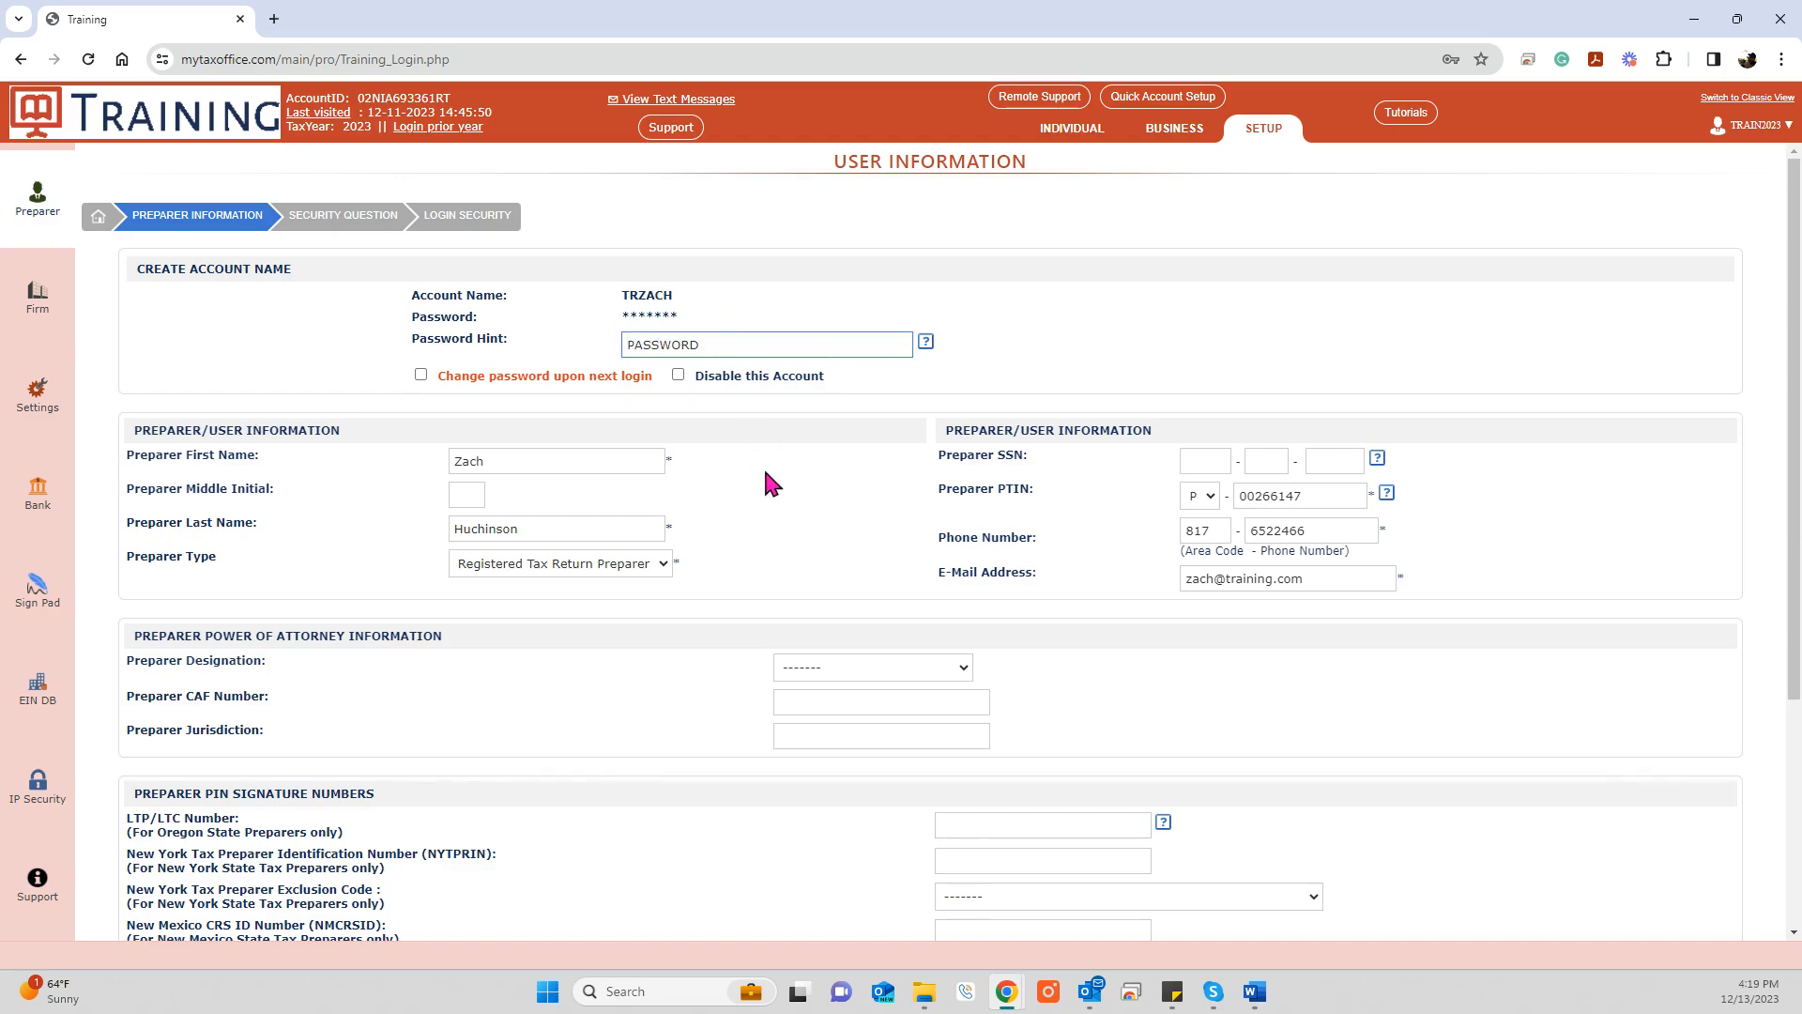
left_click(595, 466)
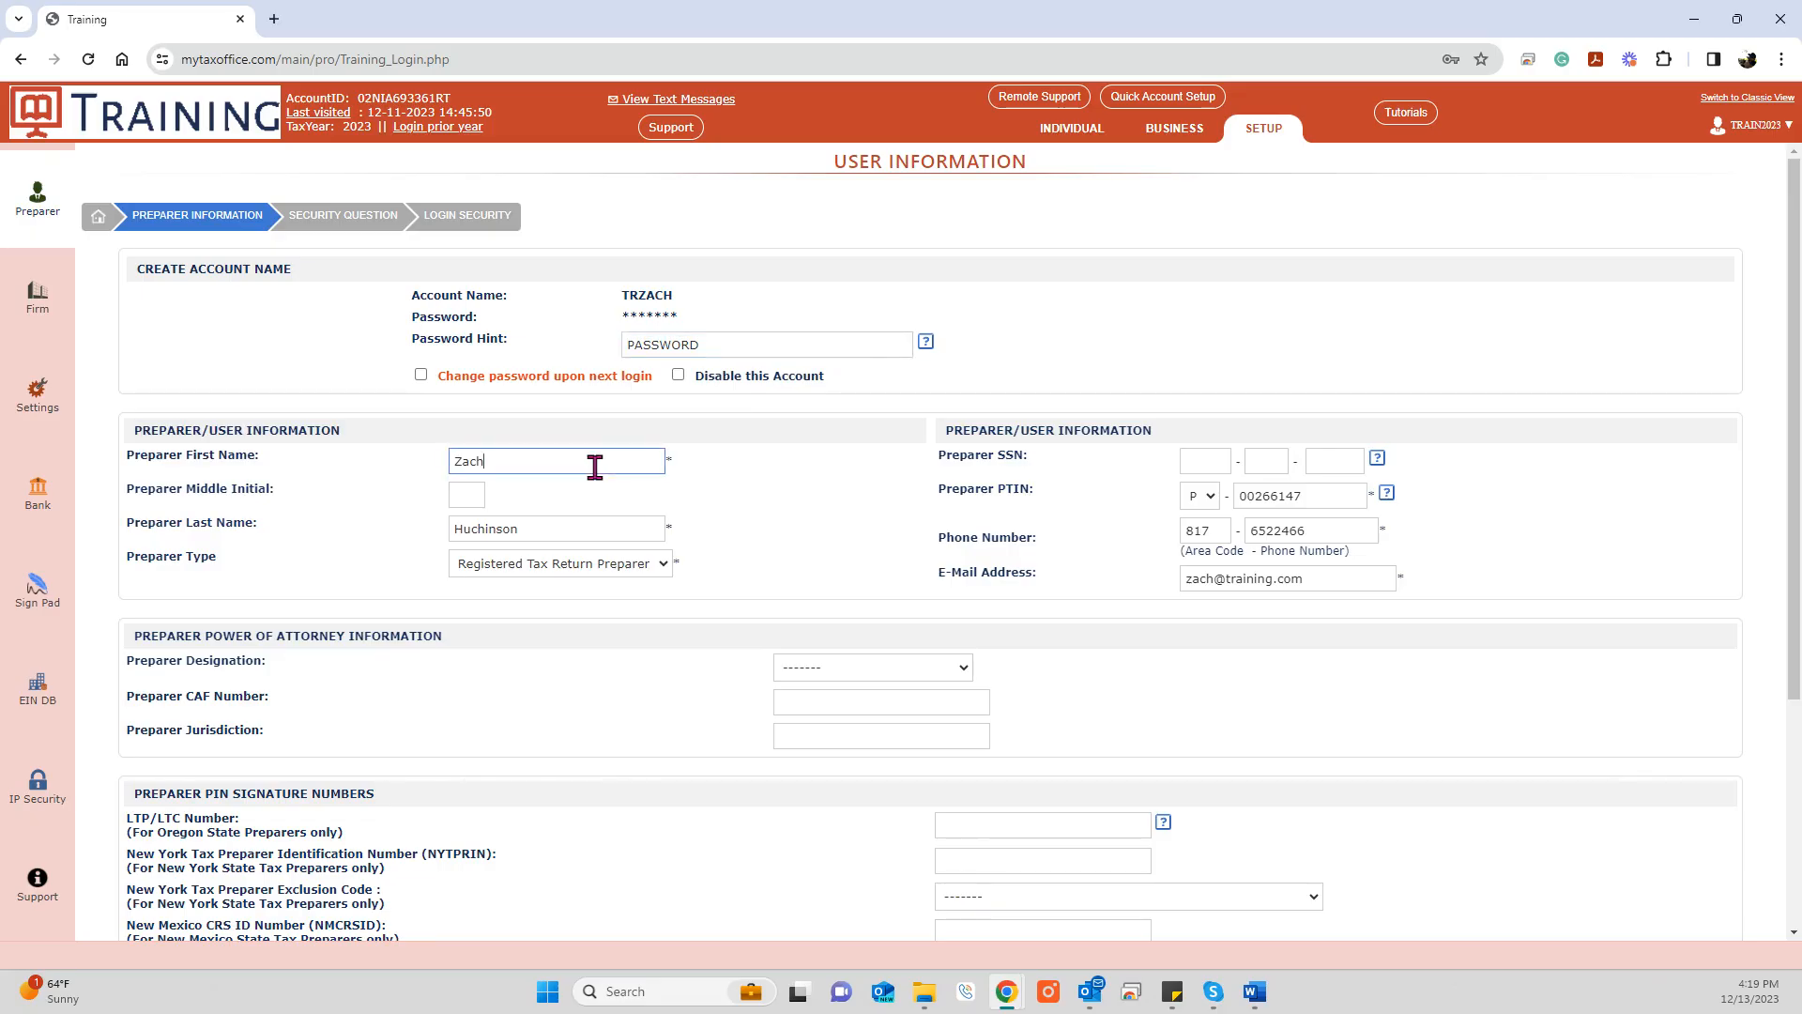
left_click(589, 526)
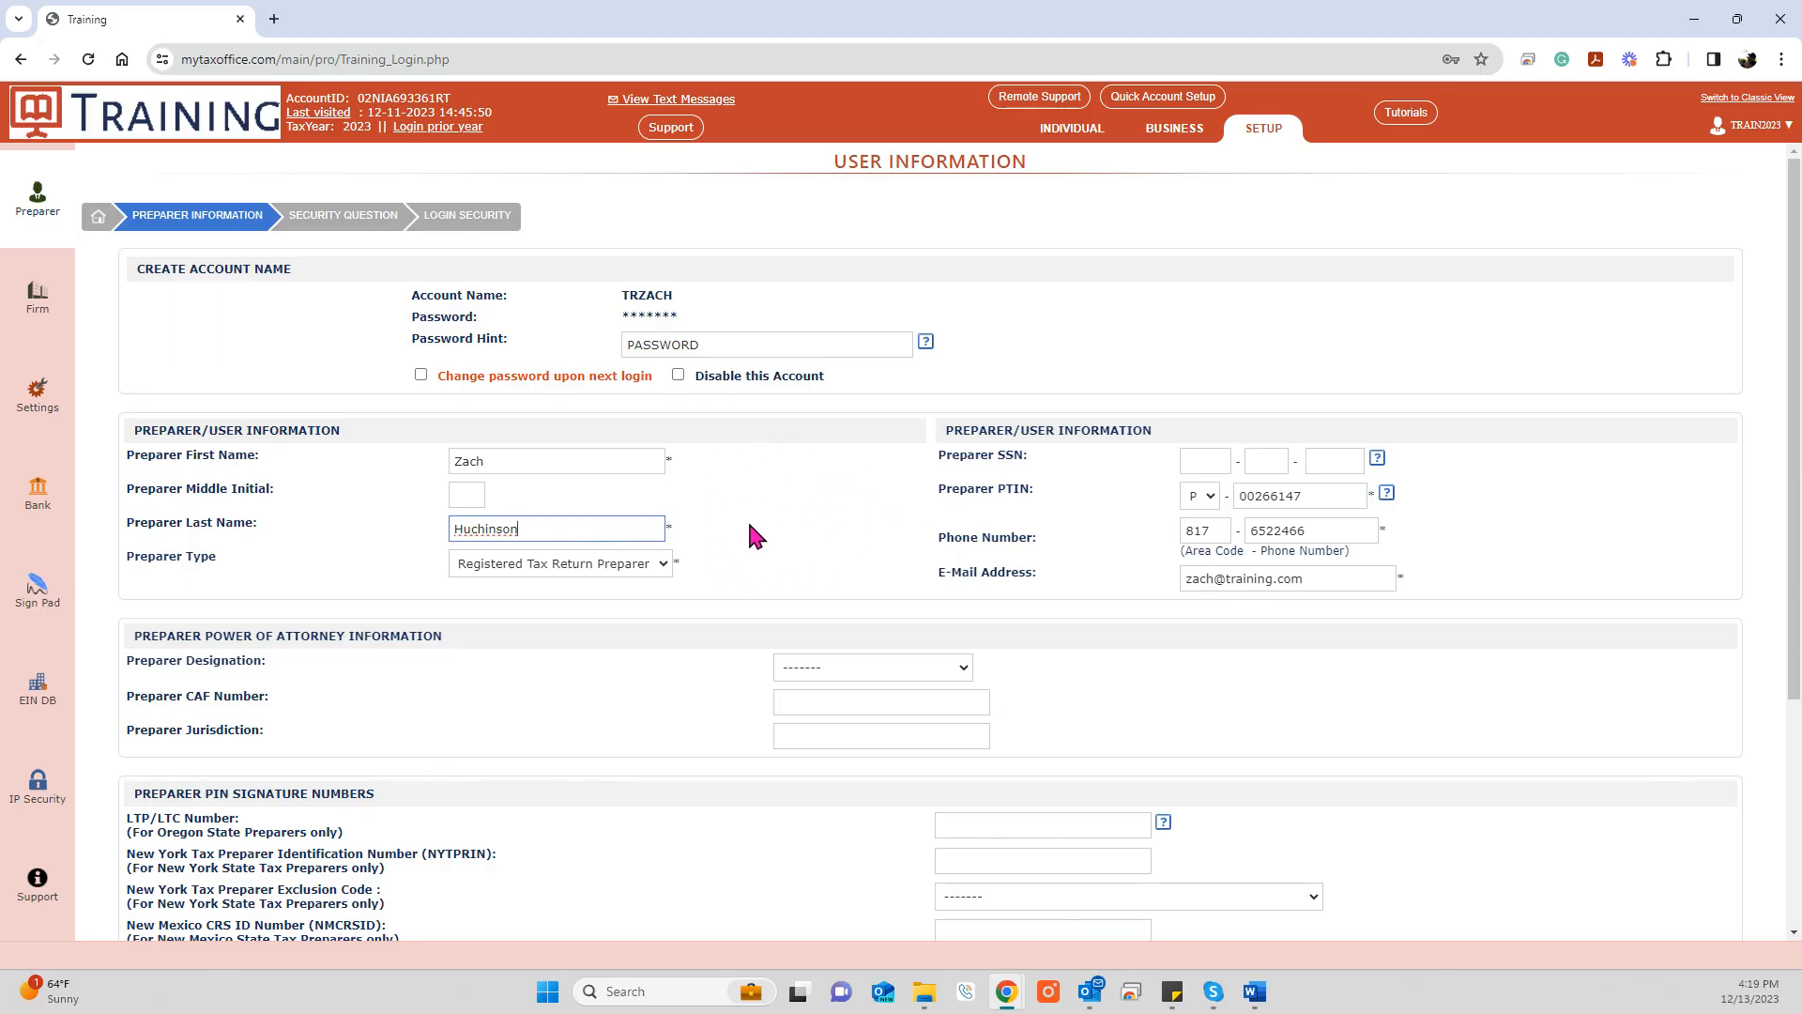
Step: Switch Preparer Type to Data Entry Only, then back to Registered Tax Return Preparer
left_click(662, 566)
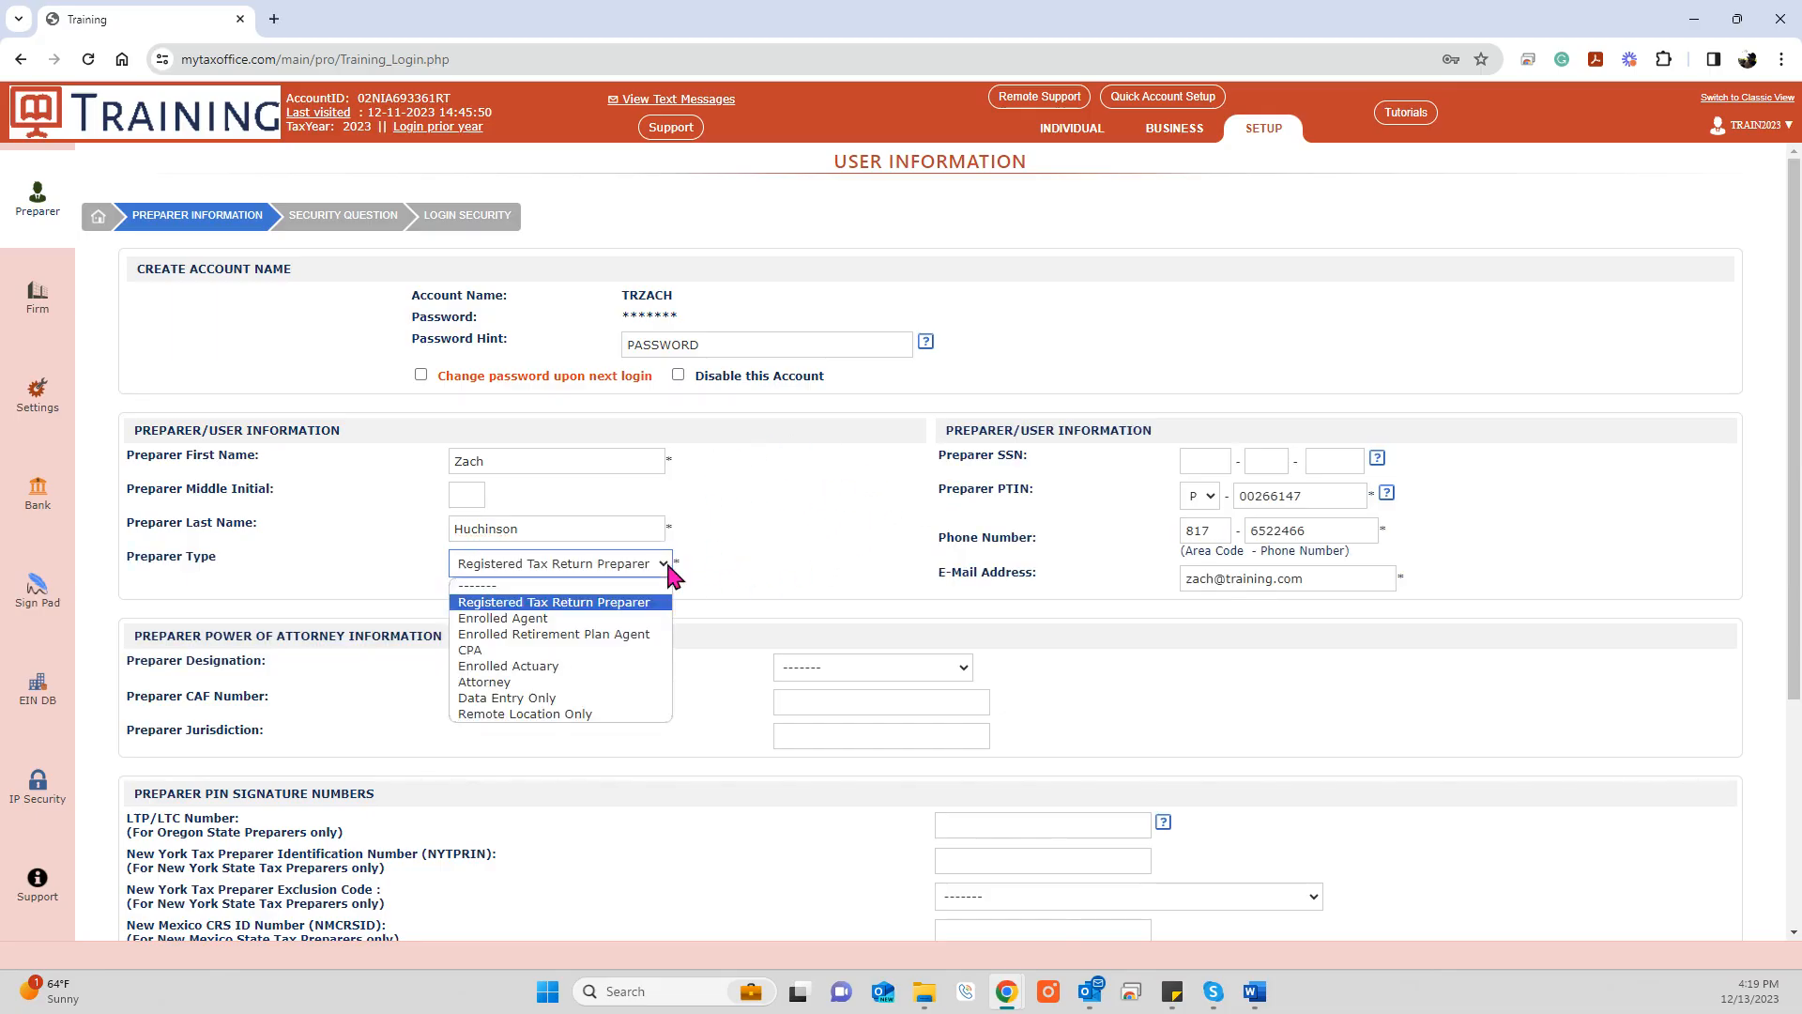
left_click(593, 699)
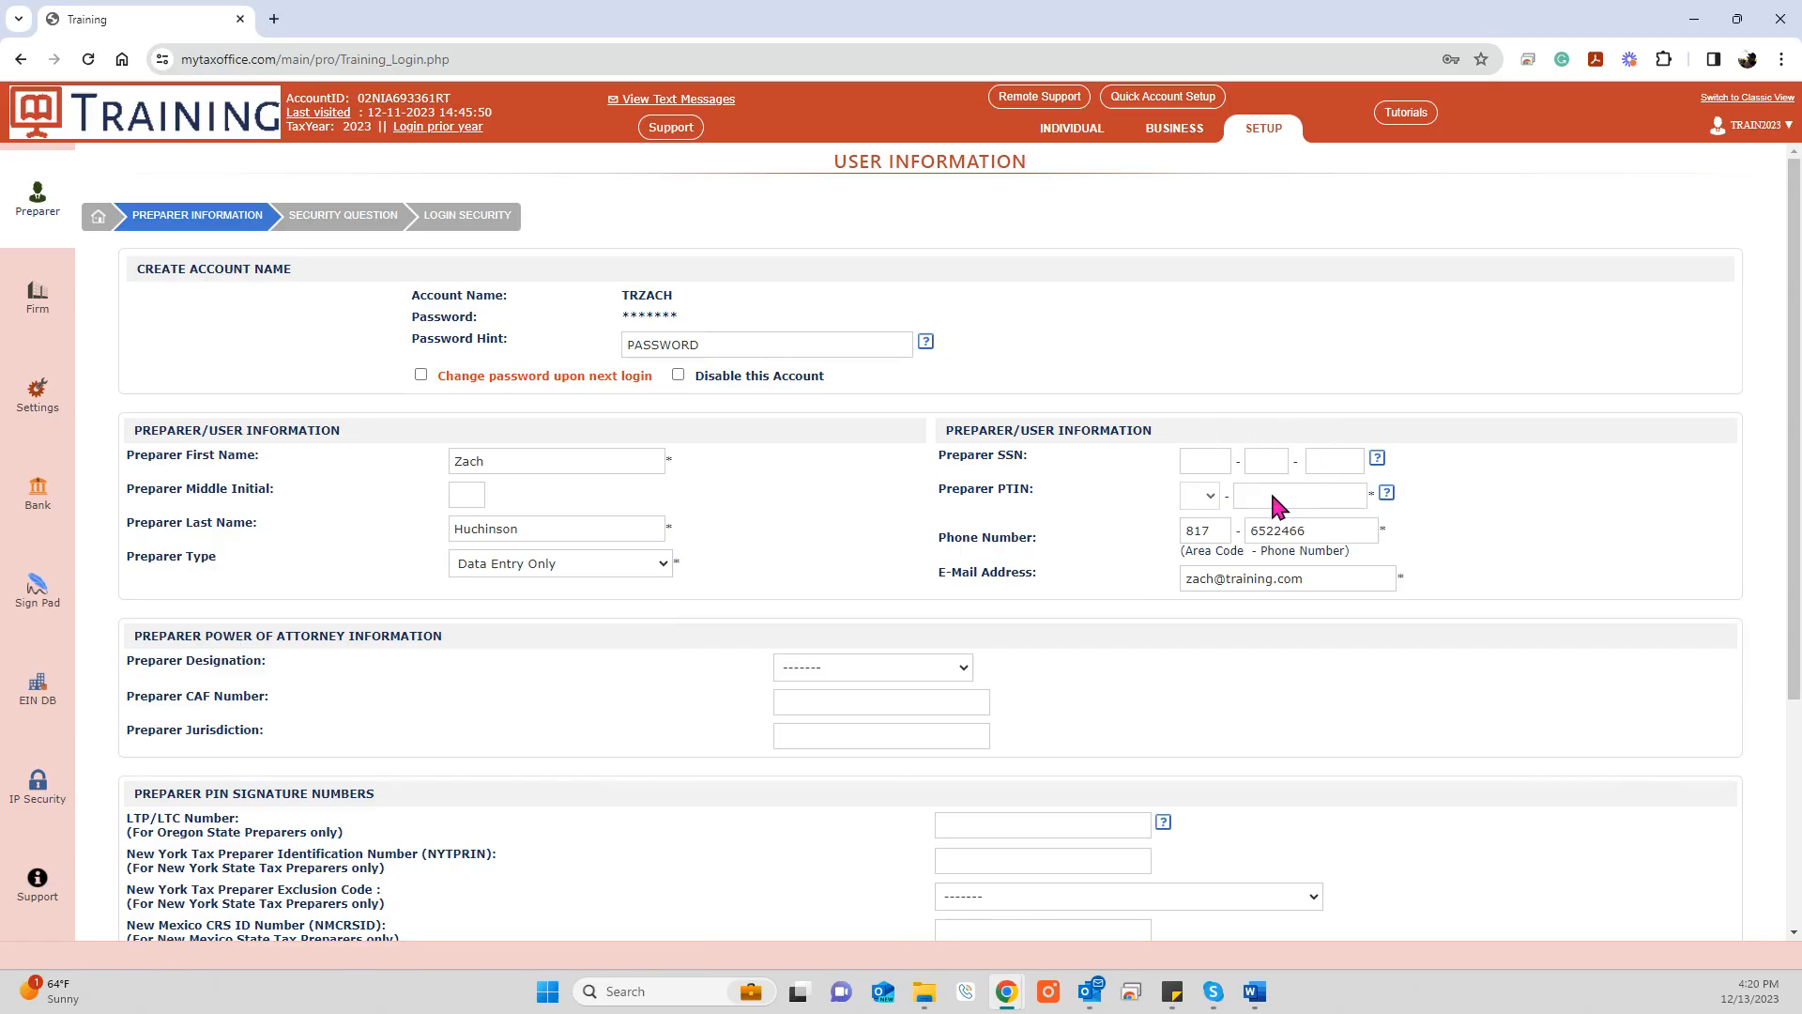
left_click(654, 565)
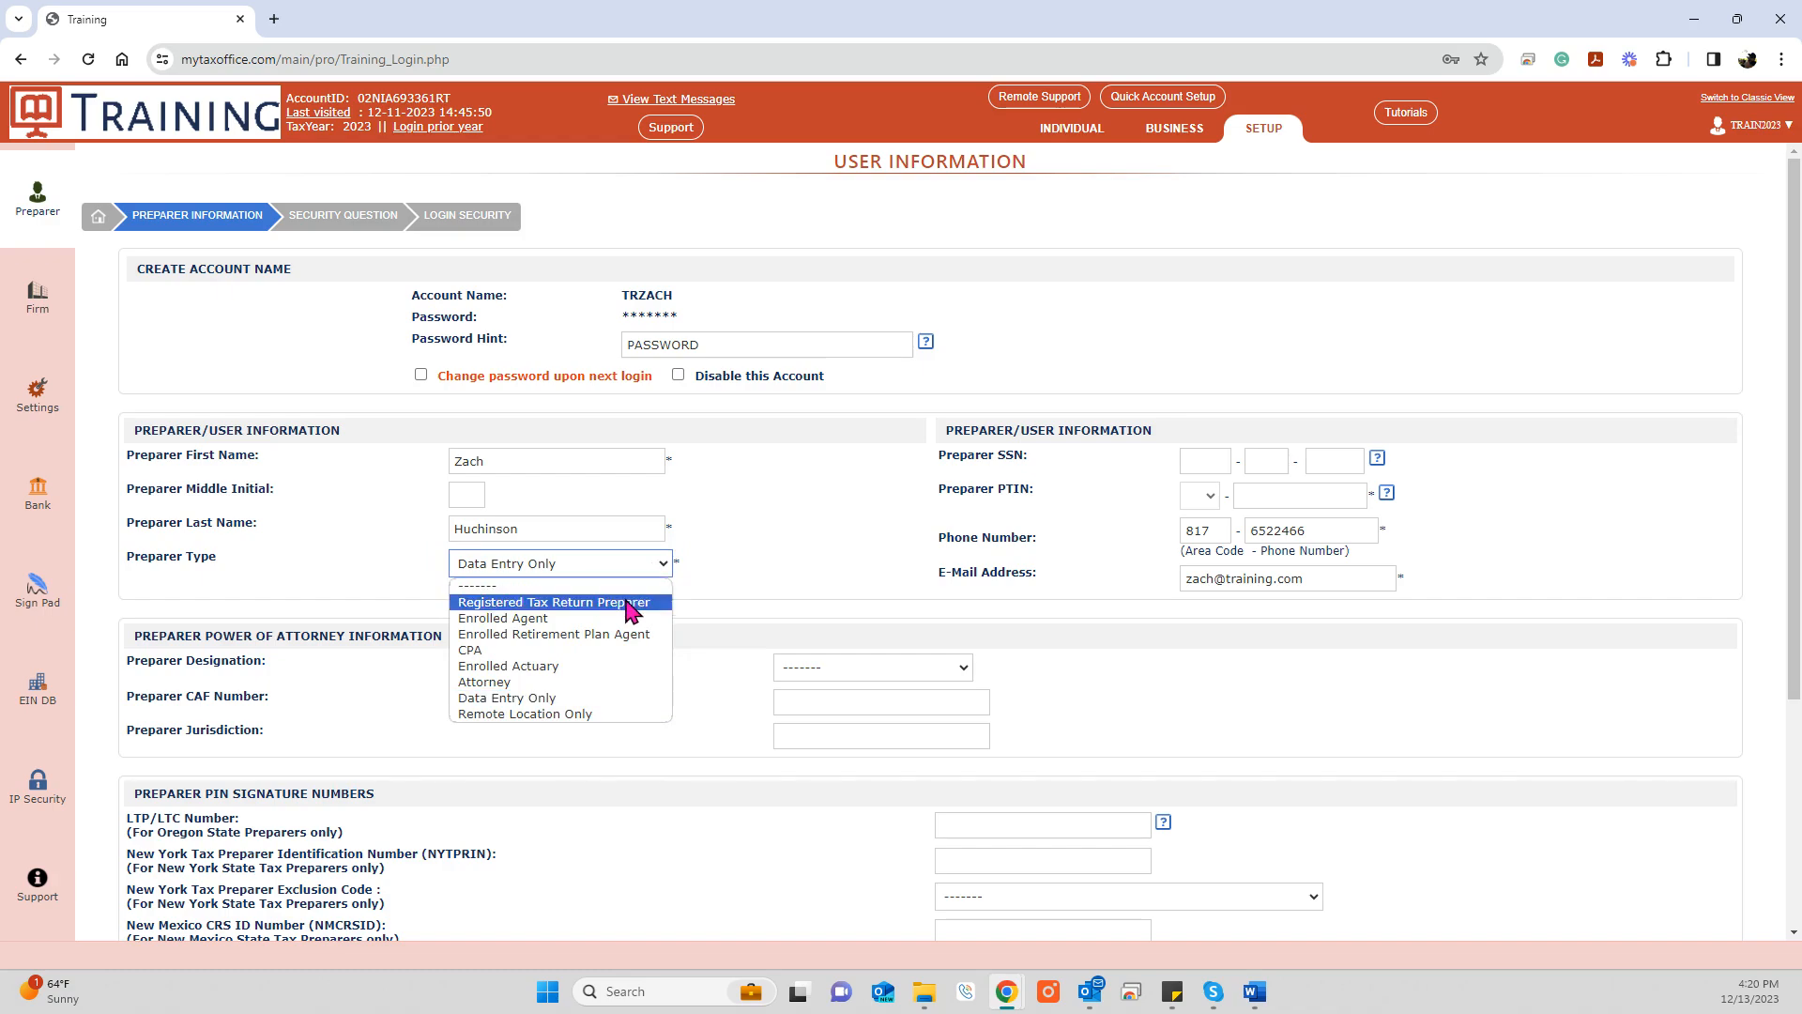
left_click(627, 602)
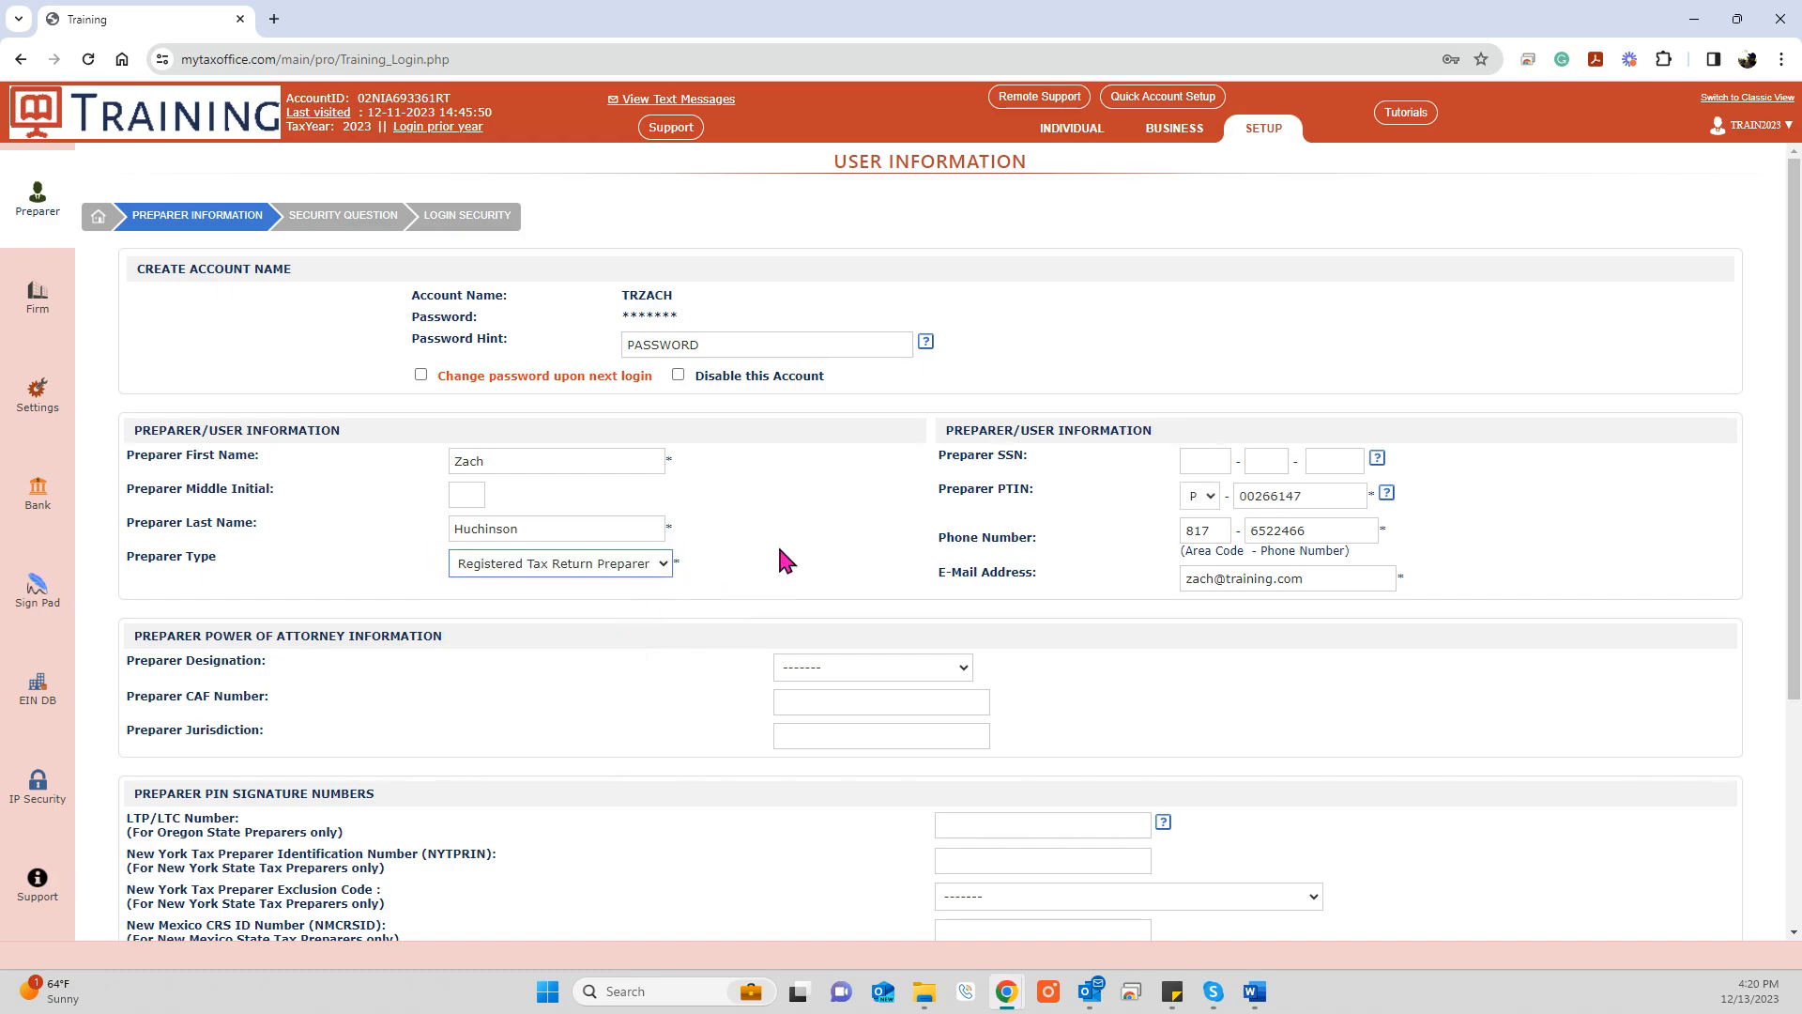
scroll(779, 550, "down", 4)
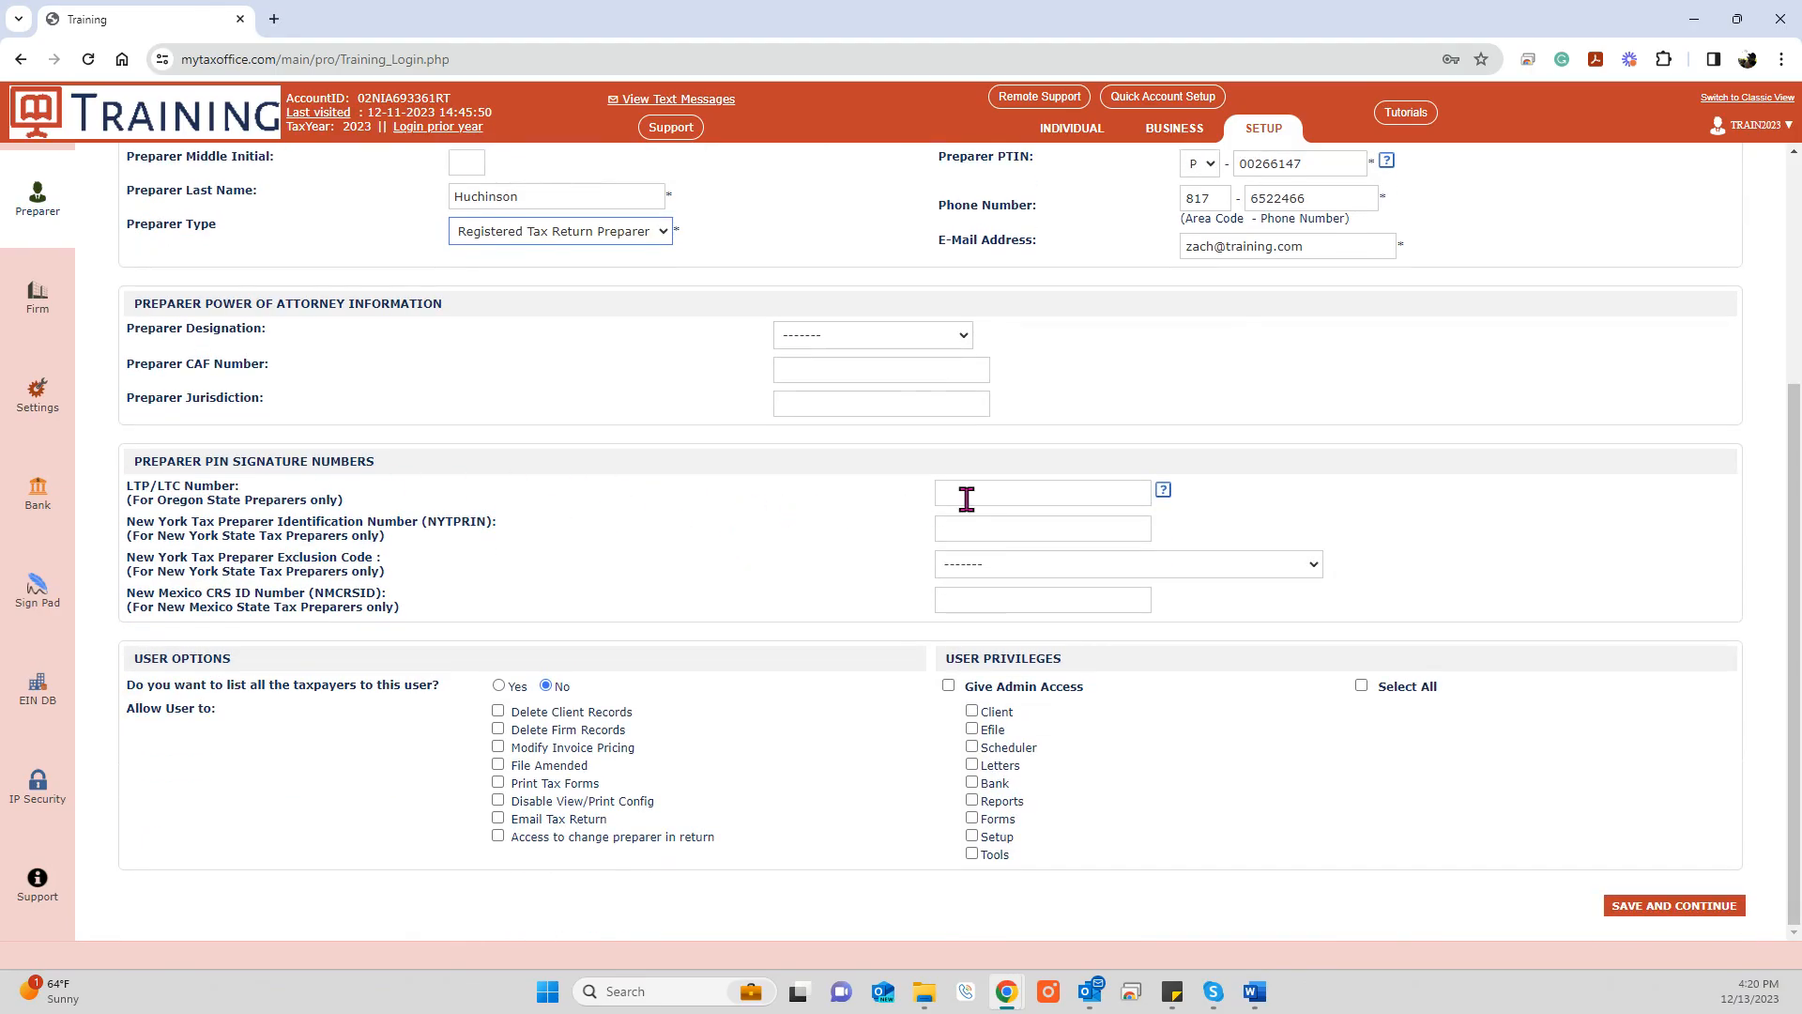
left_click(1041, 521)
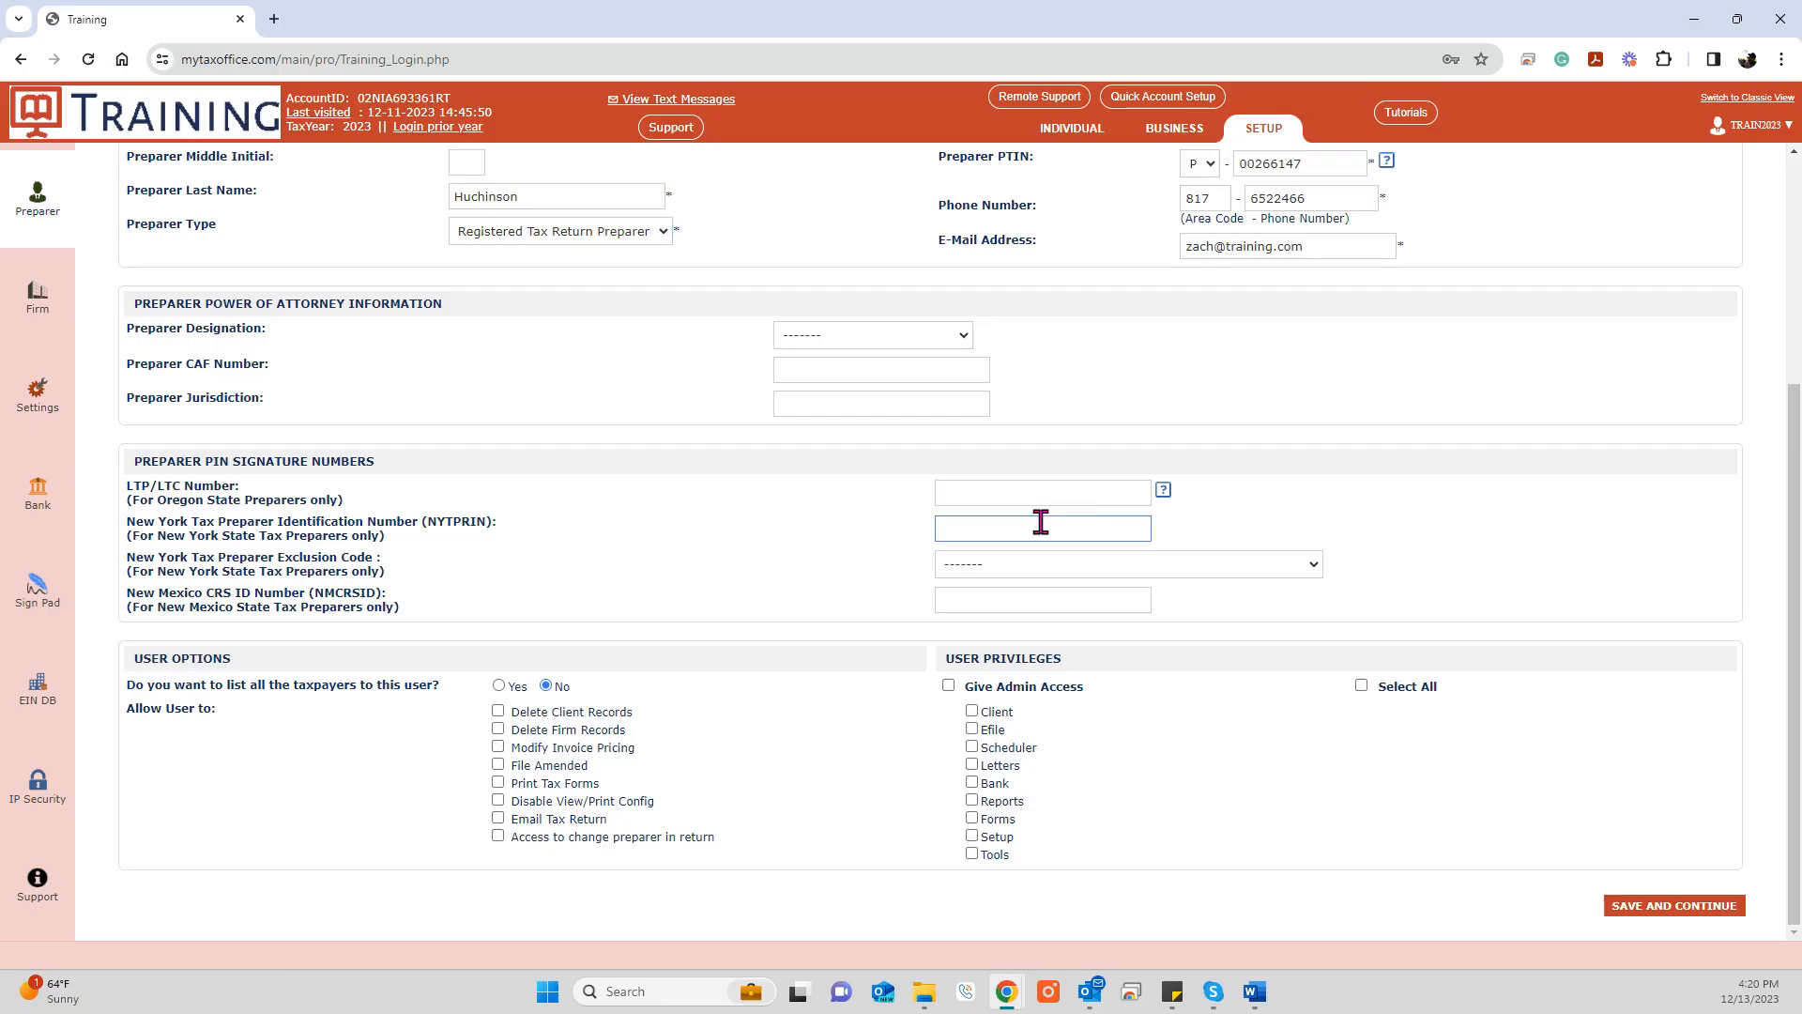
left_click(1029, 568)
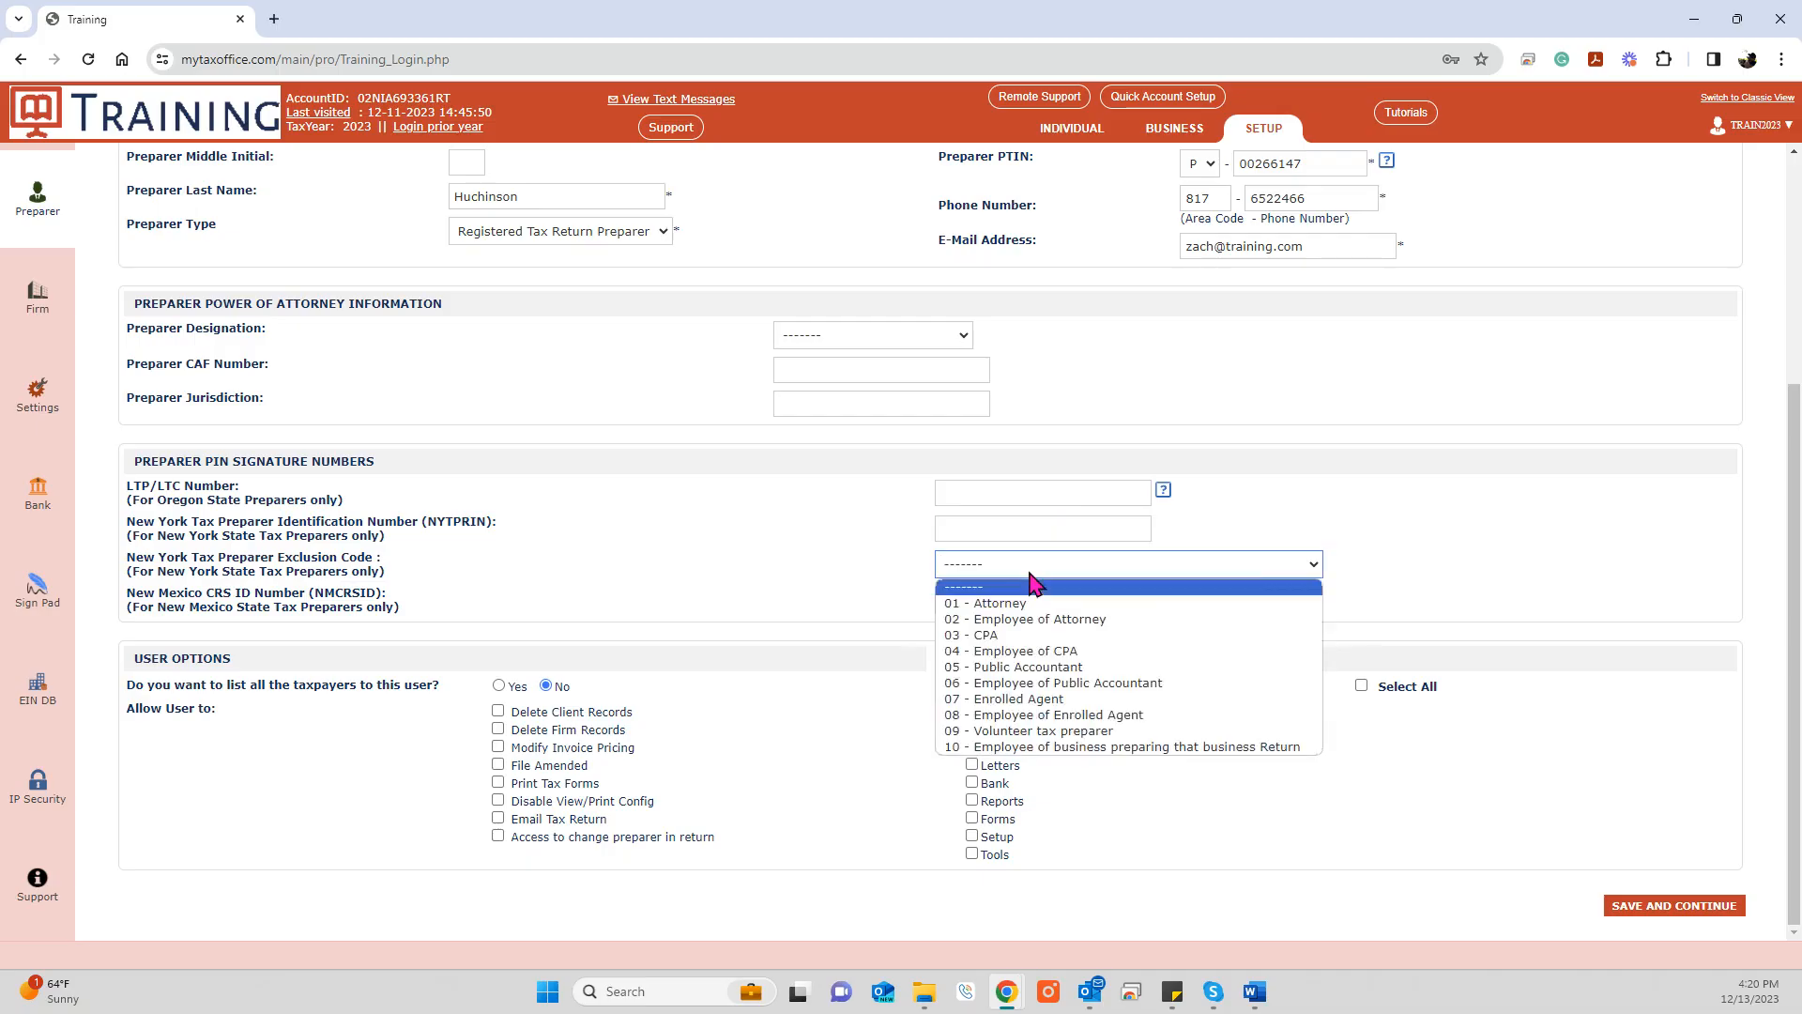
left_click(1029, 569)
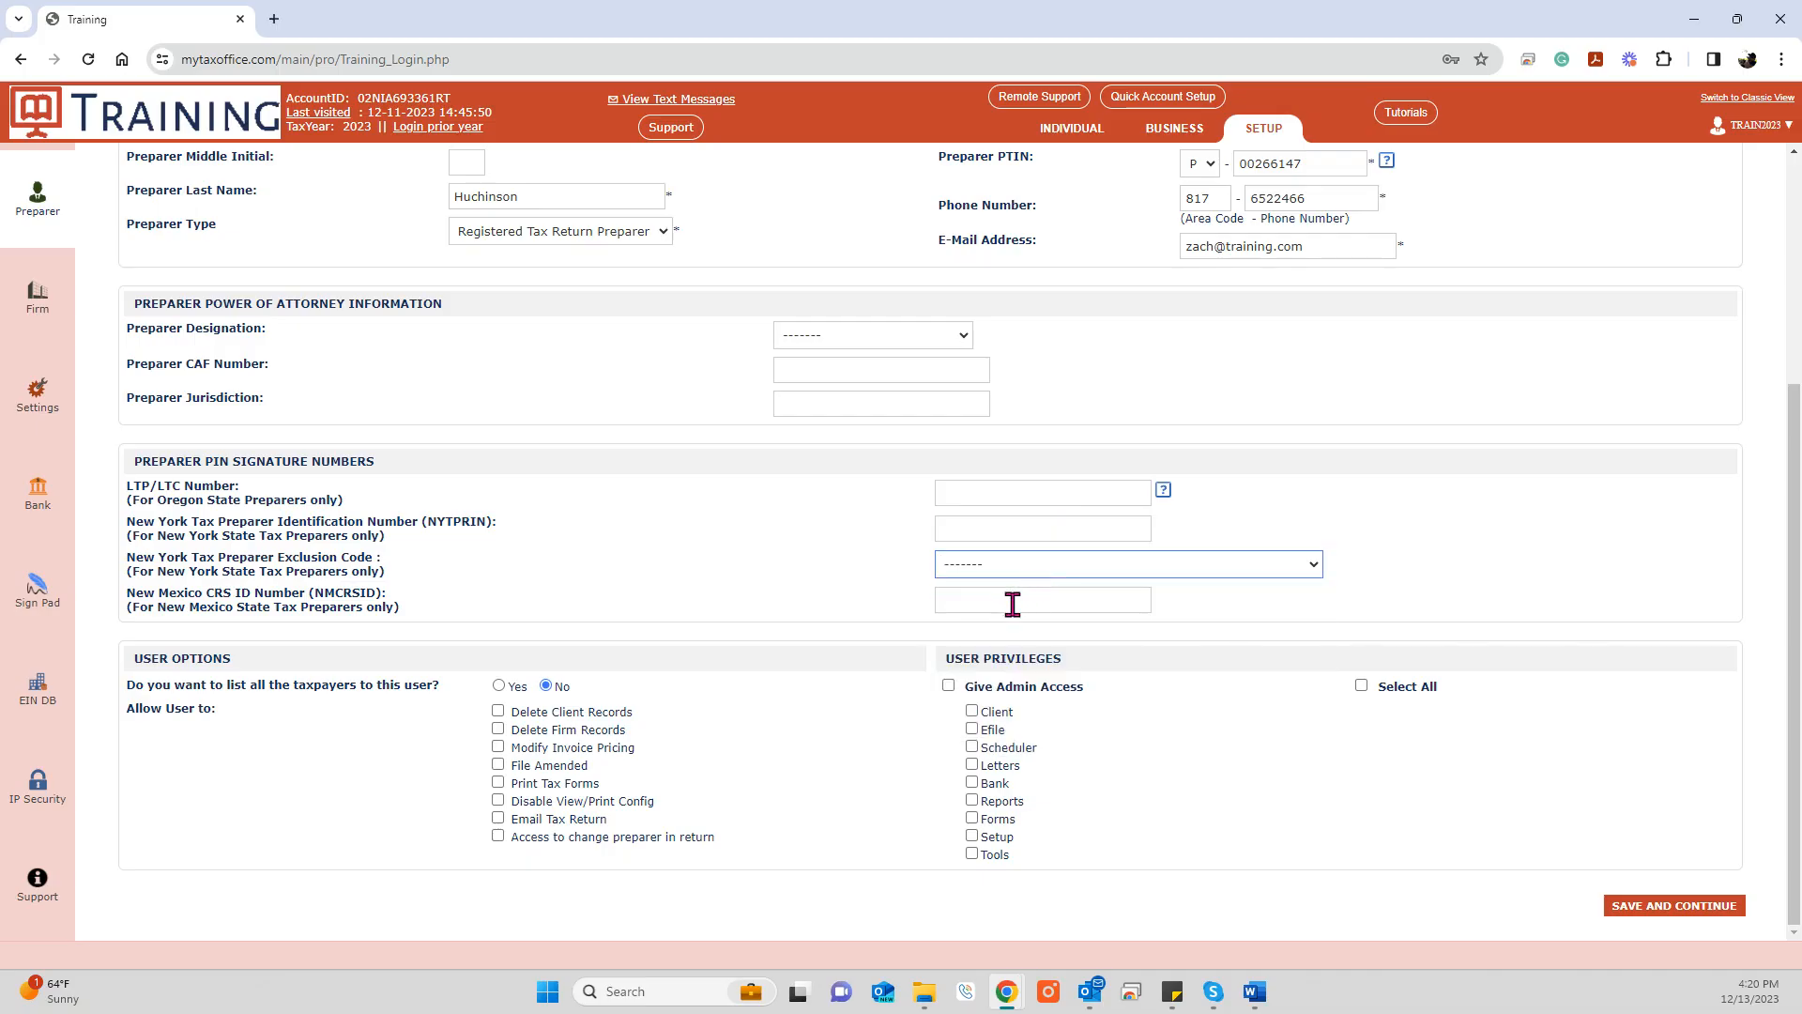
left_click(1012, 605)
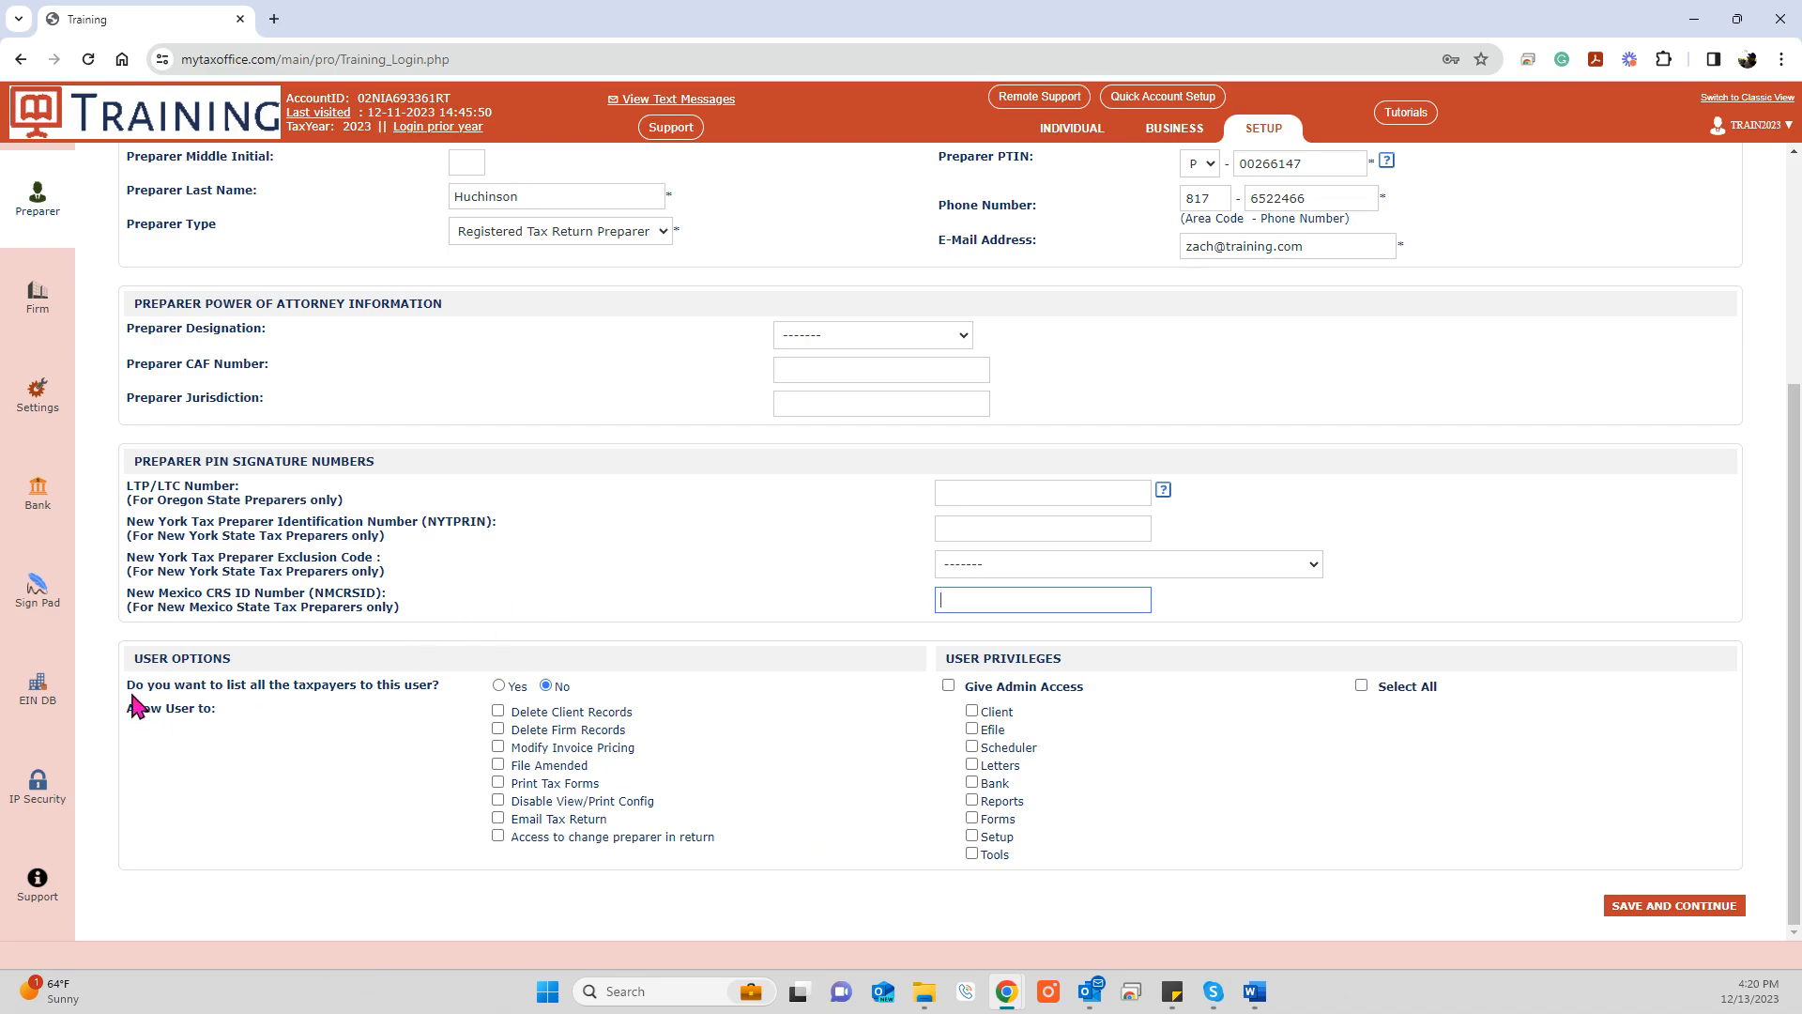
left_click_drag(133, 681, 463, 695)
Step: Set the option to list all taxpayers to Yes
left_click(549, 689)
left_click(549, 689)
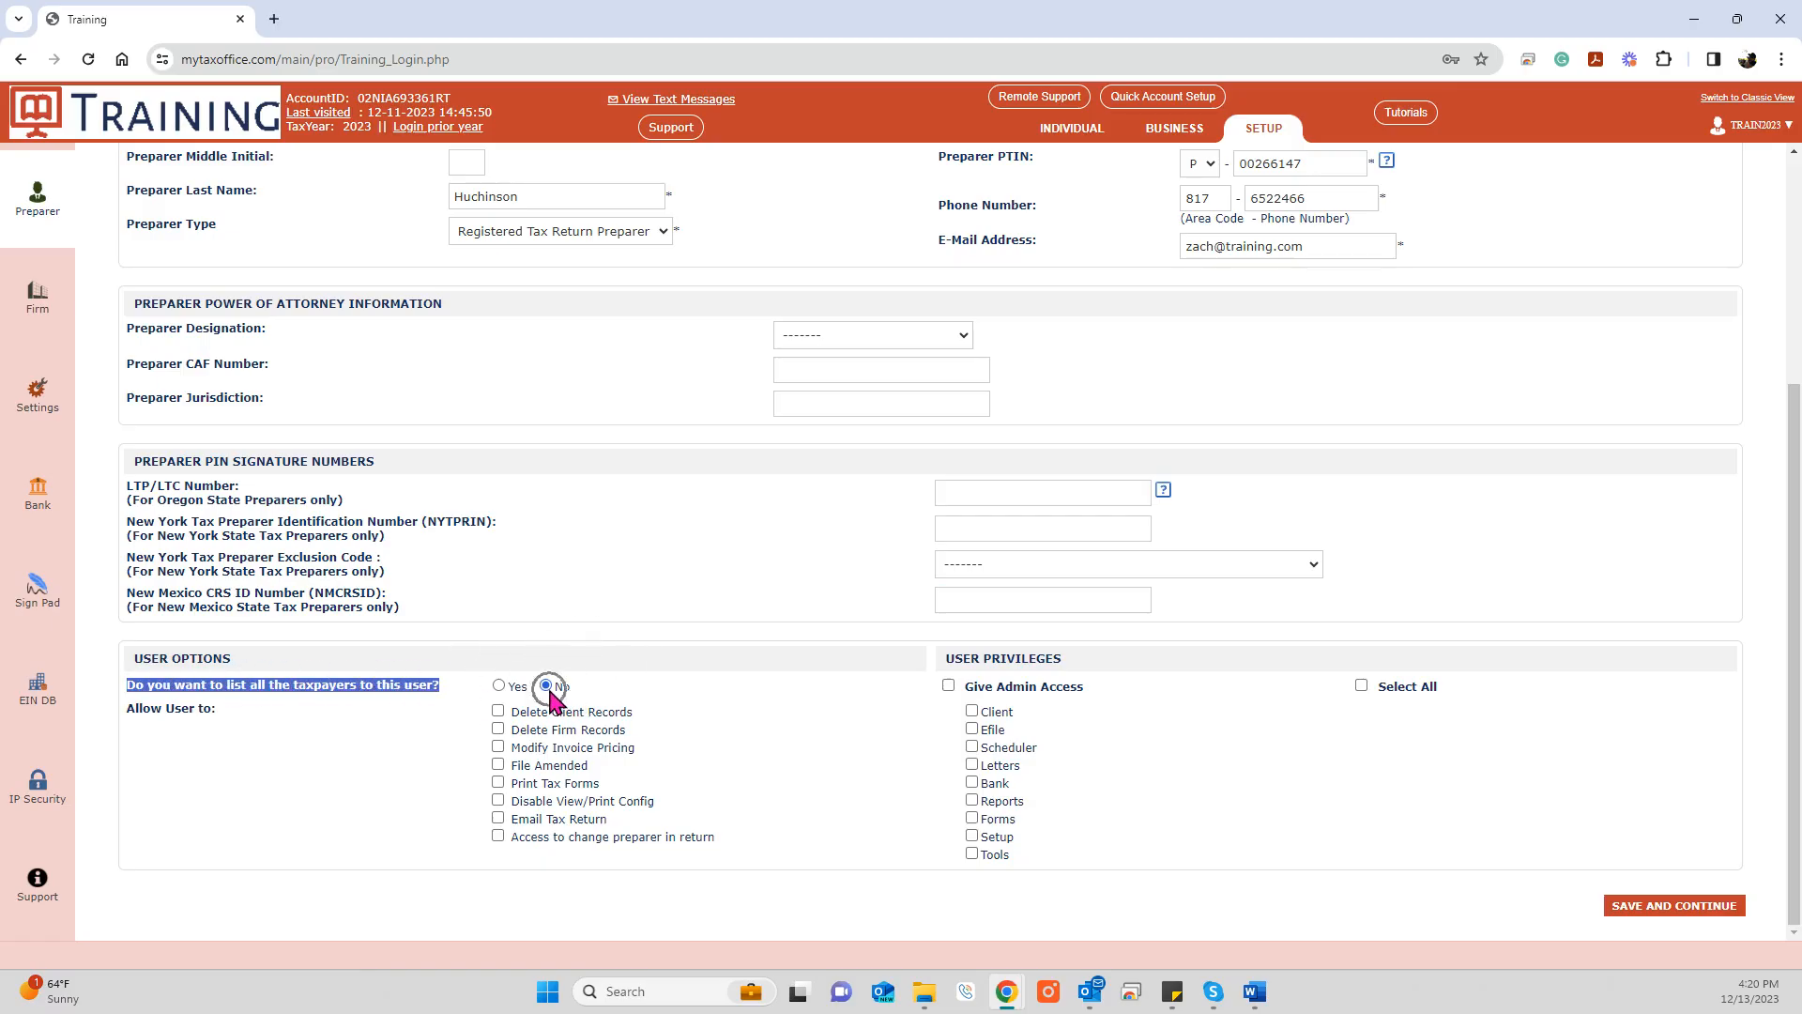
left_click(549, 691)
left_click(744, 685)
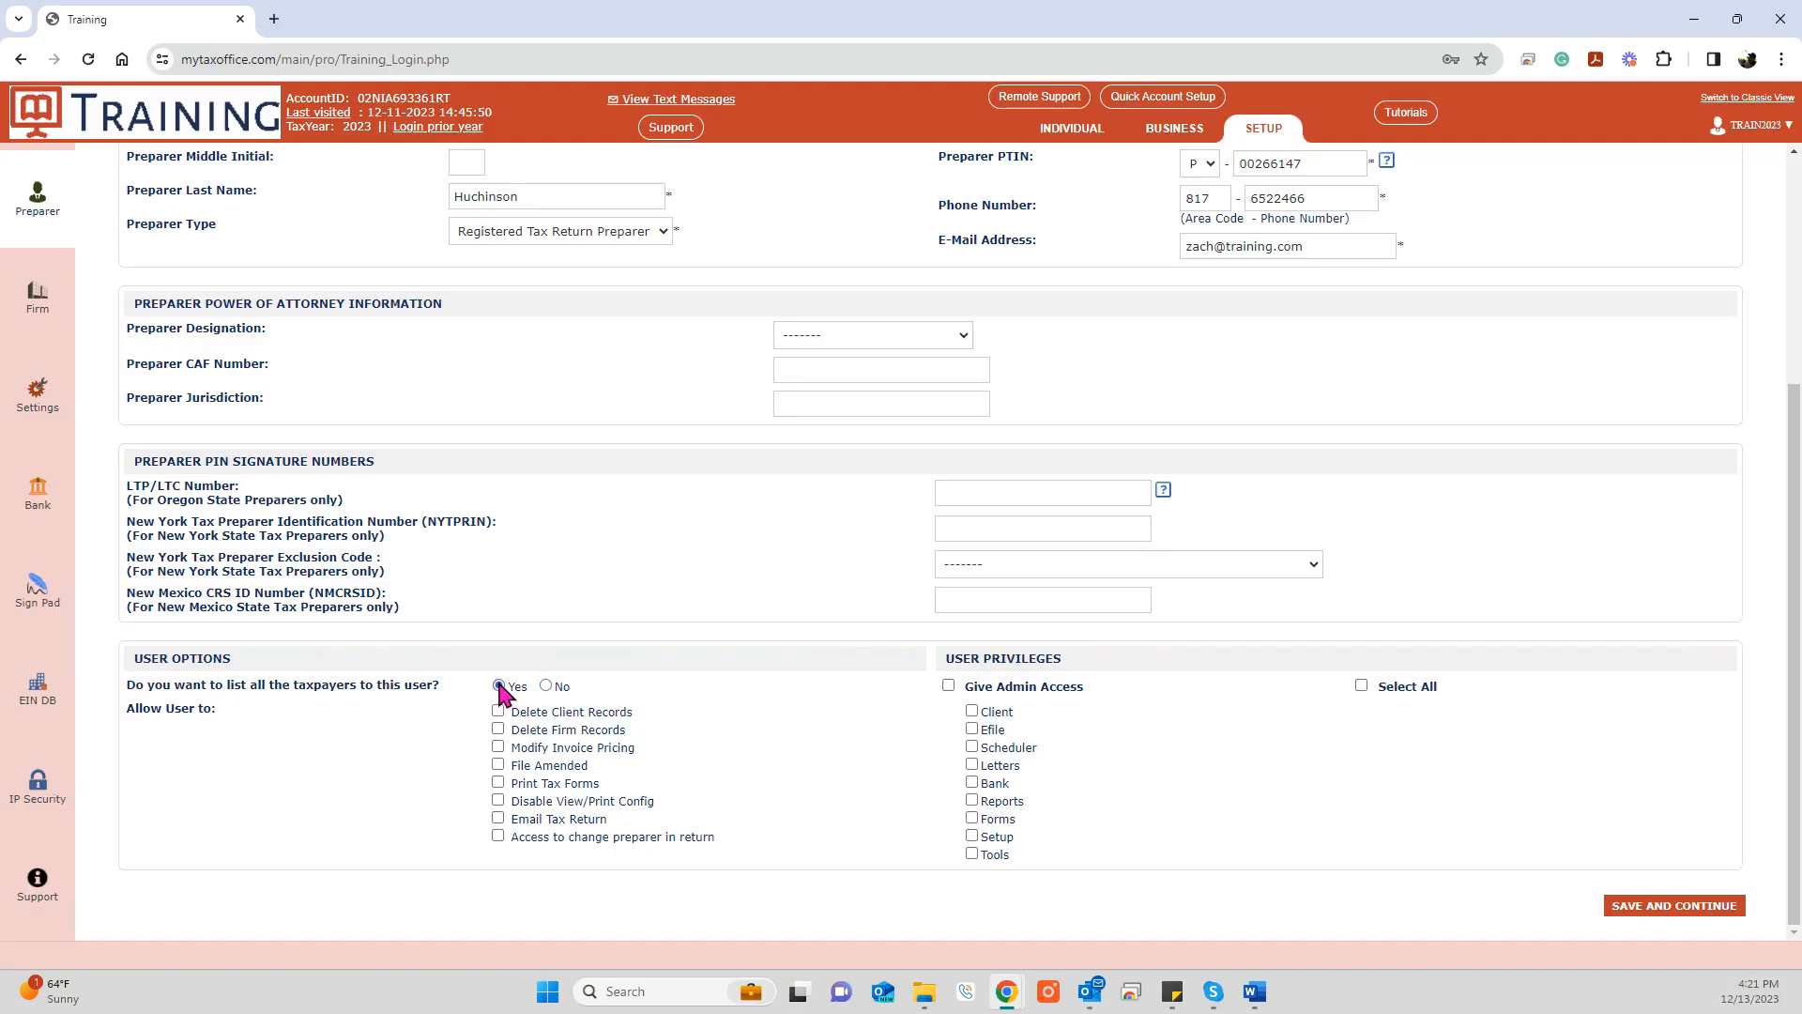
Step: Allow Modify Invoice Pricing, File Amended, Print Tax Forms and Email Tax Return for the preparer
left_click(499, 748)
left_click(499, 766)
left_click(498, 782)
left_click(499, 821)
left_click_drag(672, 801, 512, 799)
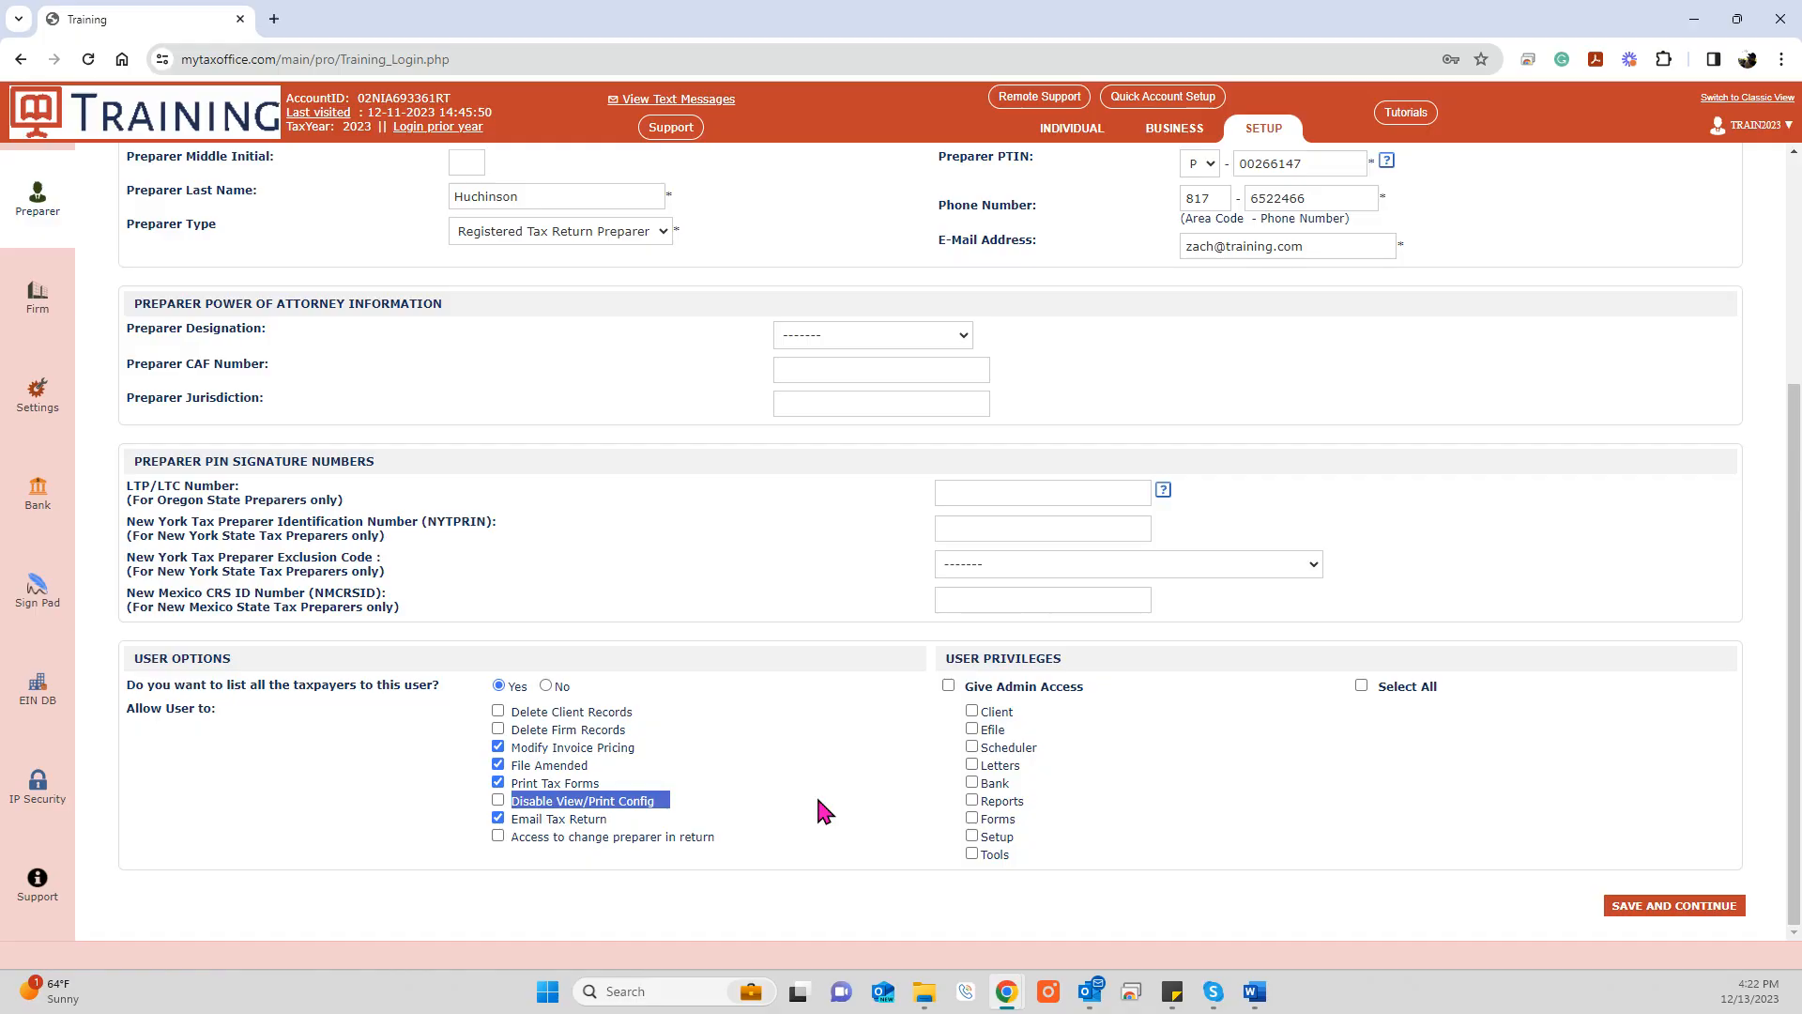
left_click(818, 800)
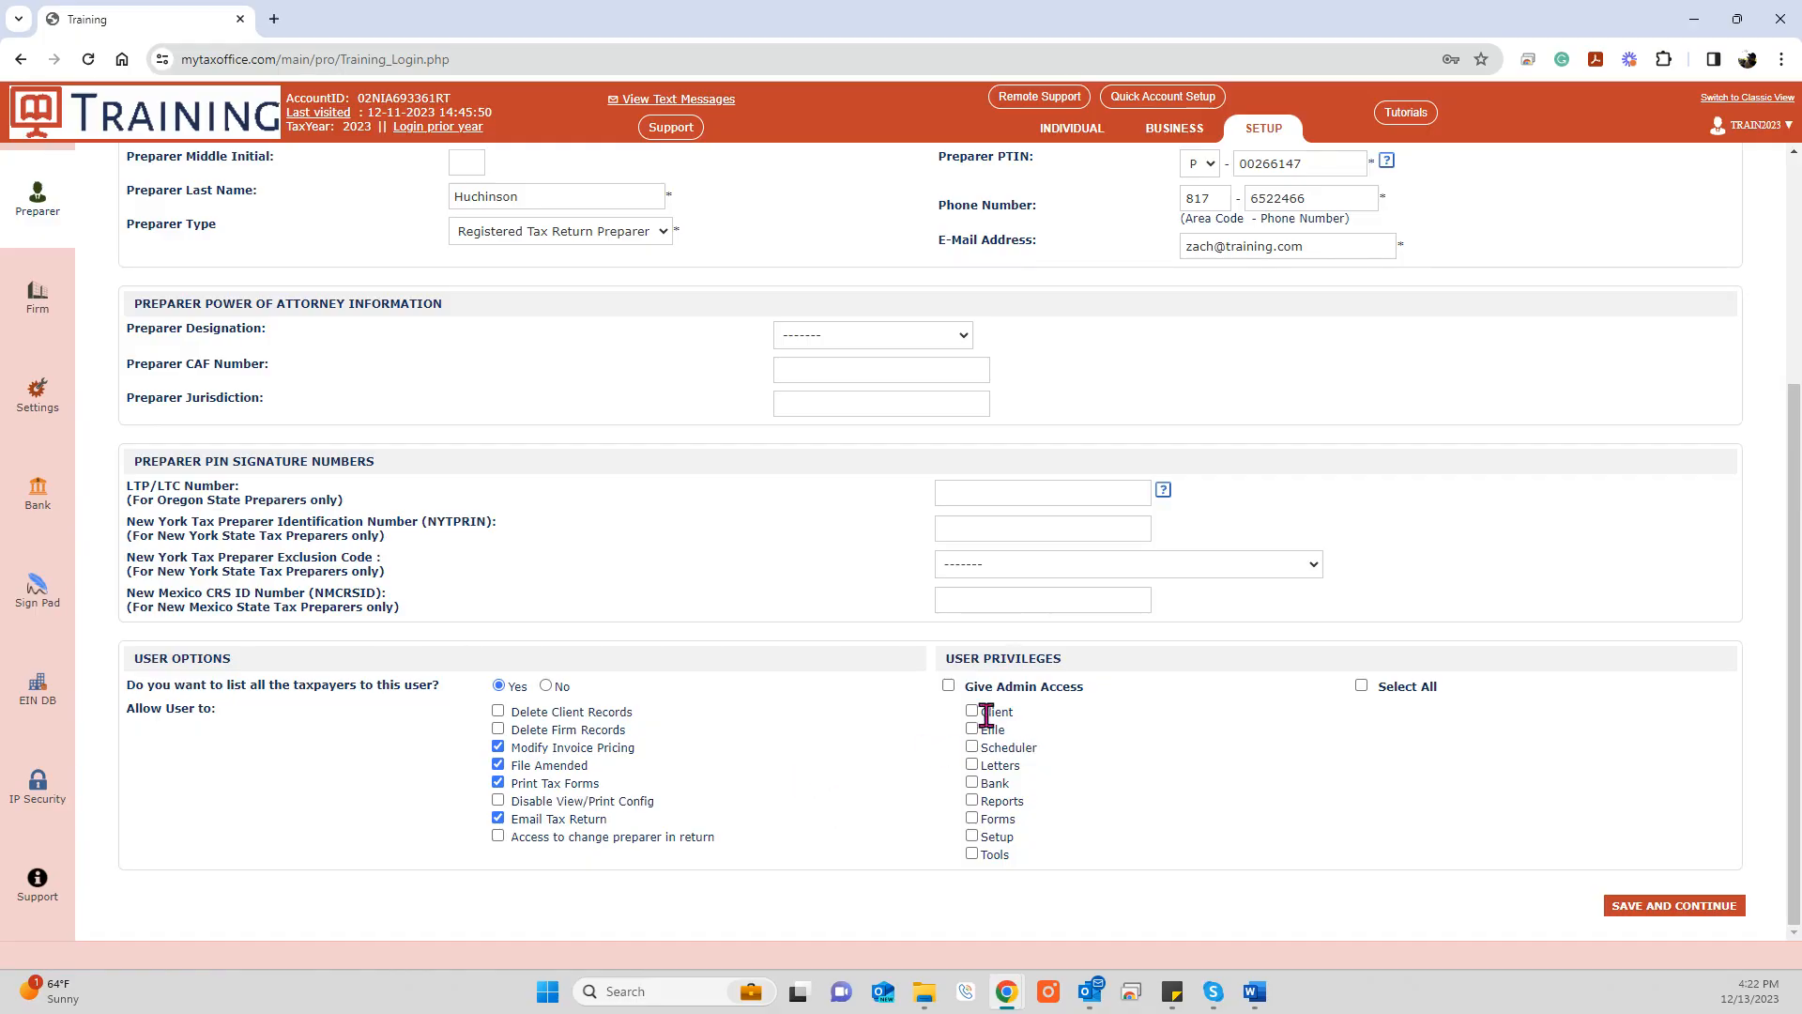
Step: Grant the preparer Client, Efile, Scheduler, Letters and Bank privileges
key("ctrl")
key("ctrl")
key("ctrl")
left_click(972, 713)
left_click(973, 731)
left_click(973, 749)
left_click(973, 767)
left_click(973, 785)
Step: Add the Forms privilege, leave Reports unchecked, and save the preparer record
key("ctrl")
key("ctrl")
key("ctrl")
key("ctrl")
left_click(973, 802)
left_click(972, 802)
left_click(973, 820)
left_click(1675, 905)
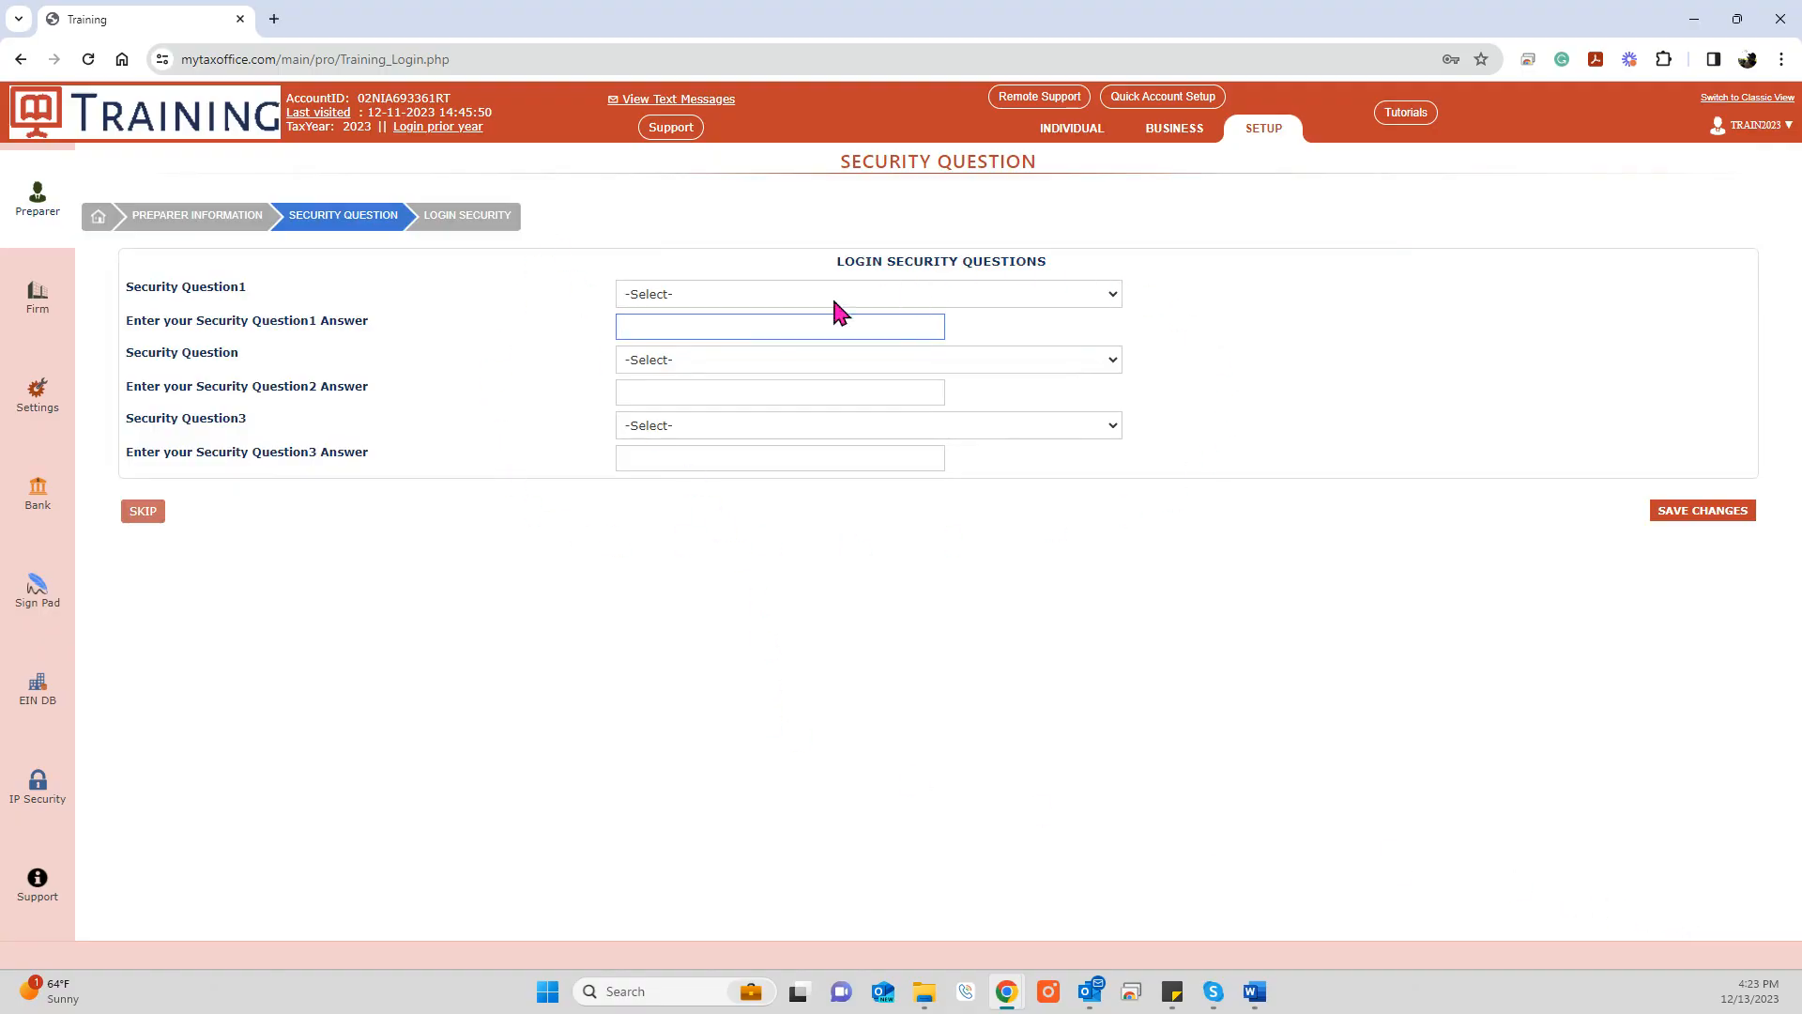
Step: Skip the security questions and review the security PIN section on Login Security
left_click(147, 516)
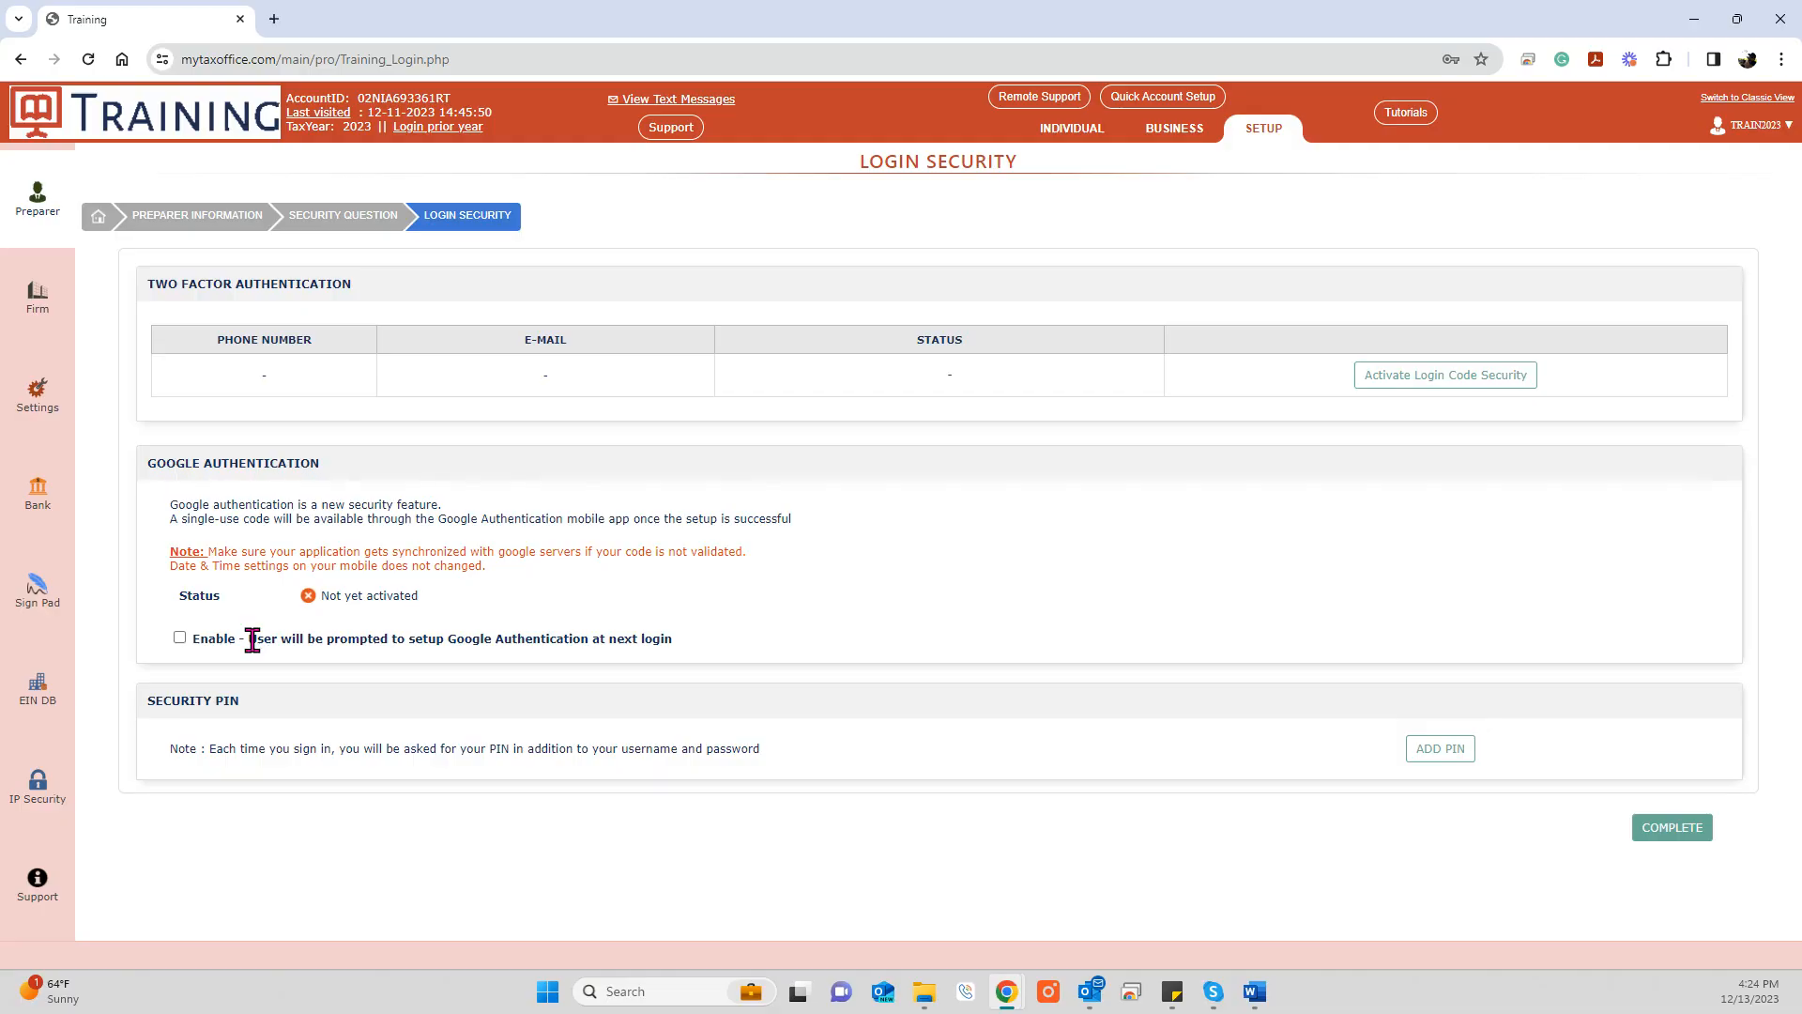
left_click_drag(246, 702, 152, 781)
Step: Save a preparer's mobile app passcode settings with new-return e-mail alerts kept on, then open Firm Information
left_click(1688, 835)
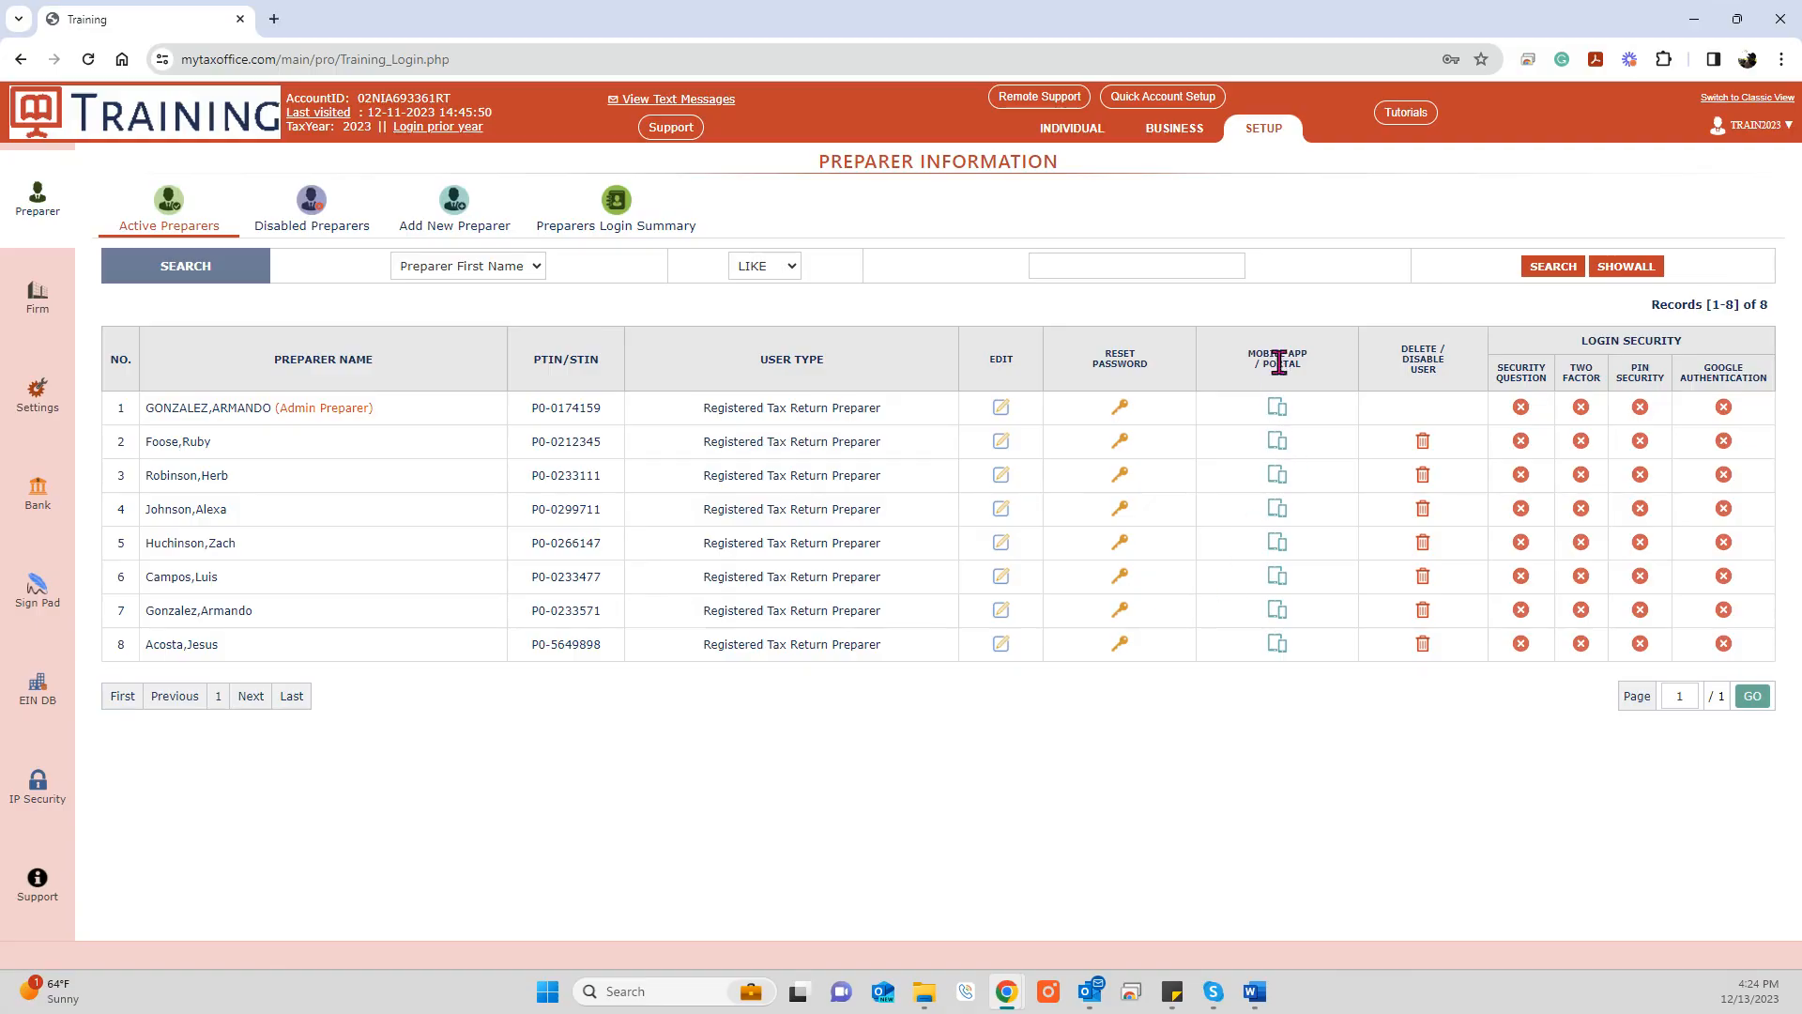
left_click(1277, 544)
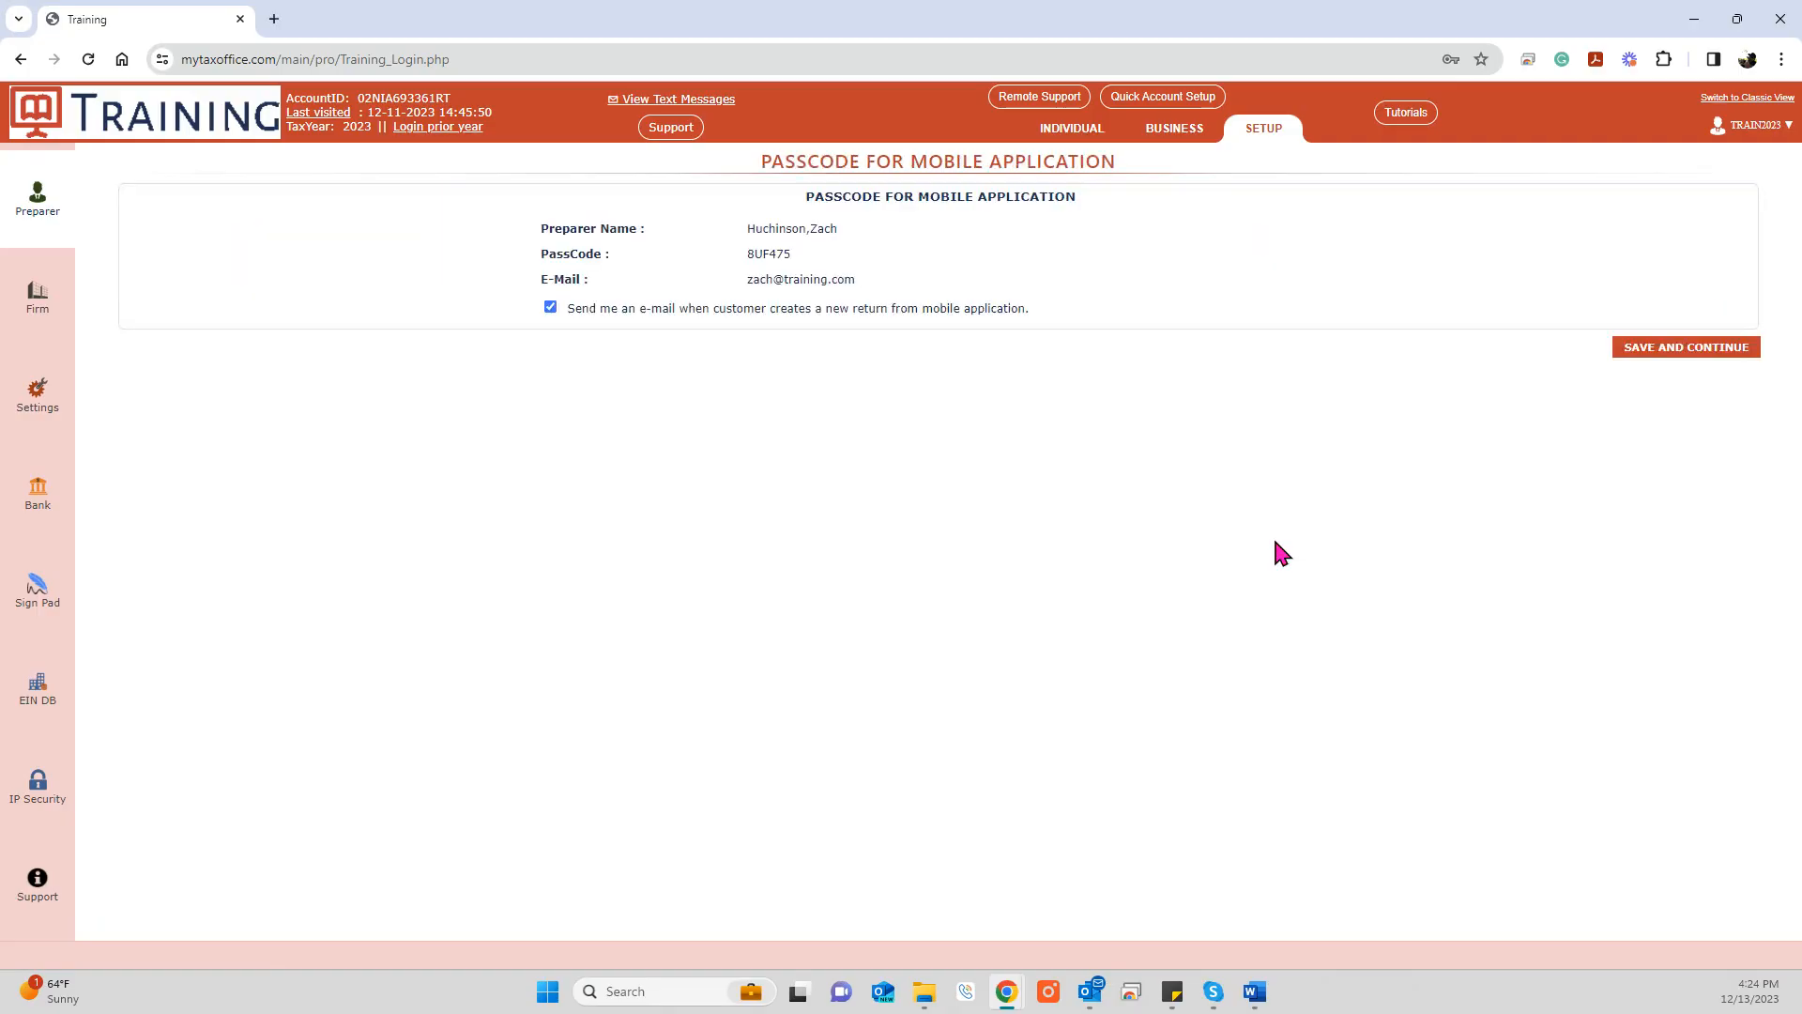
double_click(764, 254)
left_click(550, 308)
left_click(550, 308)
left_click_drag(856, 280, 714, 292)
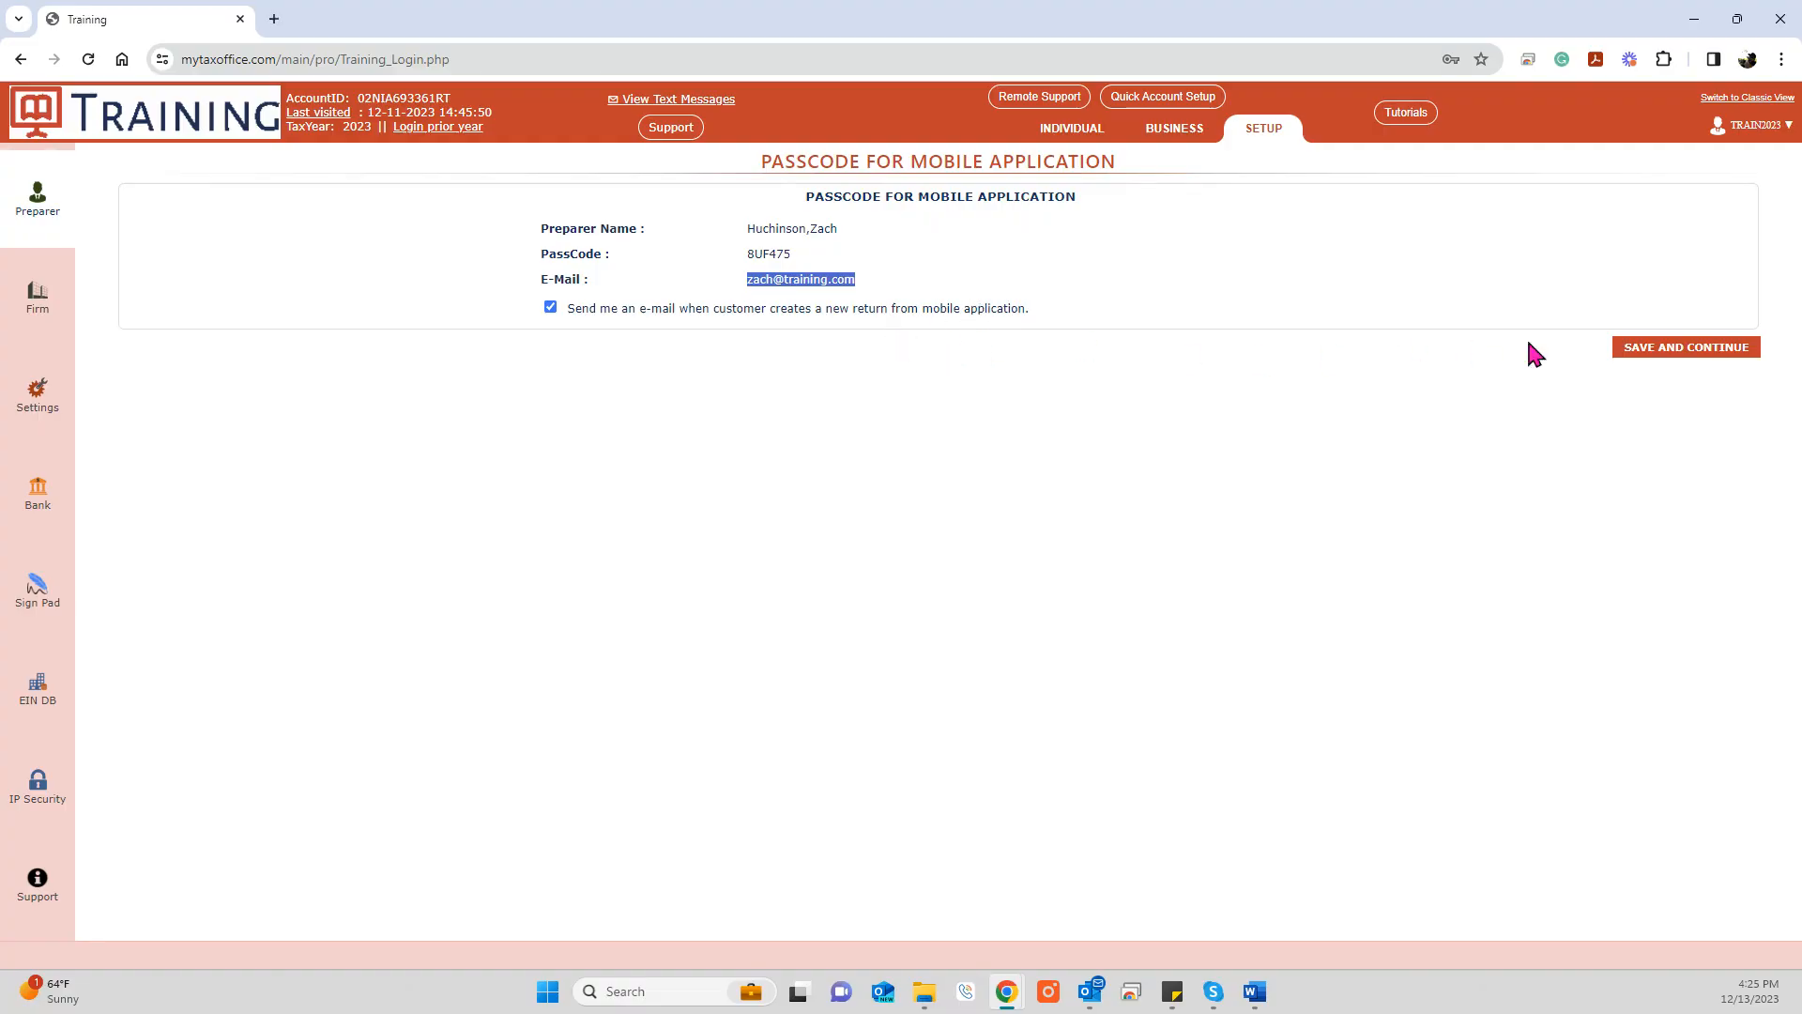
left_click(1632, 349)
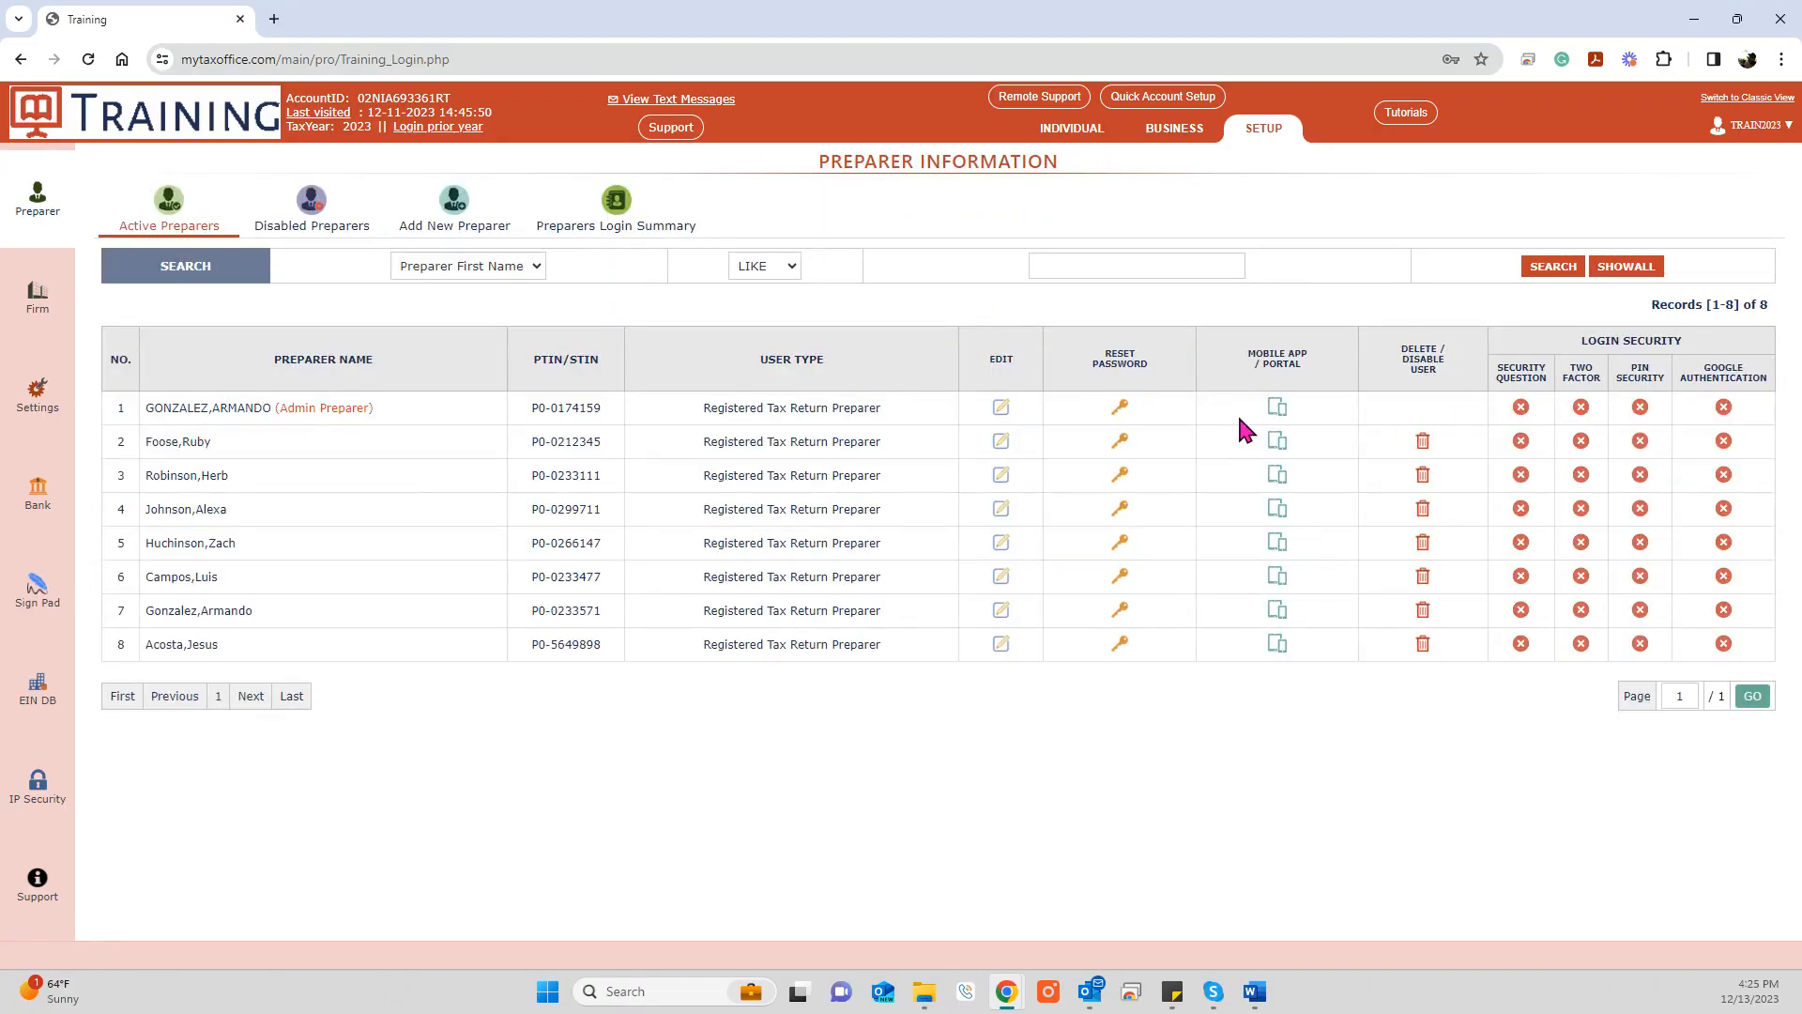
left_click(41, 302)
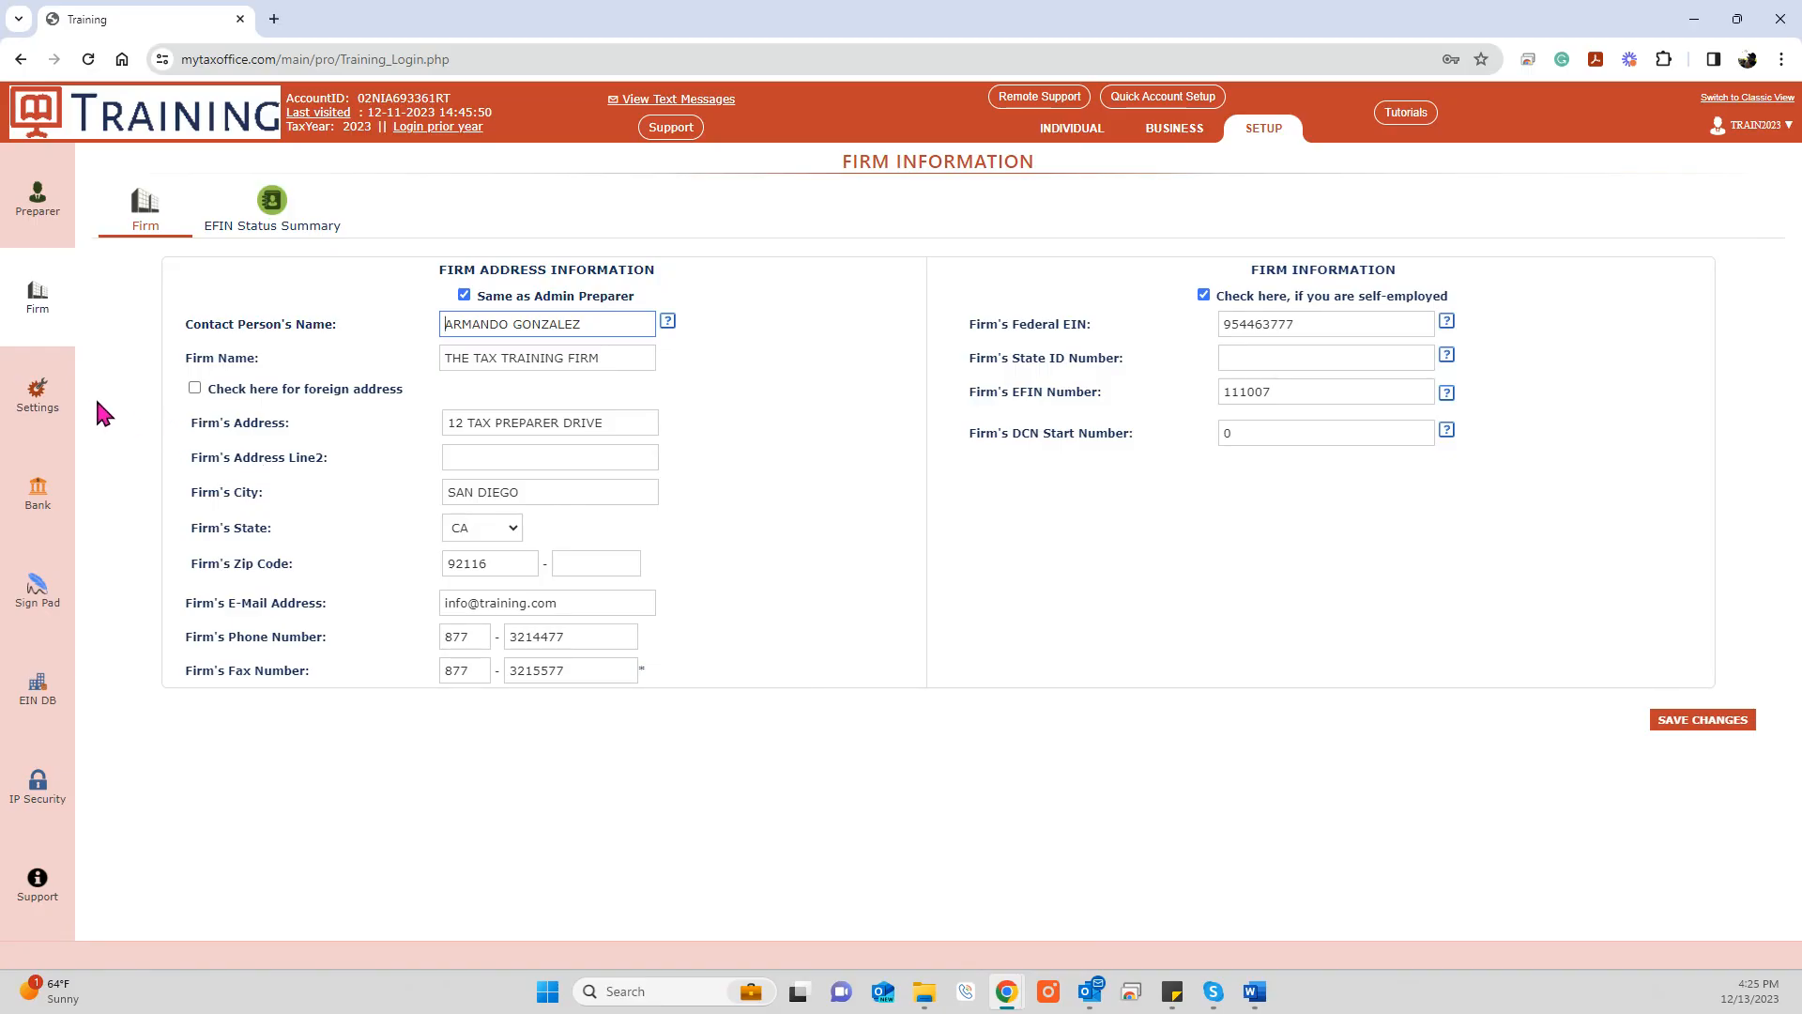
Step: Move from Firm Information to the Account Setup settings page
left_click(43, 399)
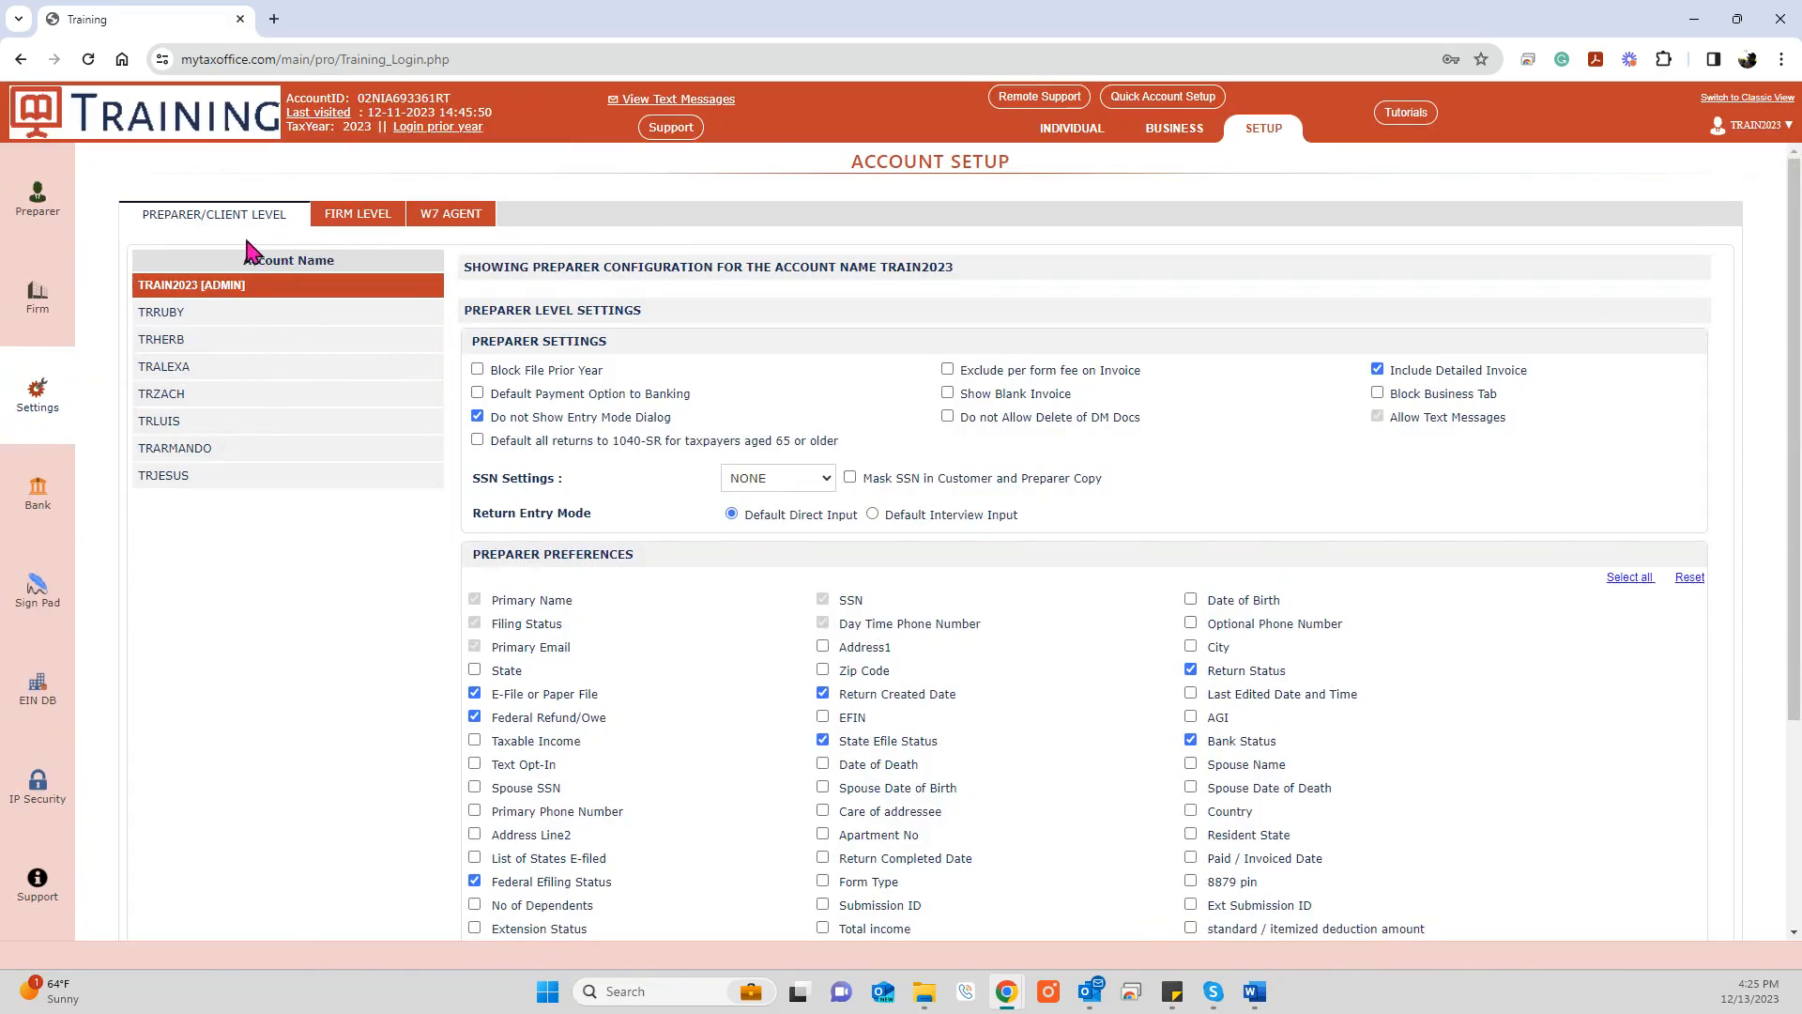
Step: Review each preparer account's configuration in the Account Name list, finishing on the admin account
left_click(261, 324)
left_click(245, 343)
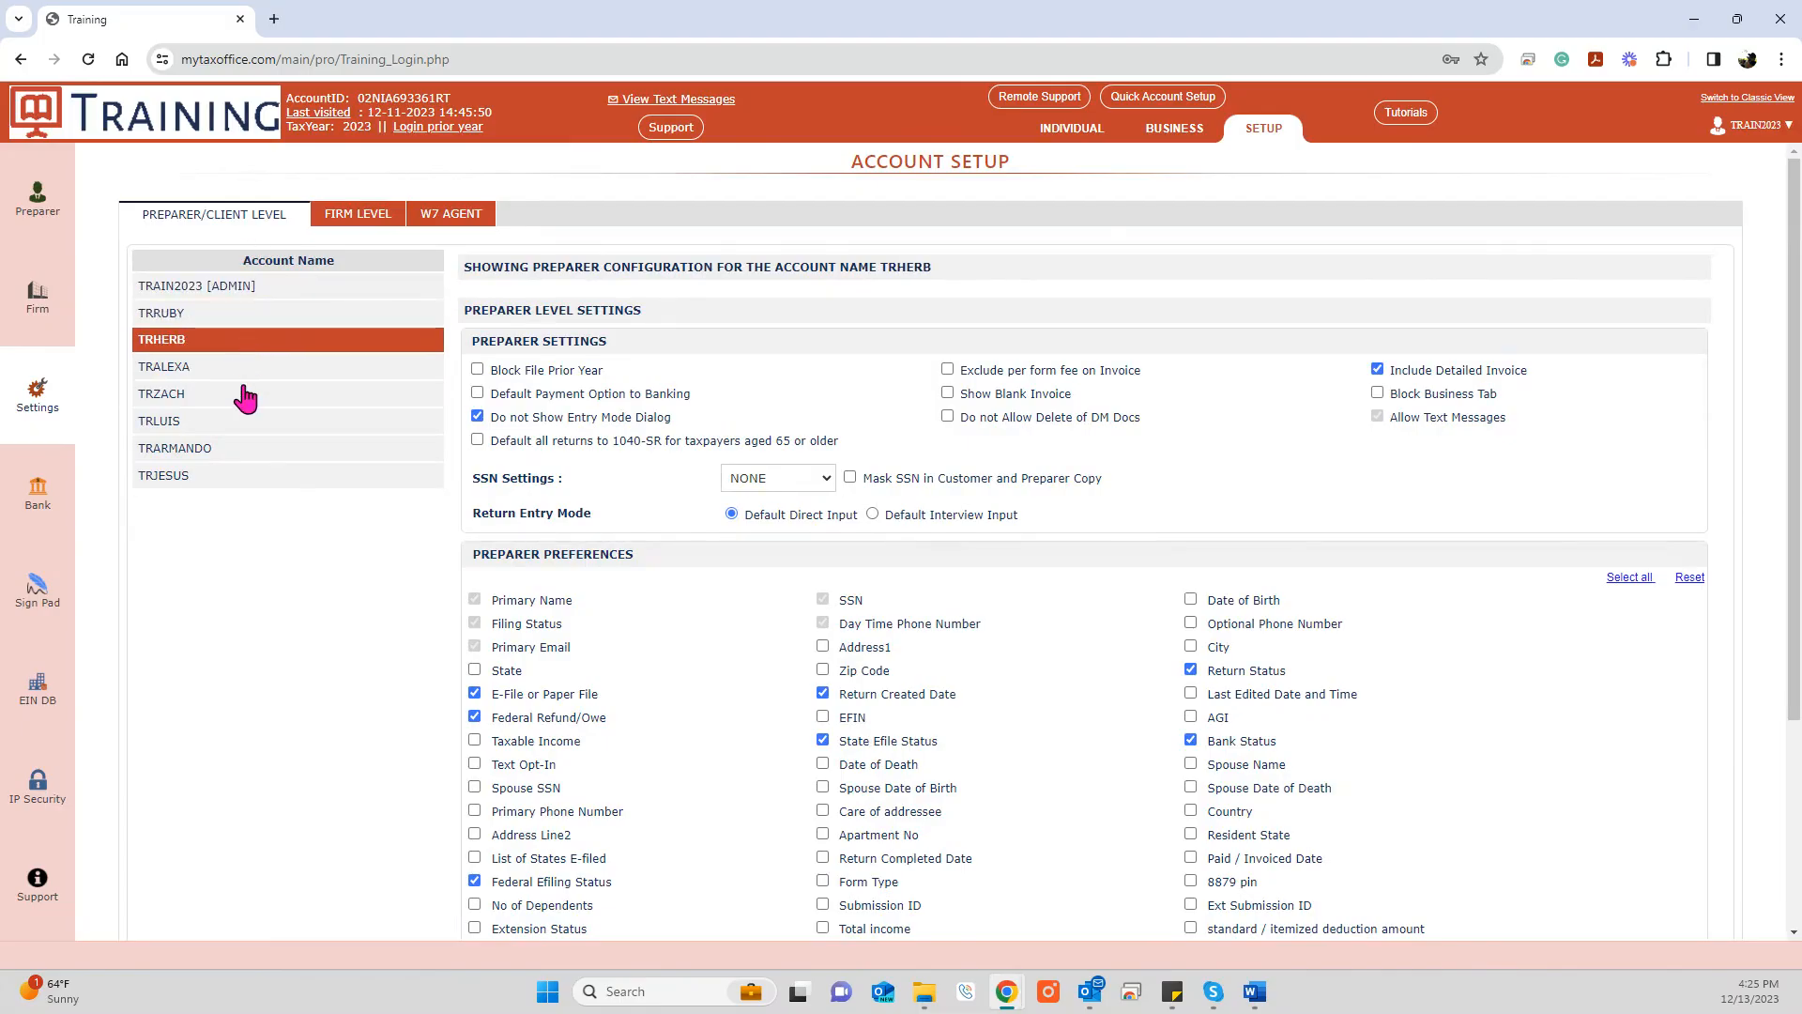
left_click(246, 398)
left_click(246, 424)
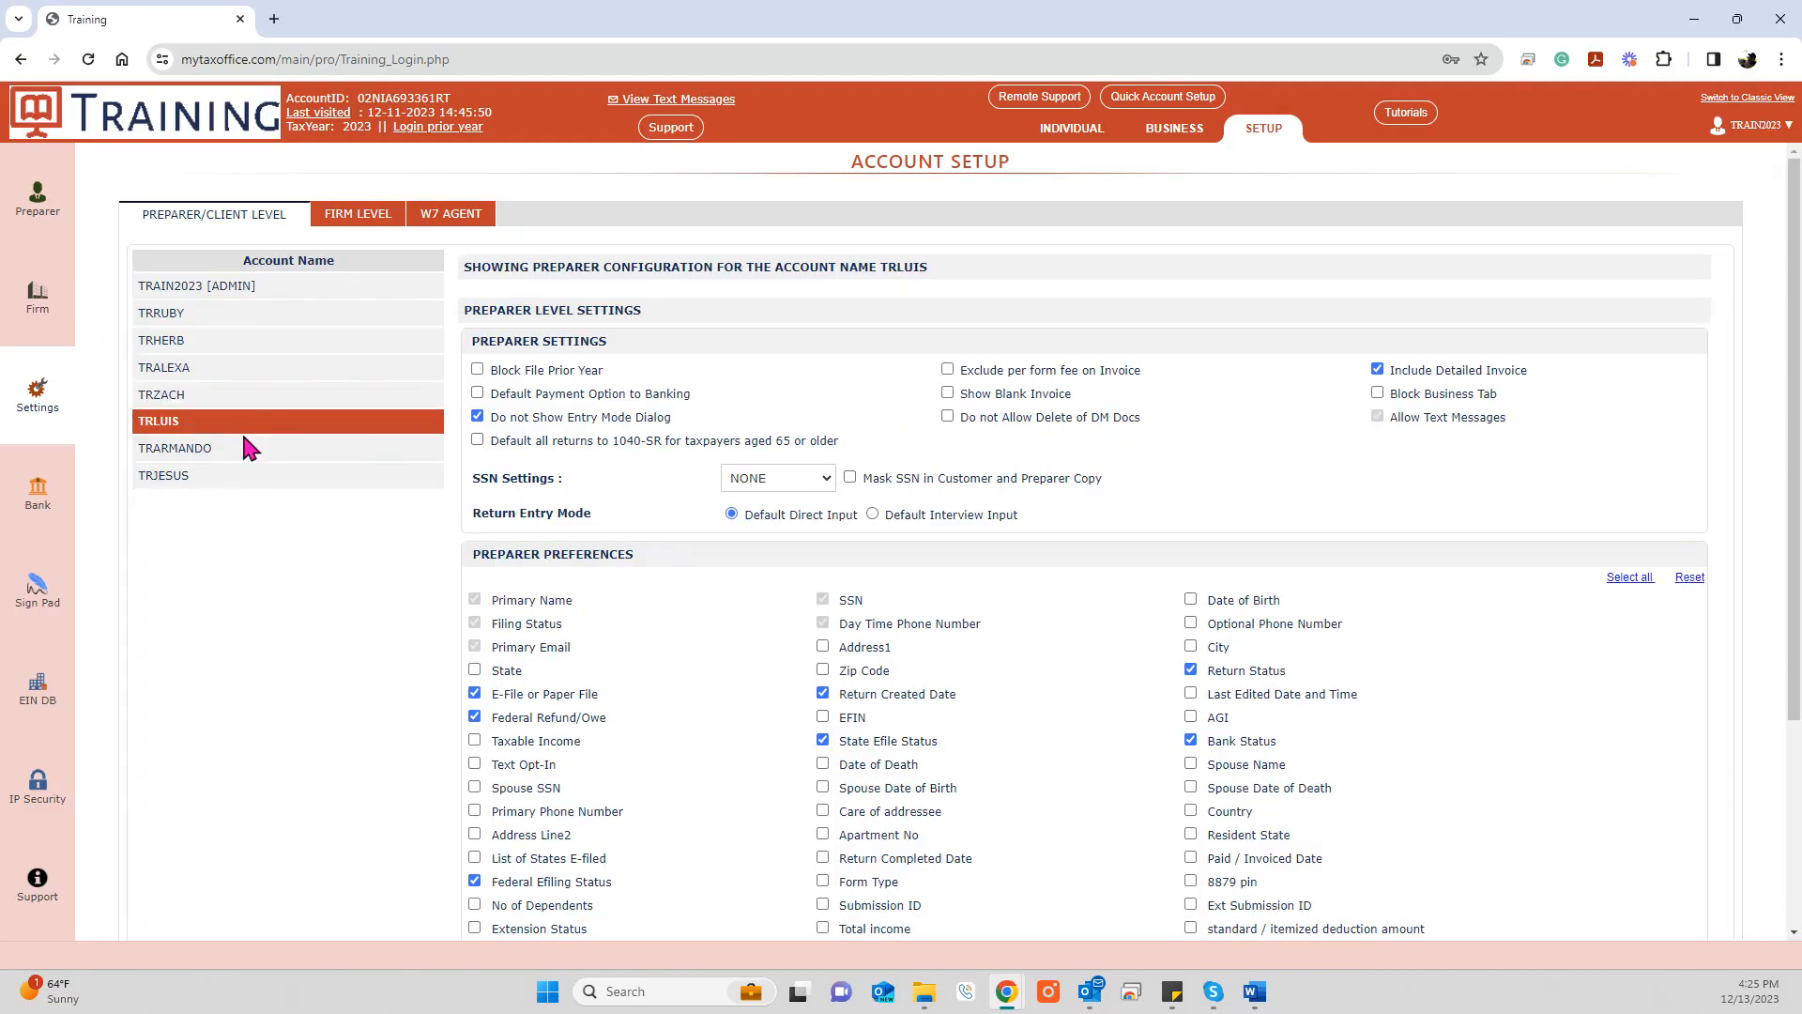
left_click(246, 454)
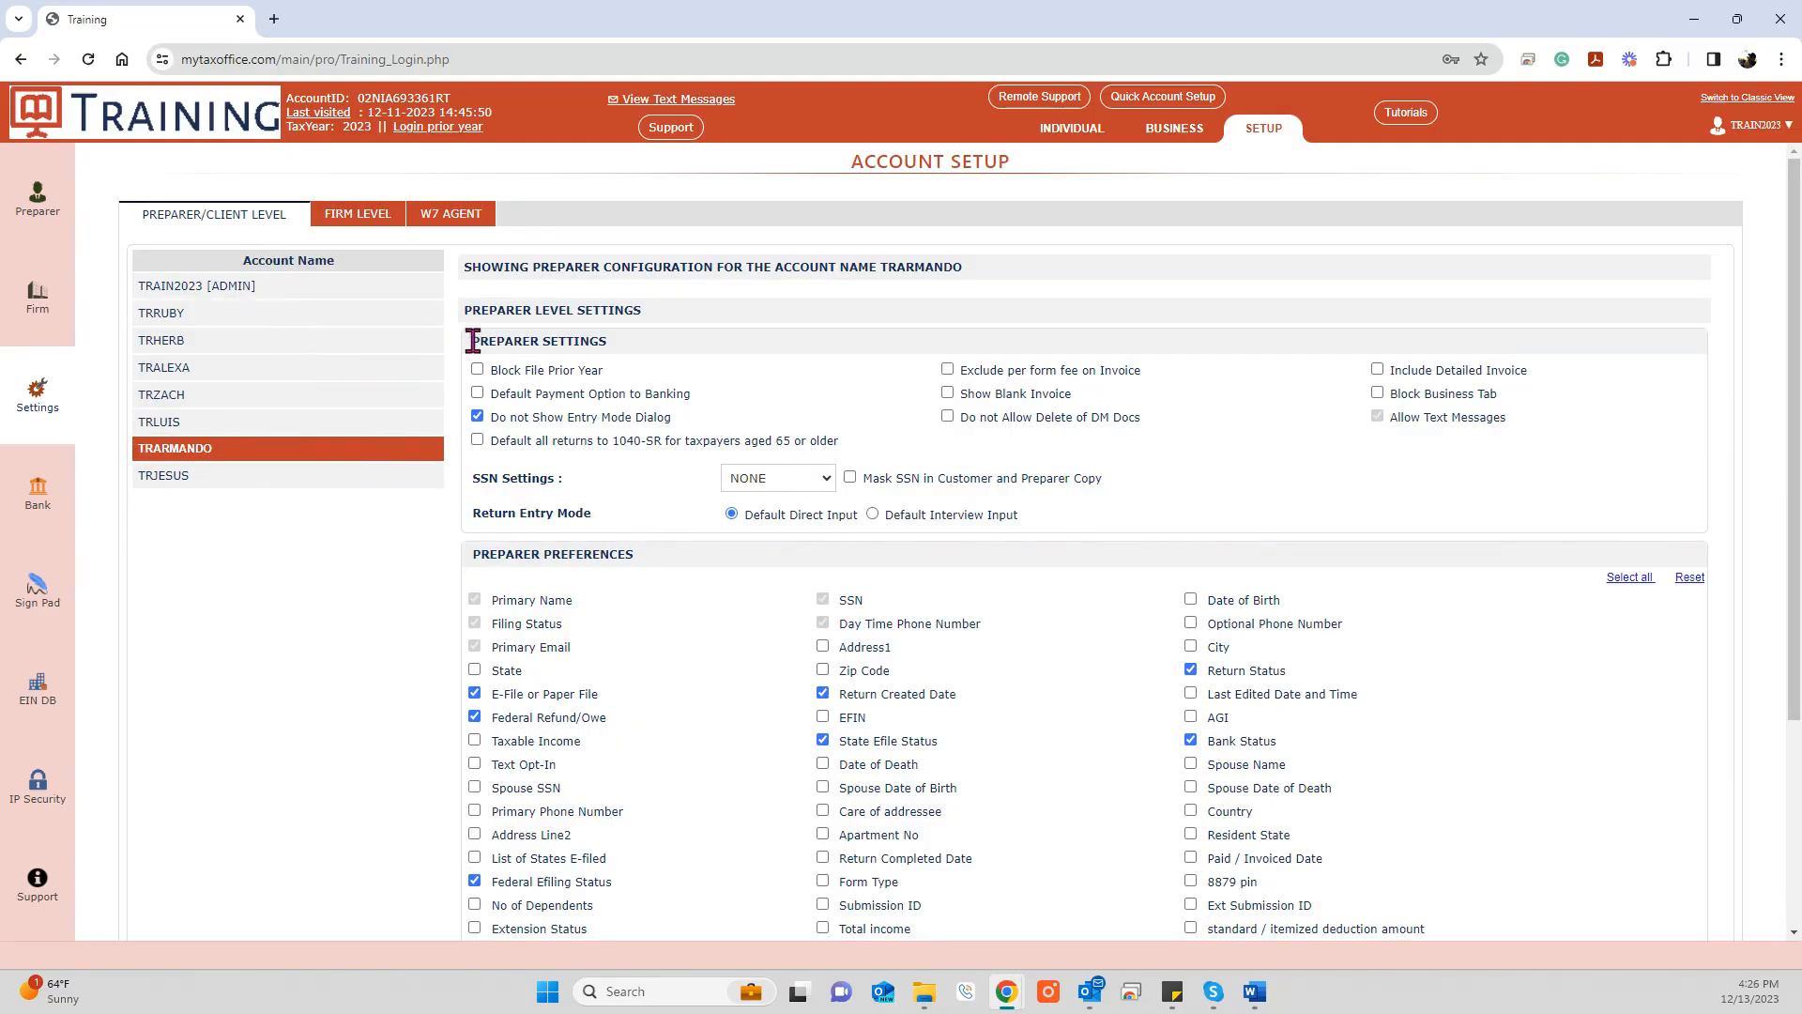
left_click(289, 293)
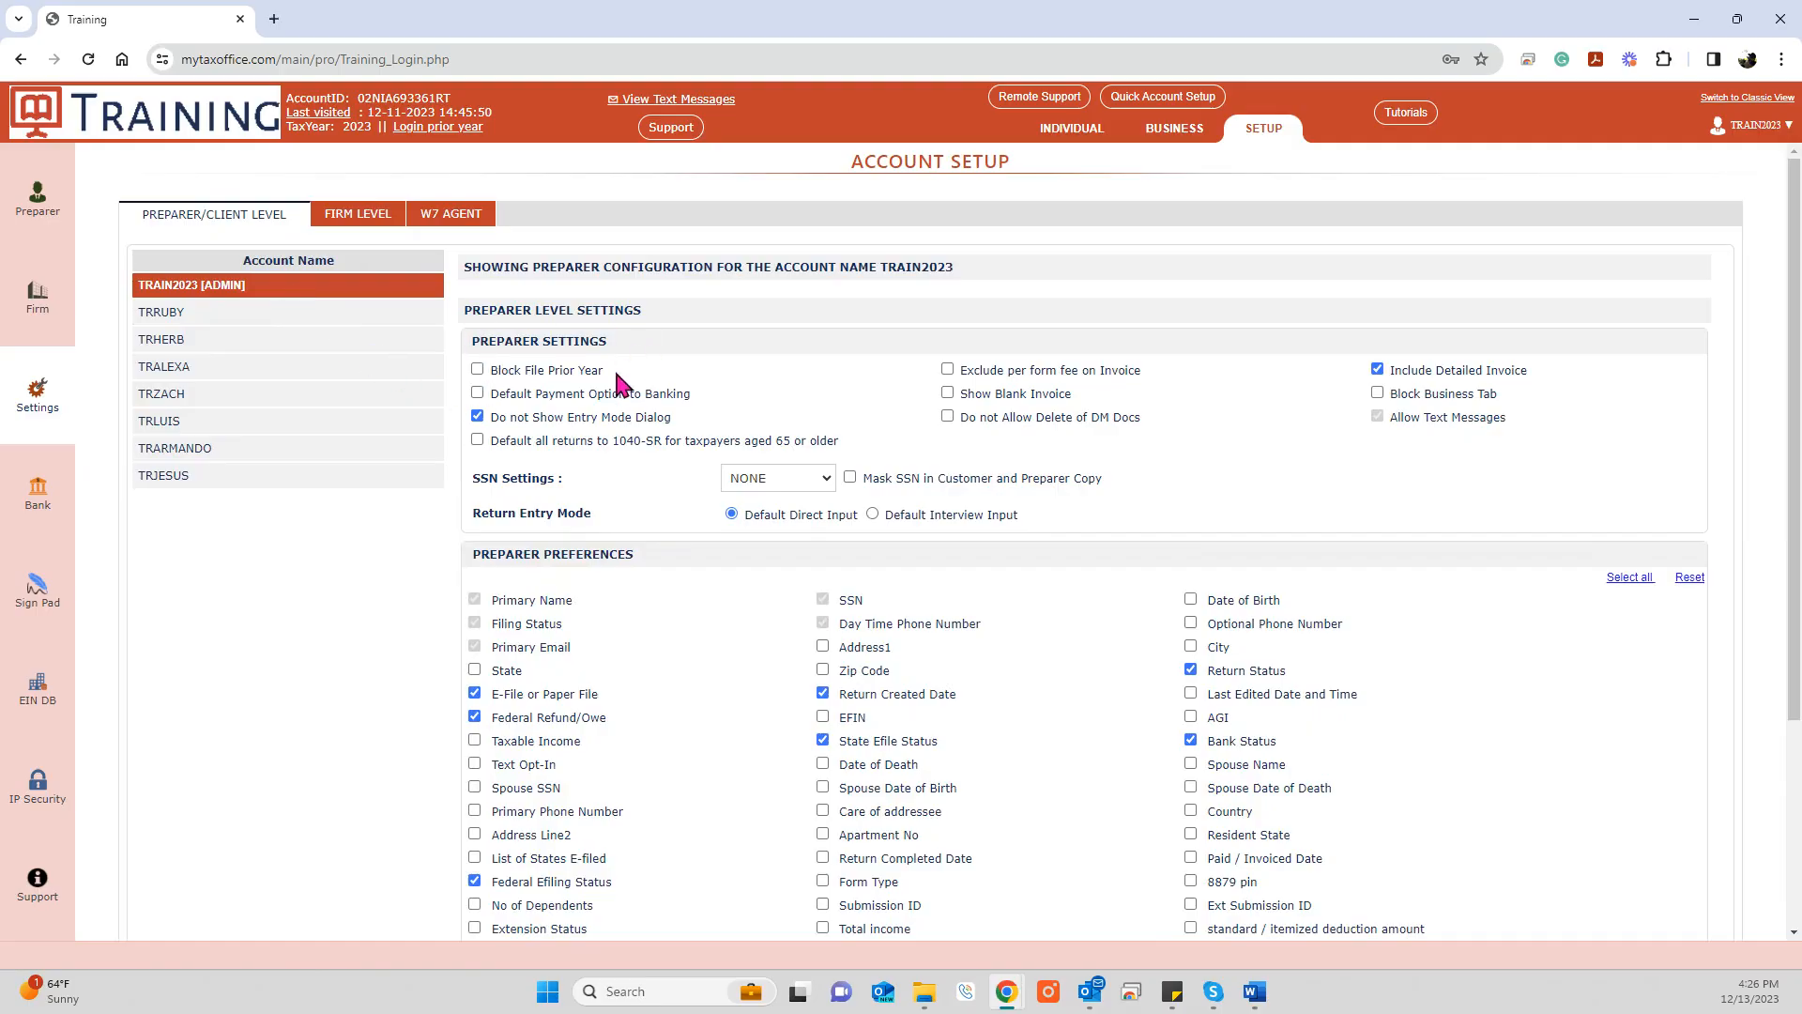
left_click_drag(688, 427, 499, 429)
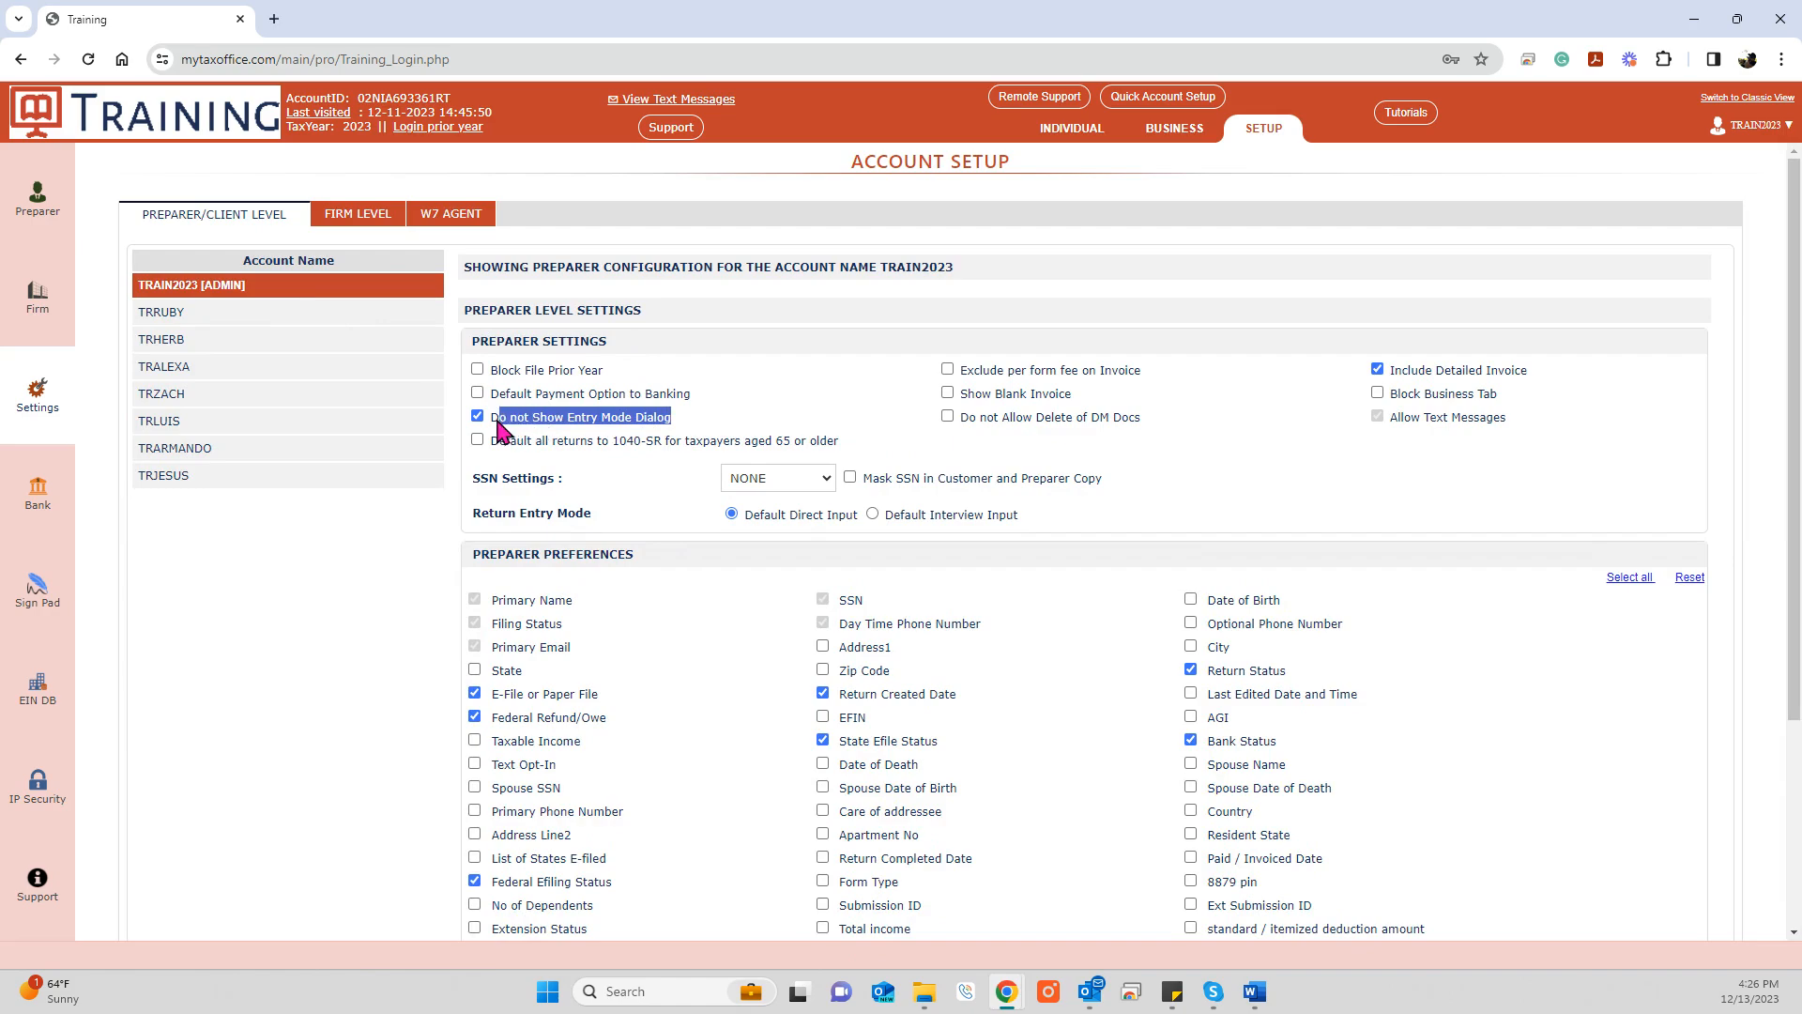
left_click(817, 413)
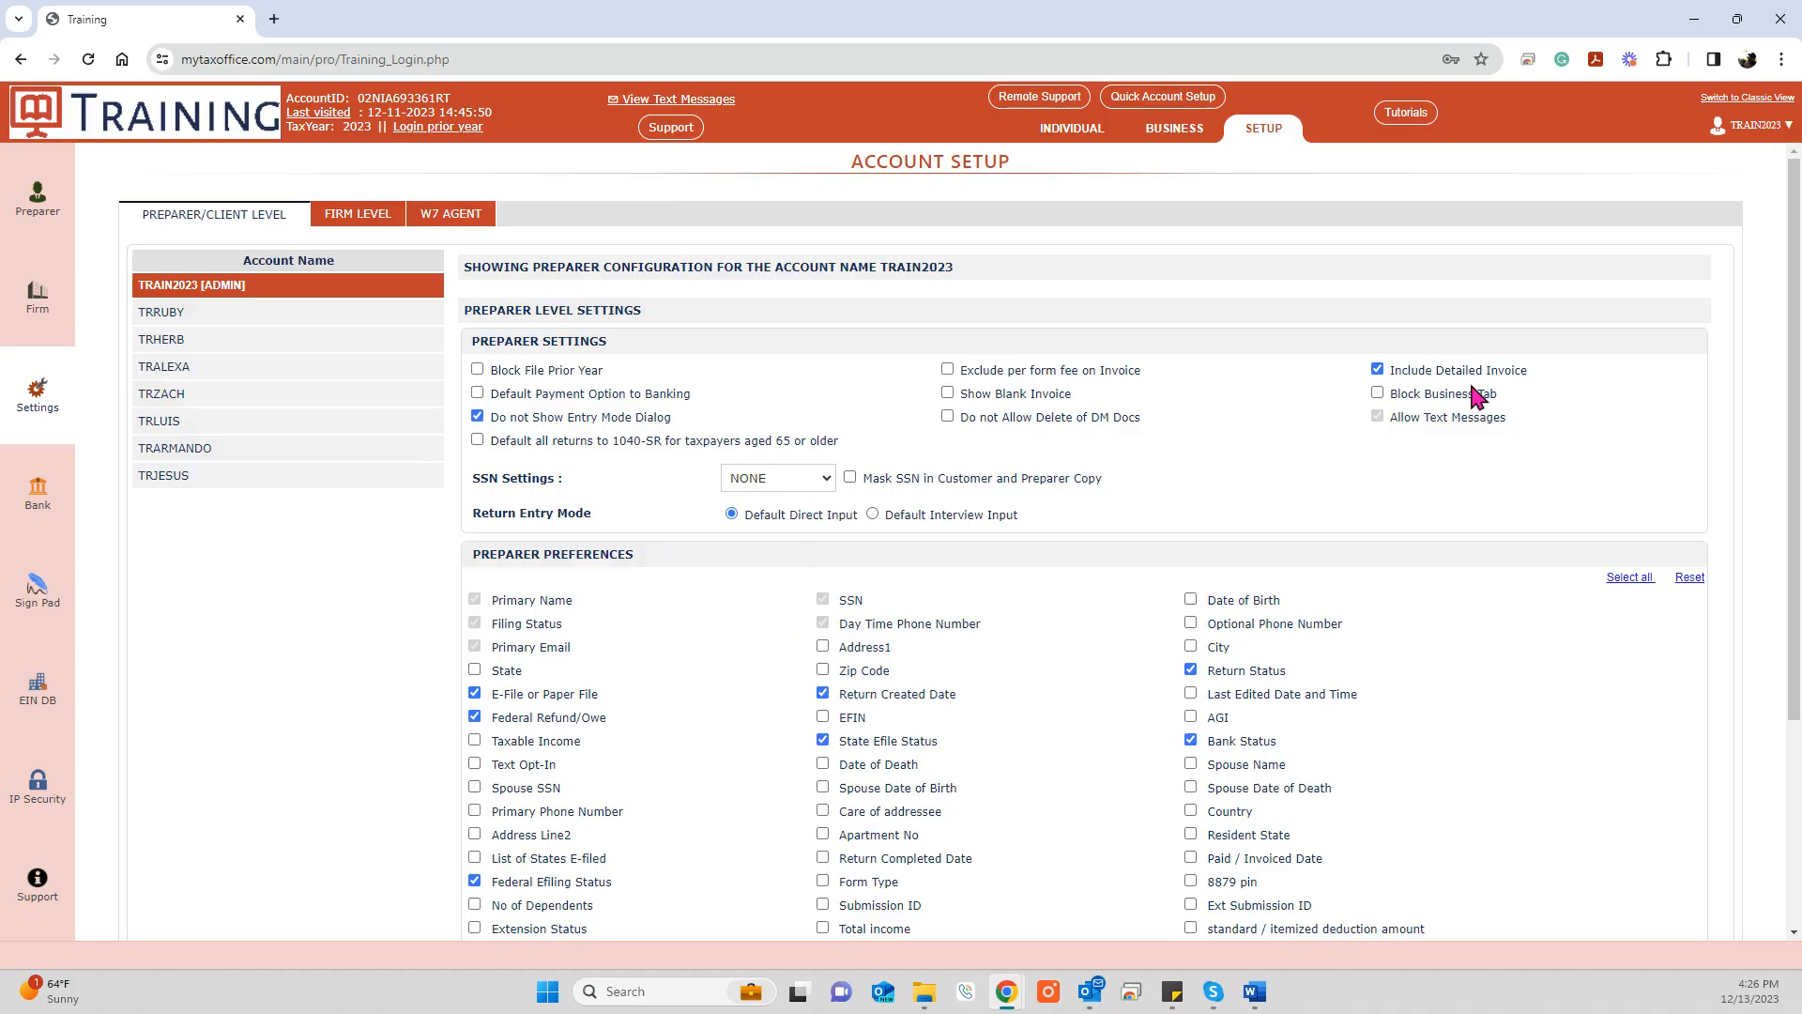
left_click_drag(1539, 368, 1392, 375)
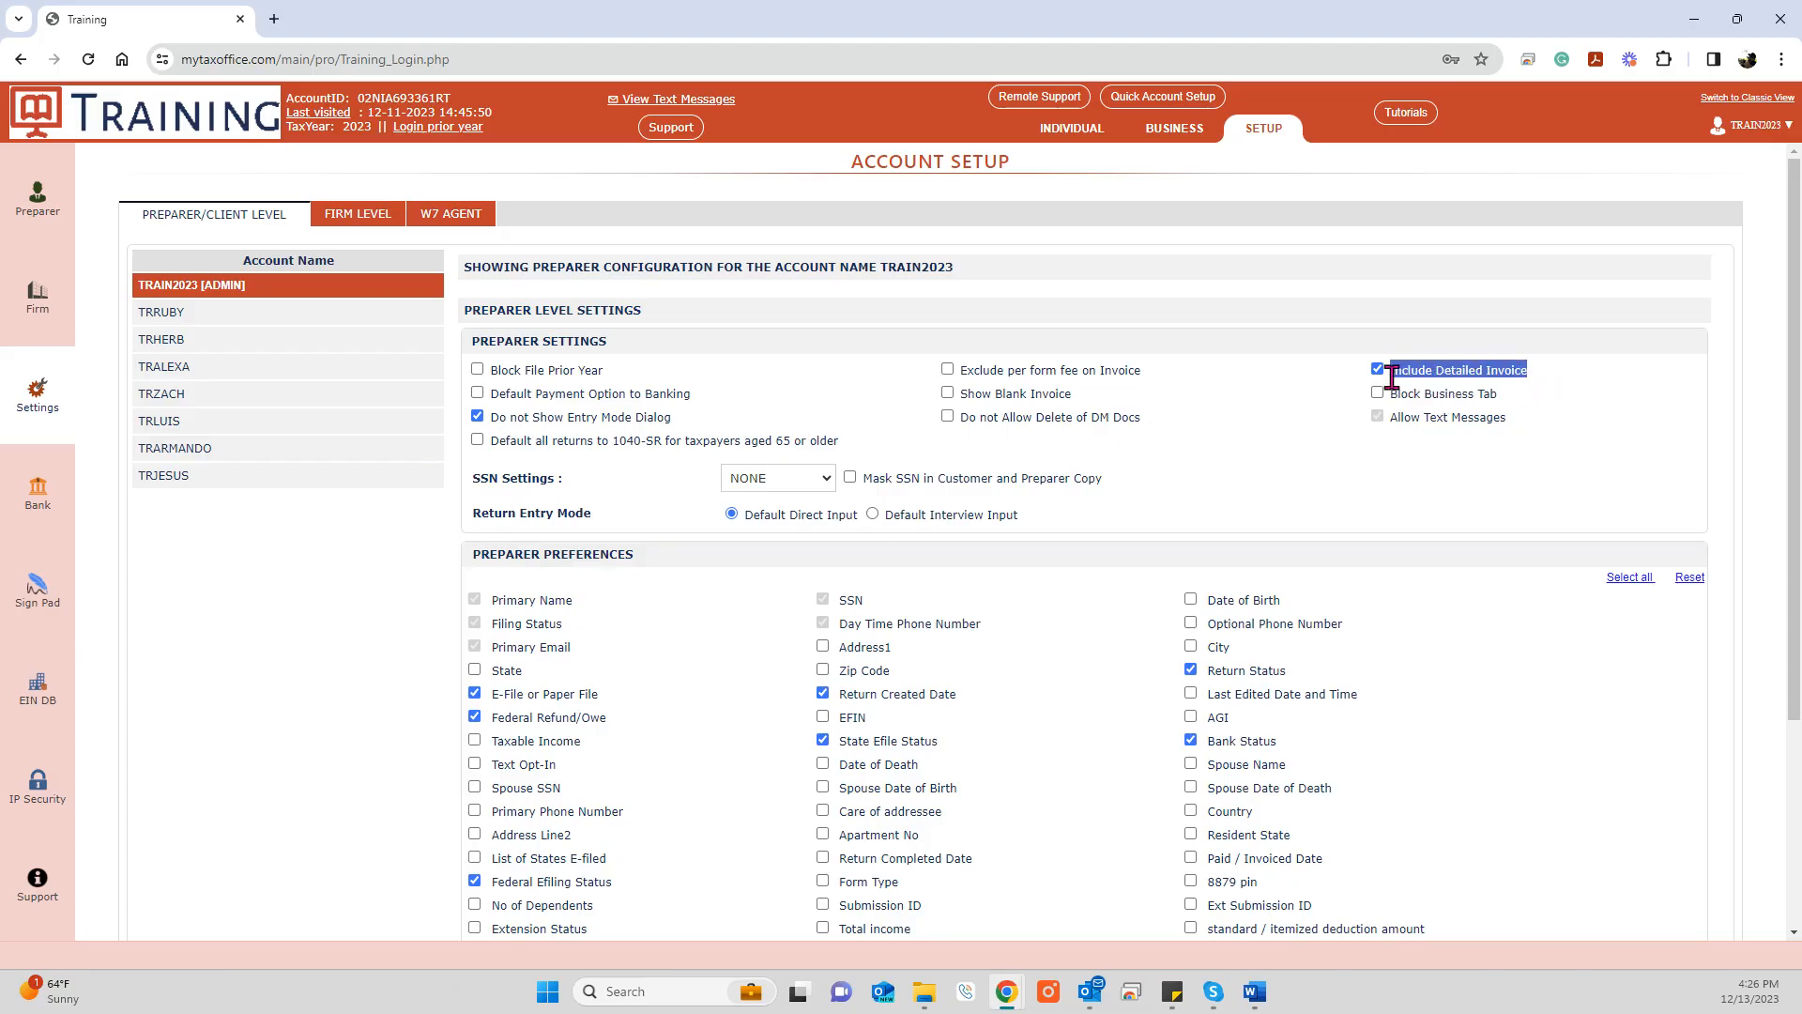
left_click(1252, 438)
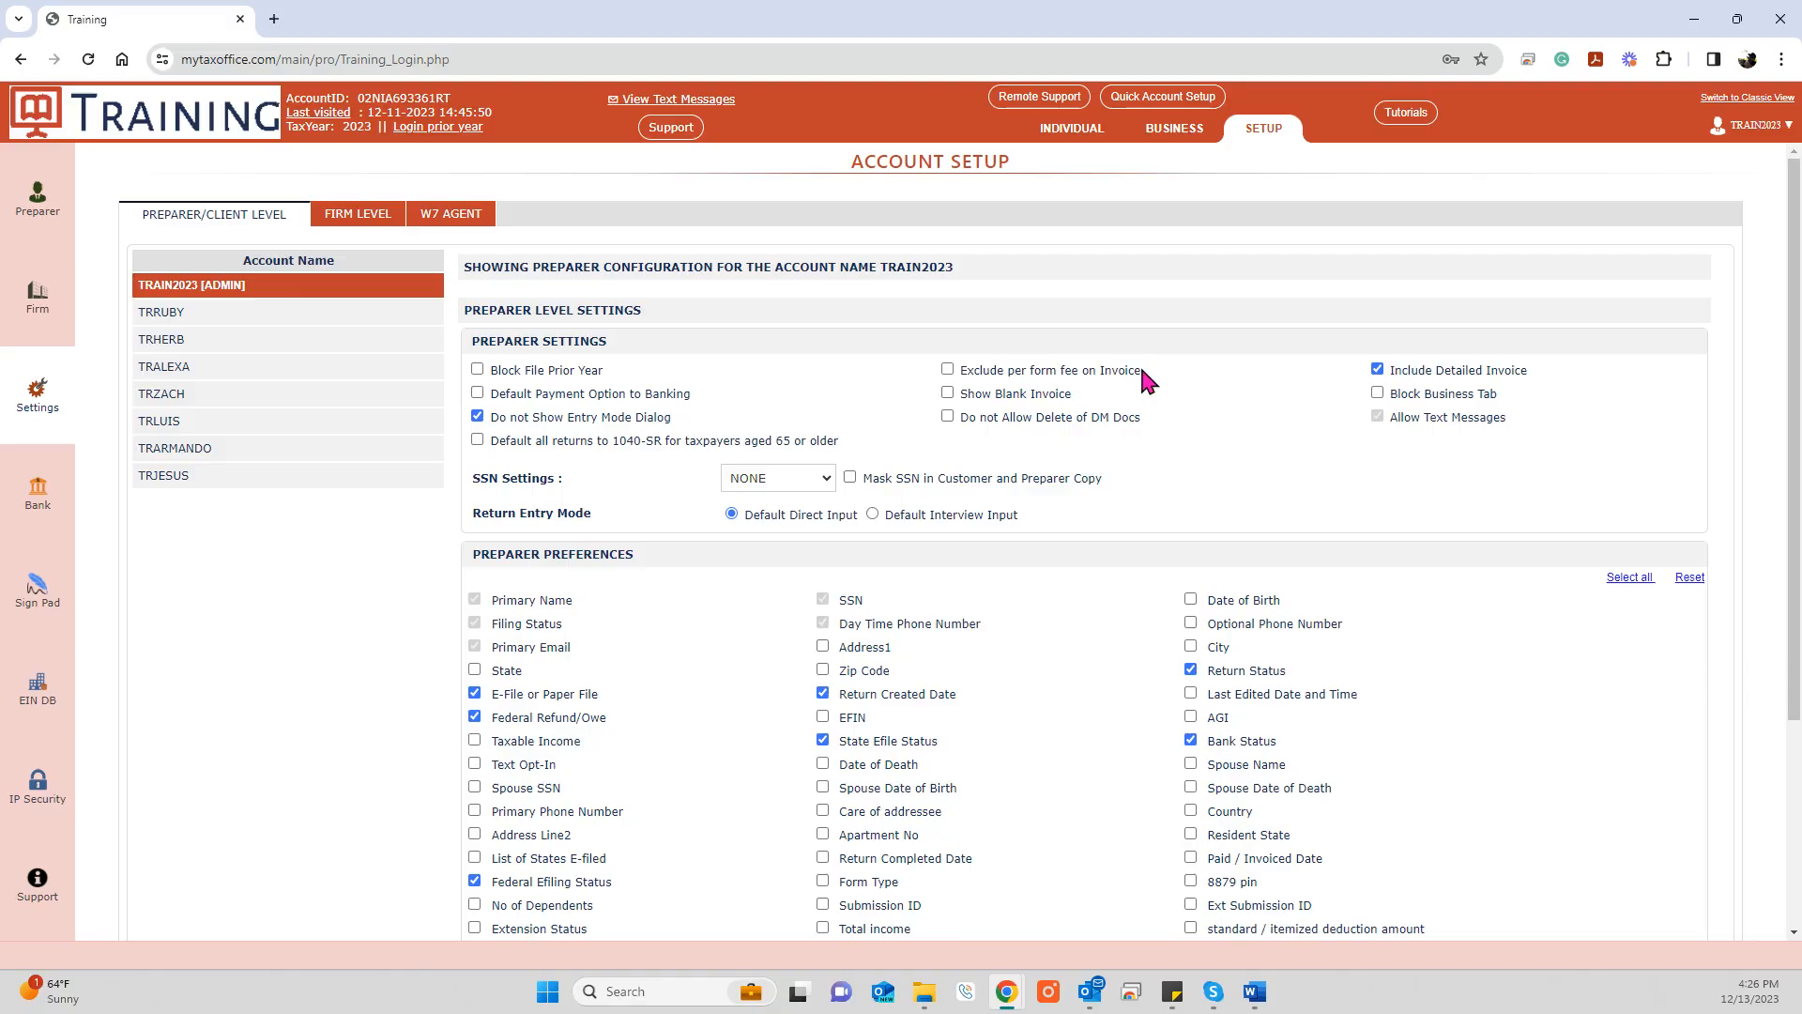
left_click_drag(1140, 364, 950, 370)
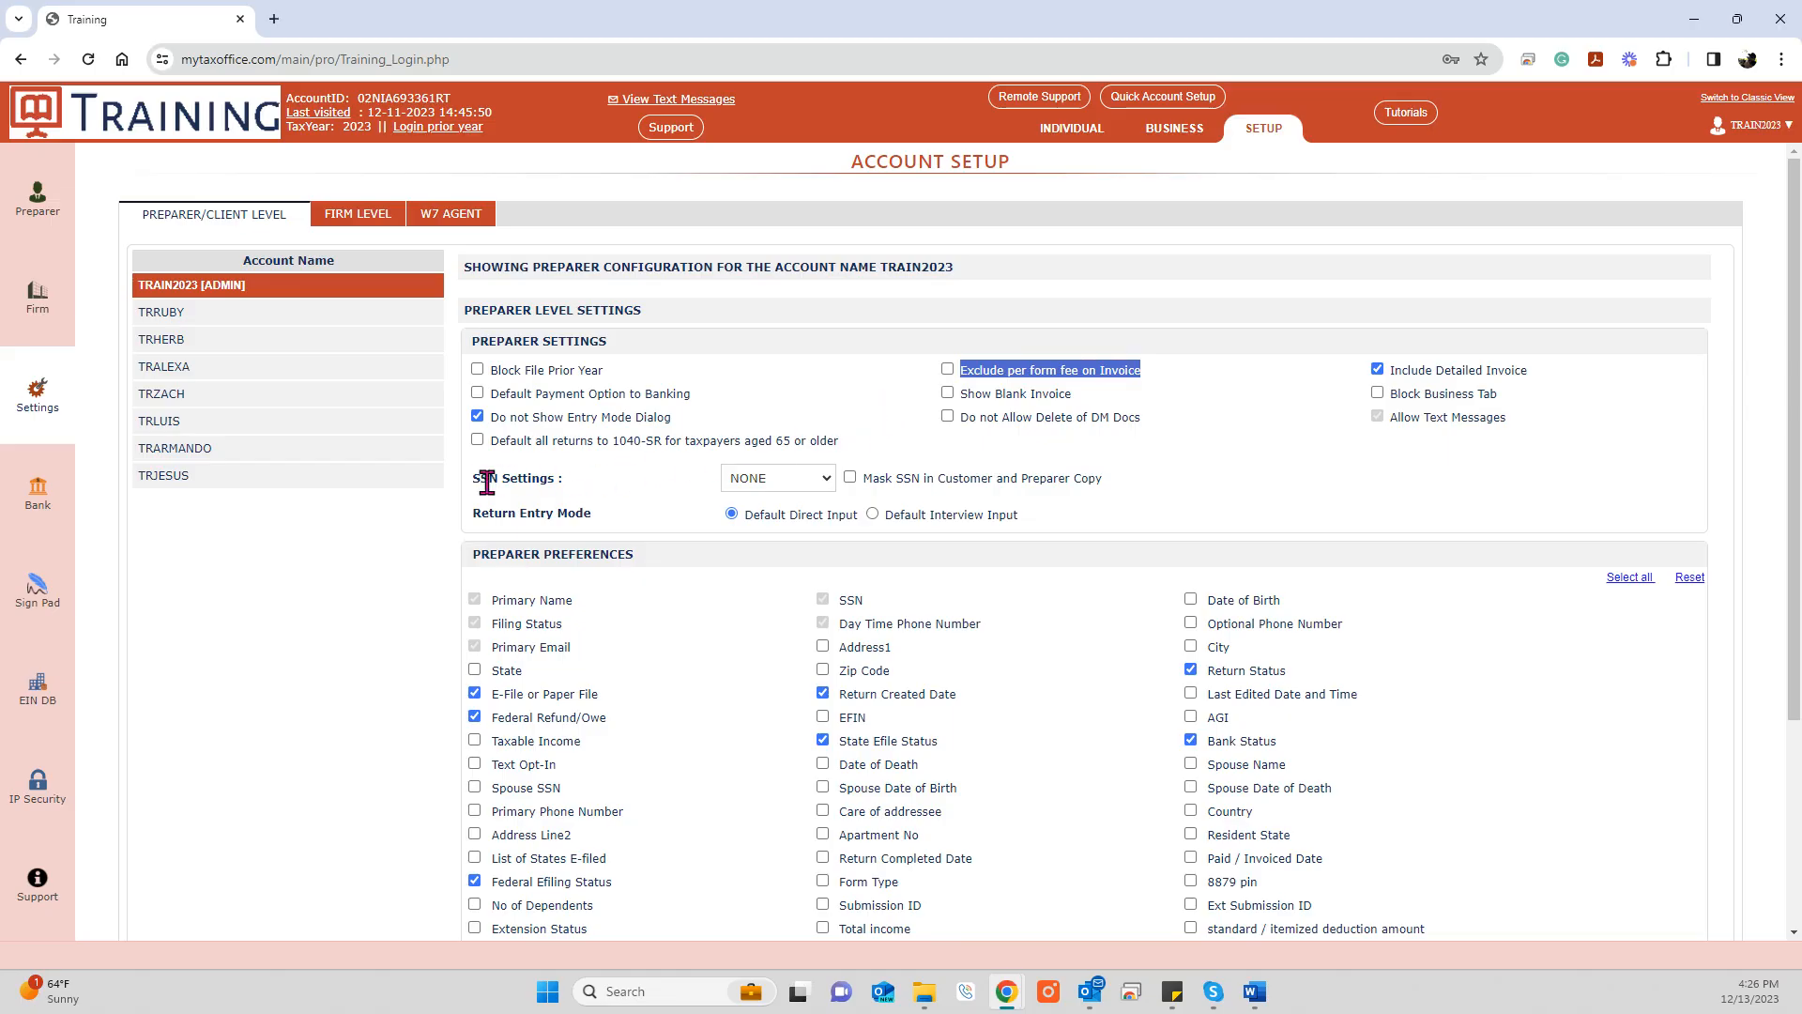
left_click_drag(473, 478, 713, 479)
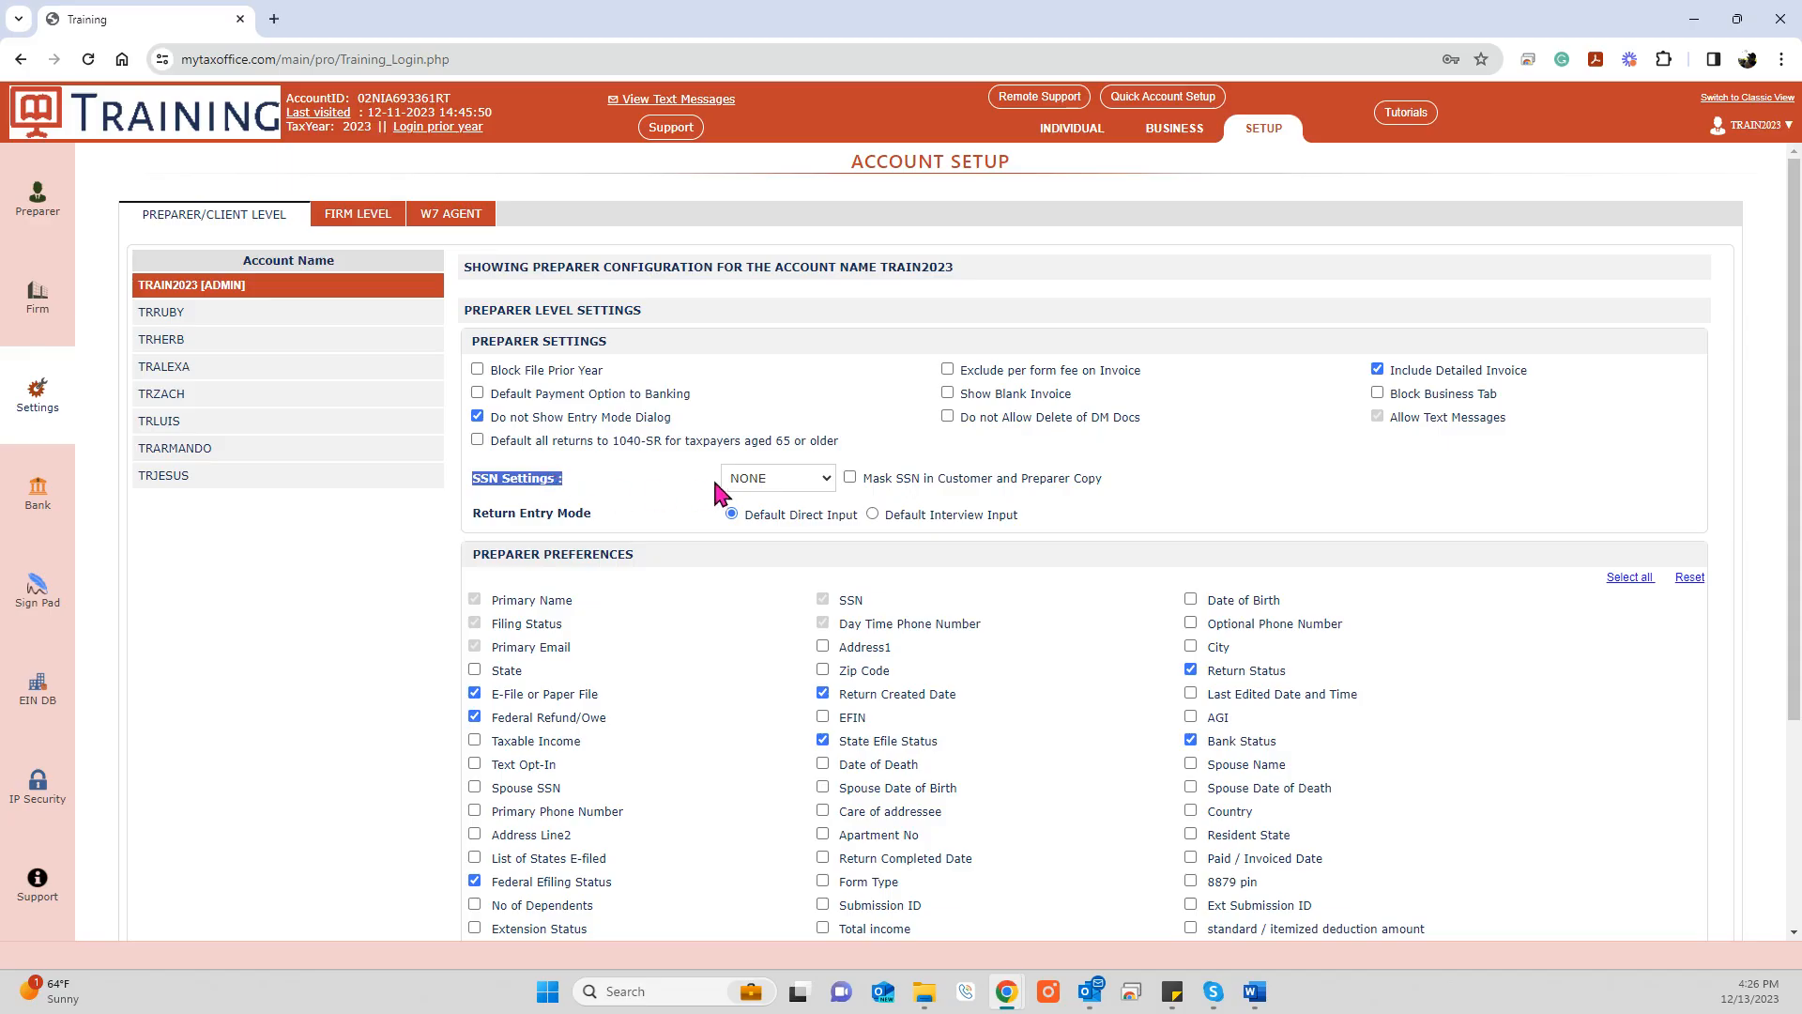
left_click(825, 483)
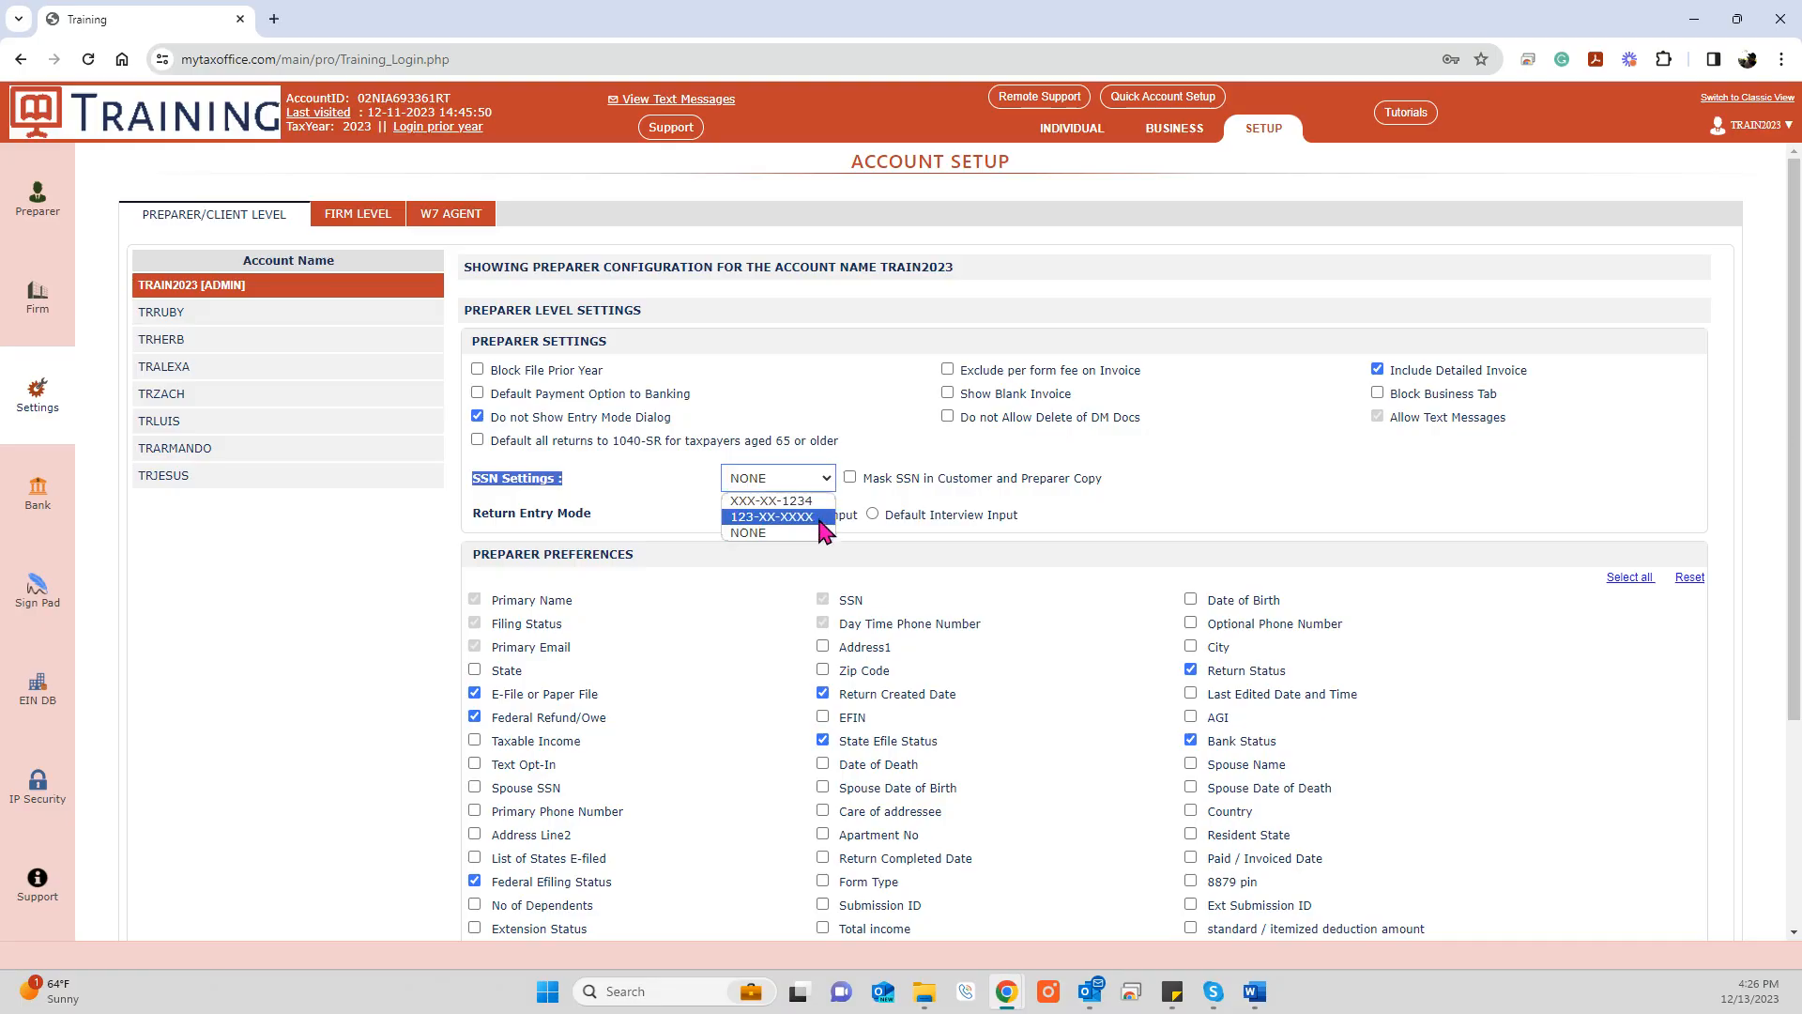
left_click(855, 462)
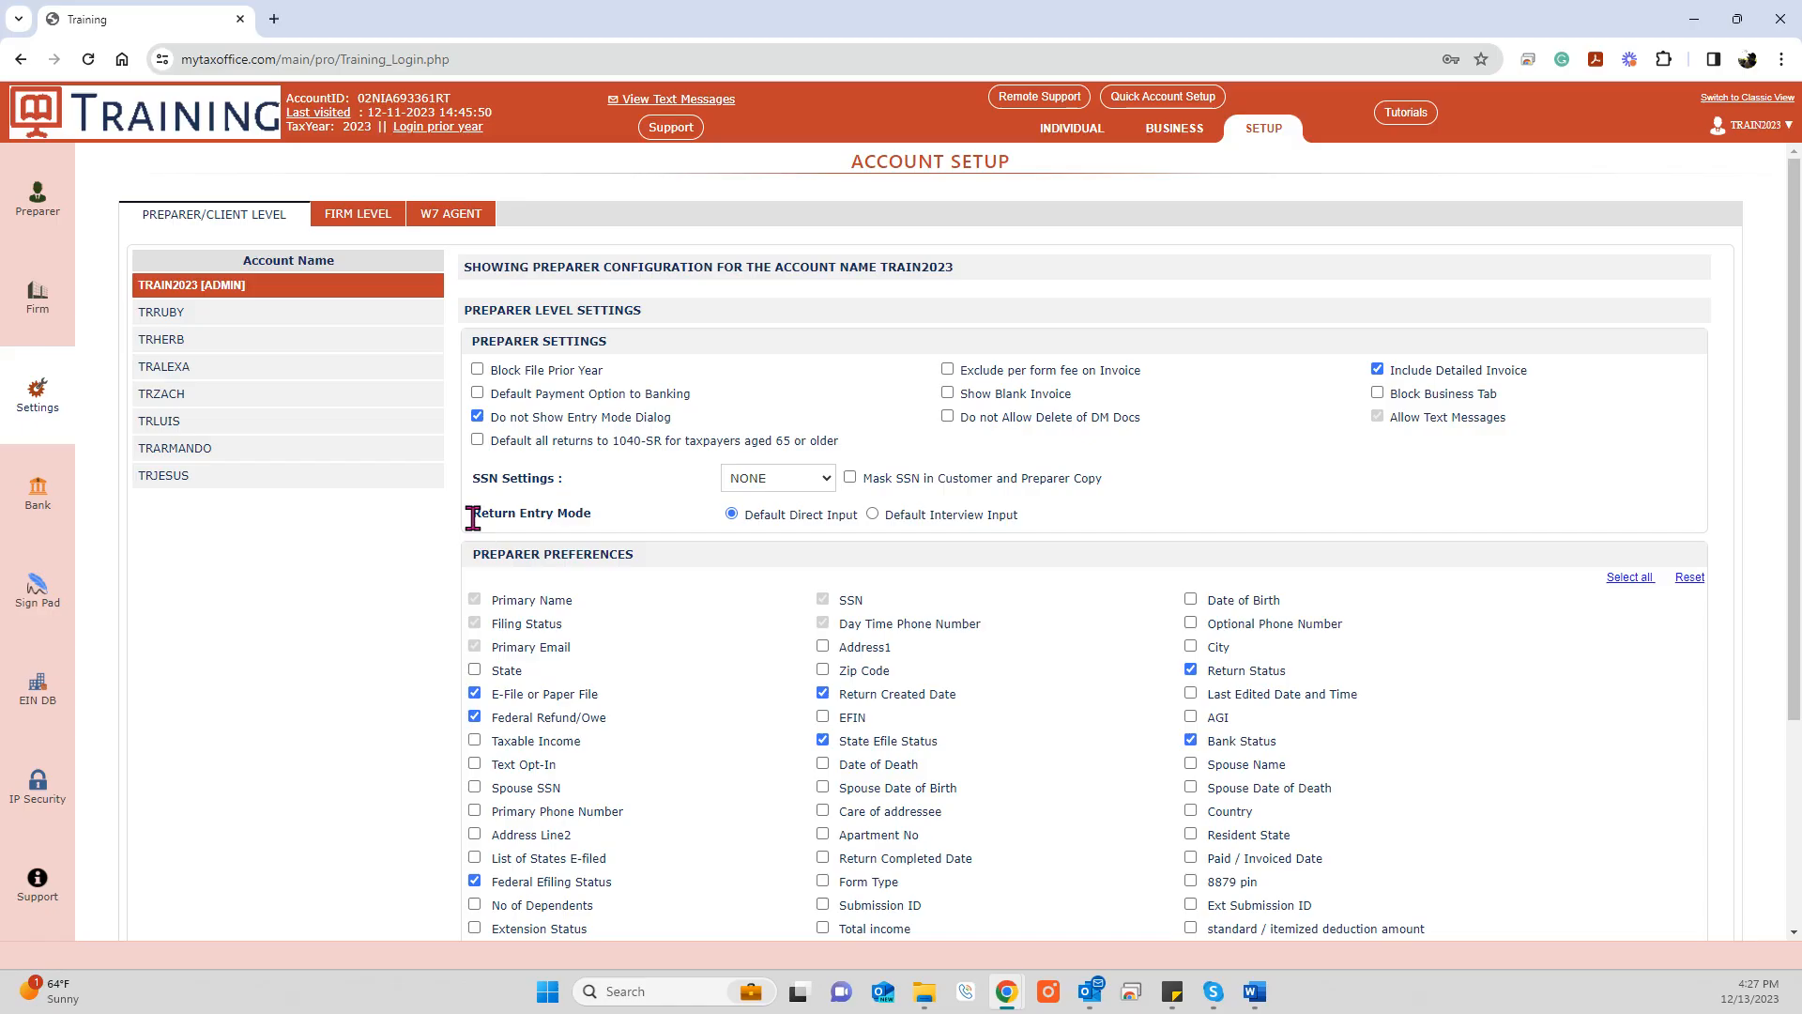
left_click_drag(472, 517, 595, 515)
left_click_drag(738, 515, 859, 516)
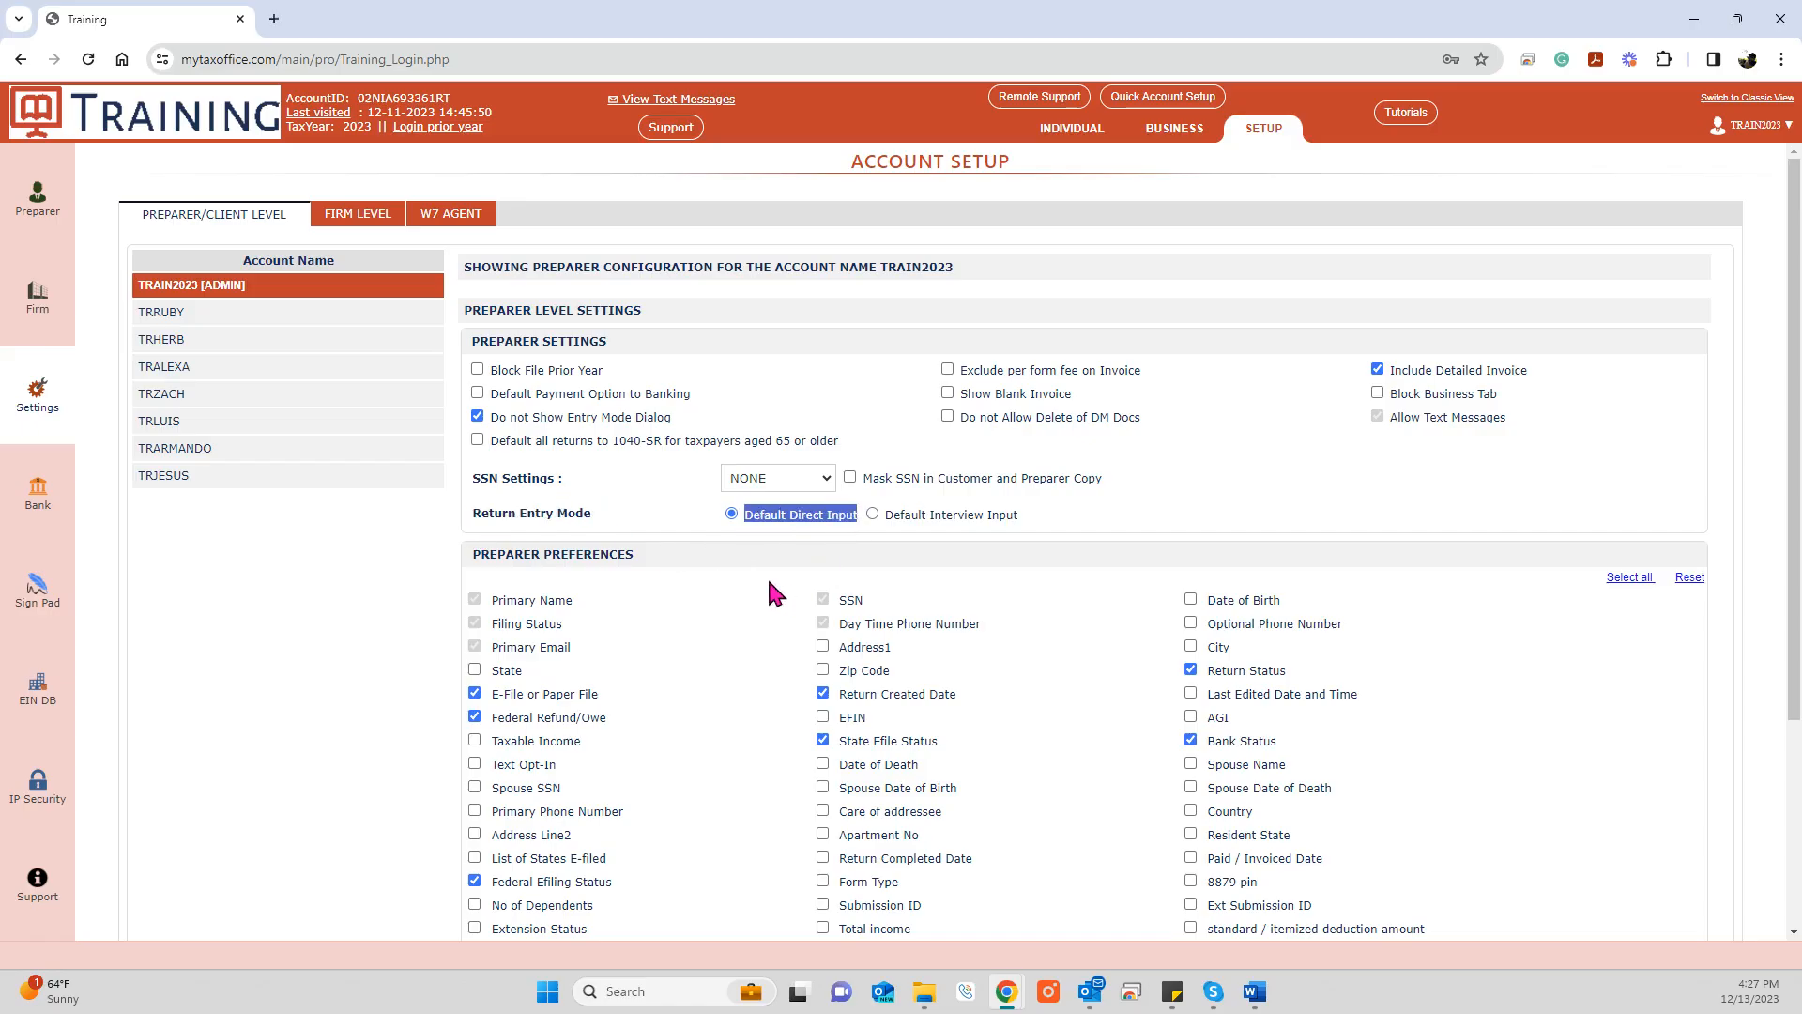
Step: Review the Preparer Preferences and tick State alongside Return Status, Bank Status and Federal Efiling Status
scroll(769, 582, "down", 2)
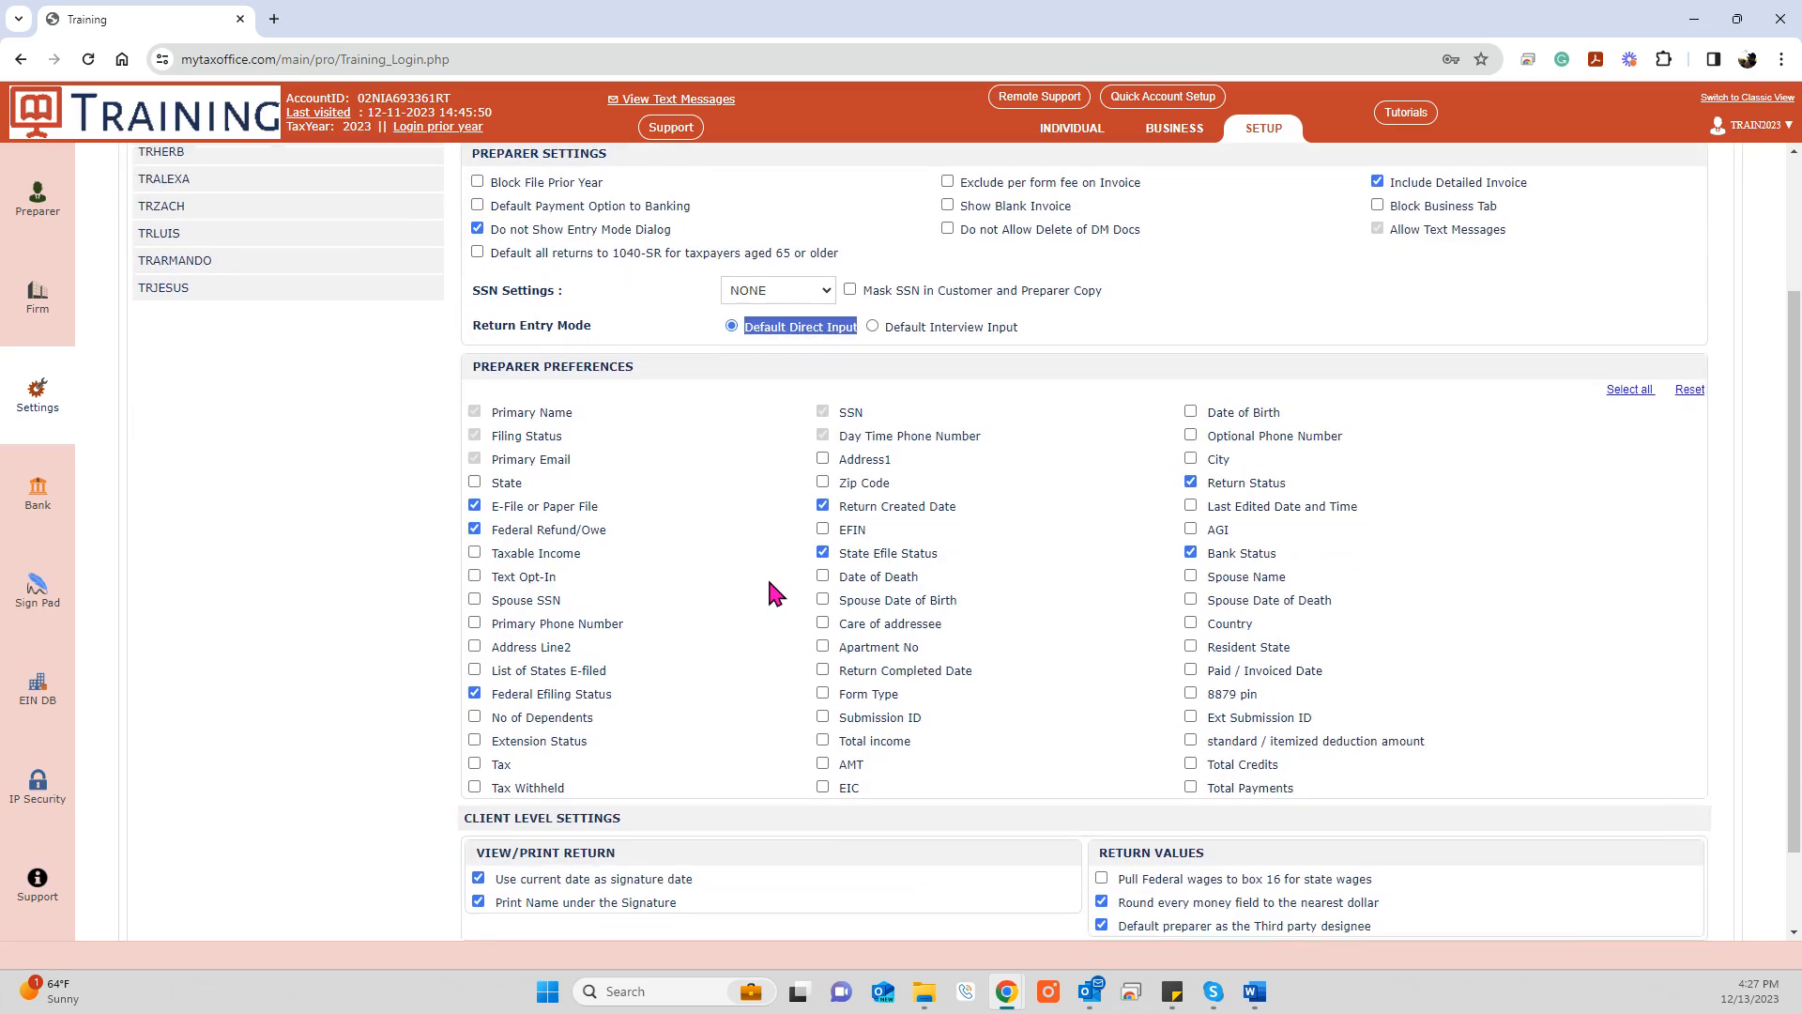
left_click(681, 403)
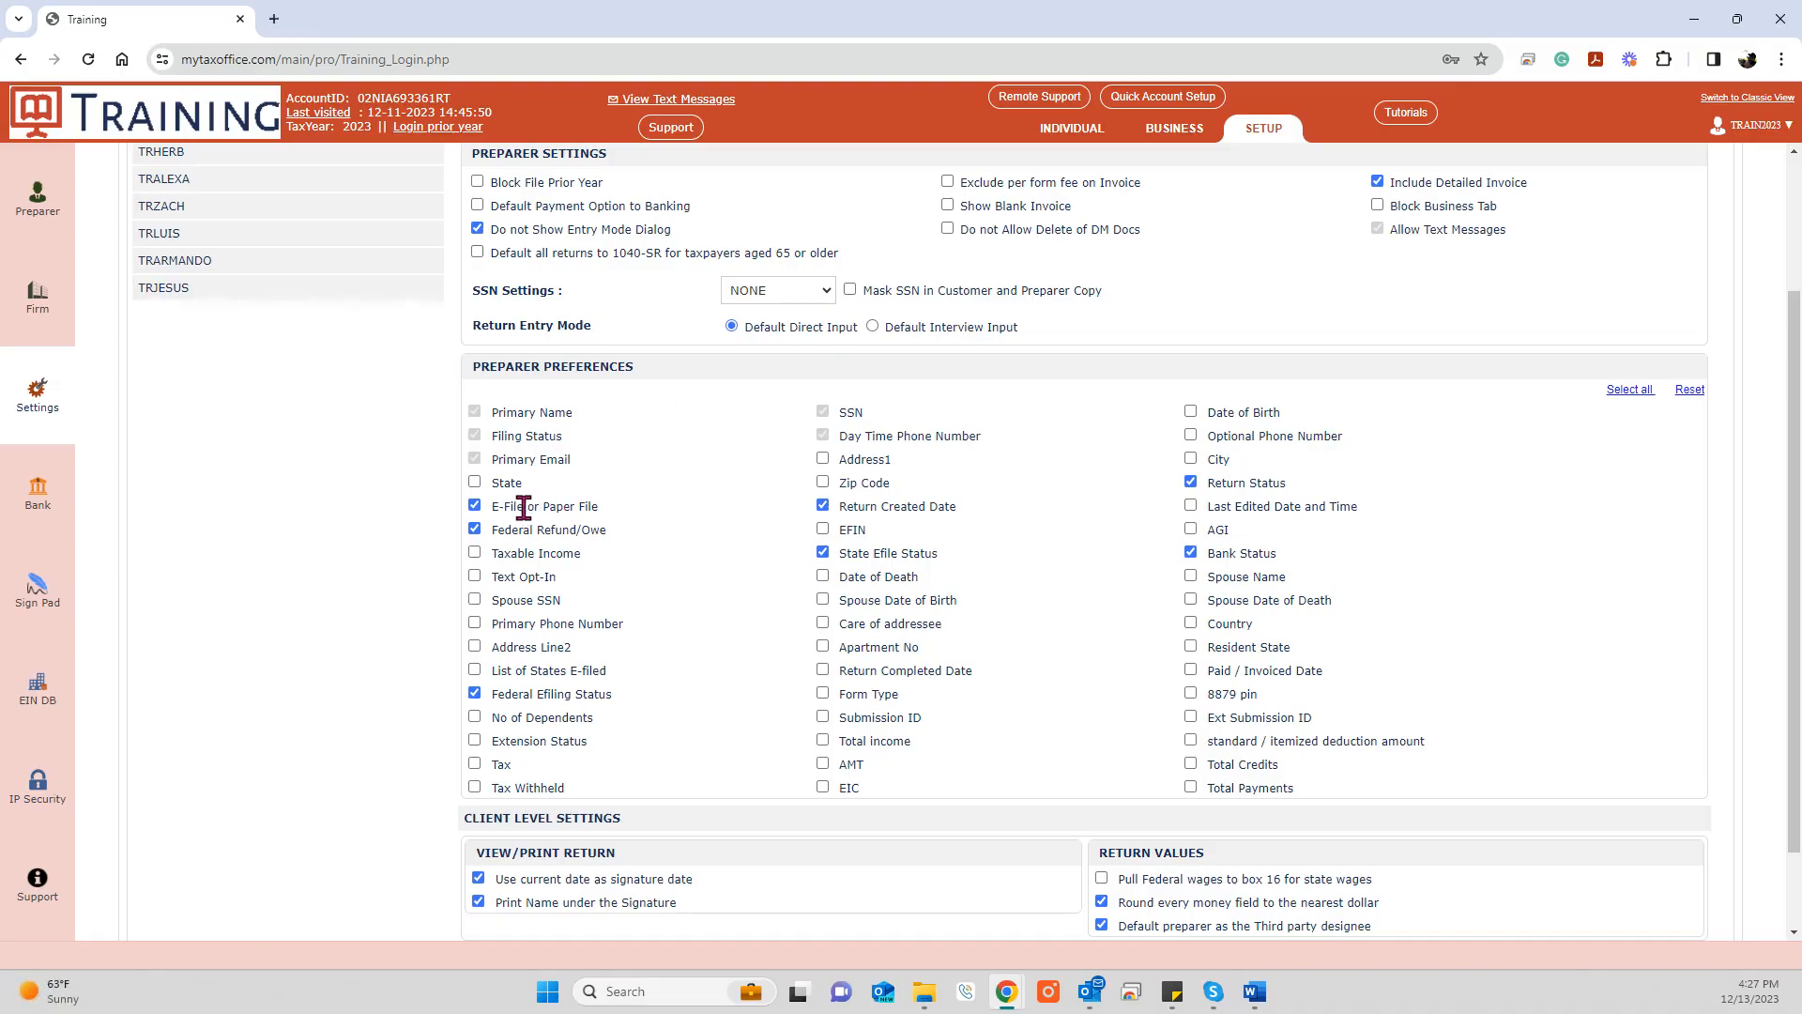
left_click_drag(489, 507, 601, 508)
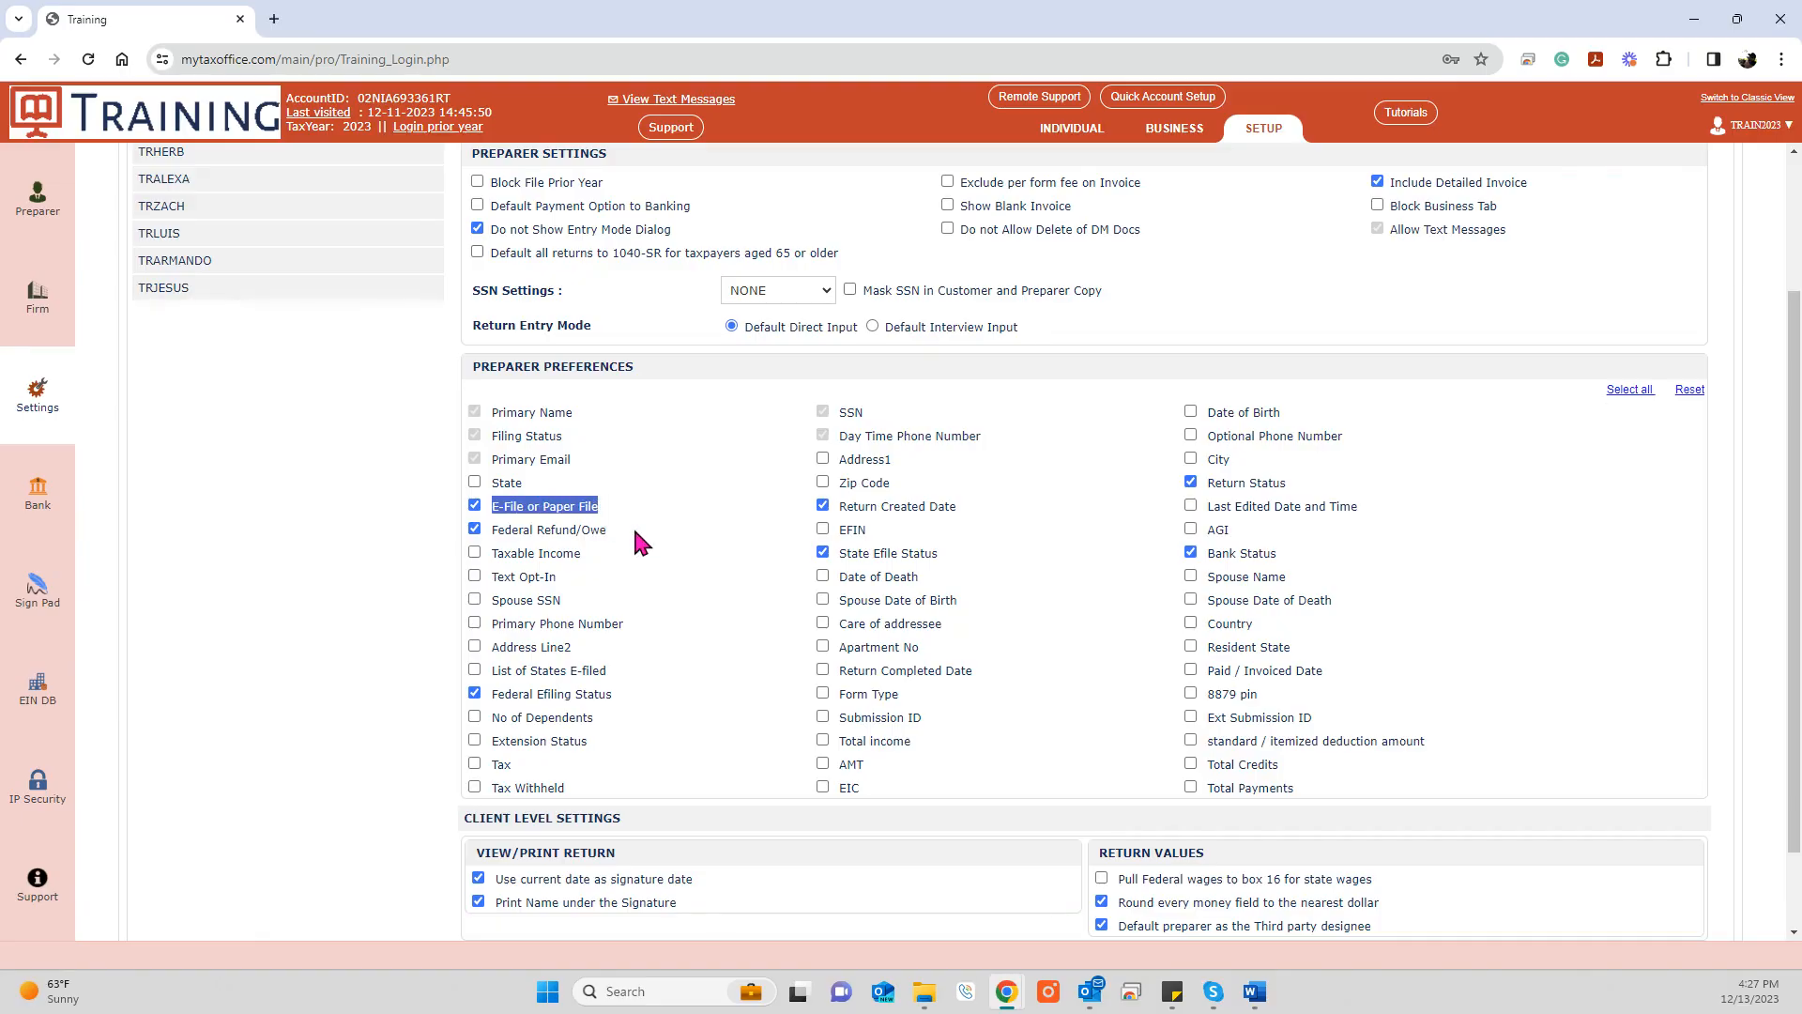
left_click_drag(490, 530, 634, 543)
left_click(619, 522)
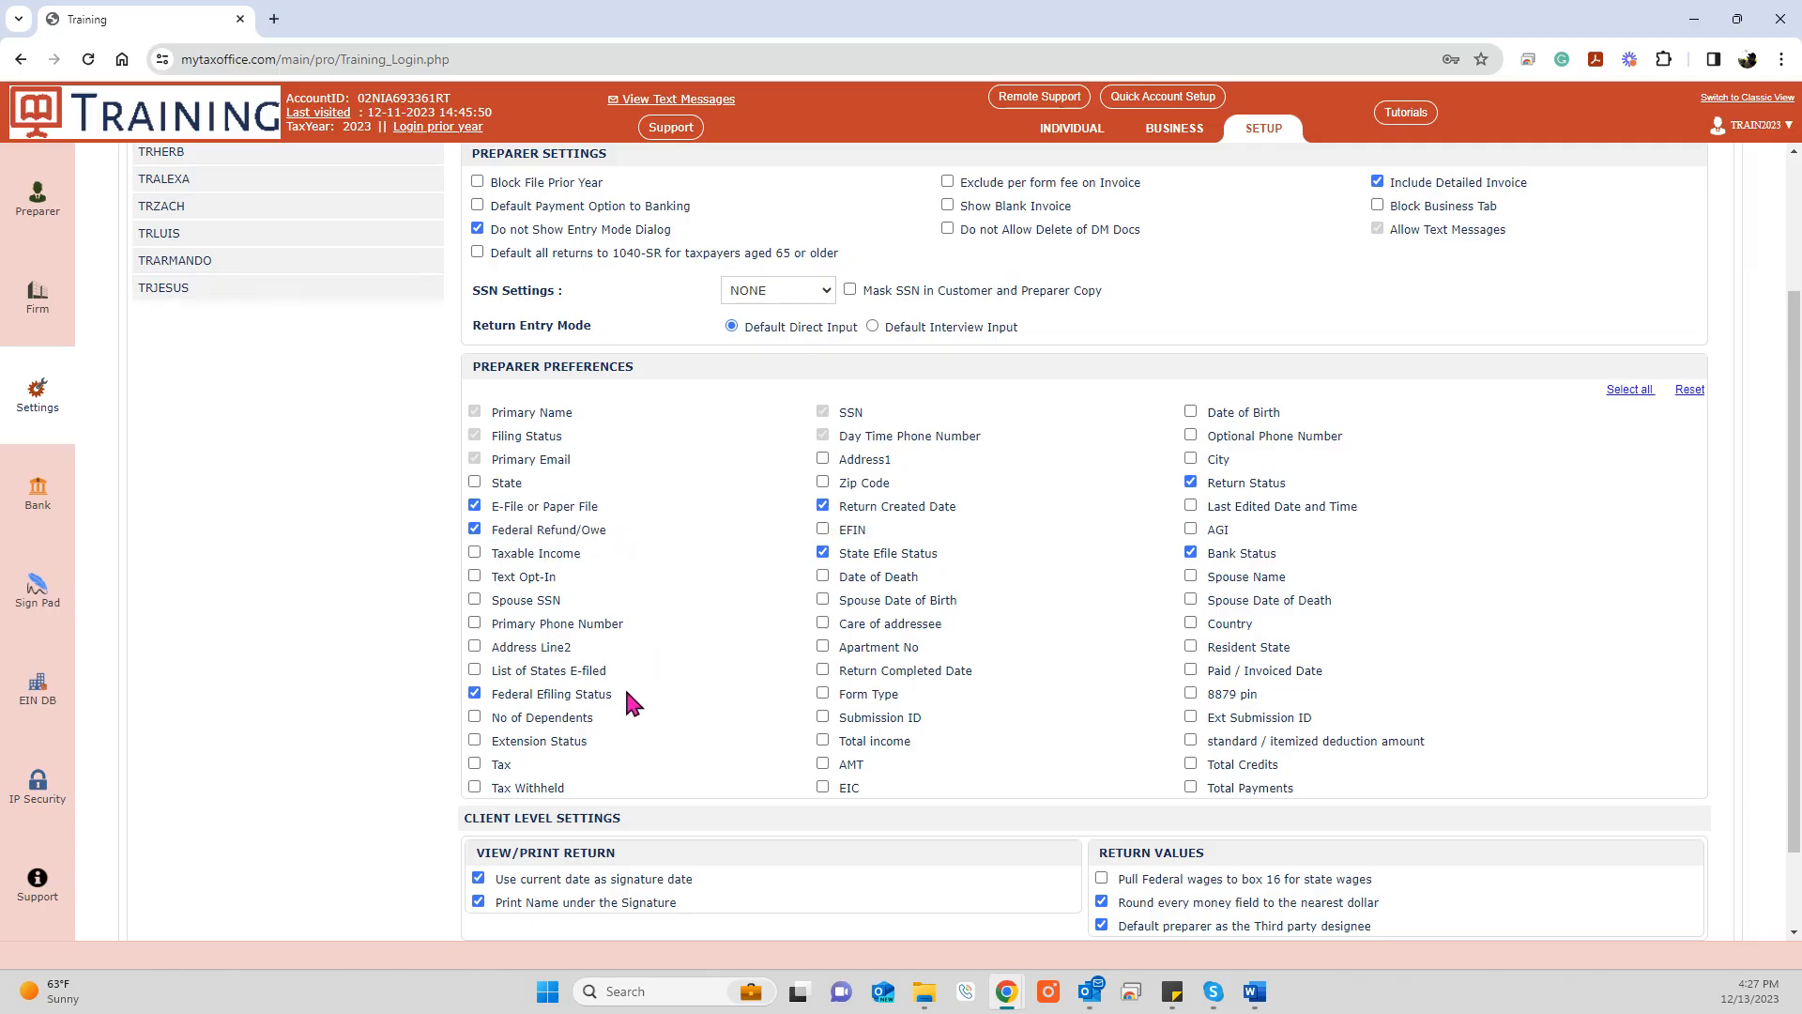
left_click_drag(621, 695, 488, 702)
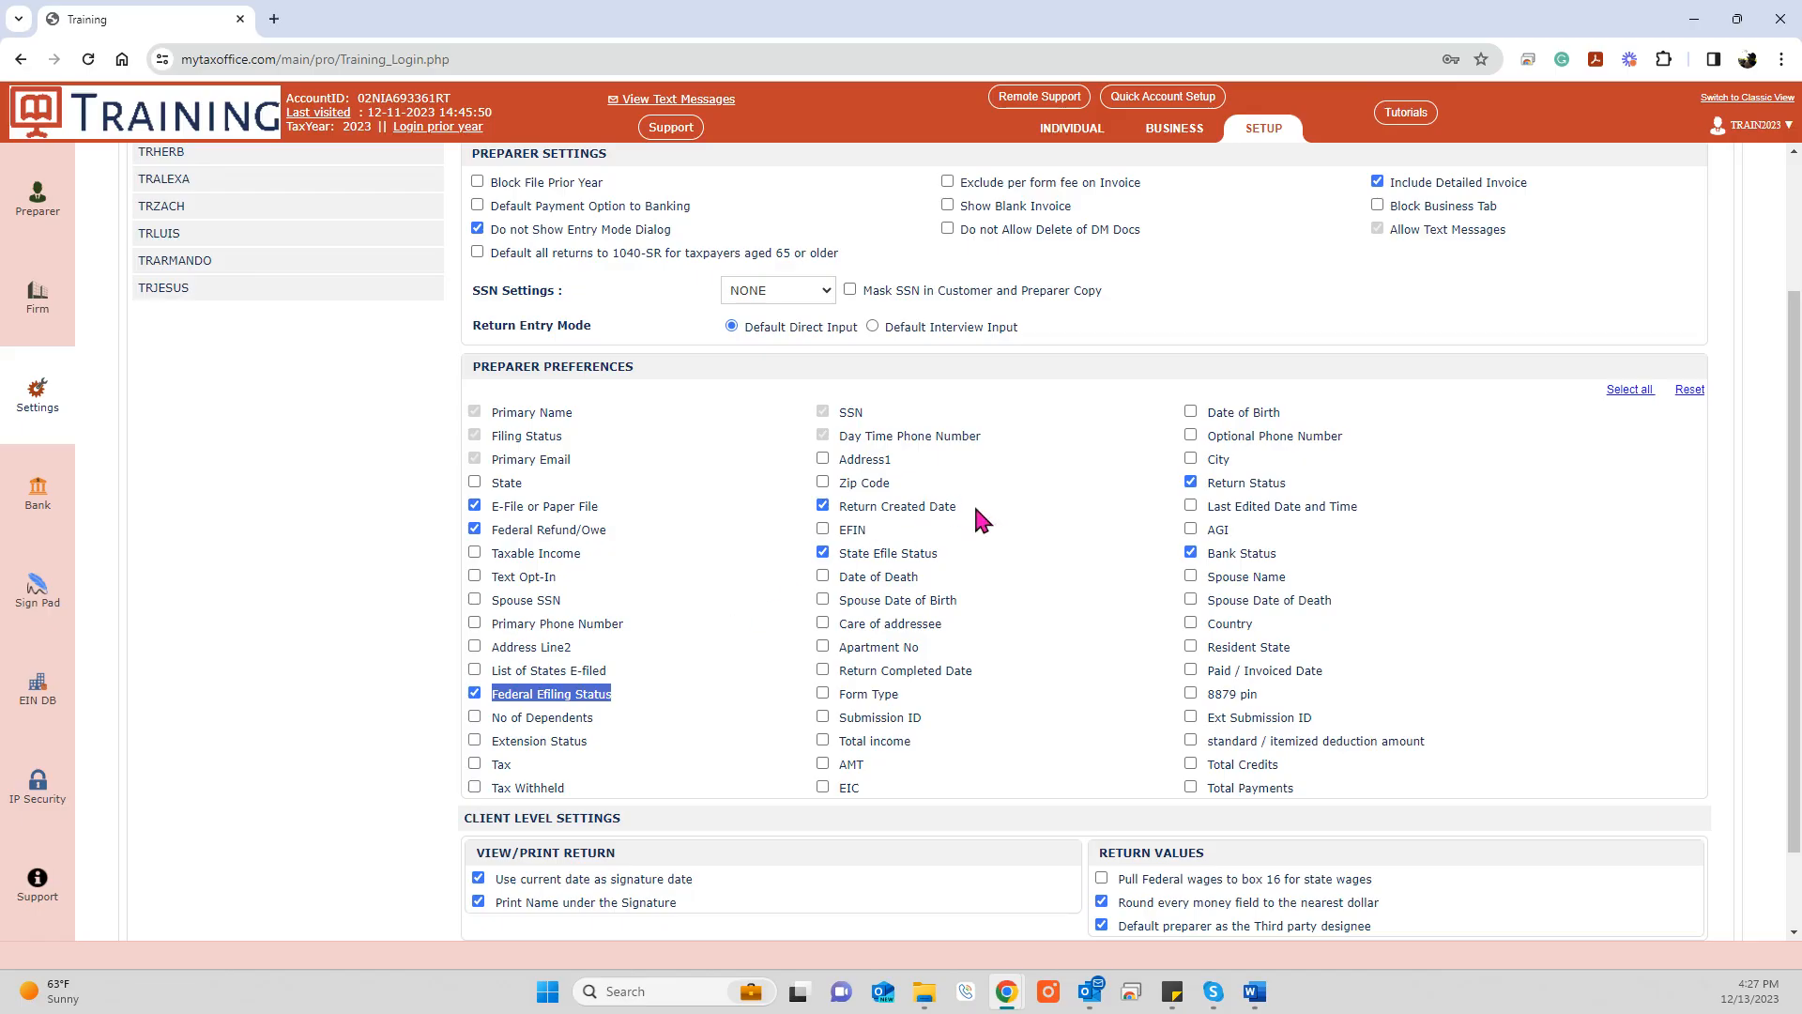
left_click_drag(967, 507, 834, 507)
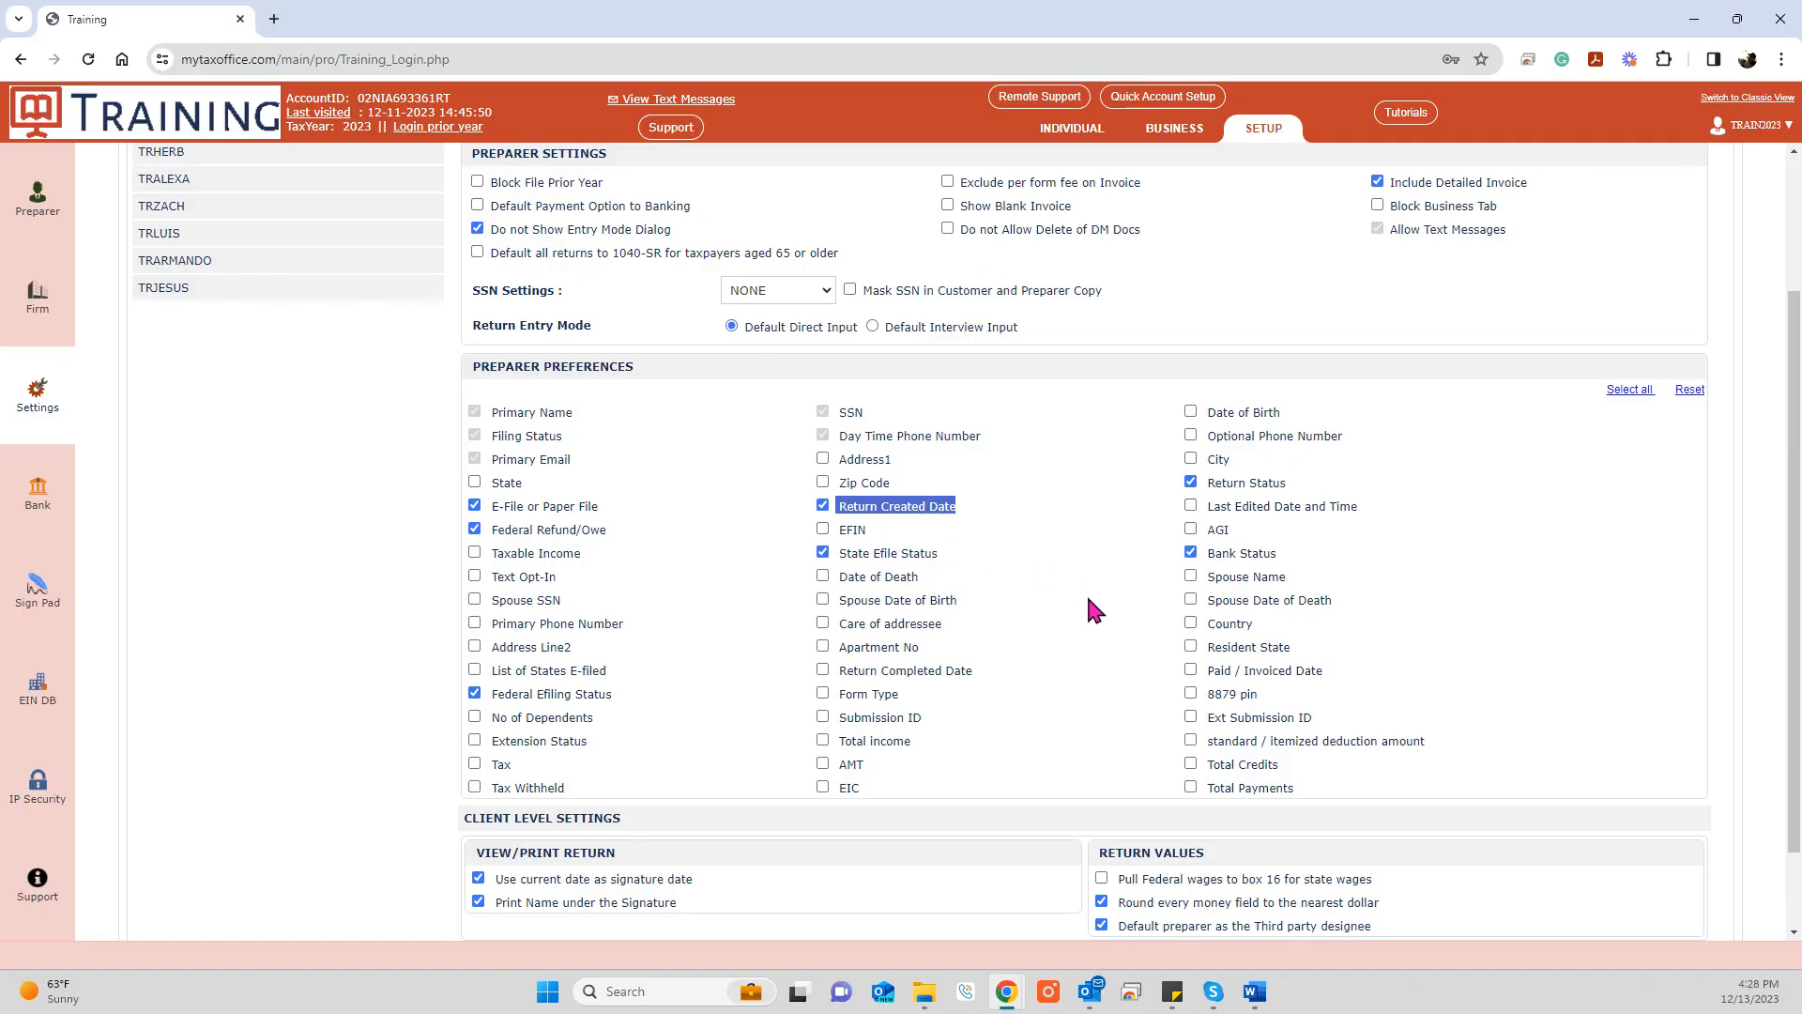
left_click(1299, 483)
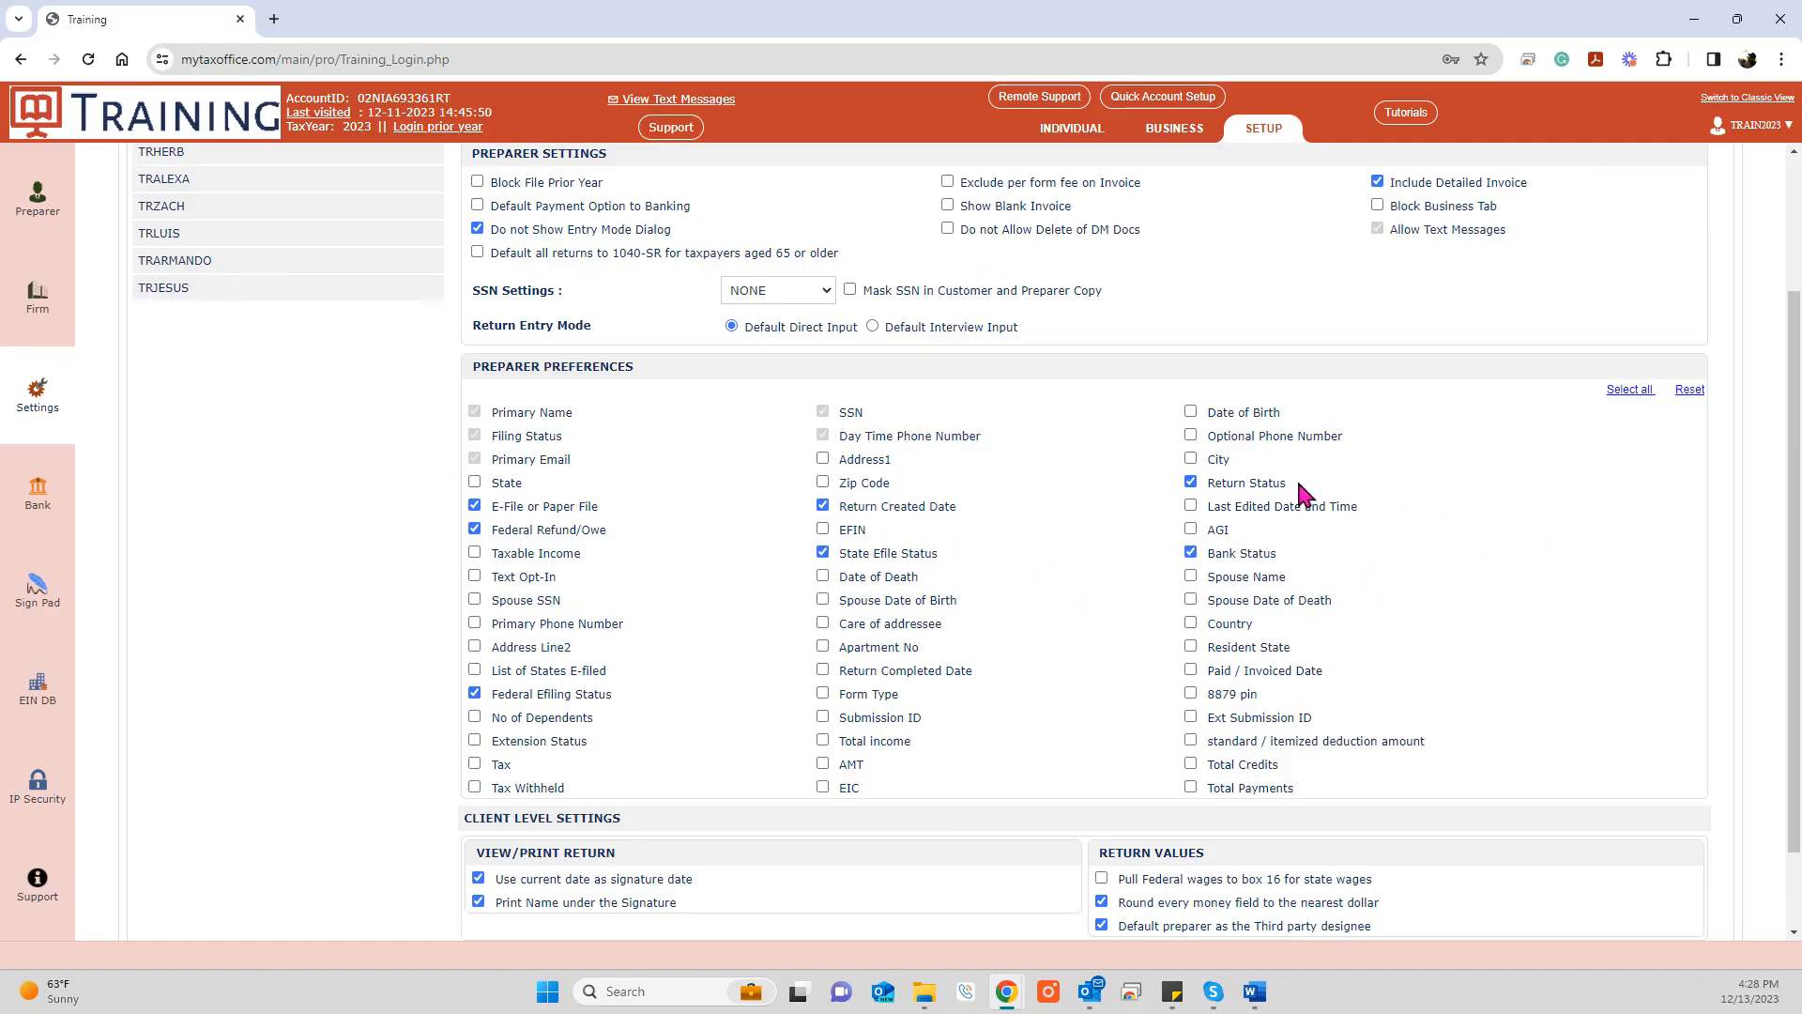
left_click_drag(1298, 485, 1207, 487)
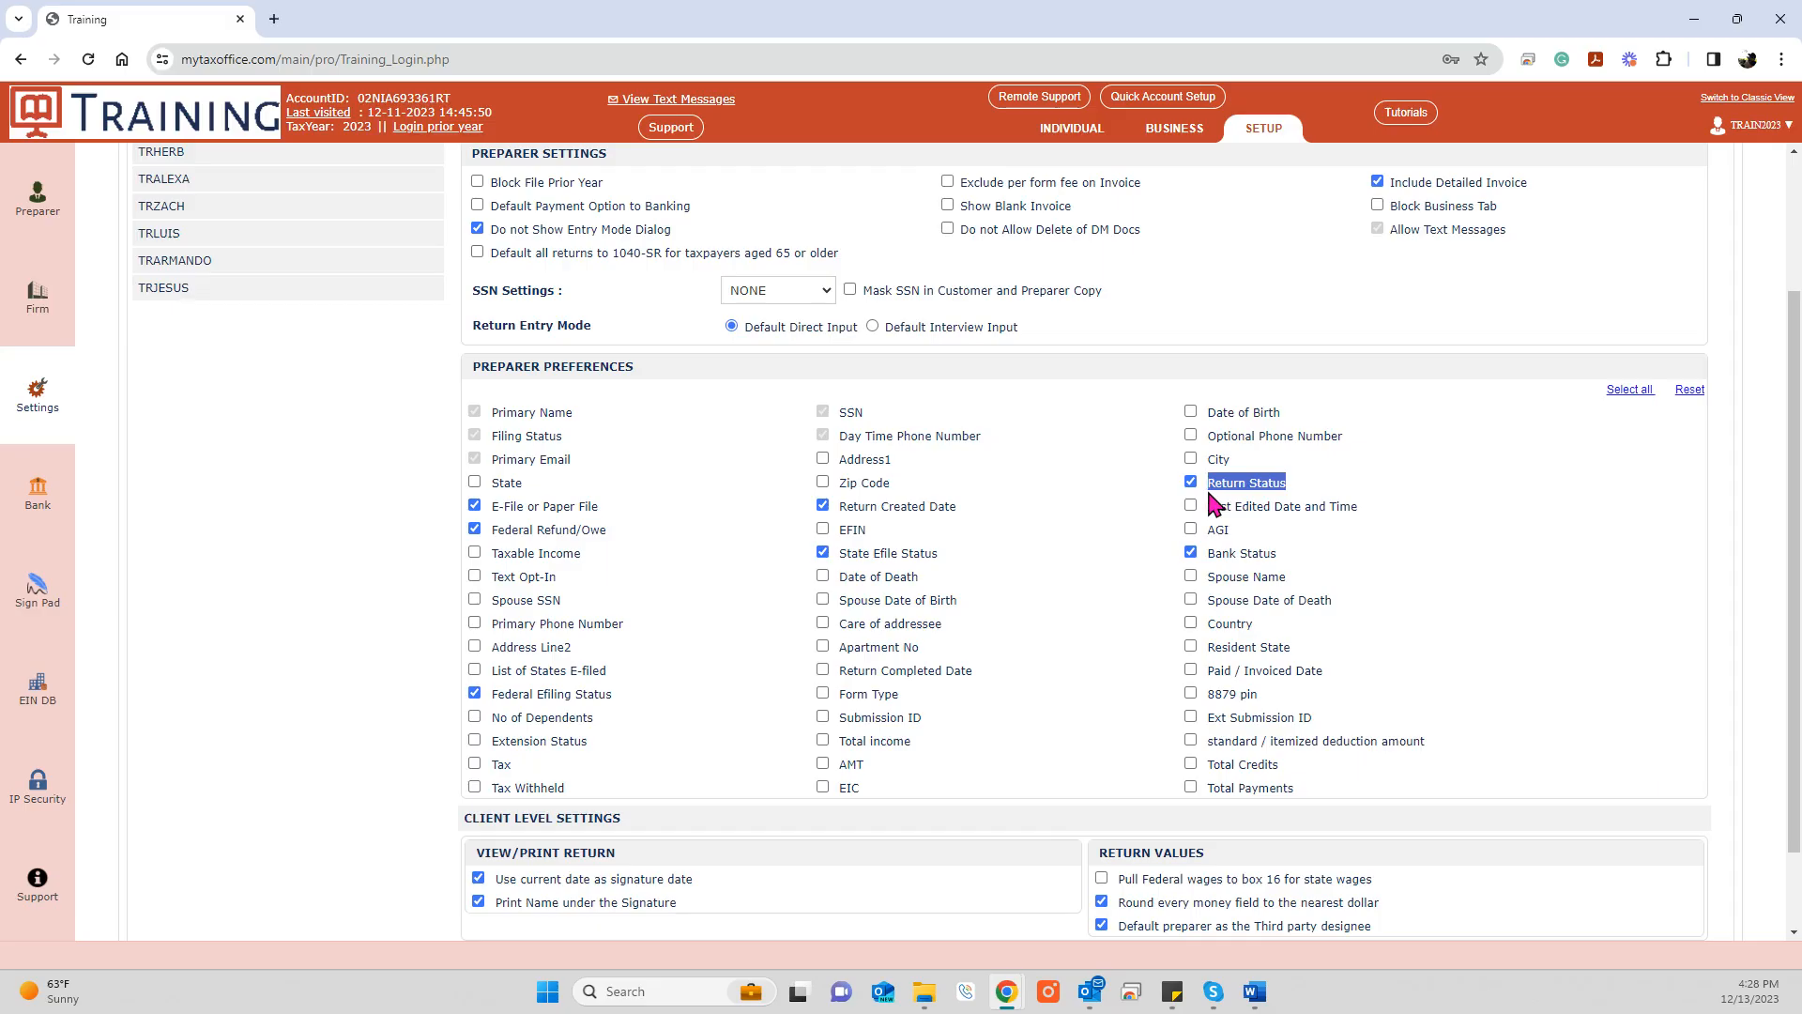
left_click(1309, 539)
left_click_drag(1287, 556, 1205, 557)
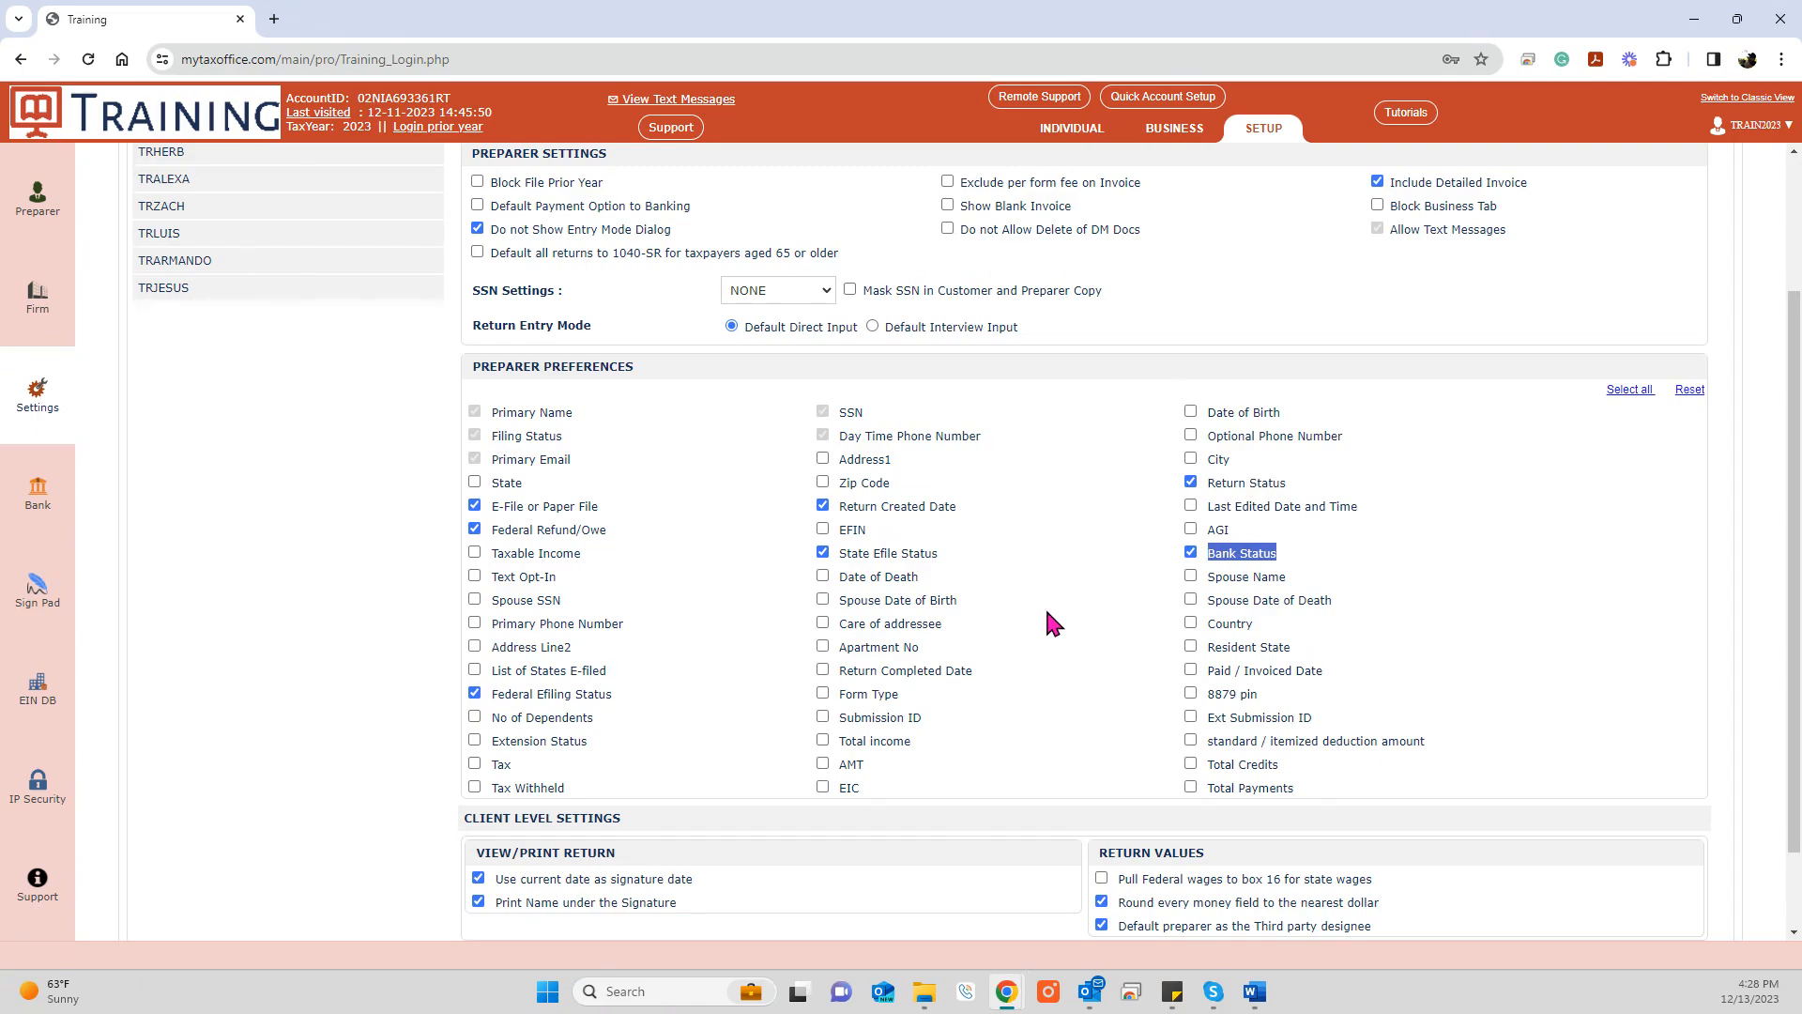
left_click(475, 483)
Step: Leave 'Pull Federal wages to box 16' unchecked and save the Preparer/Client Level settings
scroll(647, 601, "down", 1)
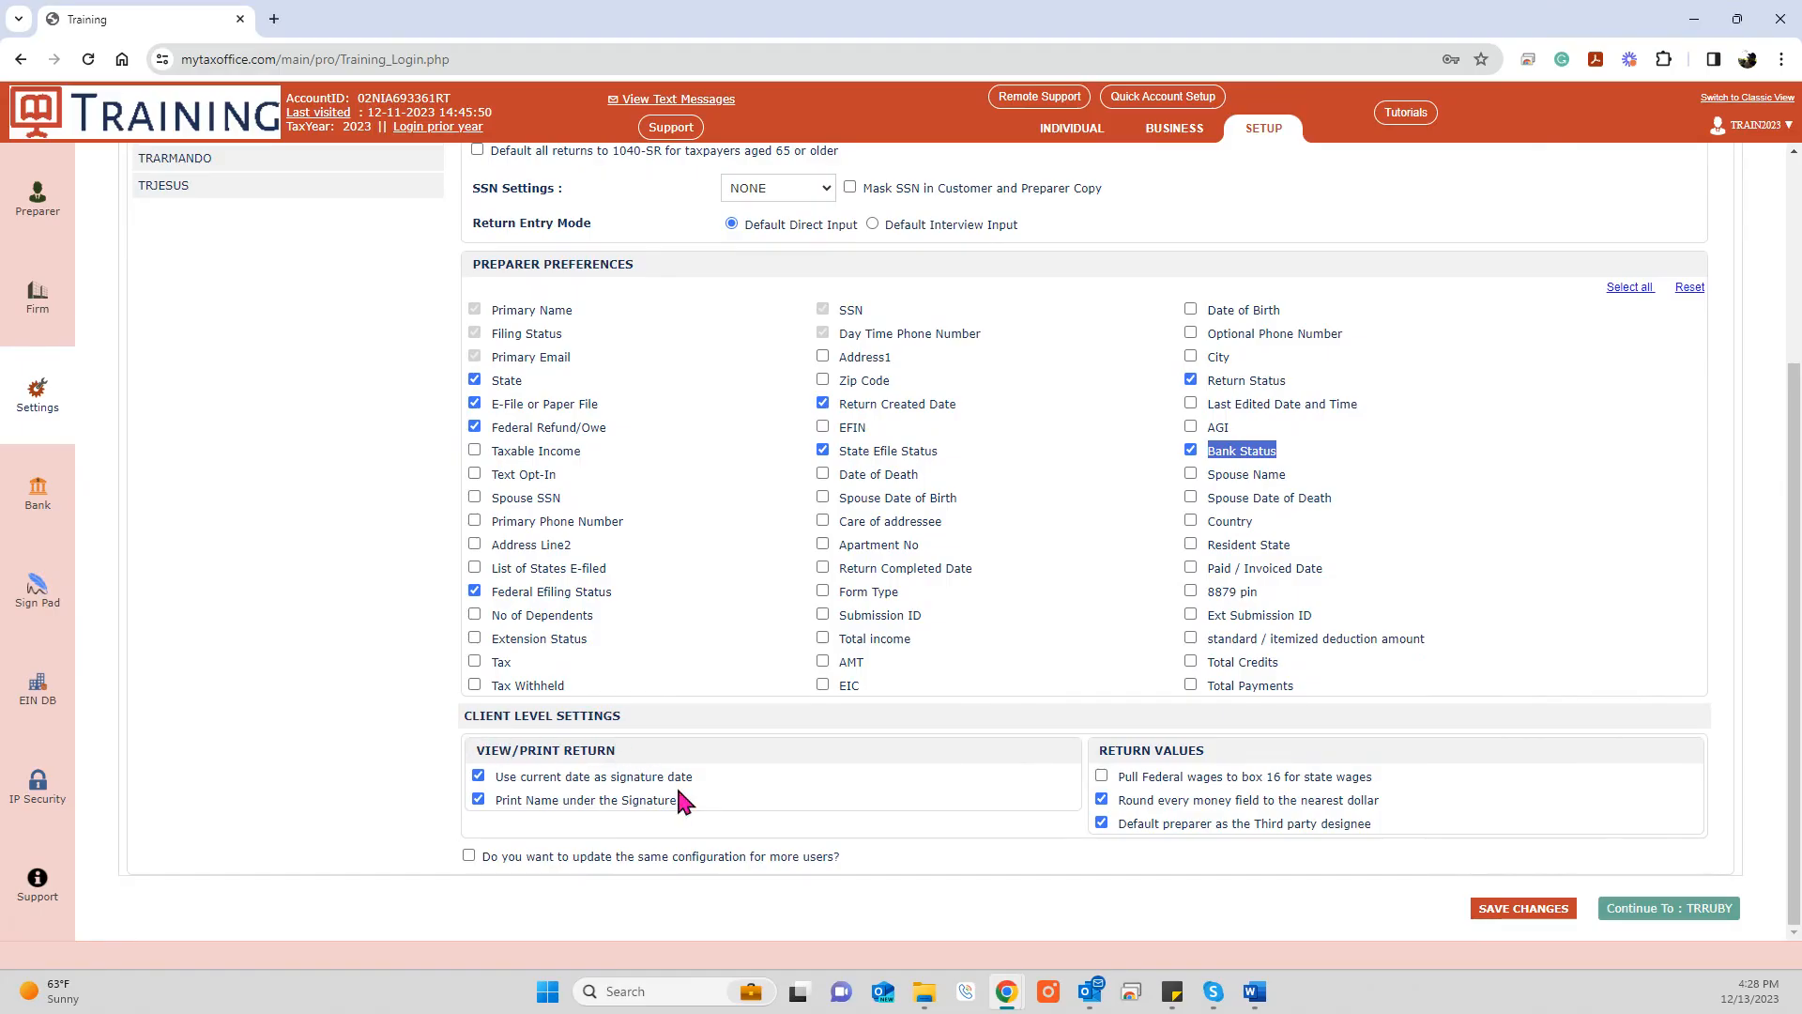
left_click_drag(702, 779, 499, 787)
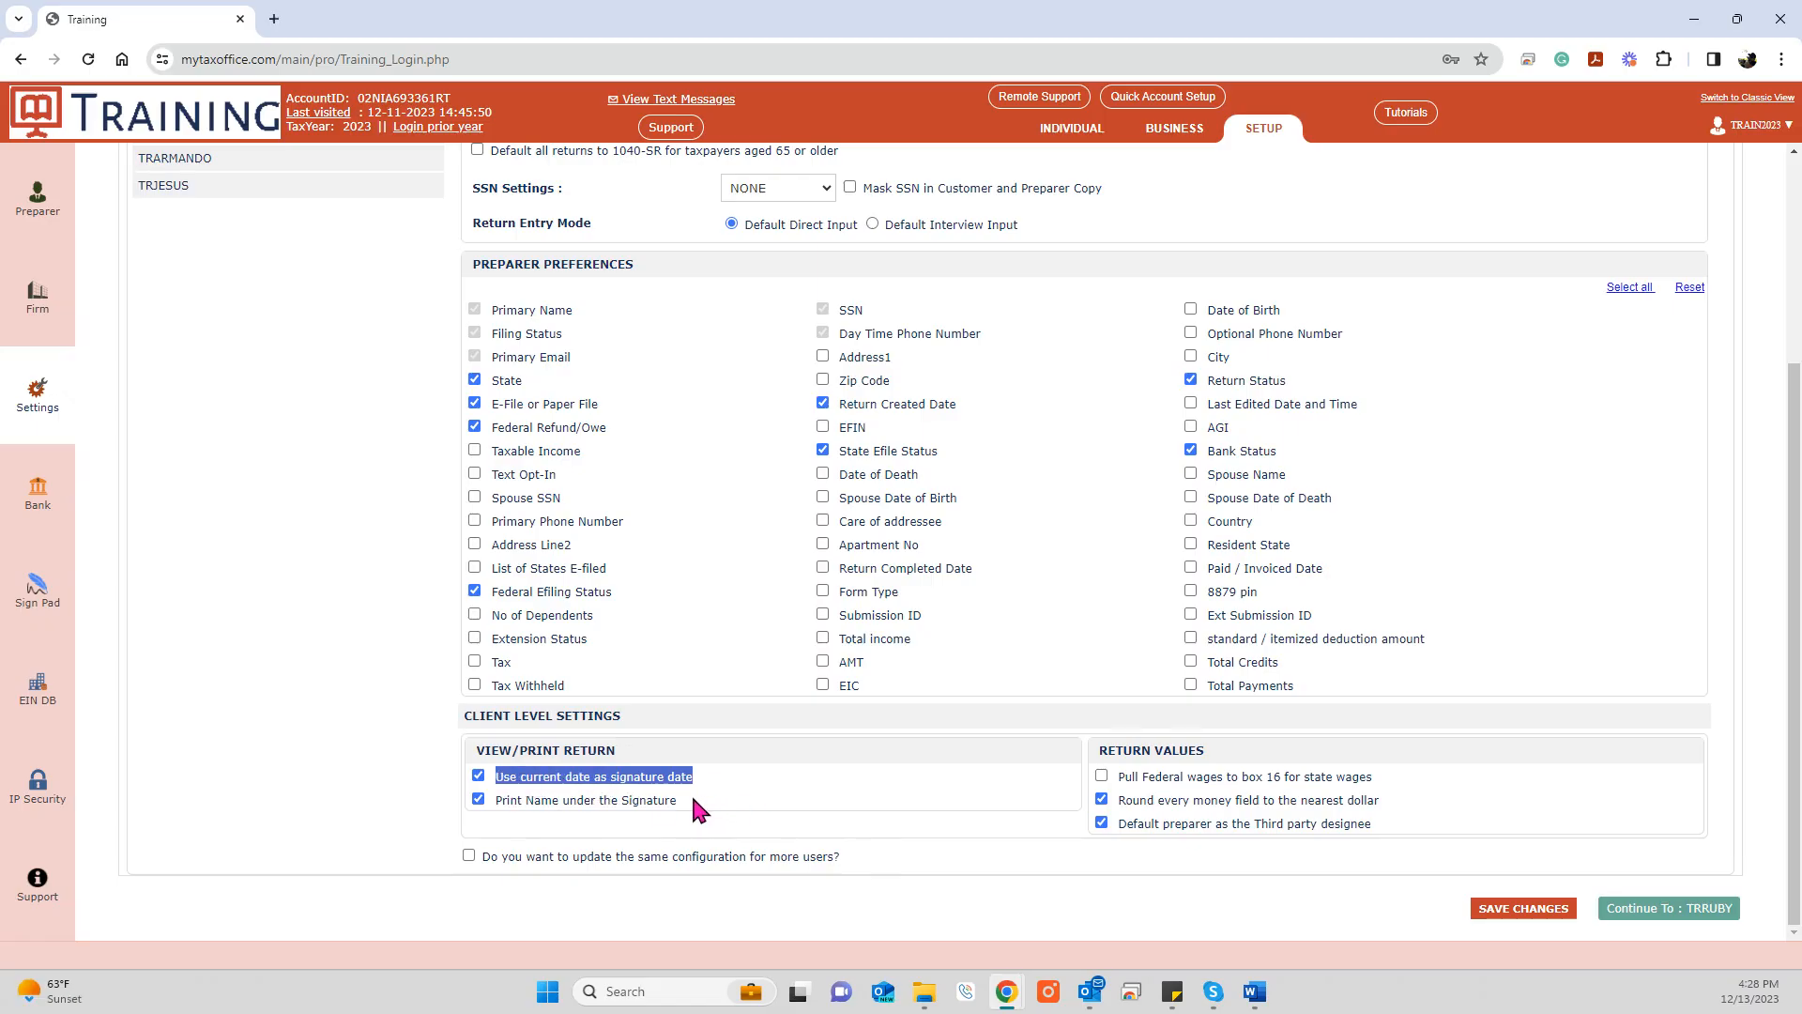
left_click_drag(688, 799, 490, 808)
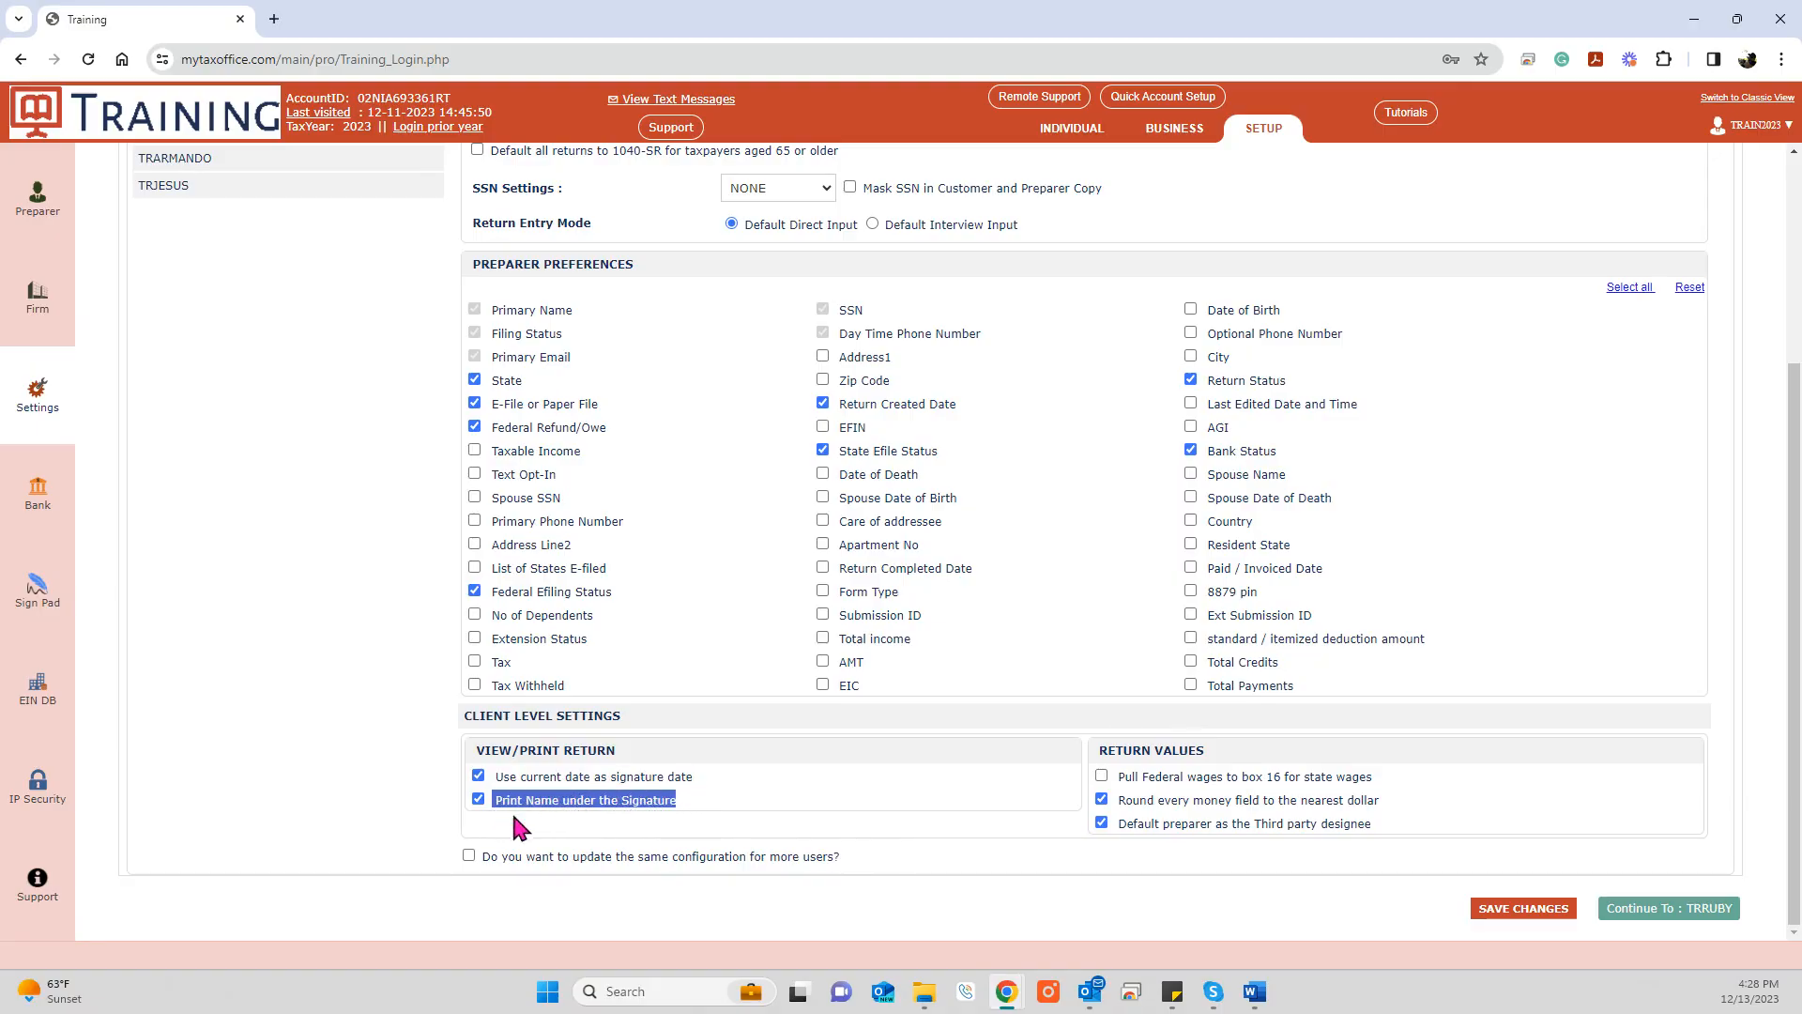
left_click(840, 794)
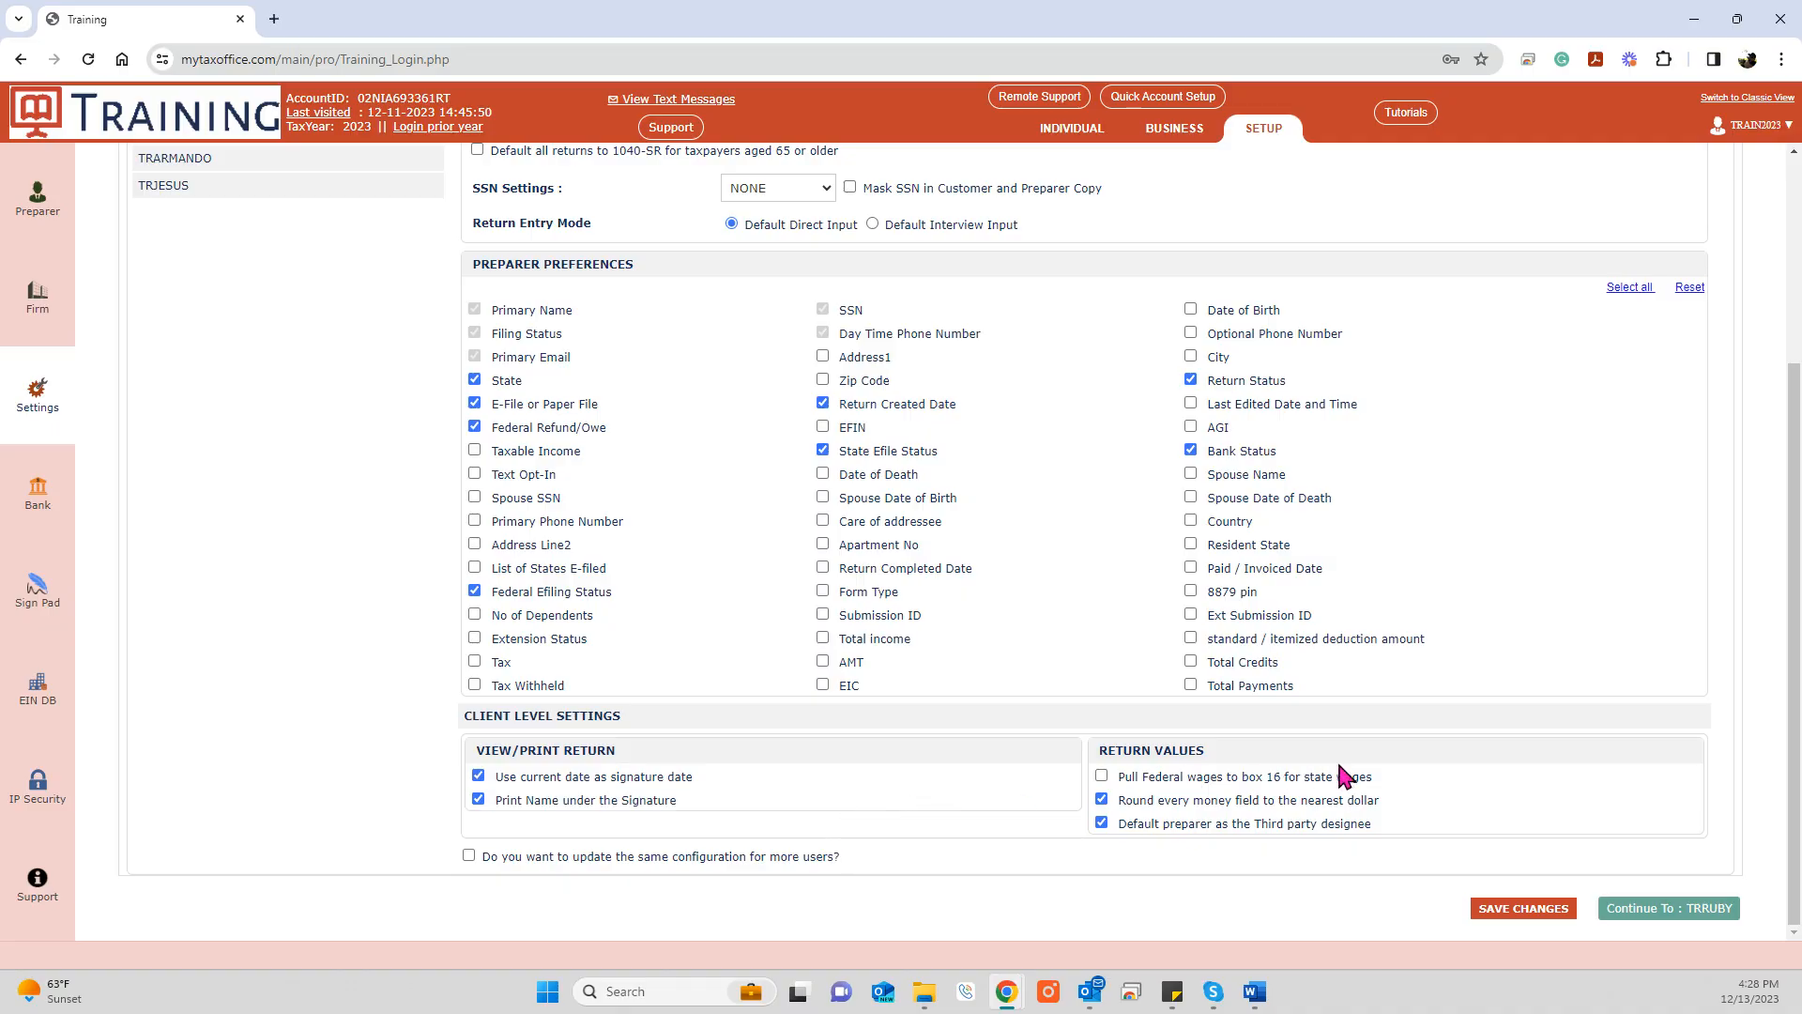
left_click_drag(1384, 775, 1121, 793)
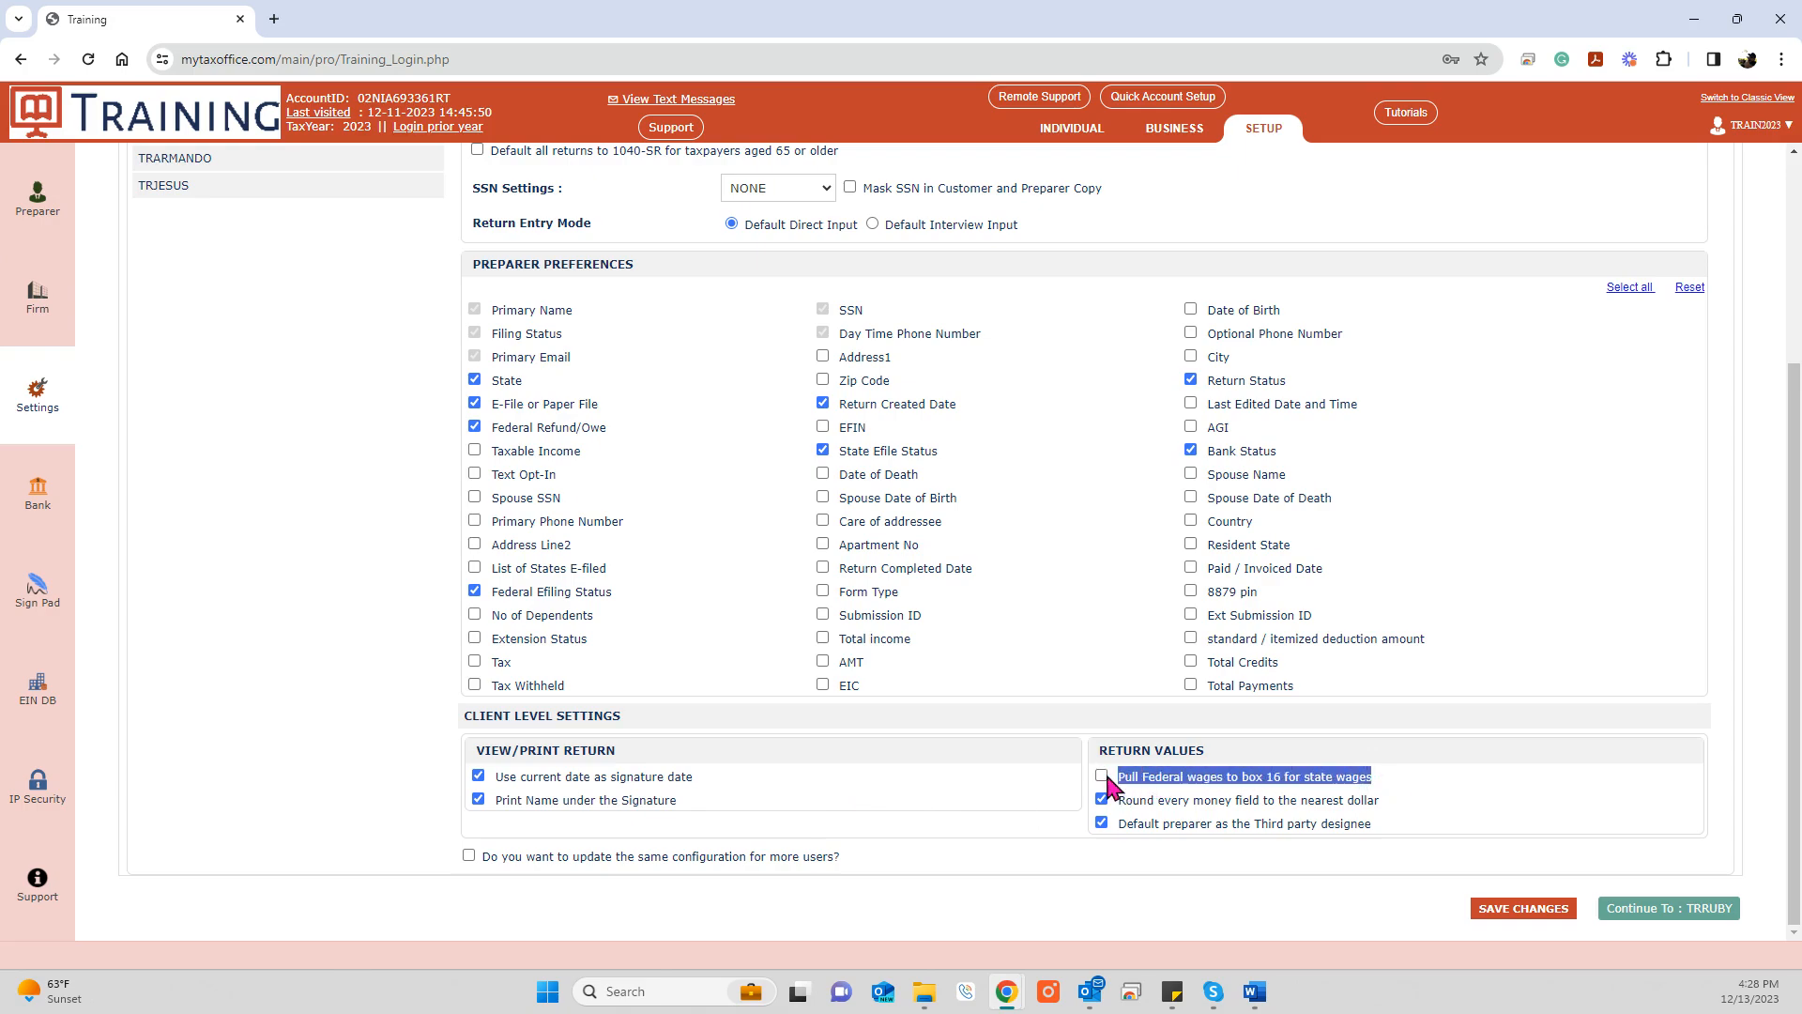
left_click(1102, 777)
left_click(1103, 780)
left_click_drag(1380, 800, 1117, 801)
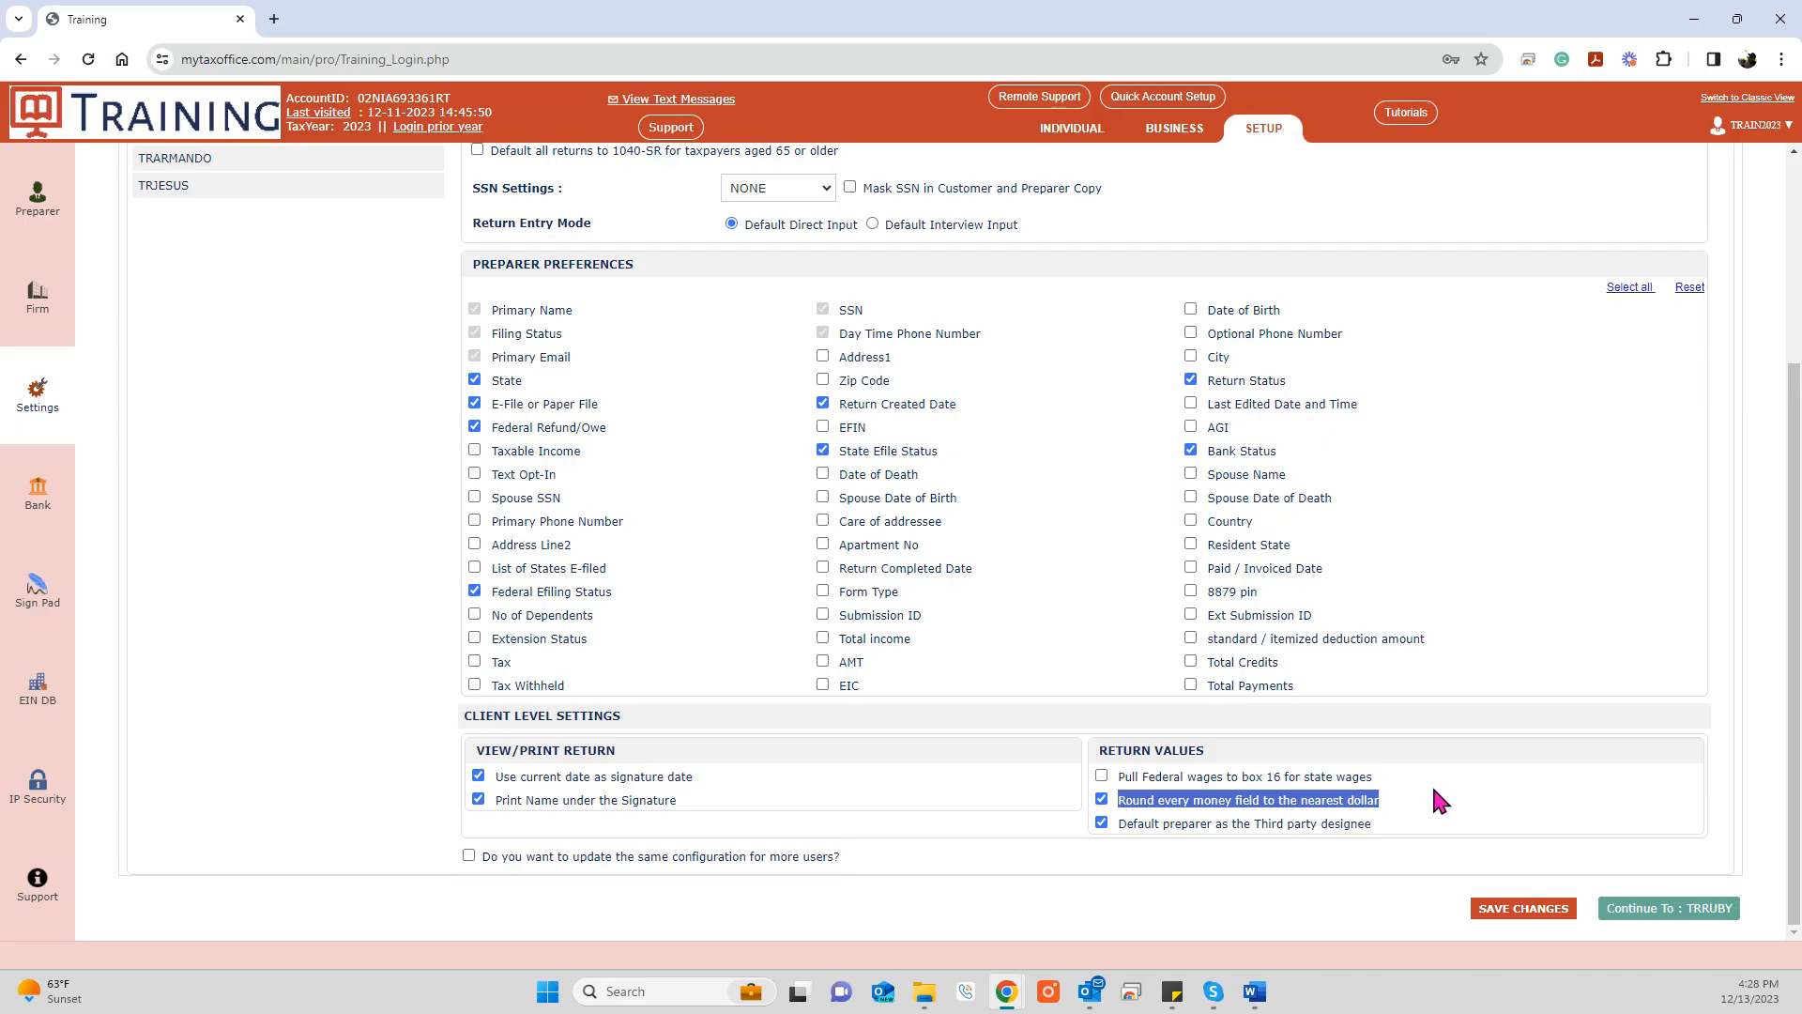
left_click_drag(1384, 815, 1124, 878)
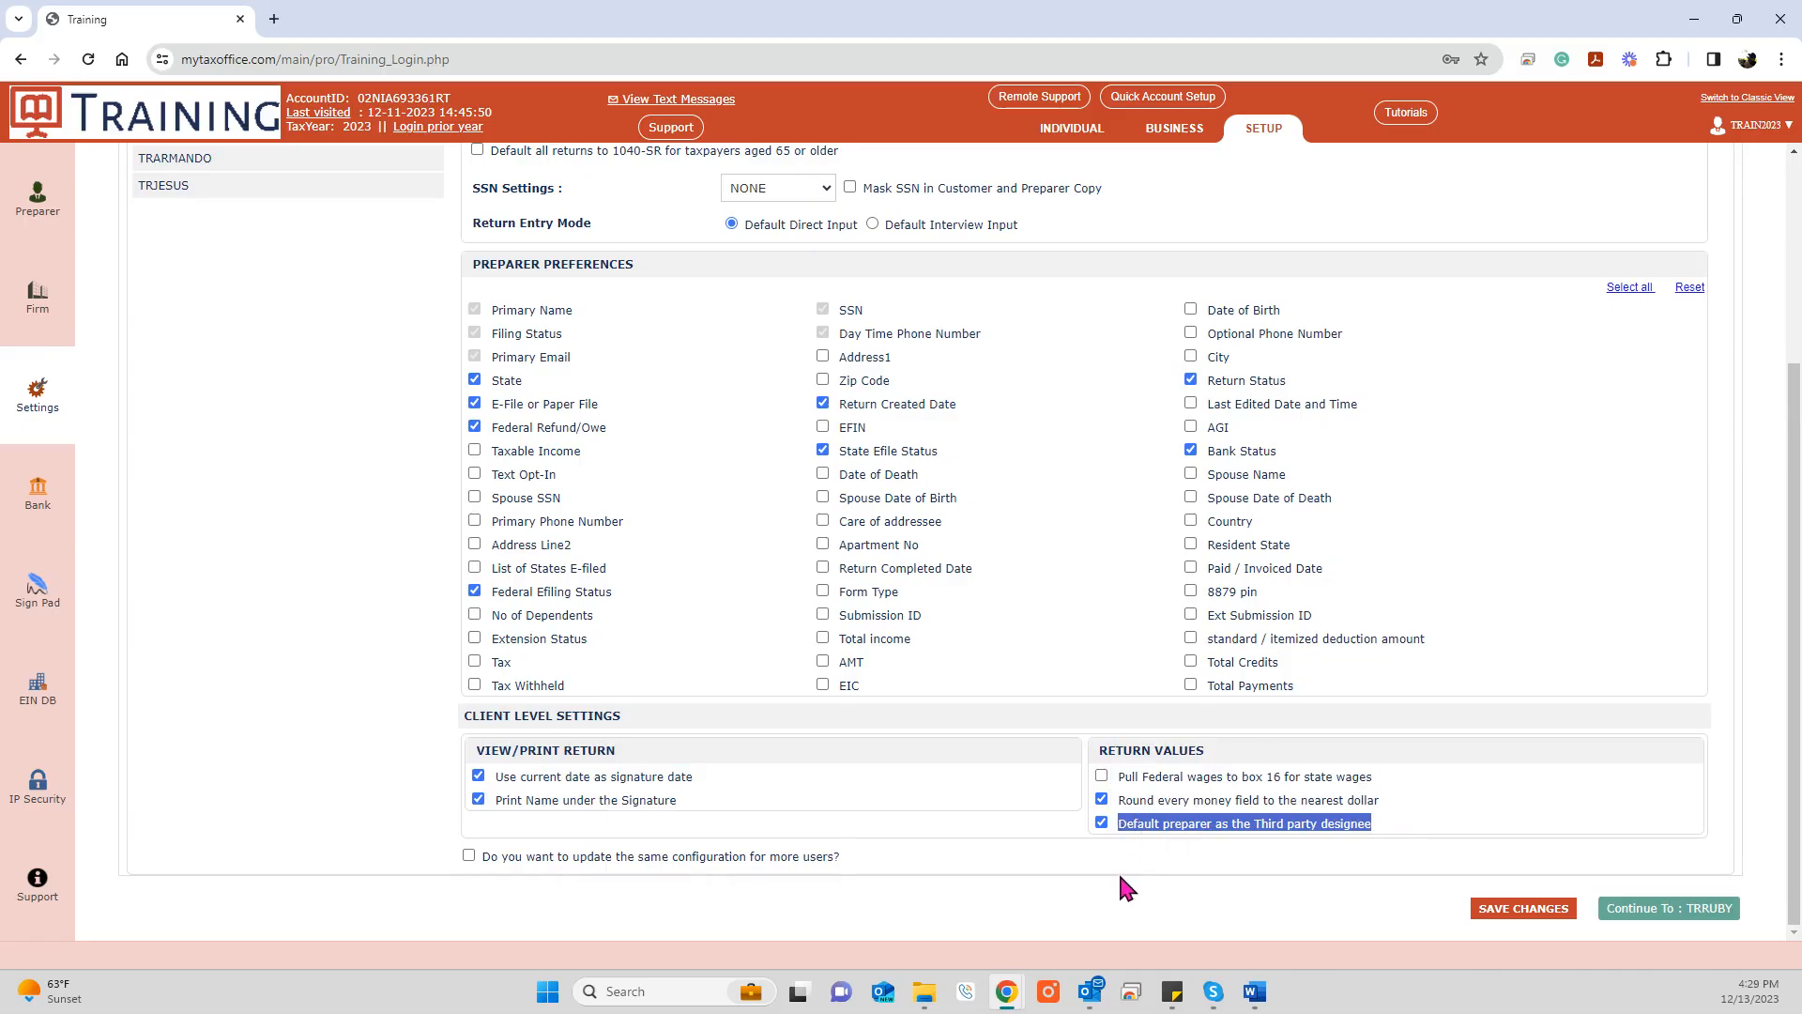
left_click(1511, 916)
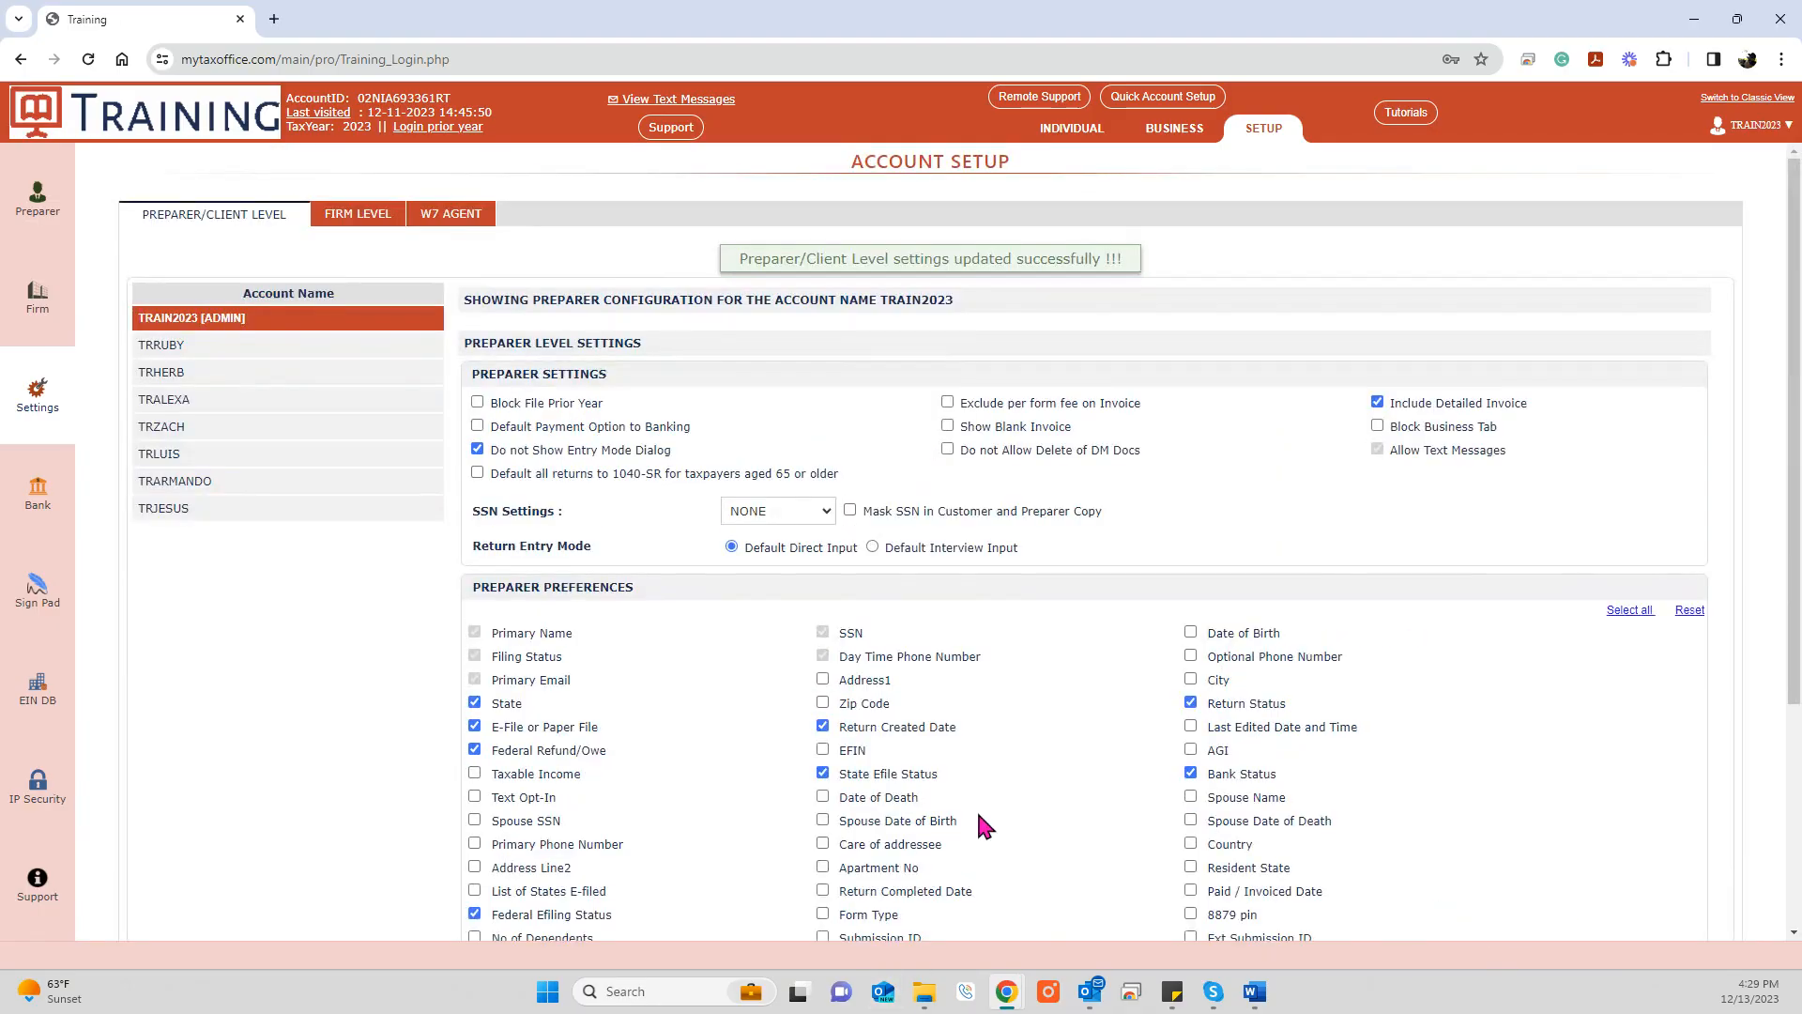
Step: Opt to update the same configuration for more users
scroll(976, 808, "down", 5)
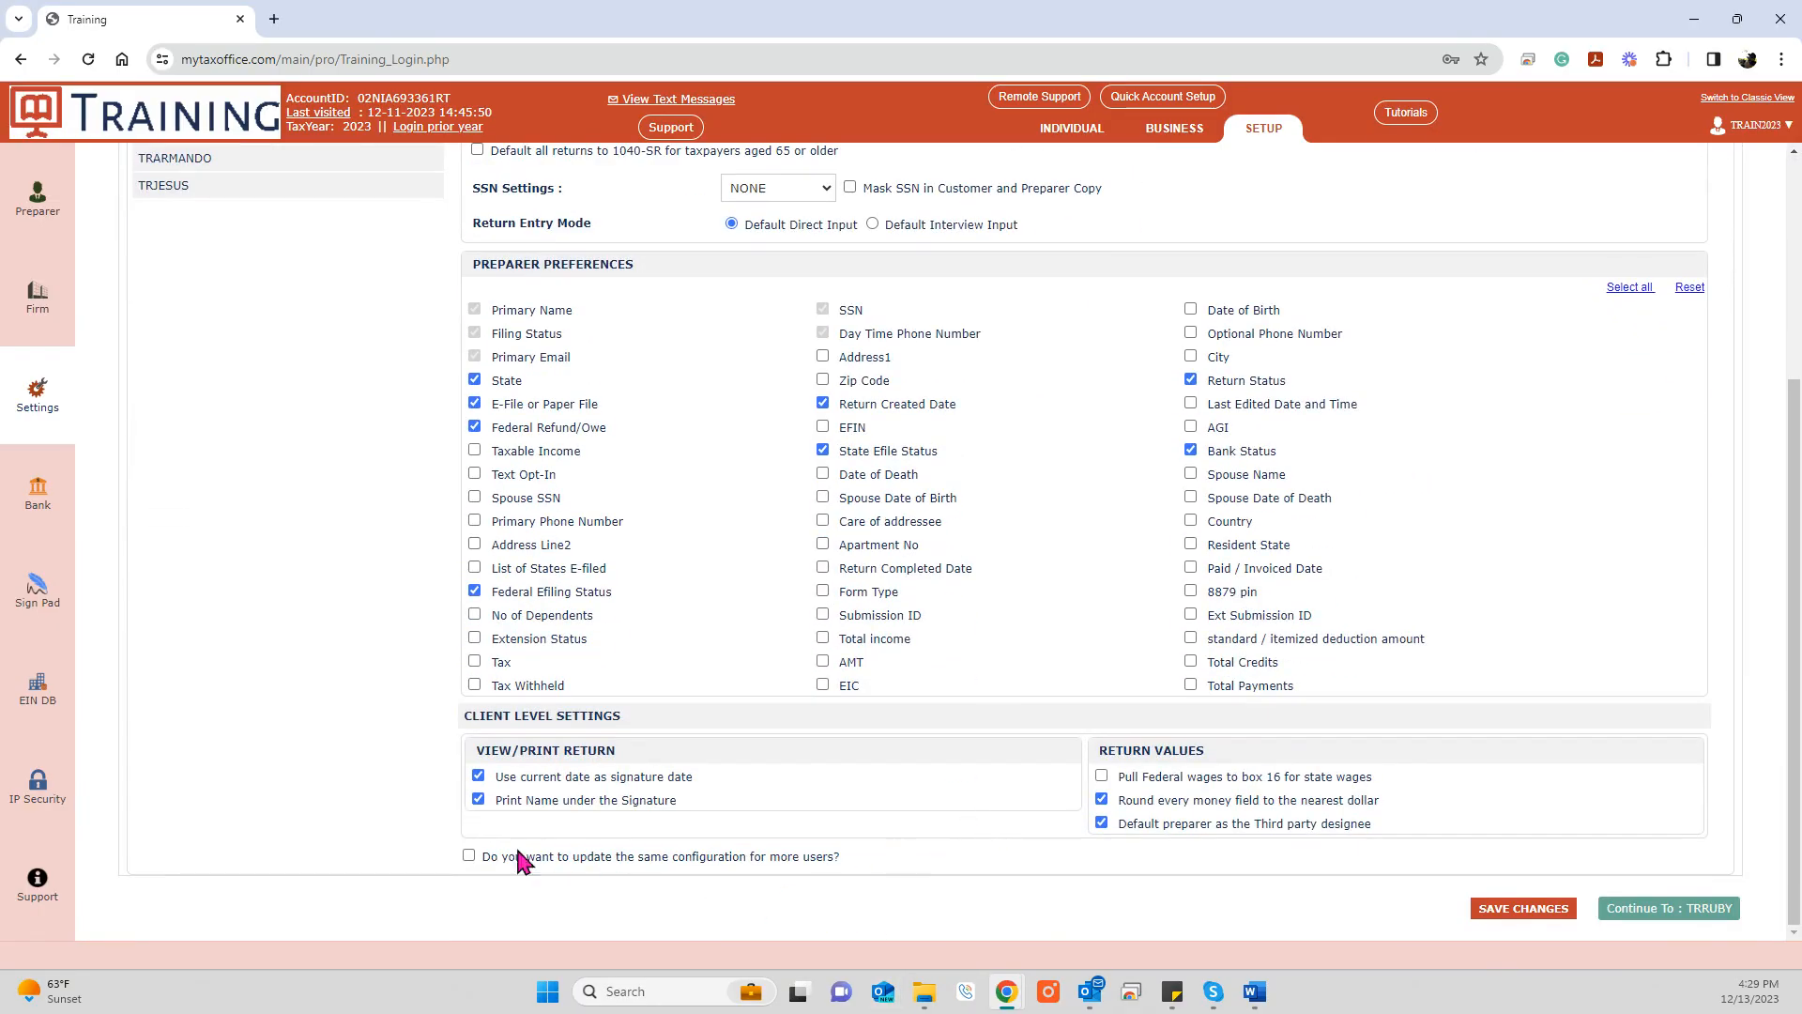
left_click_drag(483, 856, 858, 862)
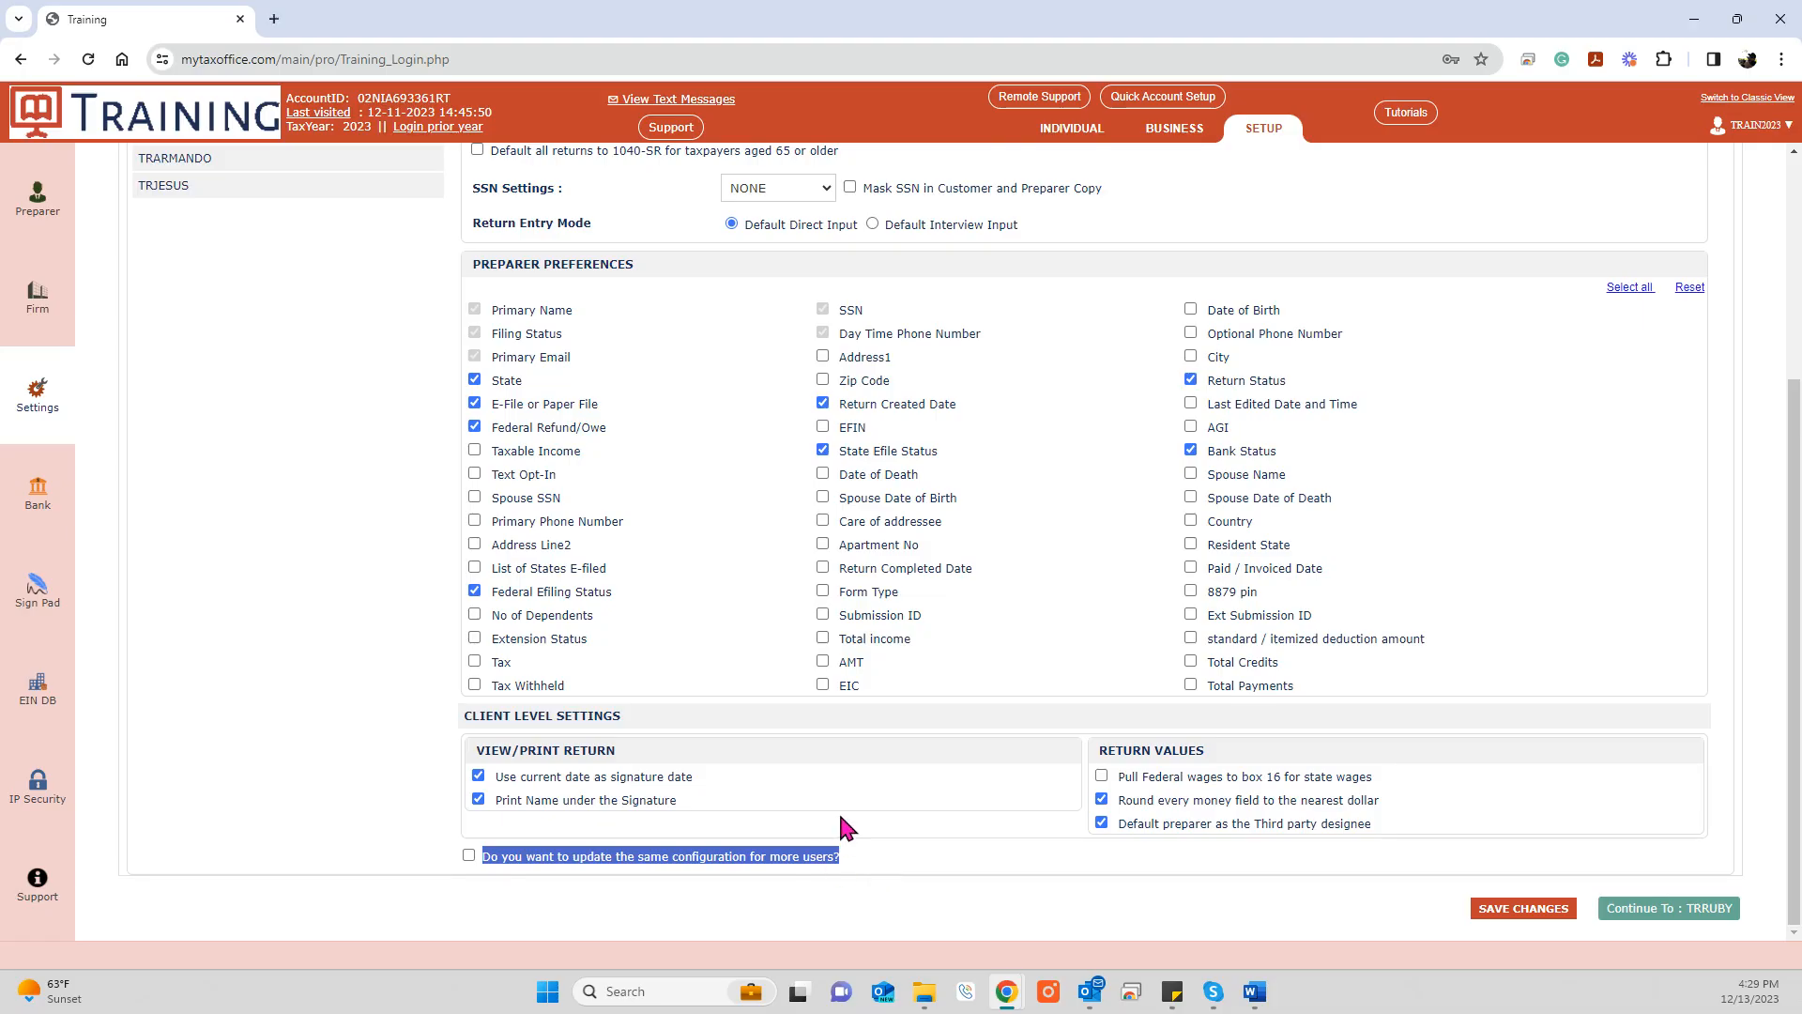
scroll(798, 808, "up", 4)
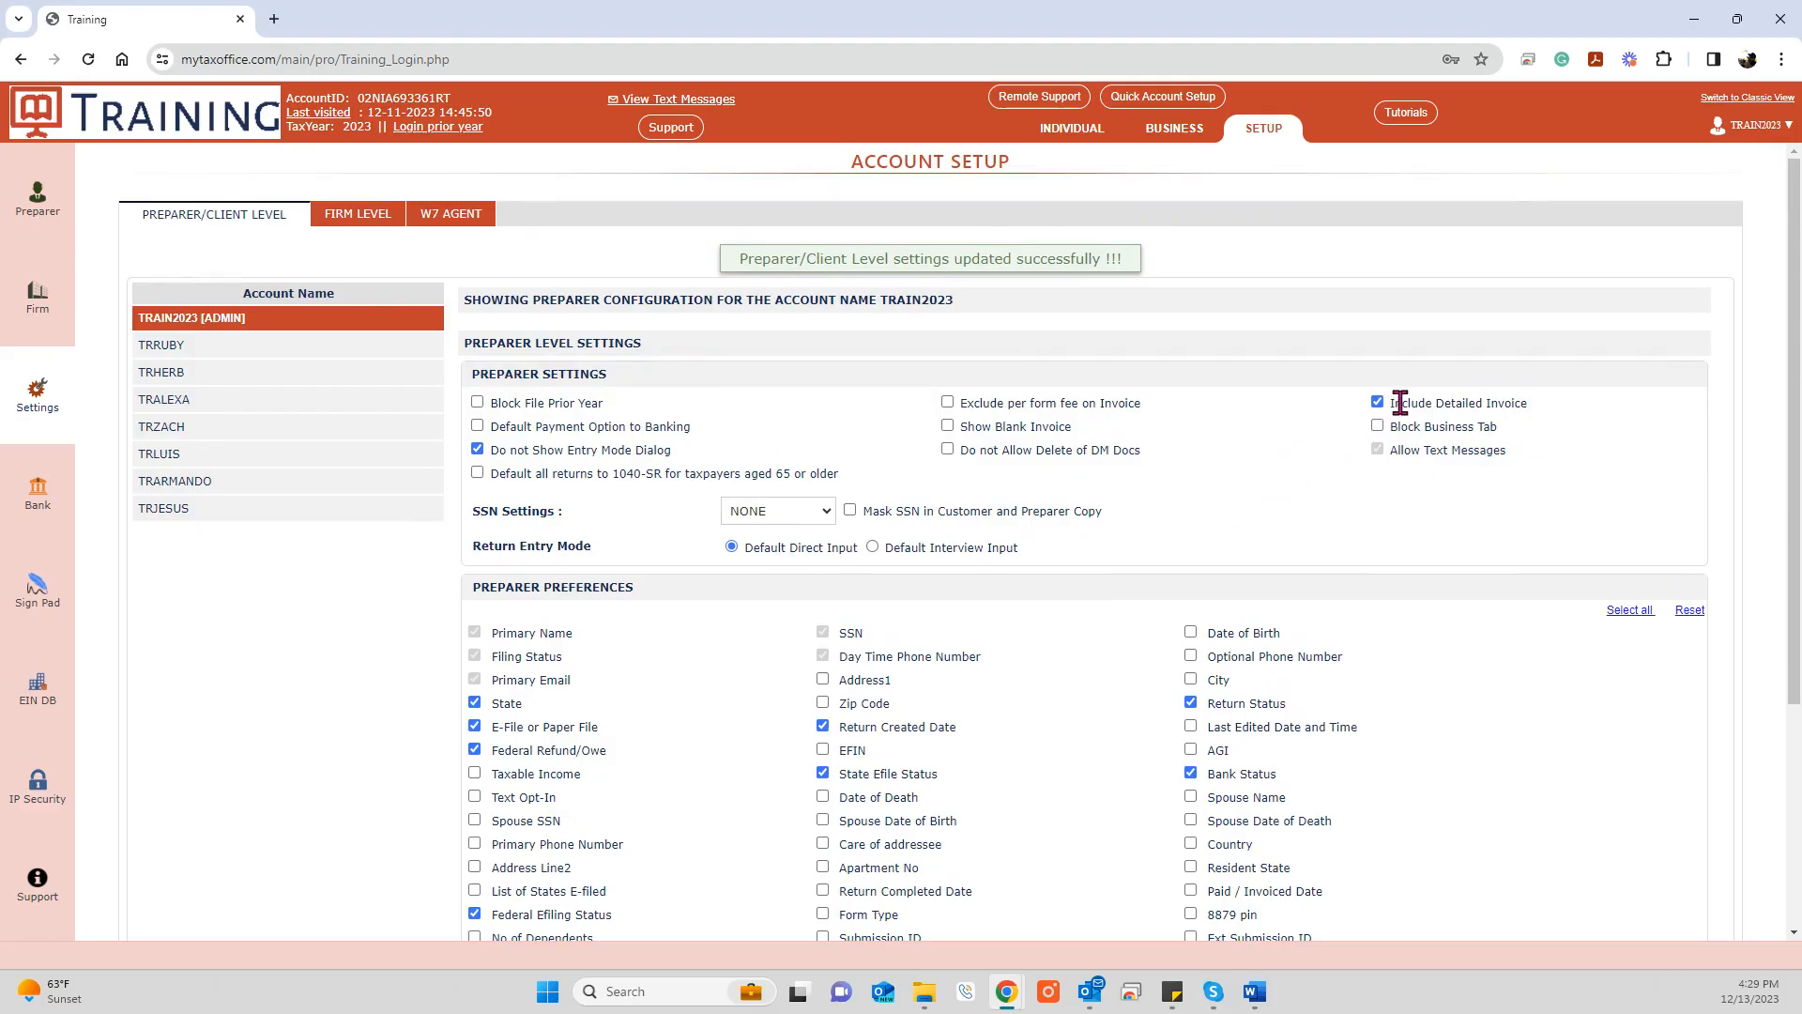
scroll(728, 788, "down", 2)
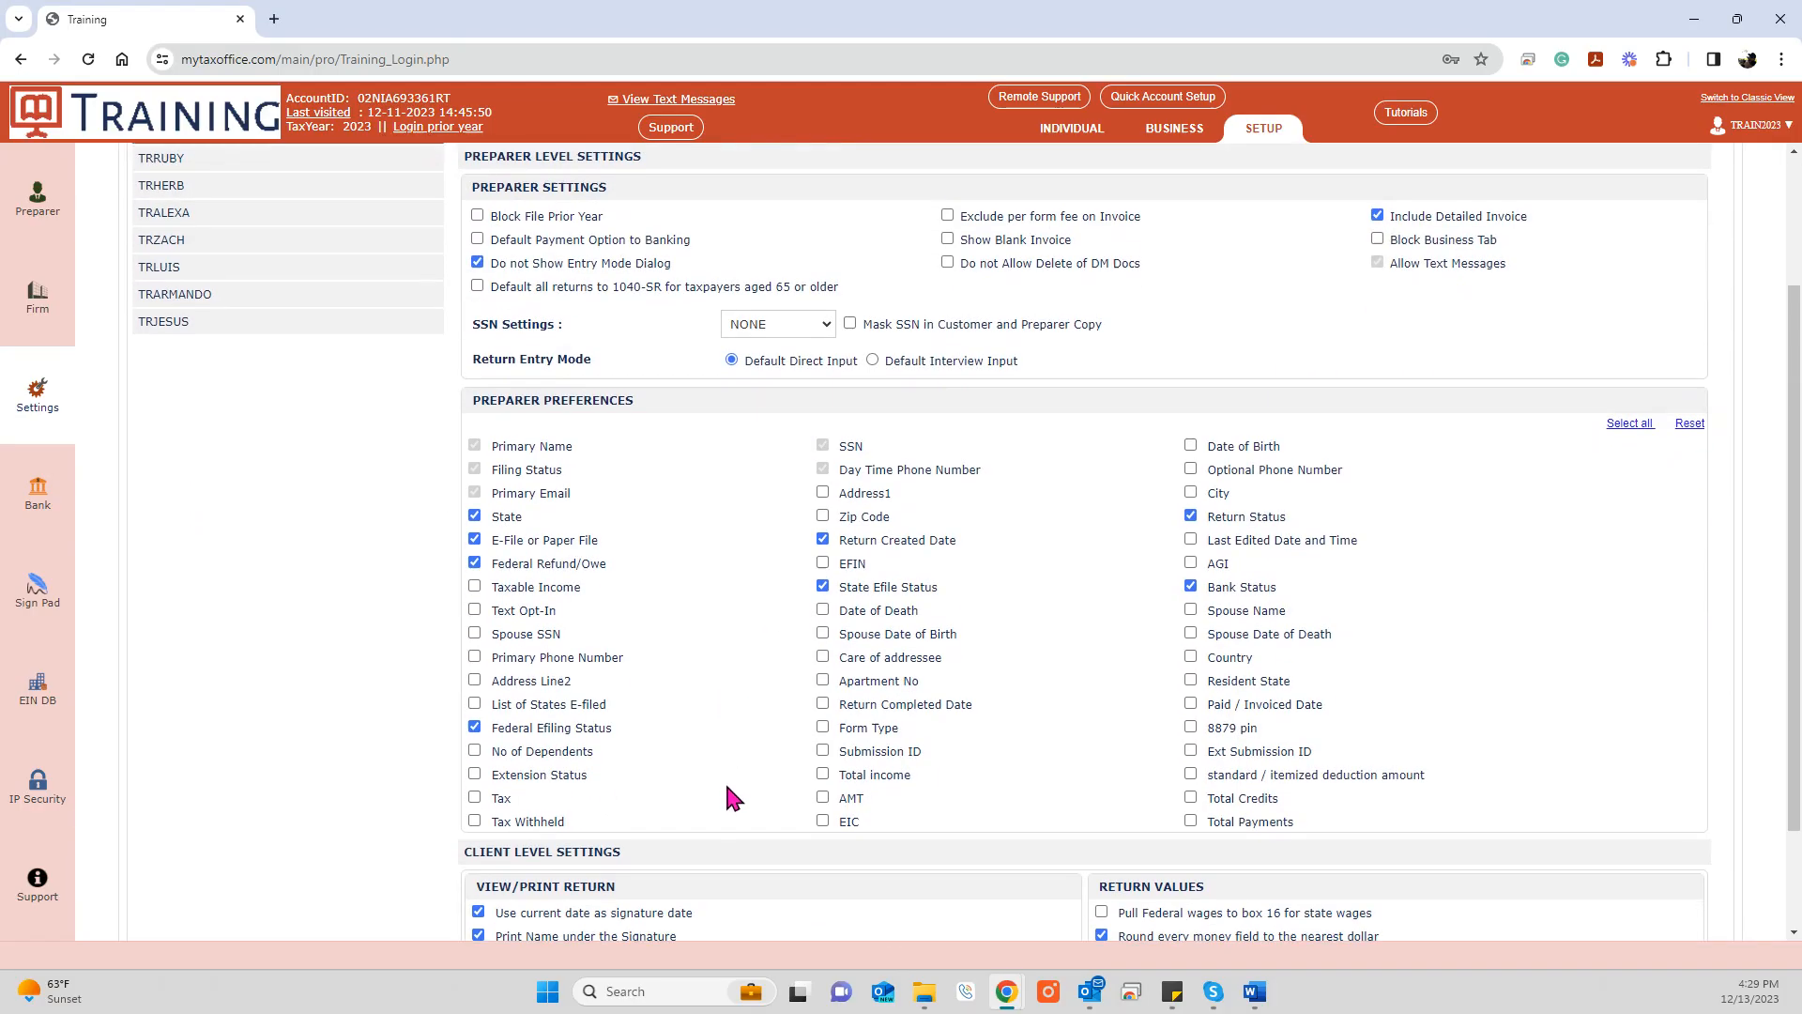
scroll(730, 774, "down", 2)
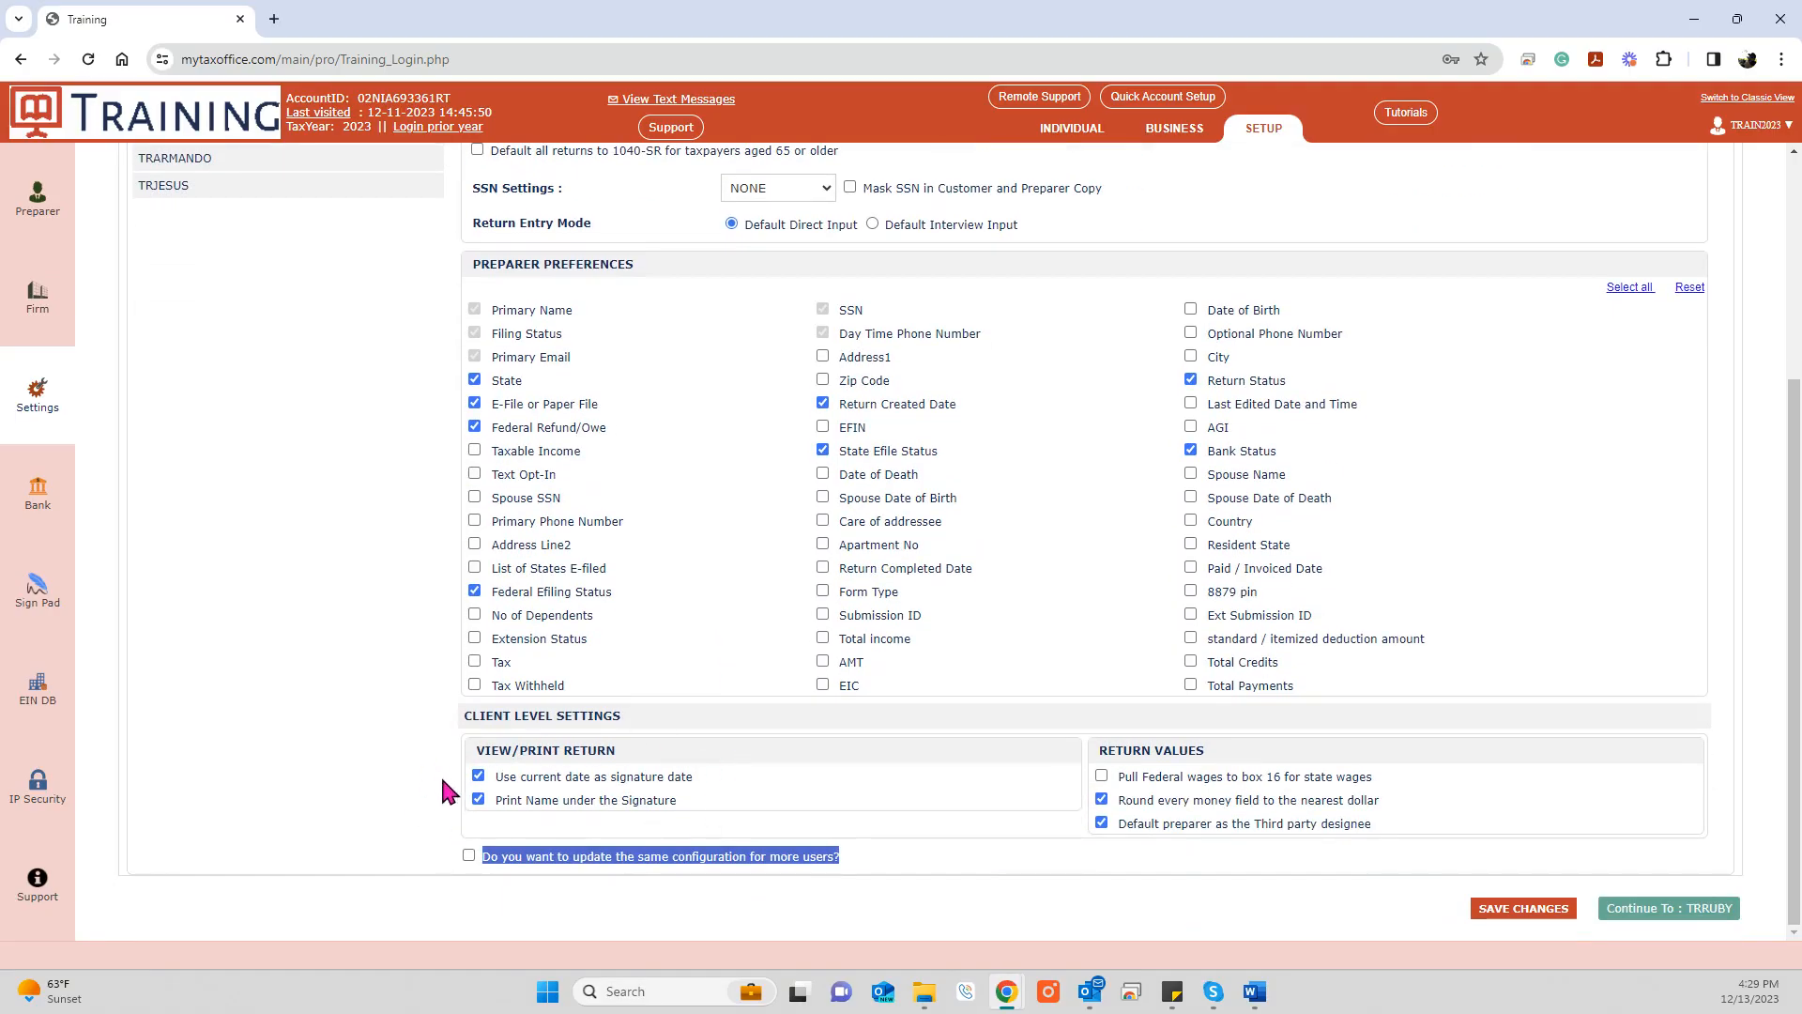
left_click(395, 835)
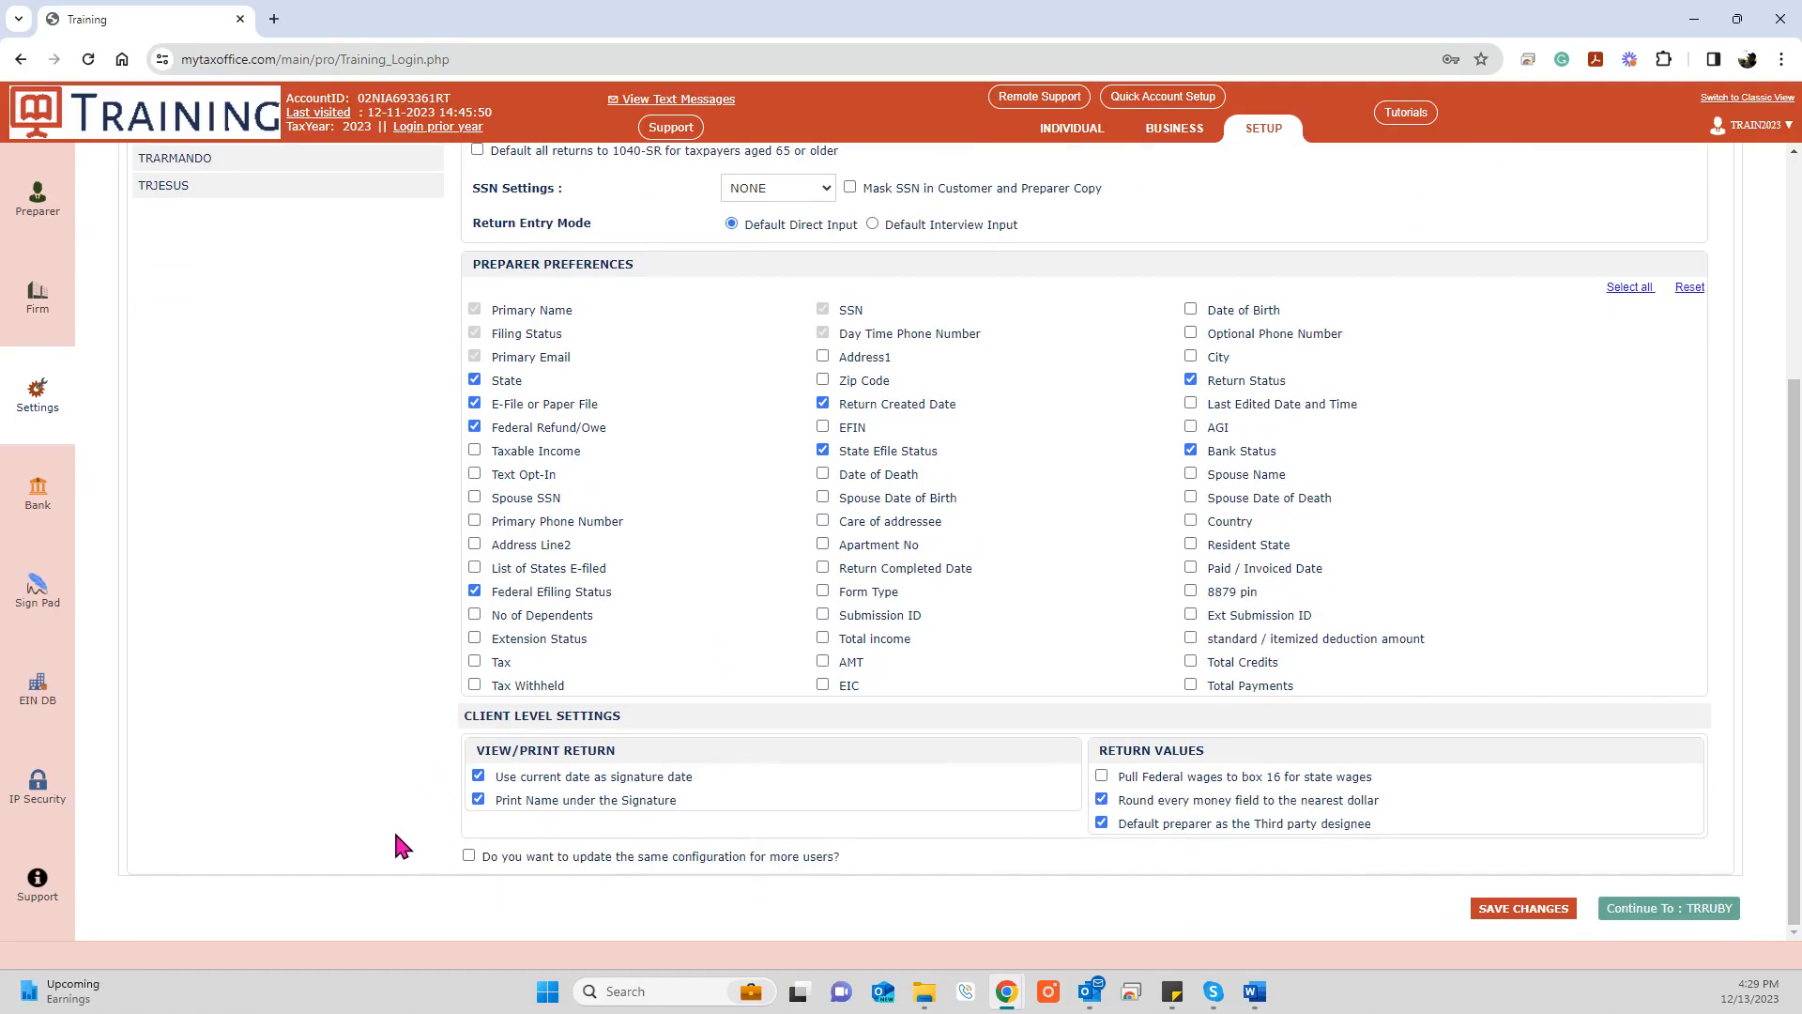
left_click(469, 856)
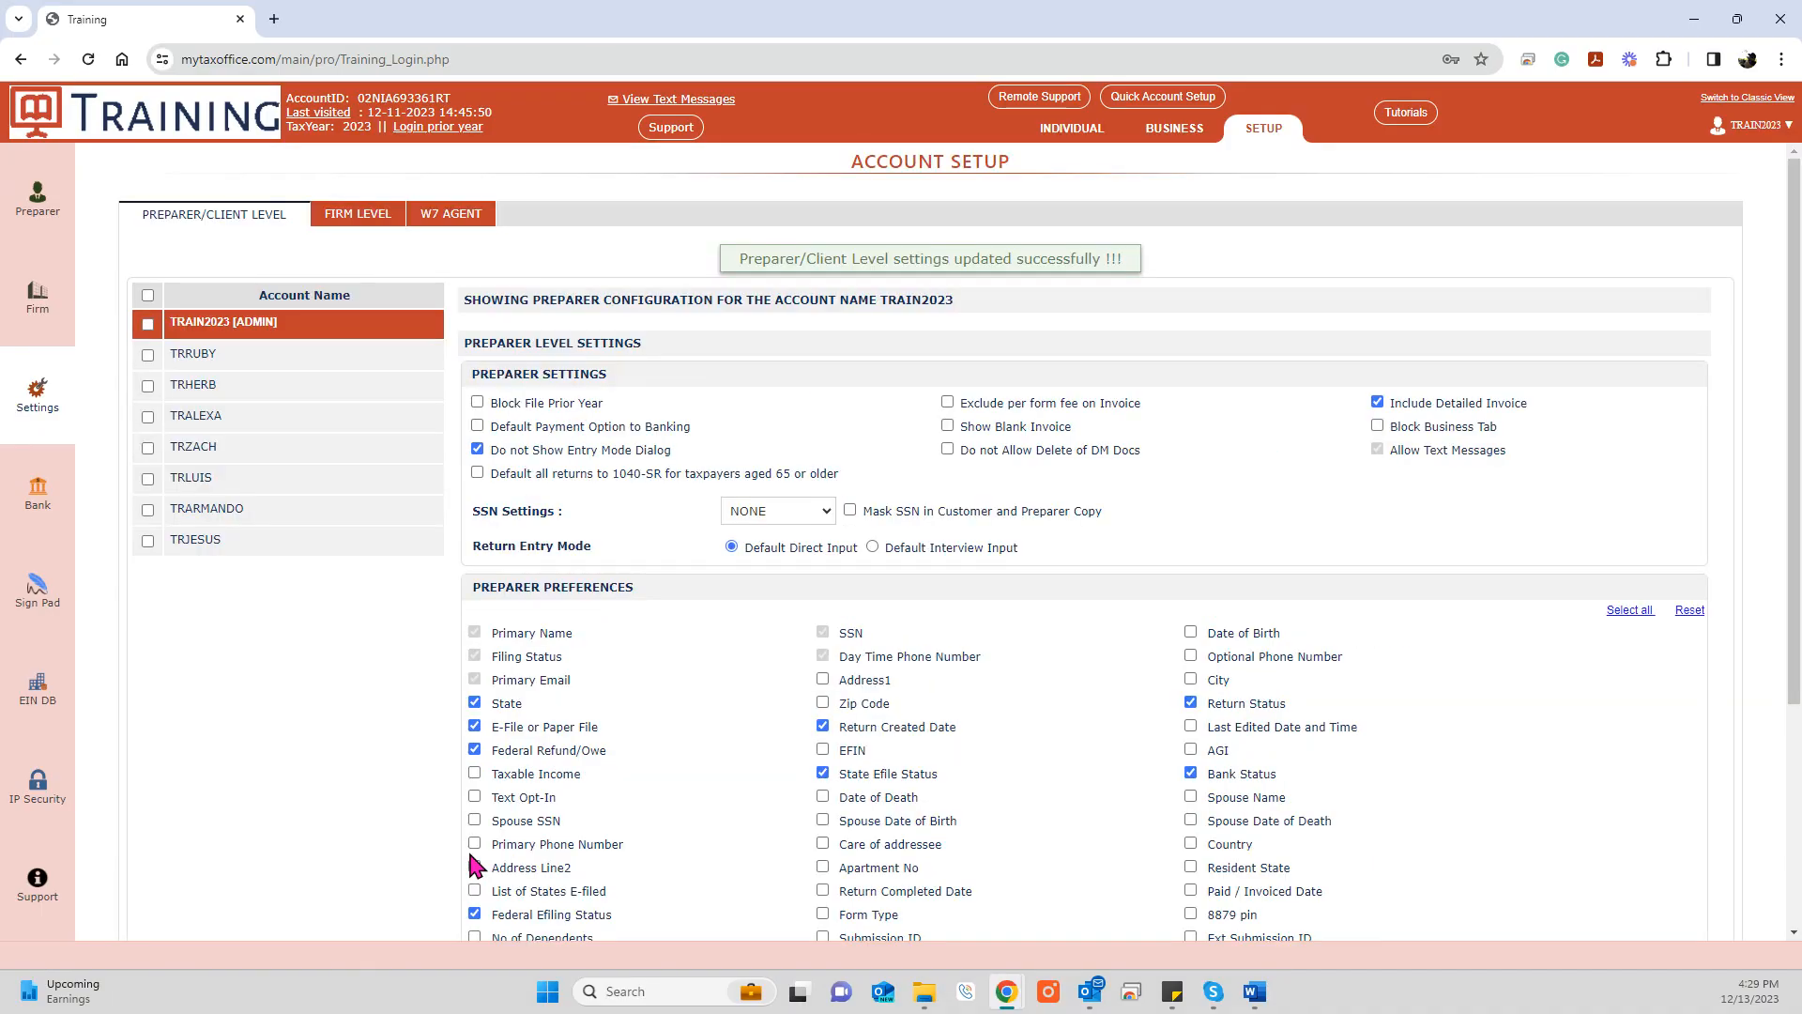
Step: Select every preparer account in the Account Name list
left_click(147, 295)
left_click(146, 416)
left_click(147, 387)
left_click(148, 478)
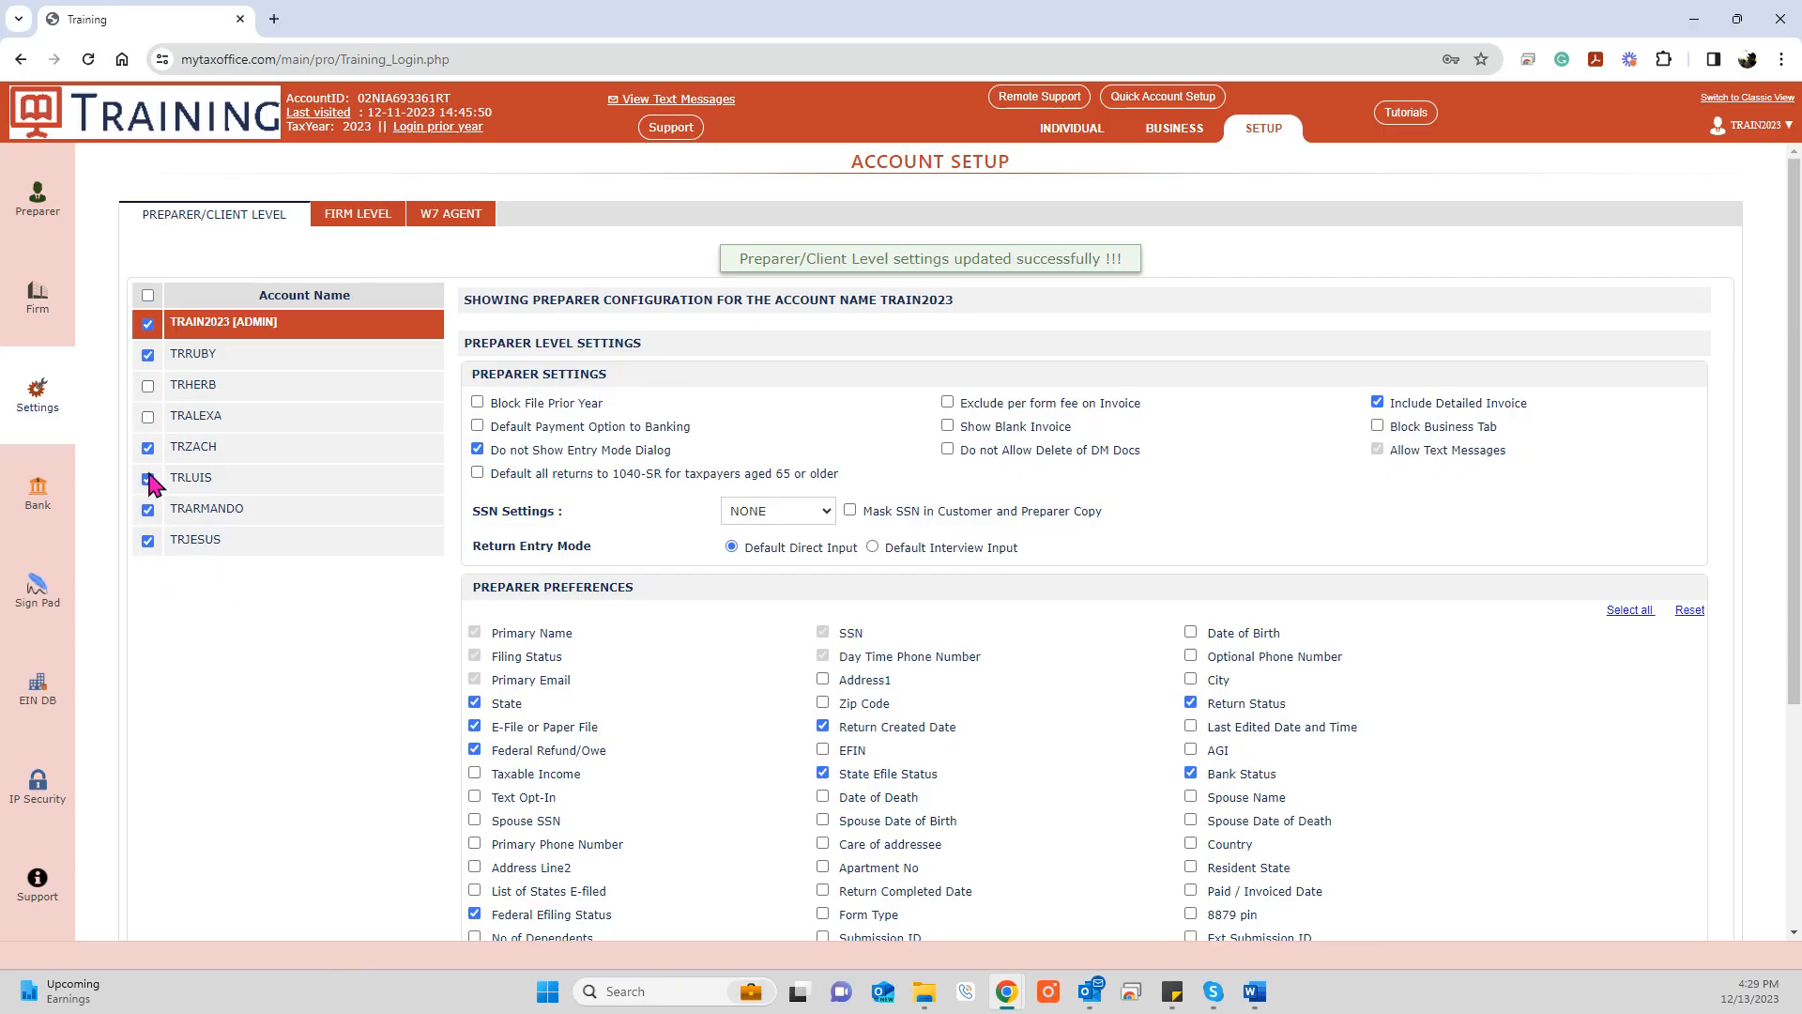
left_click(147, 295)
scroll(339, 710, "down", 4)
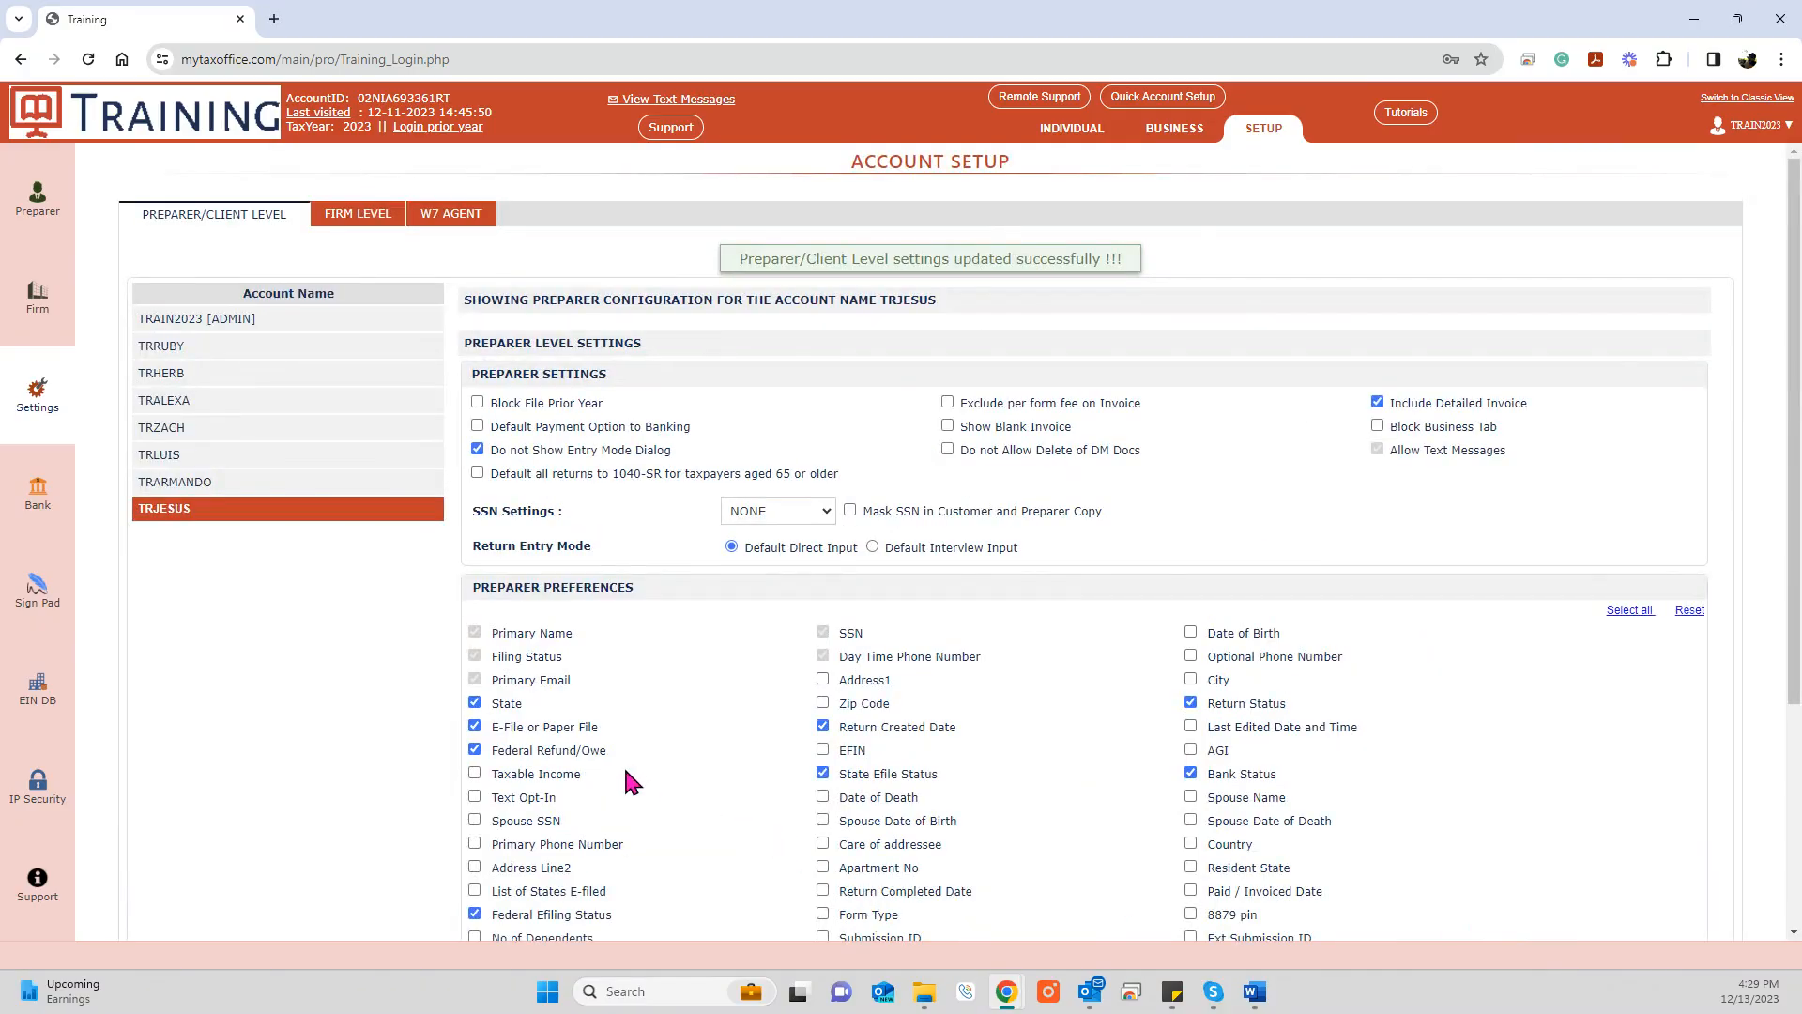
Step: Switch to the firm-level settings and review the Letter Head and Letter Signature sections
left_click(348, 215)
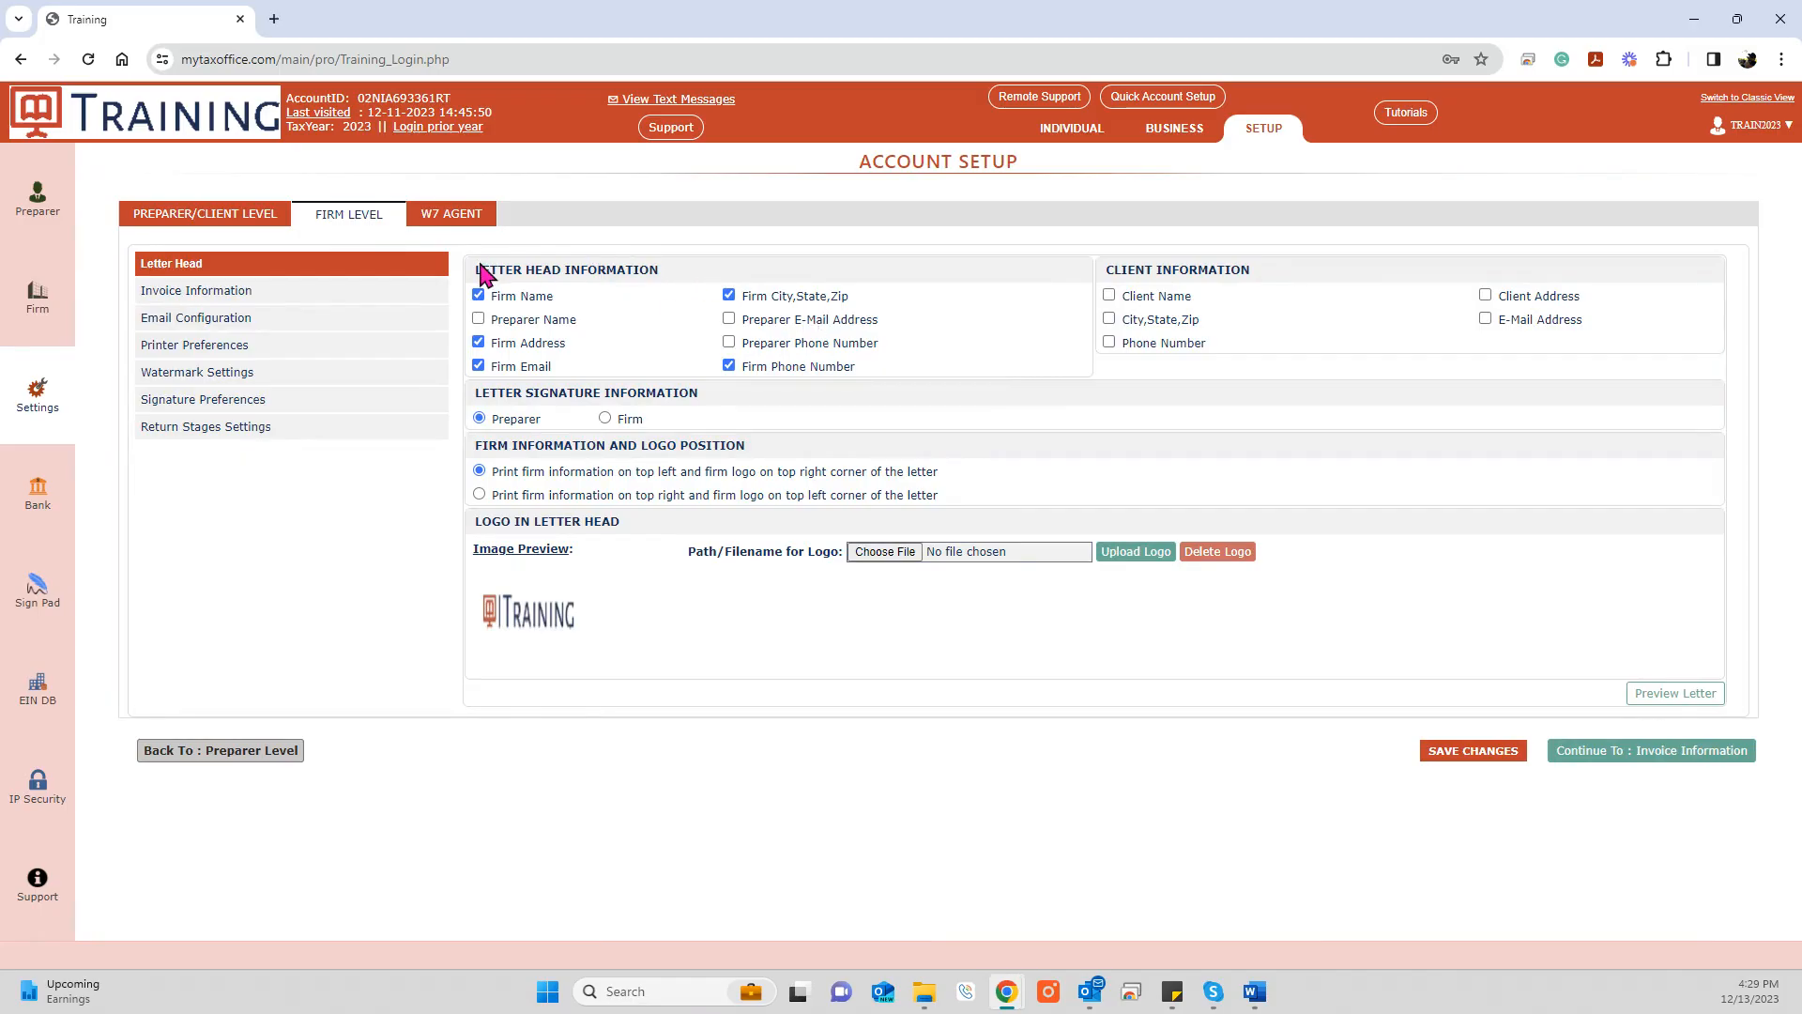
left_click_drag(477, 269, 661, 278)
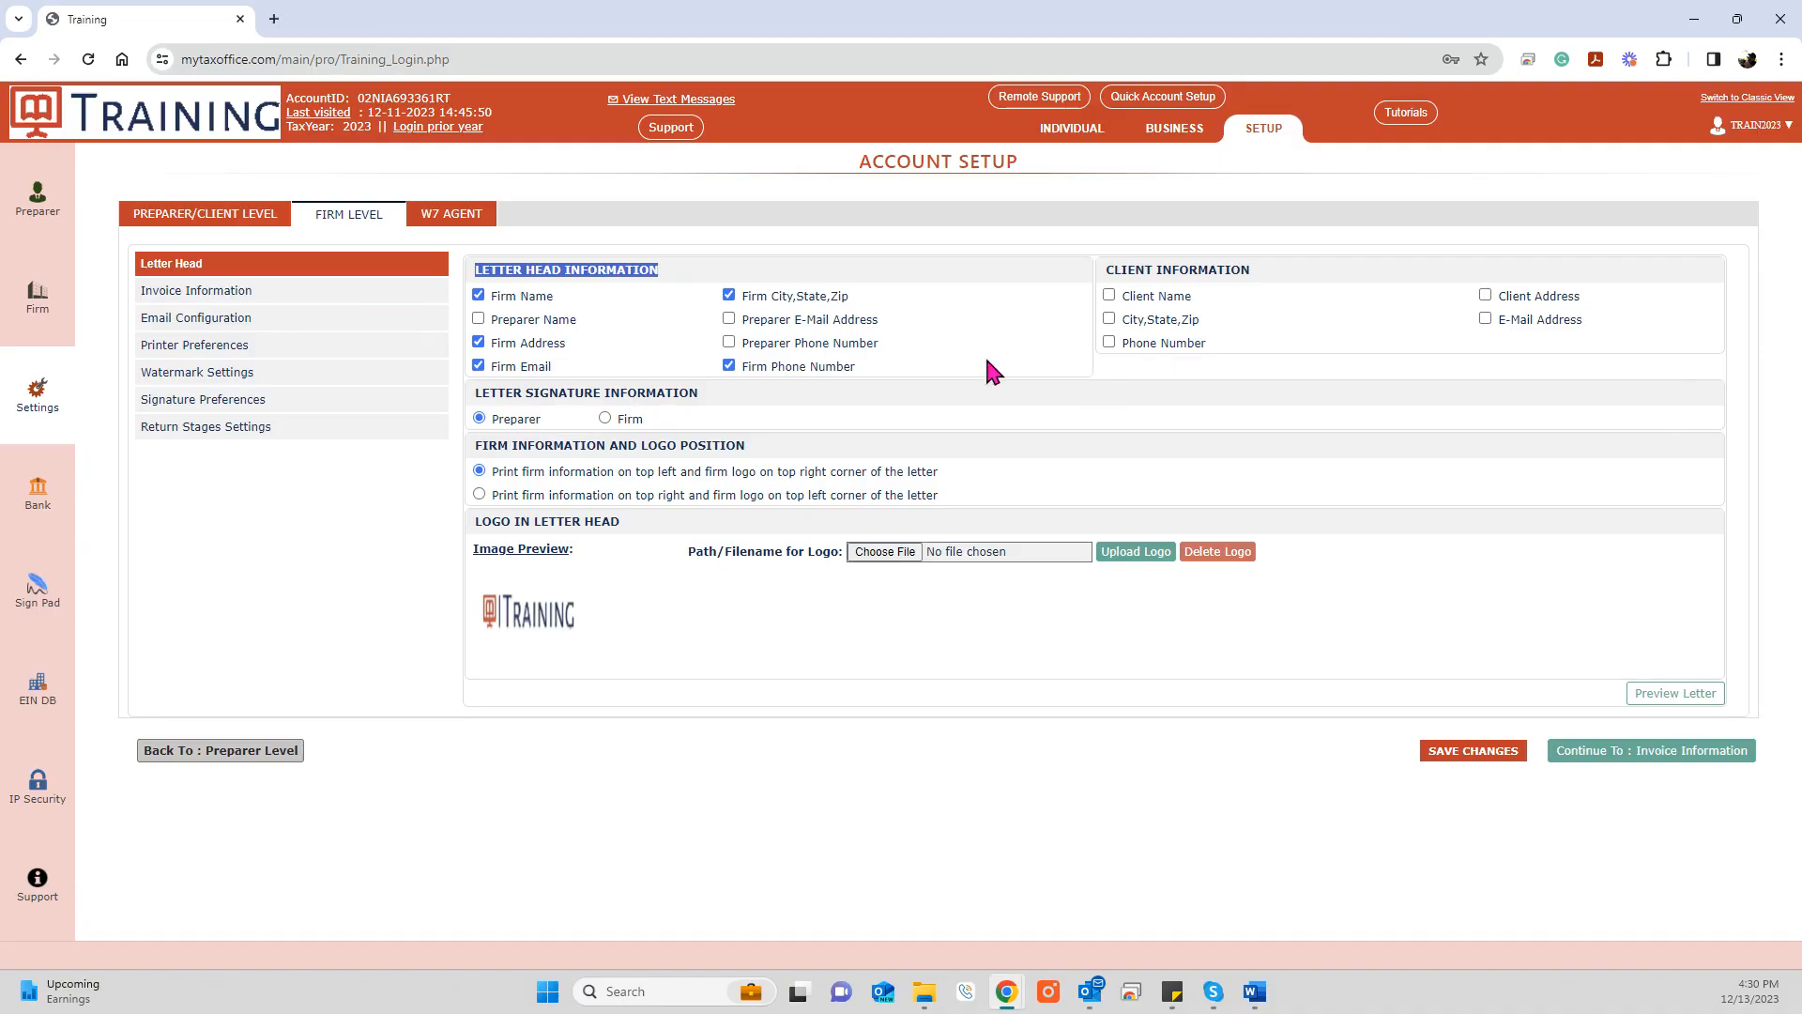
left_click_drag(476, 393, 701, 395)
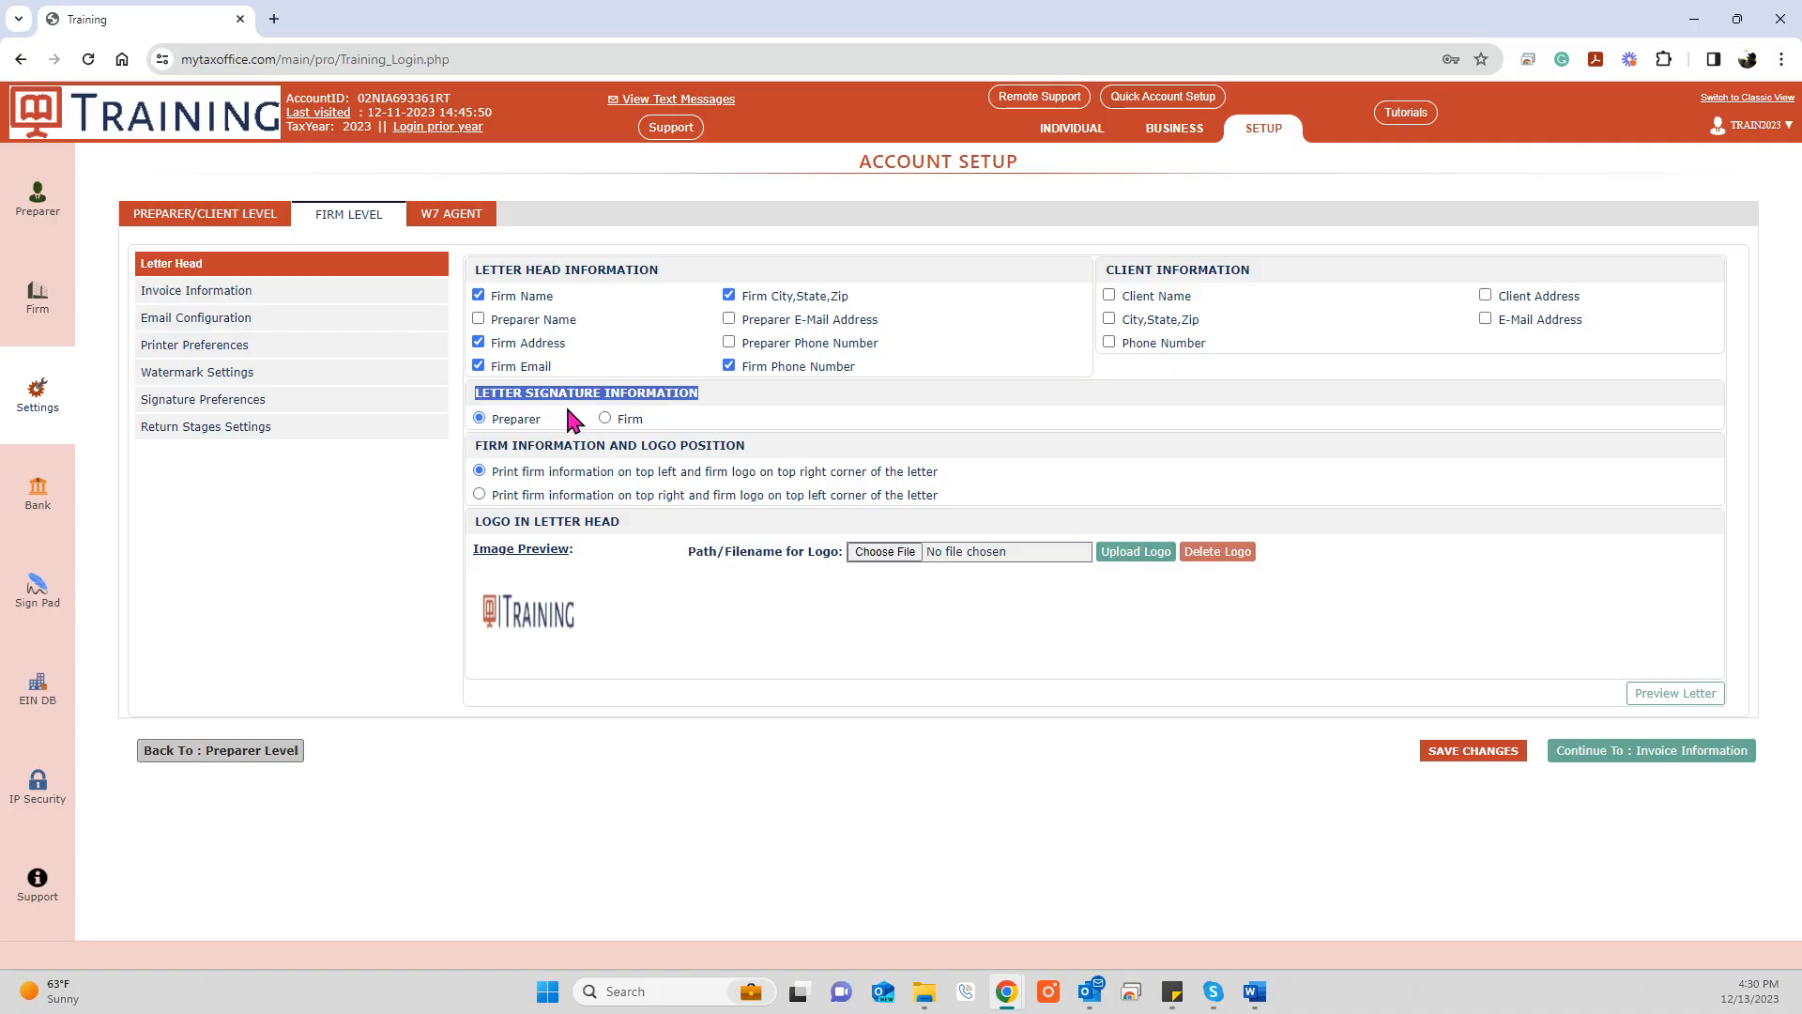
Step: Review the logo position options, with firm information top left and logo top right
left_click(523, 472)
left_click_drag(523, 472, 924, 476)
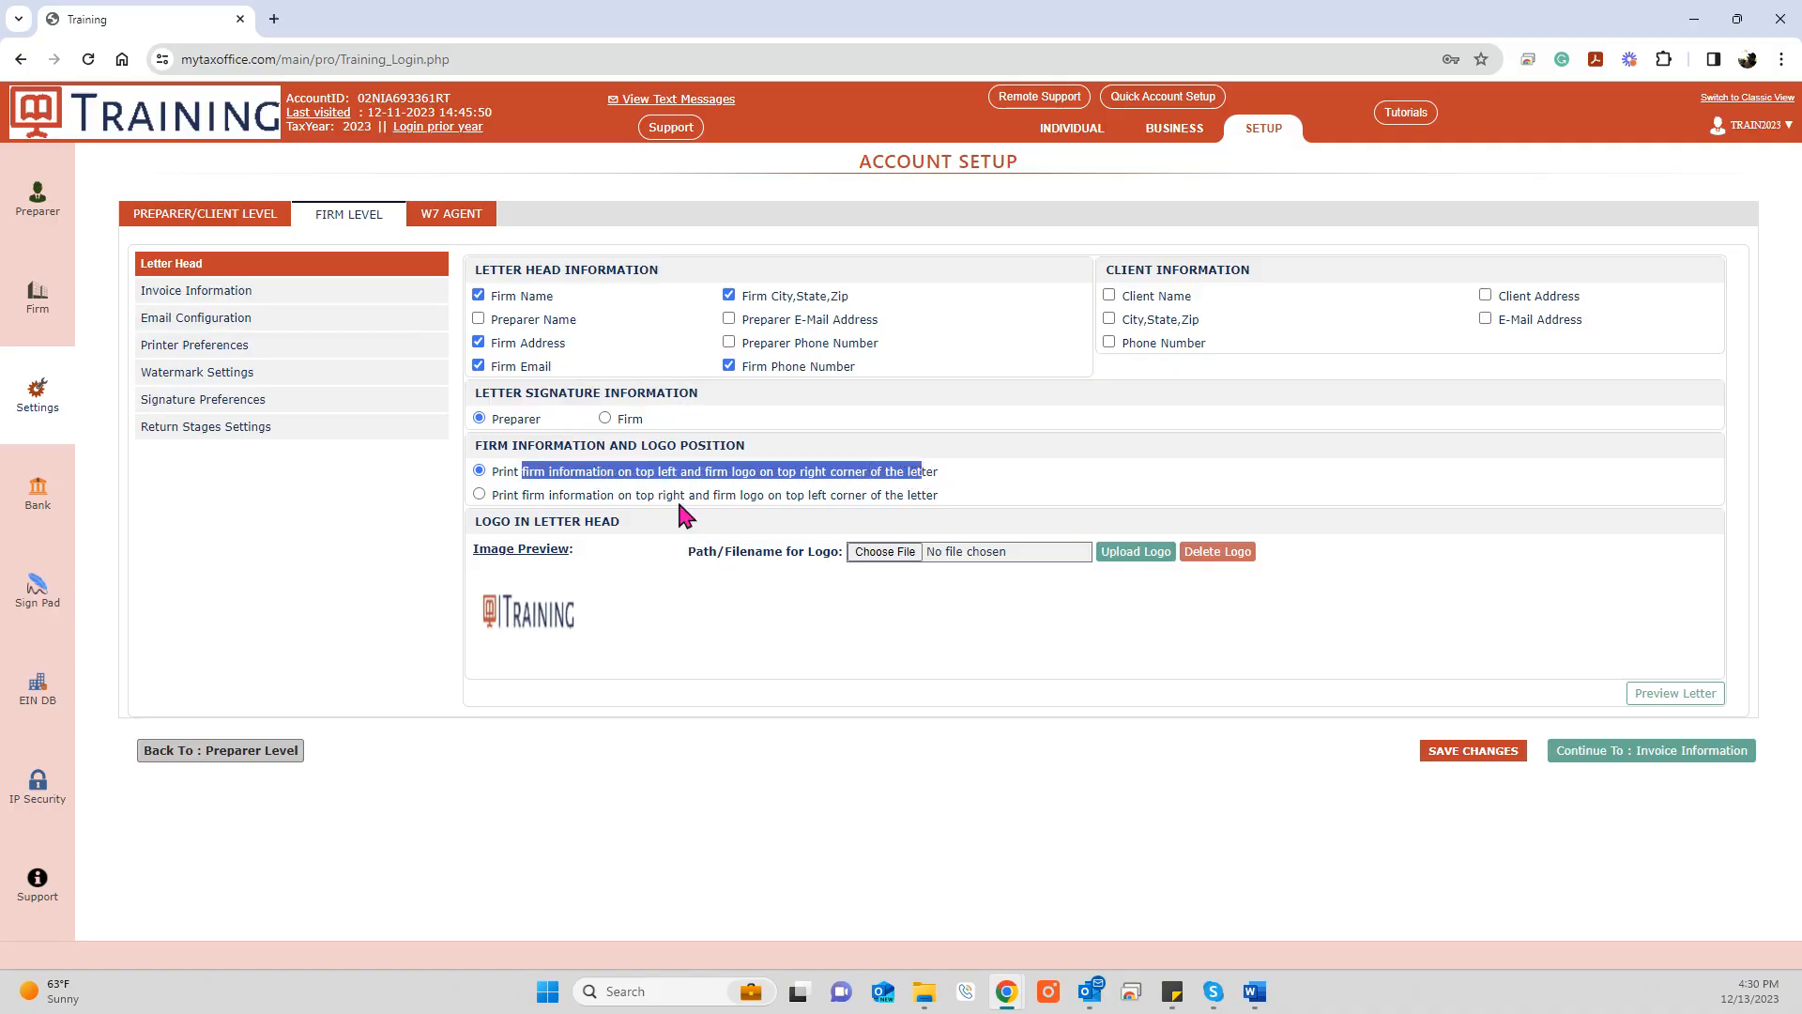
left_click_drag(625, 494, 924, 490)
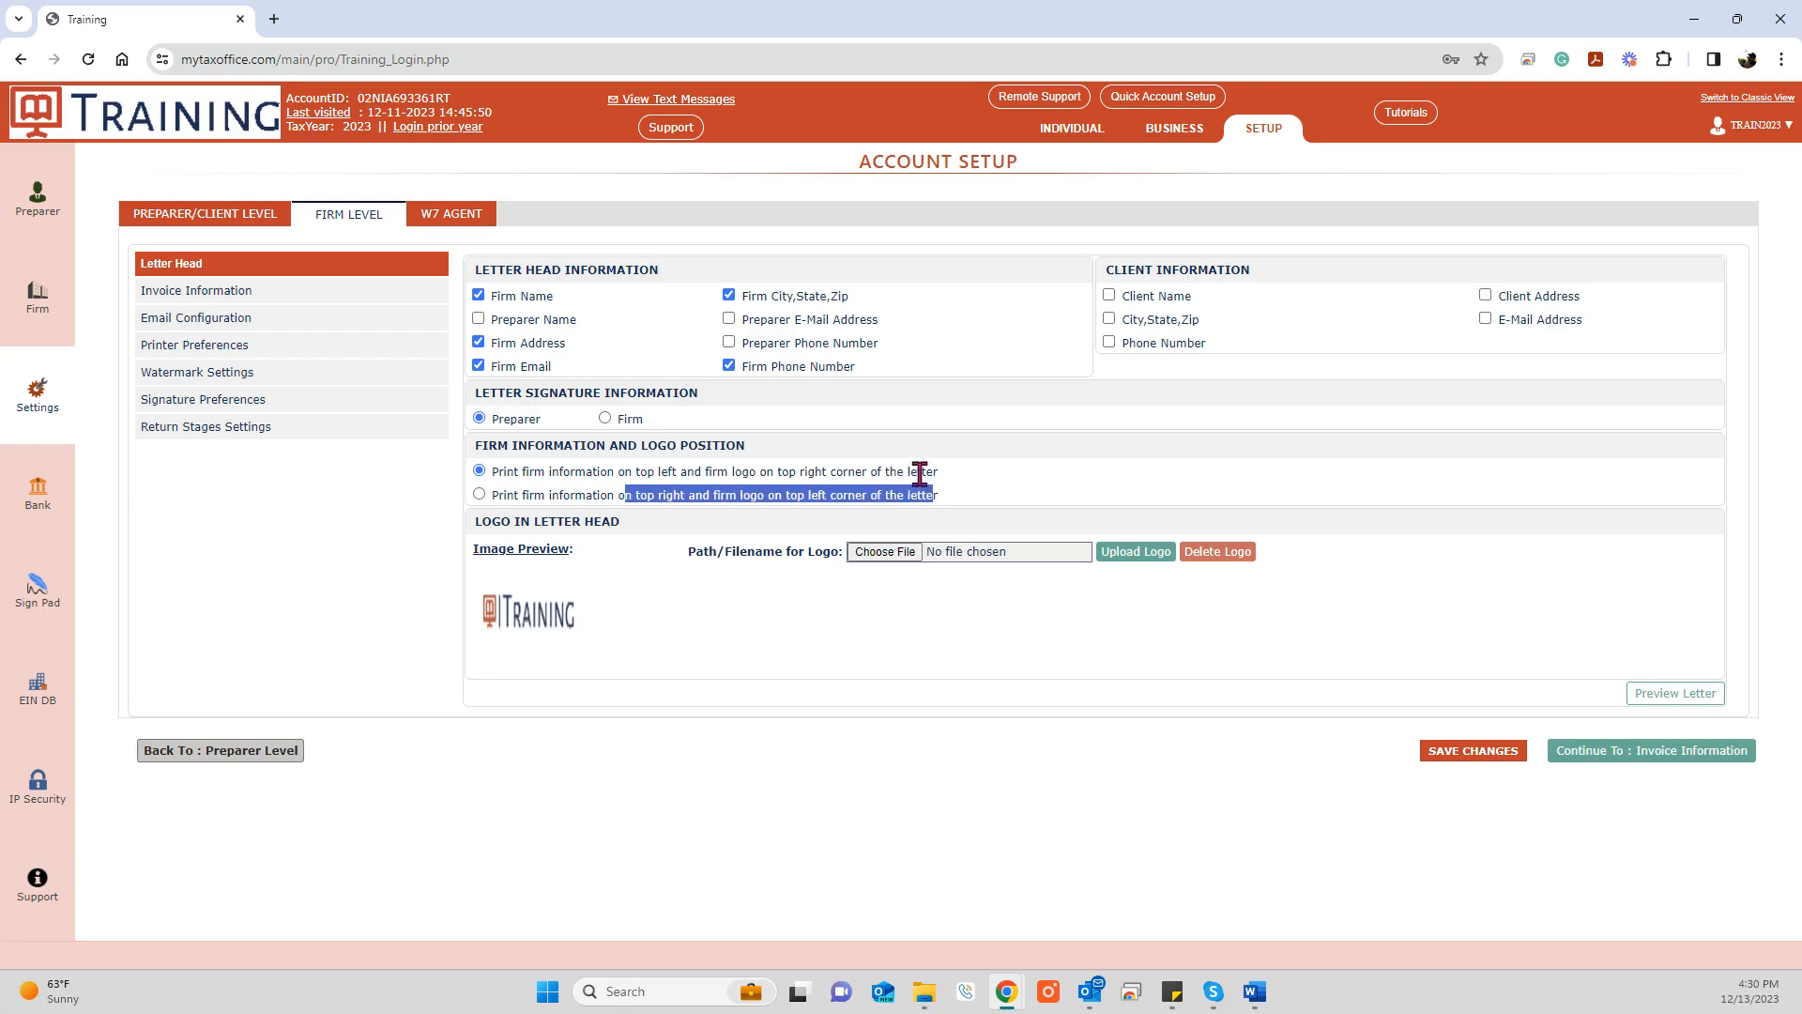
left_click(1046, 465)
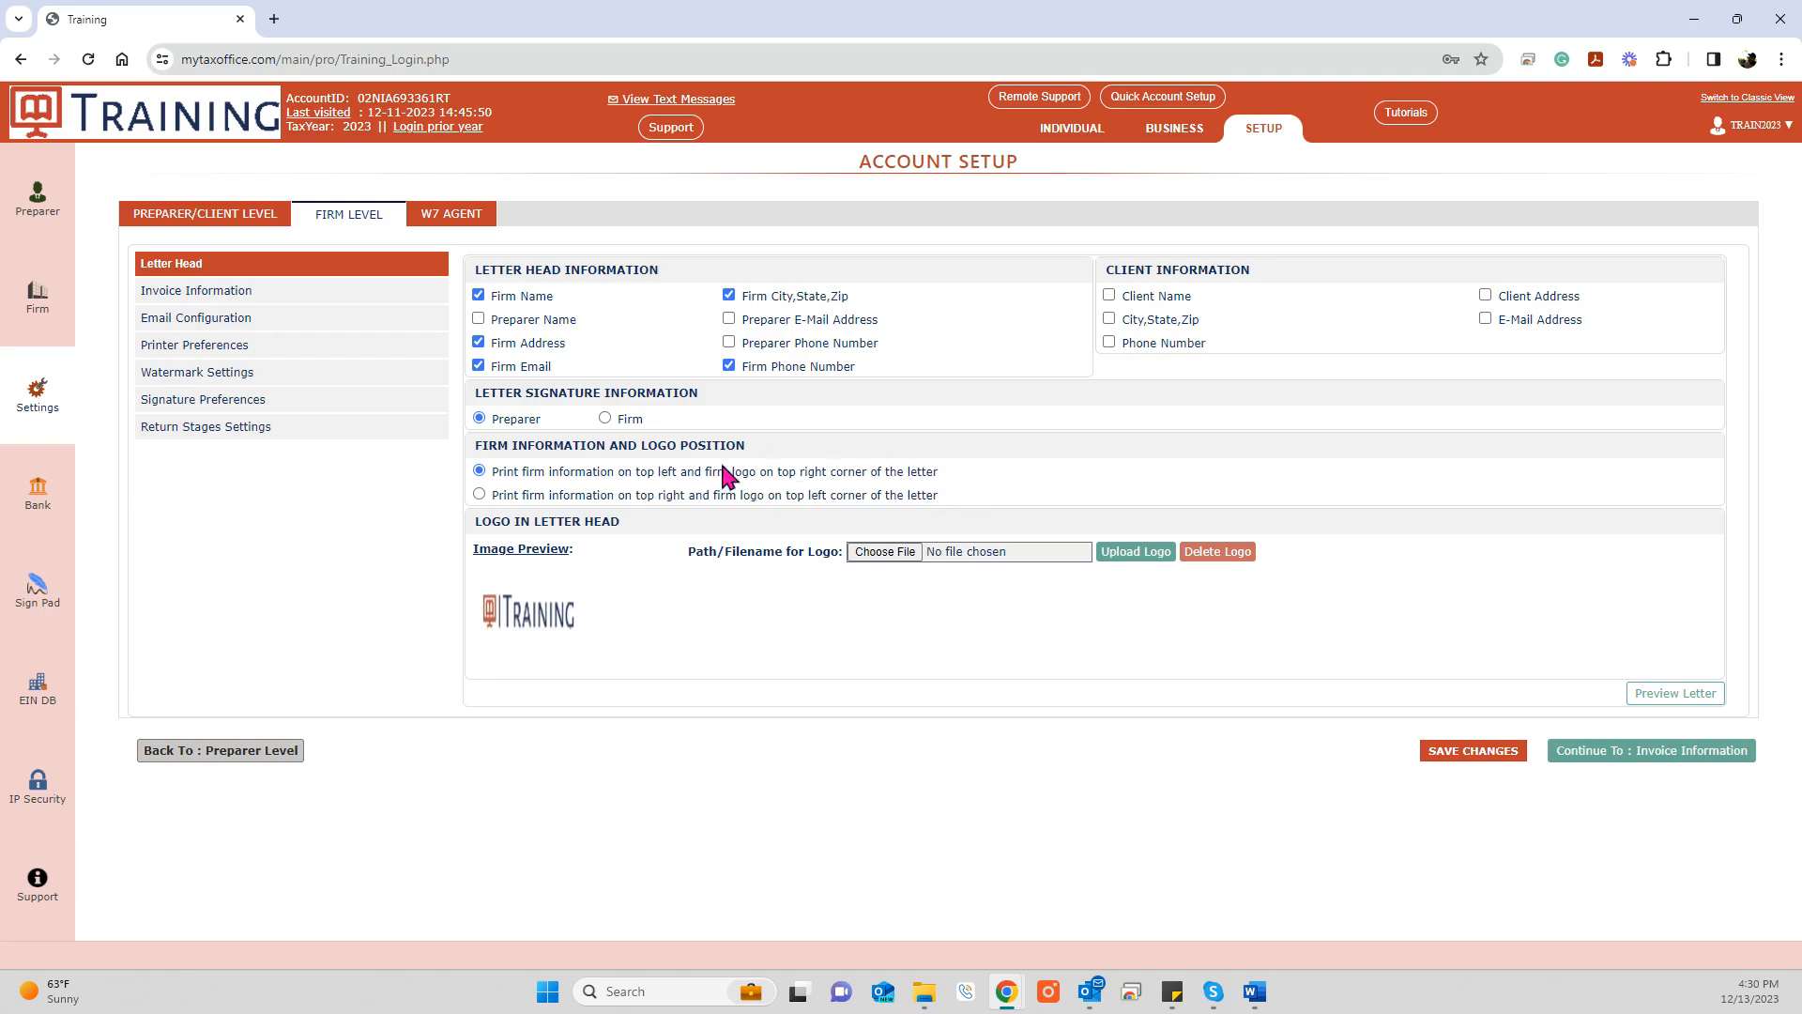
left_click(1144, 560)
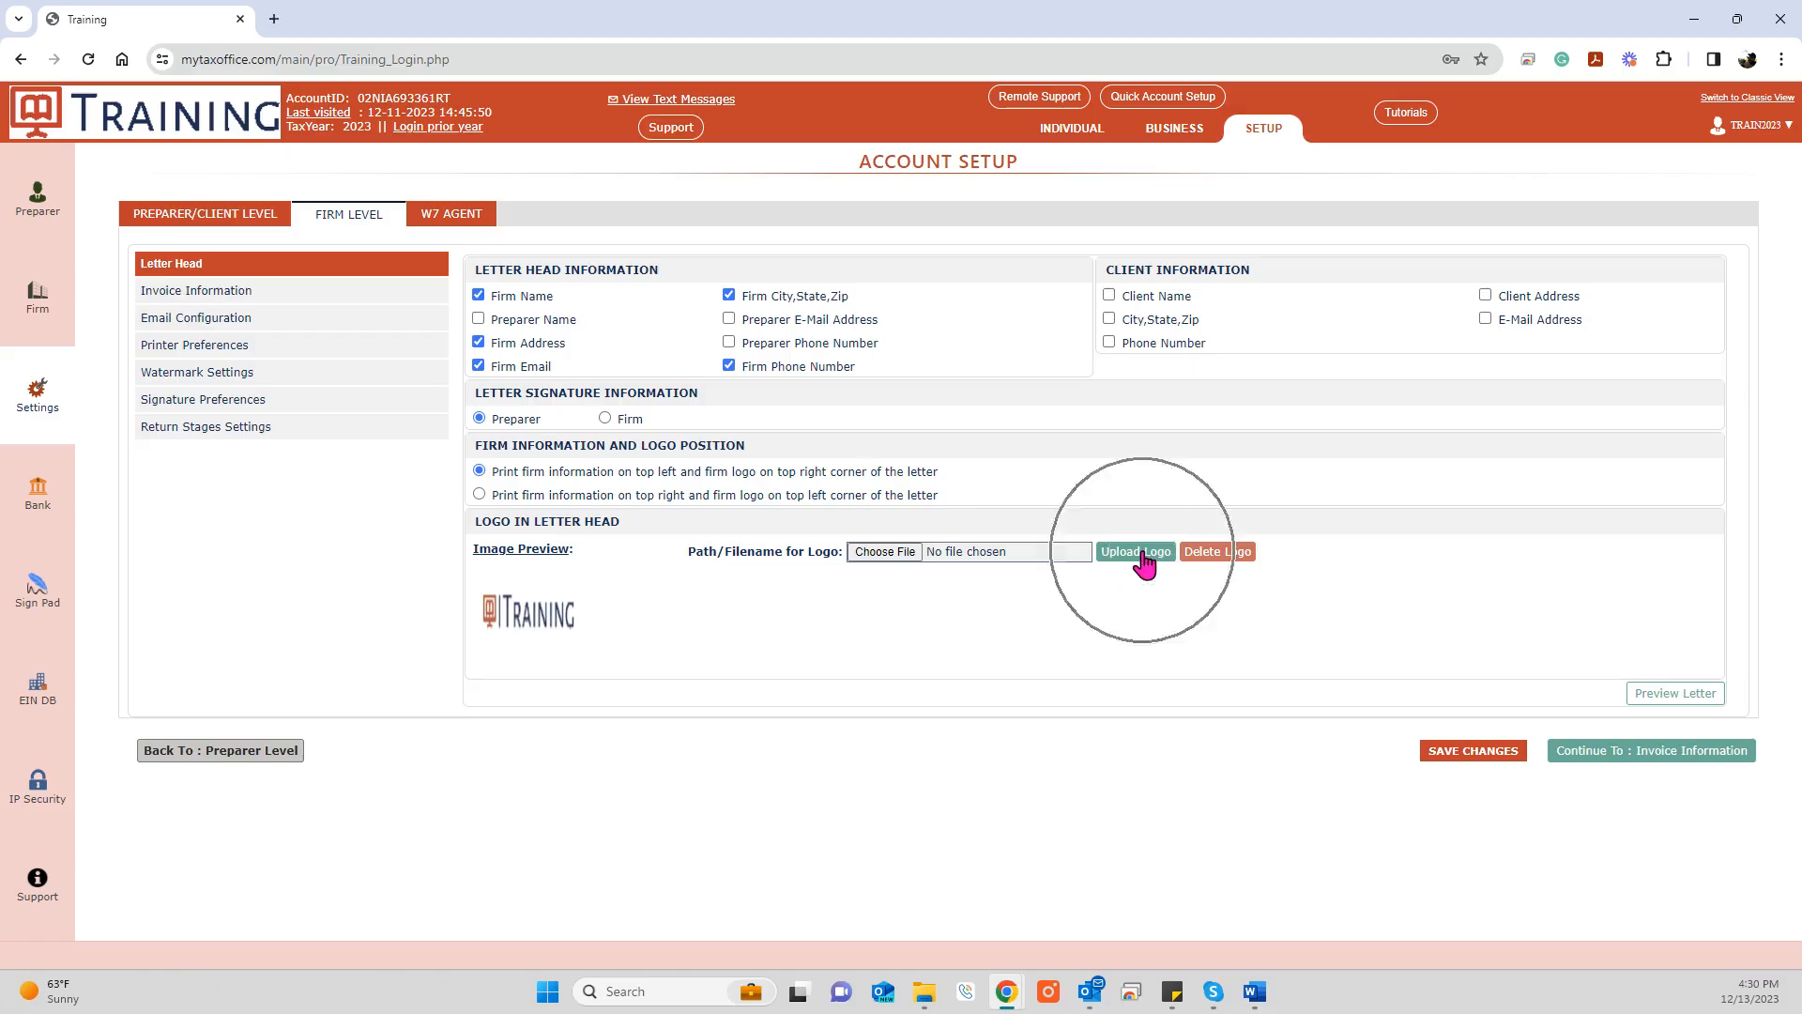
left_click(541, 622)
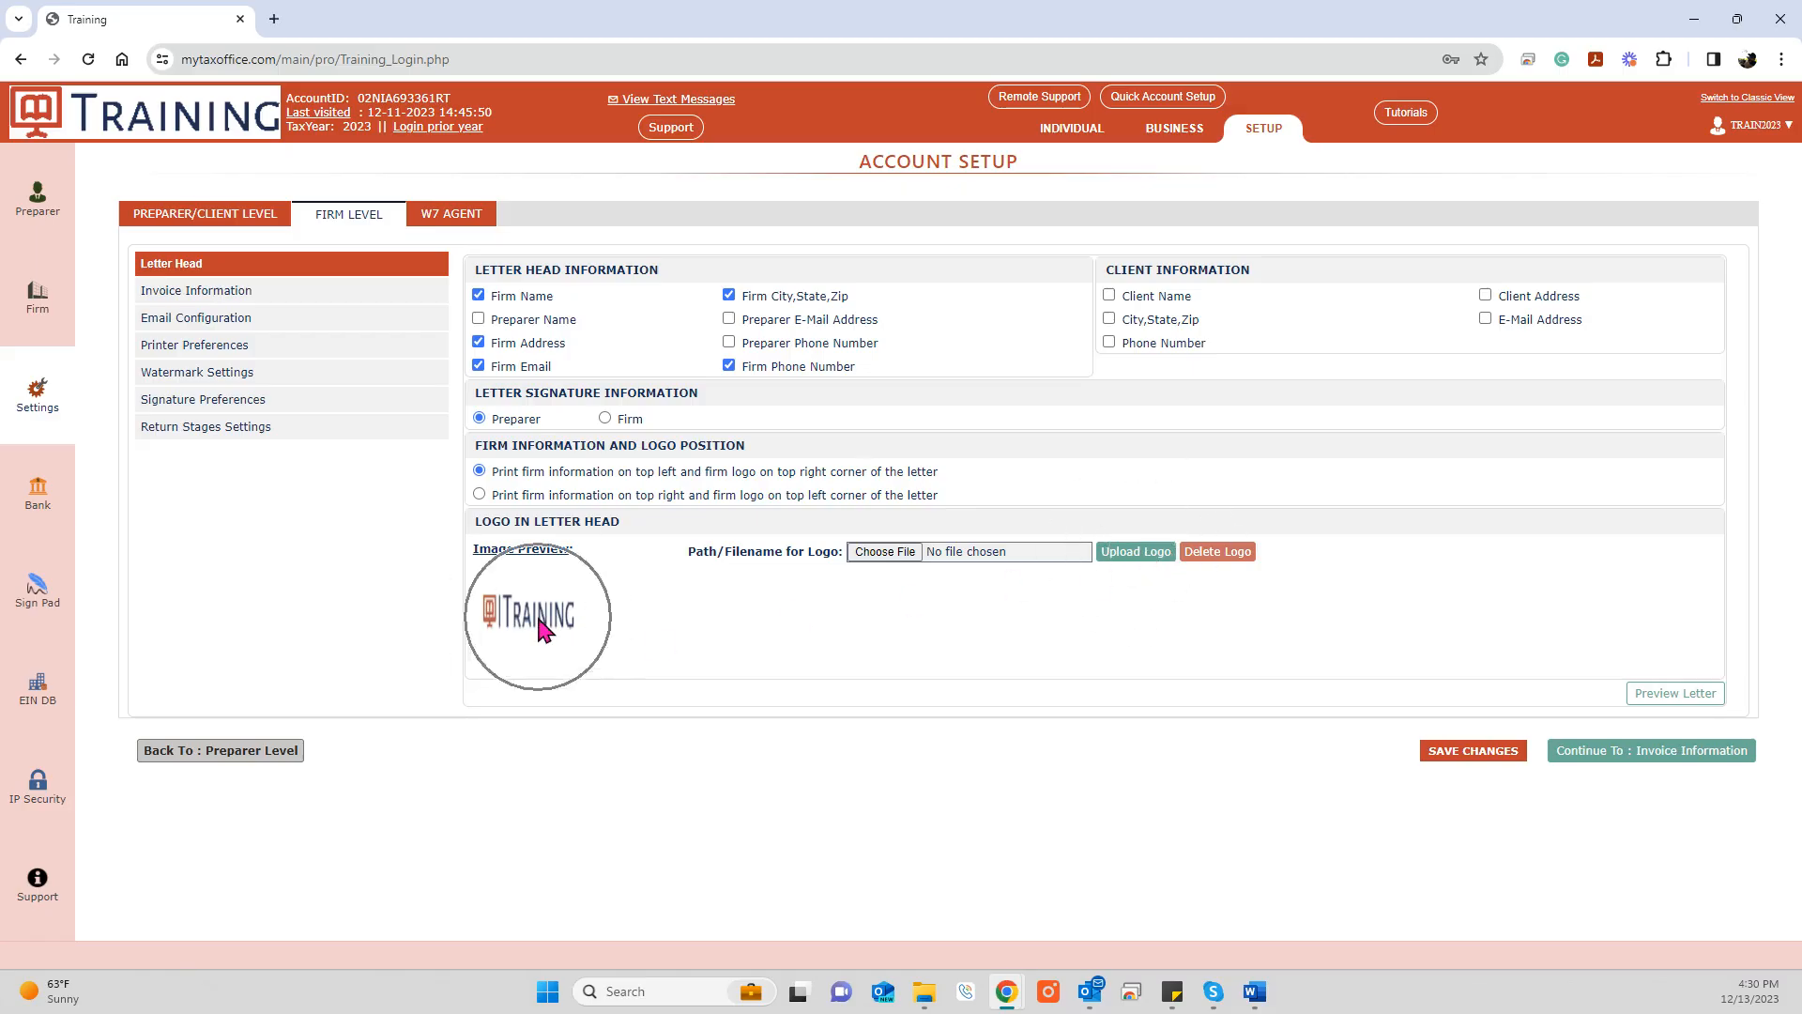
Step: Preview the letter, then add client name, address and city/state/zip to the letter head
left_click(1672, 703)
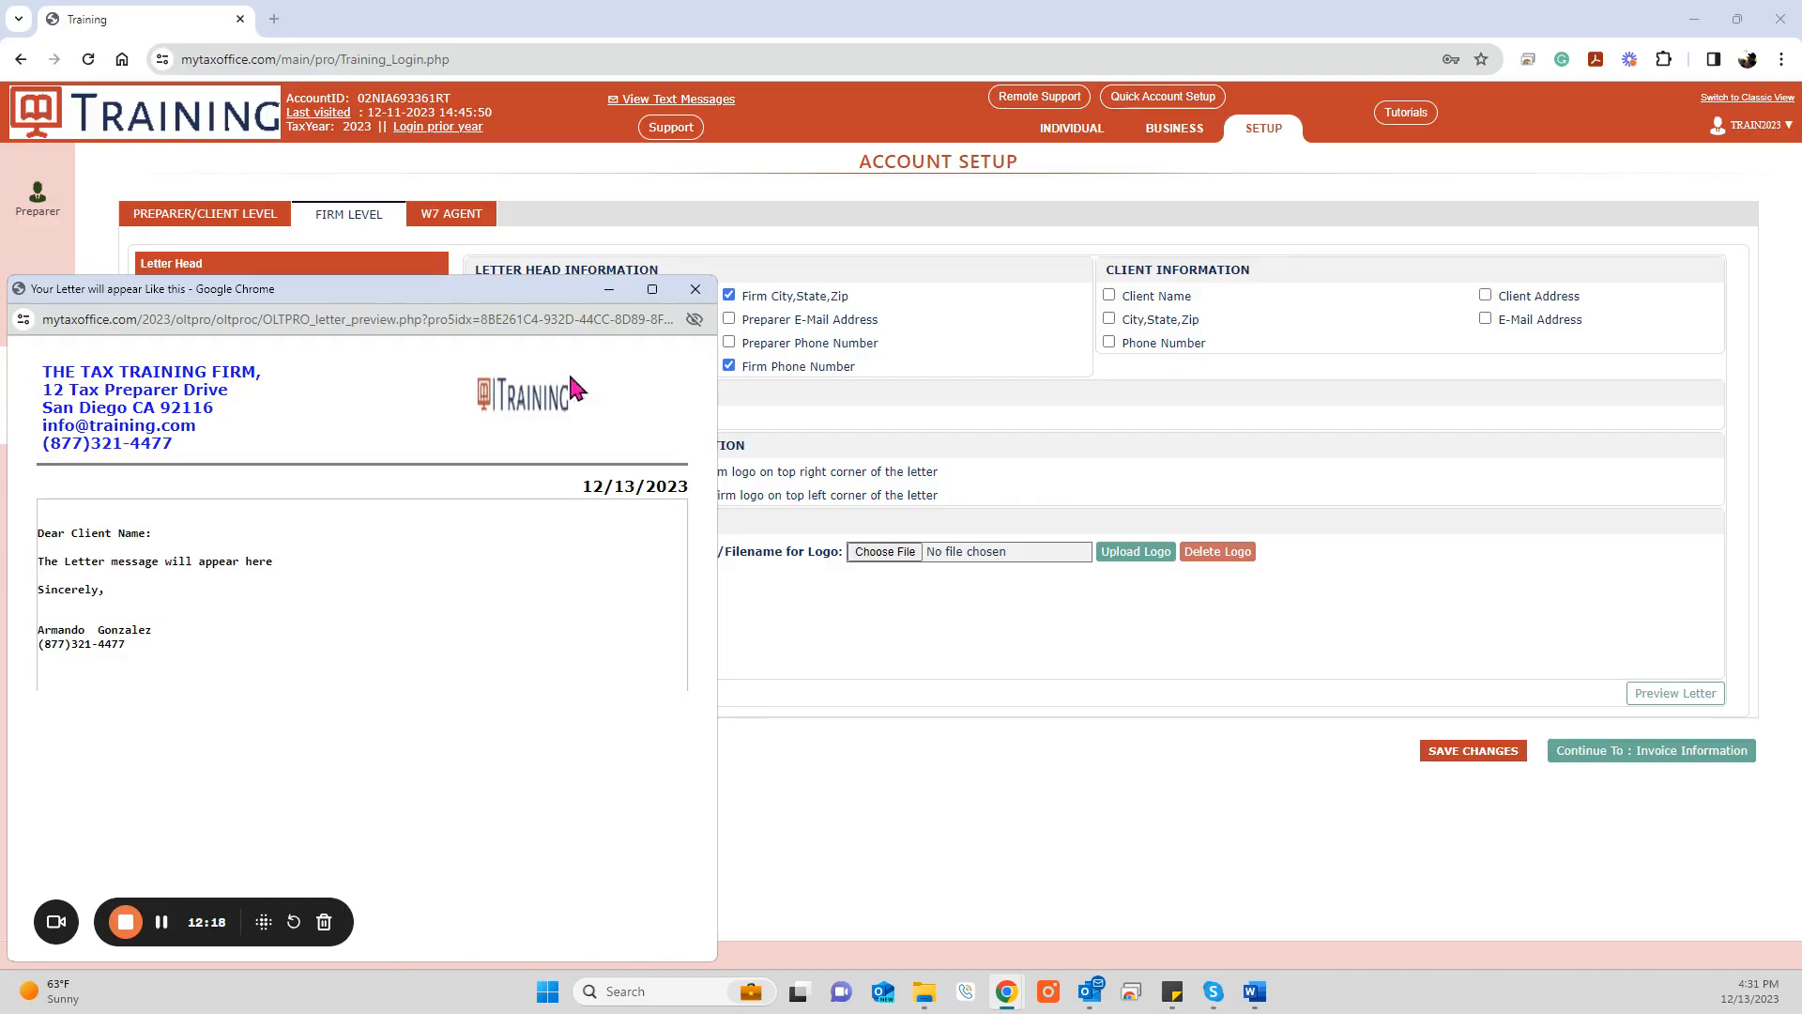
left_click(696, 290)
left_click(1109, 296)
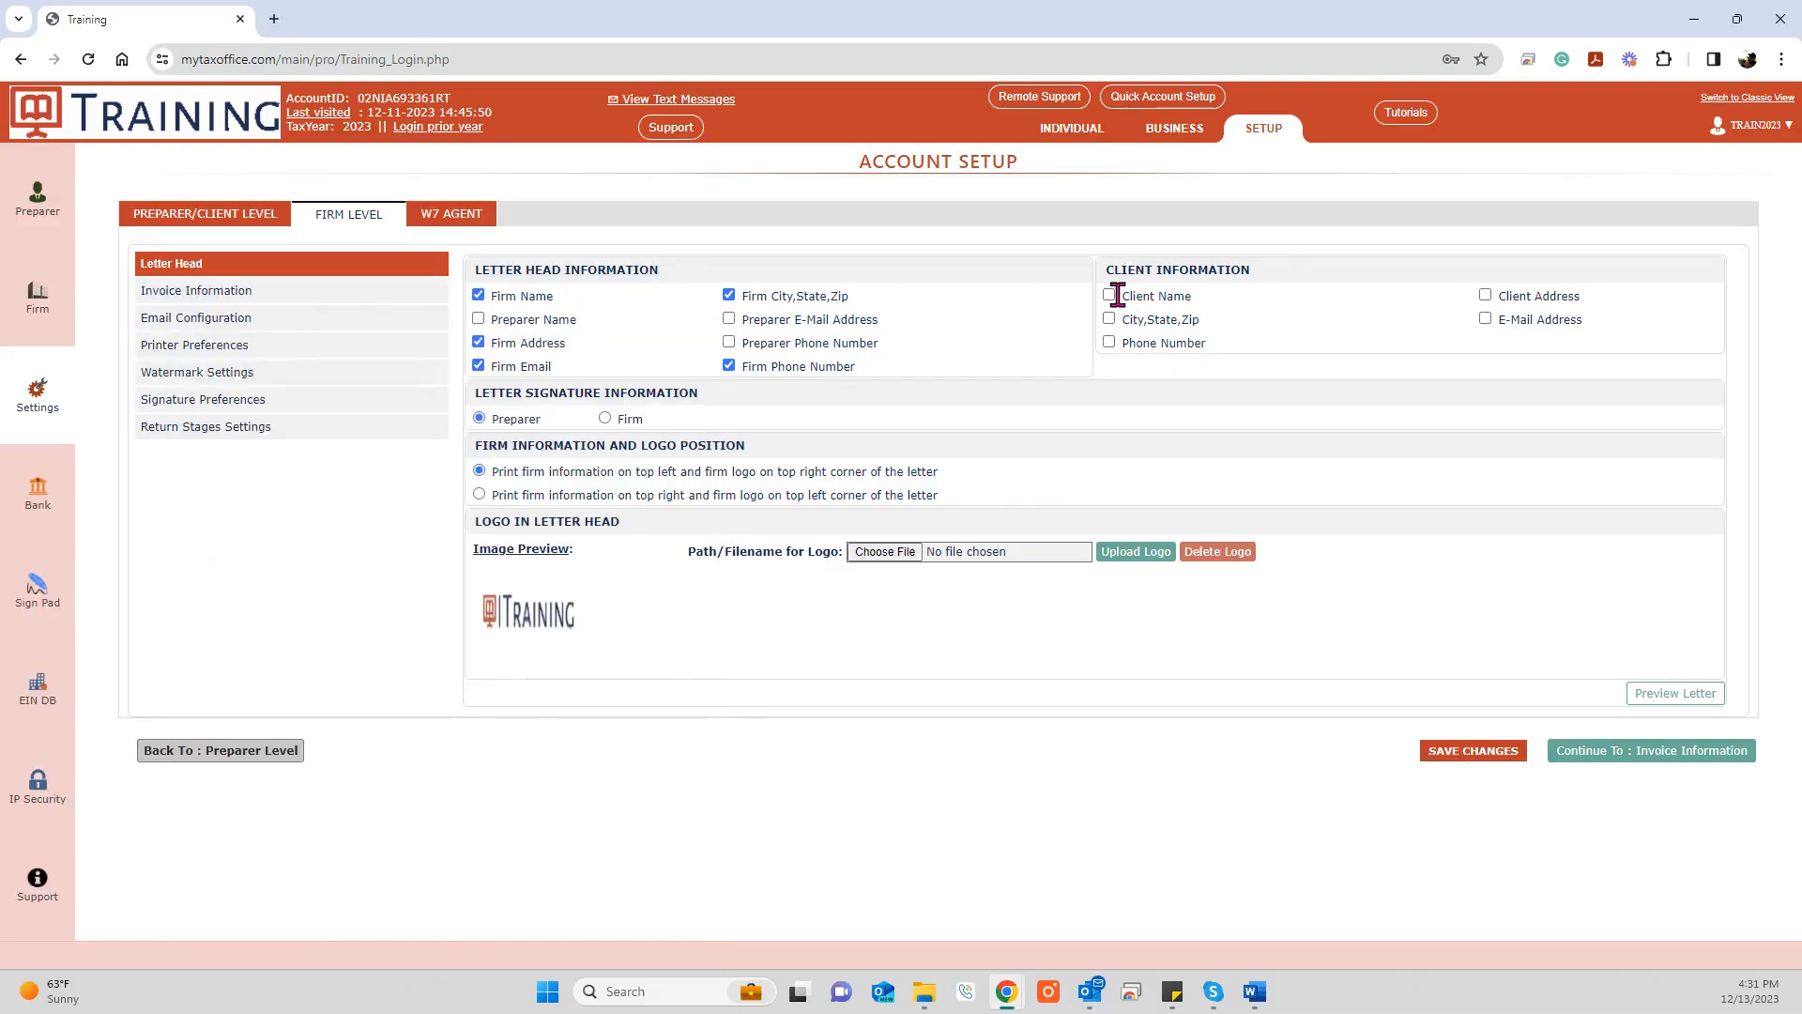
left_click(1483, 296)
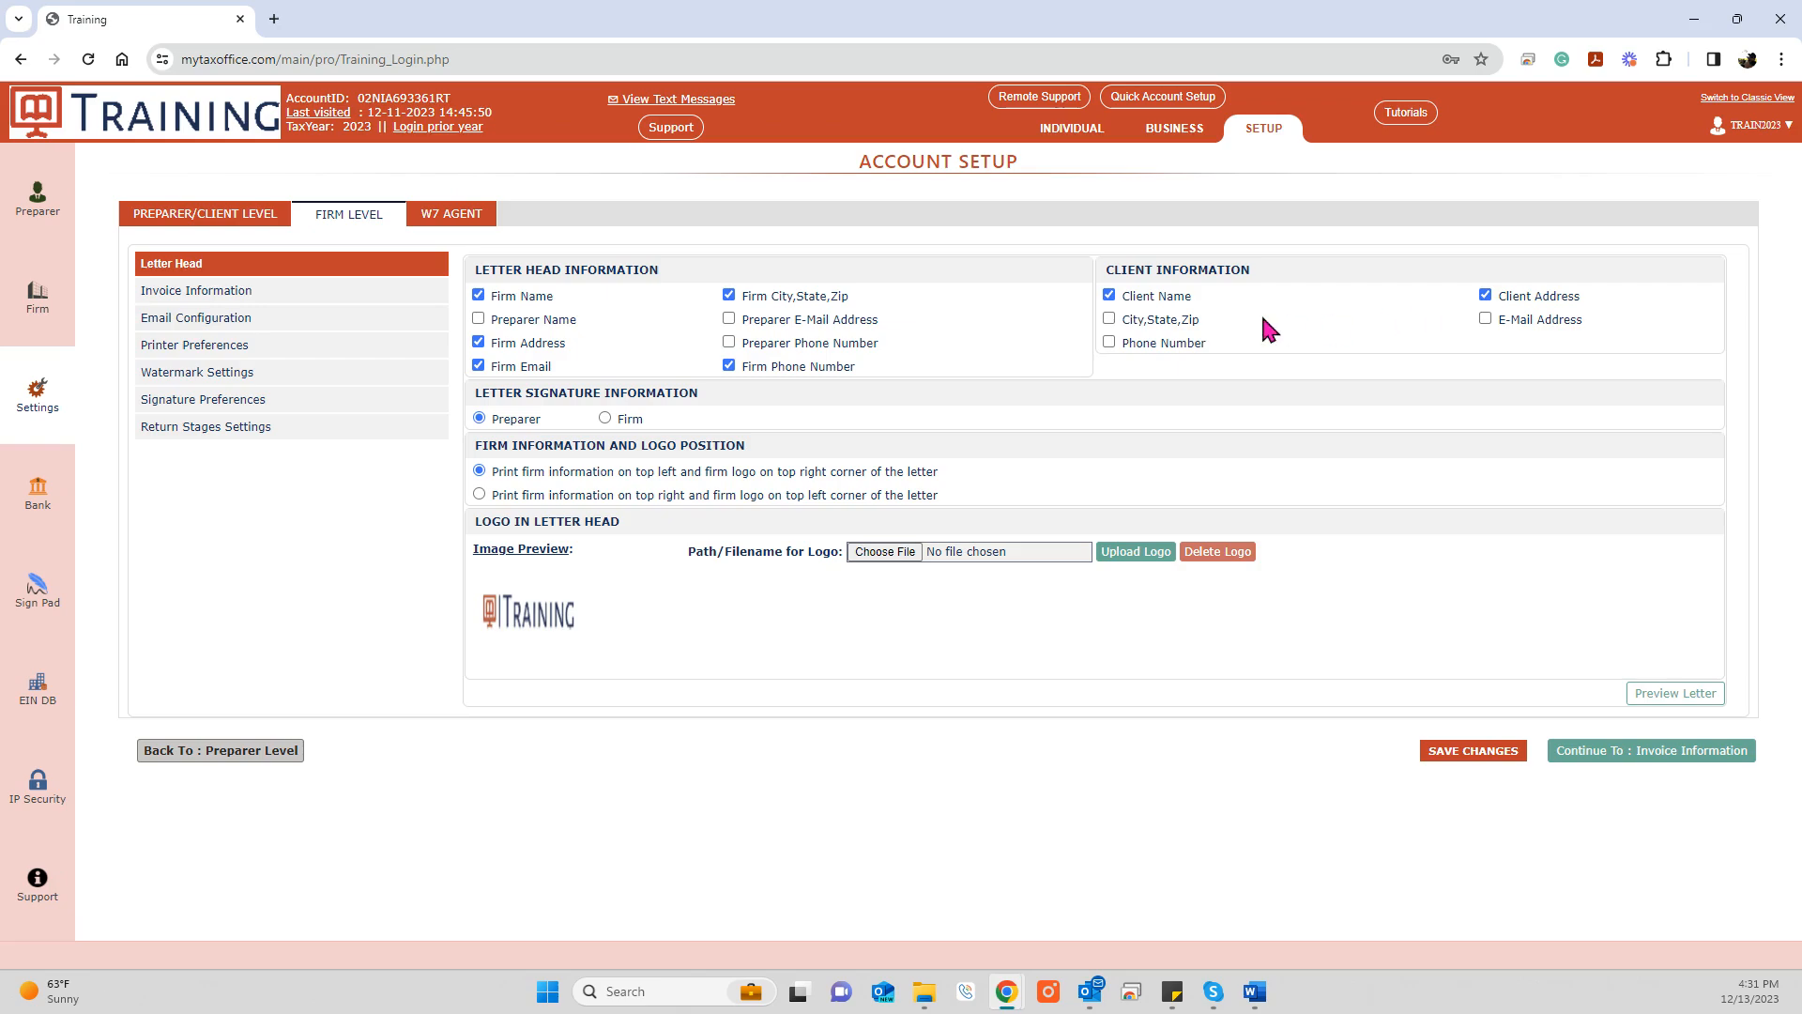
left_click(1110, 320)
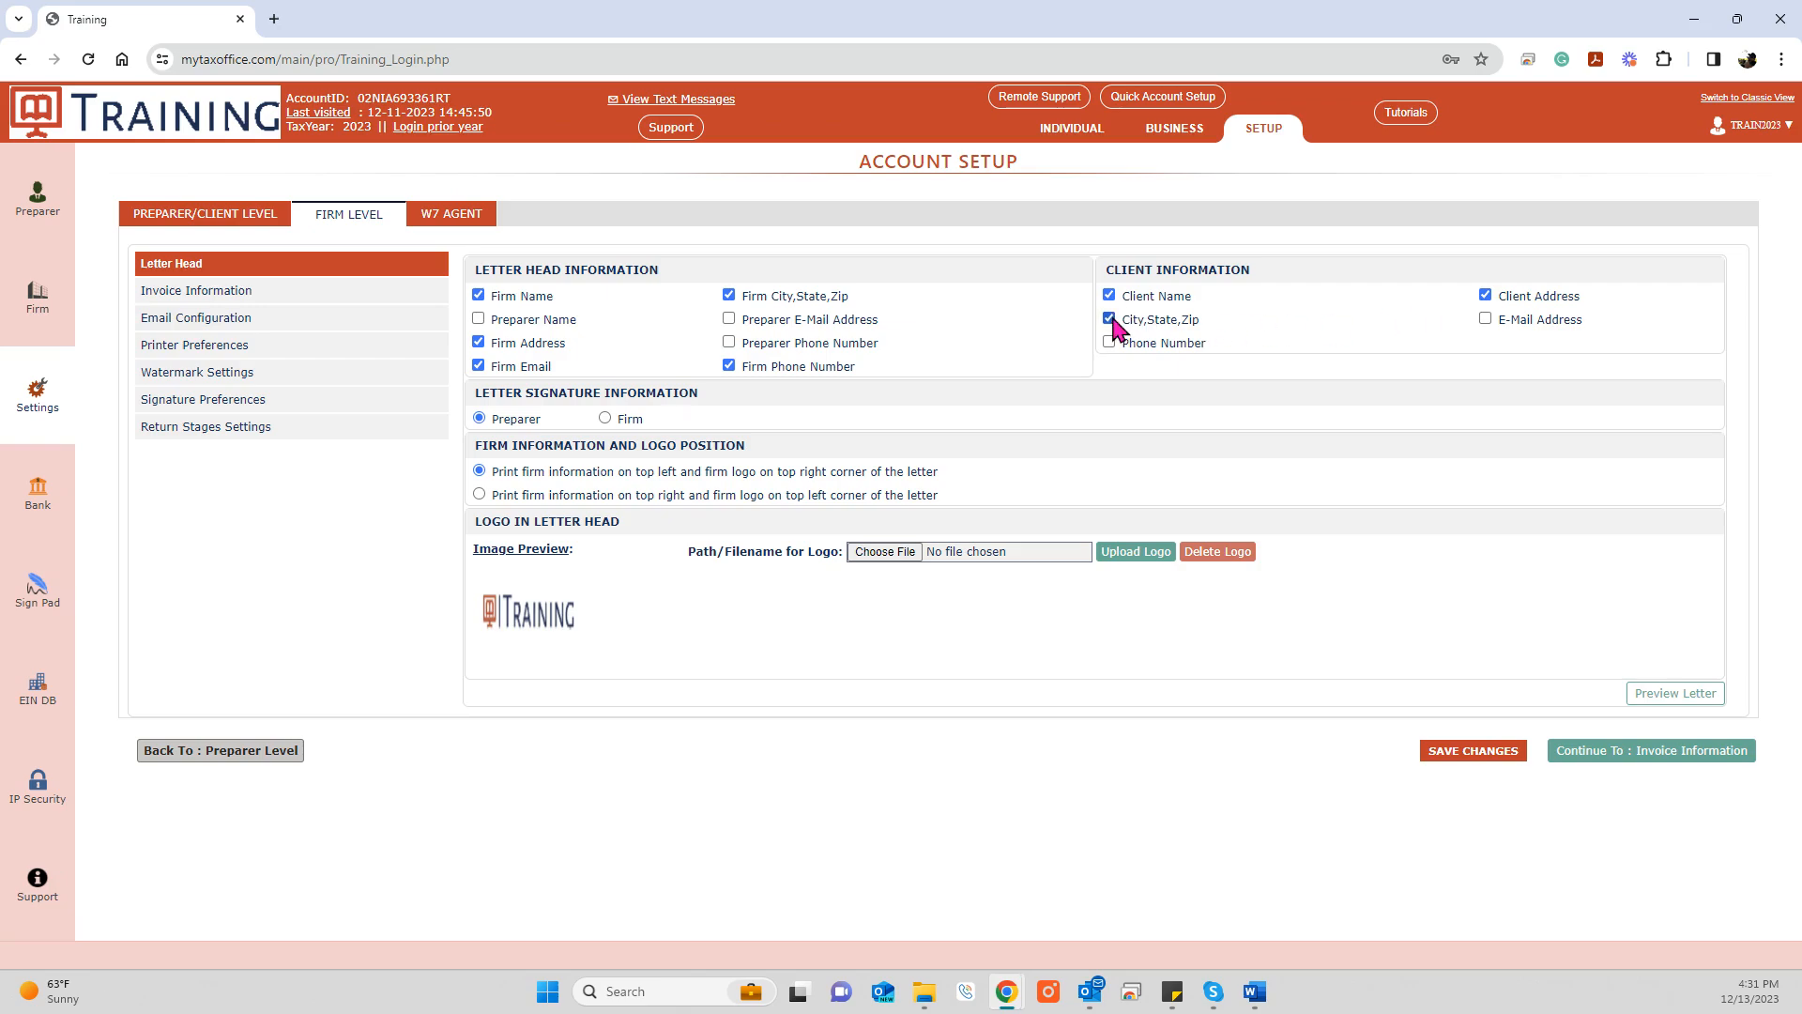
Step: Preview the updated letter, save the letter head settings, and go to Invoice Information
left_click(1675, 700)
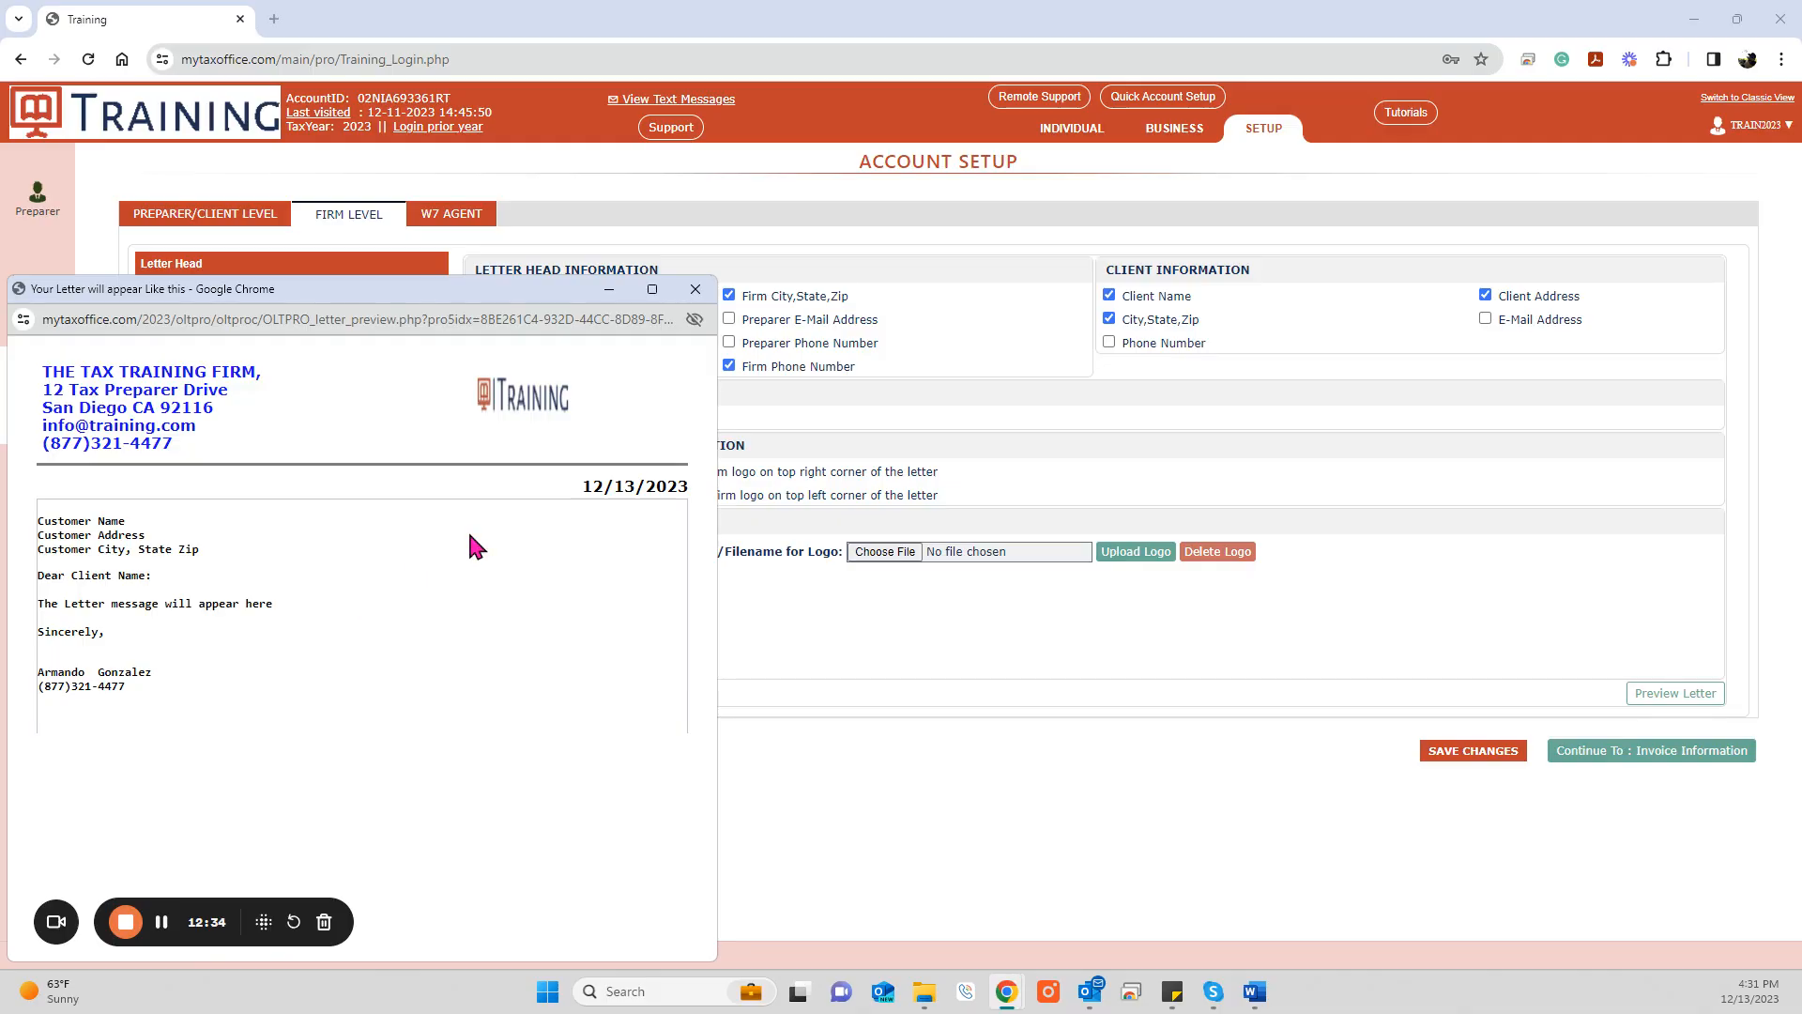
left_click(695, 290)
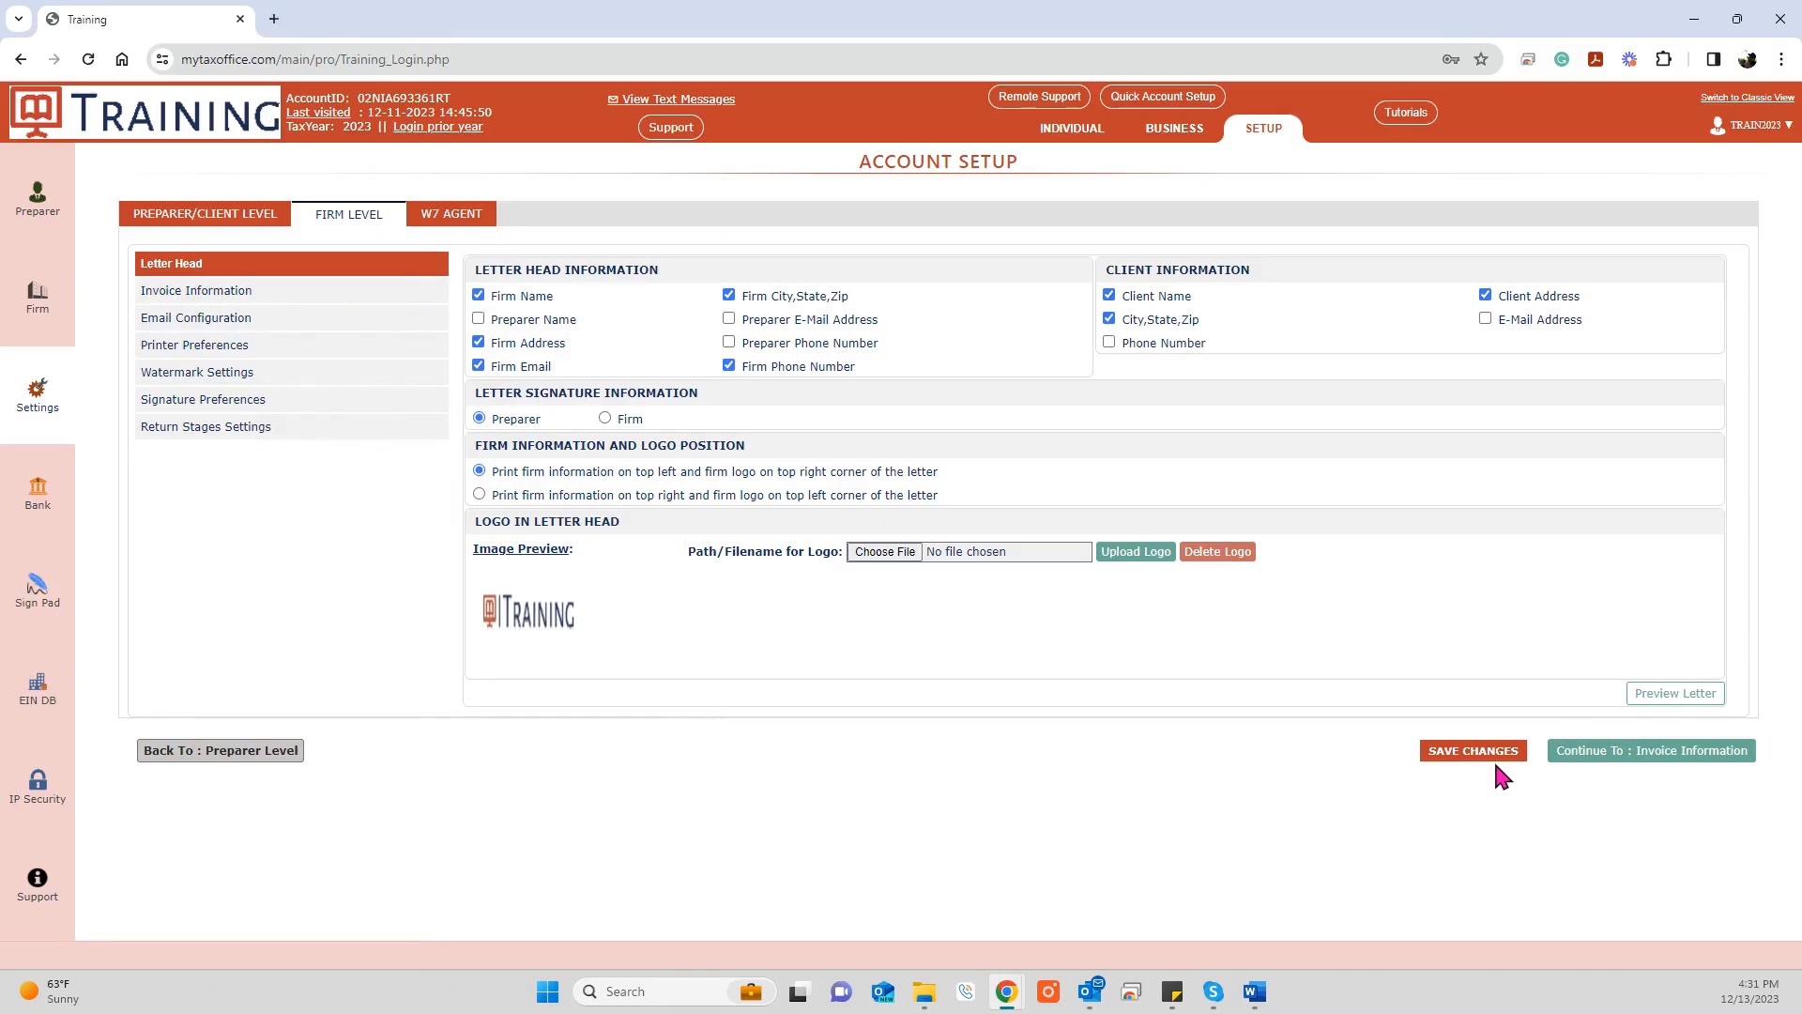
left_click(1481, 758)
left_click(283, 296)
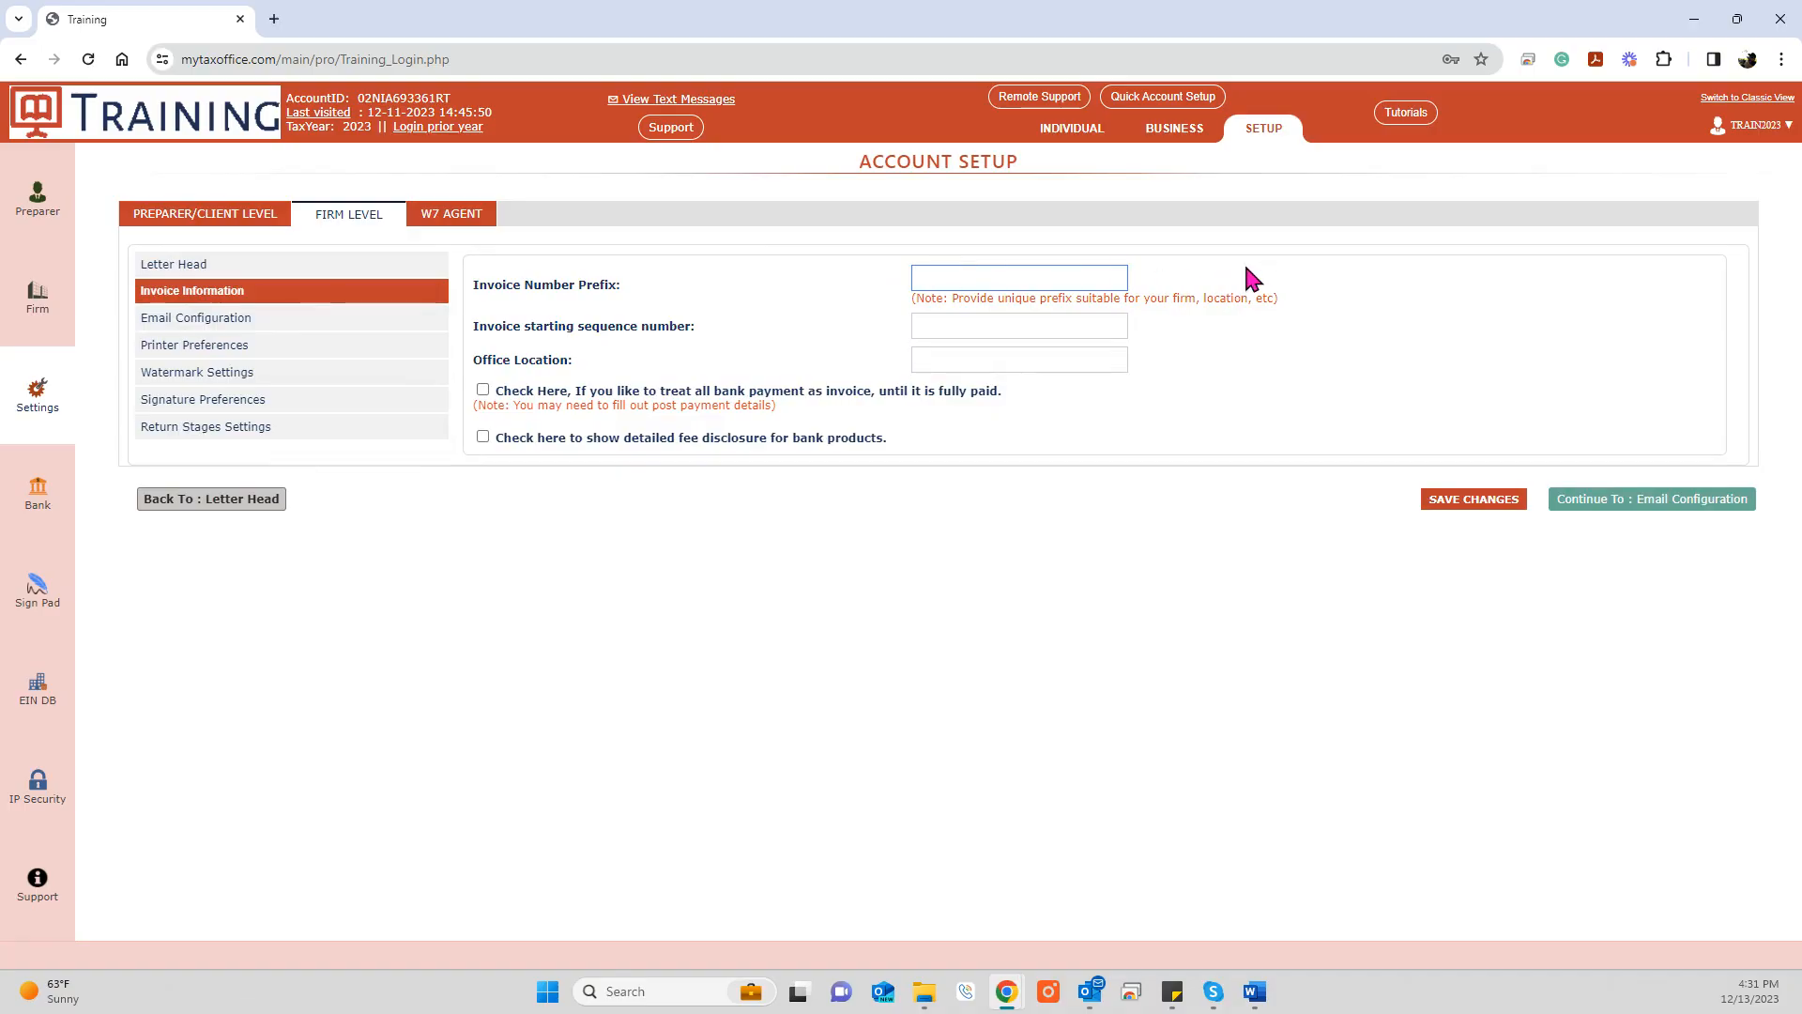
Step: Enter invoice prefix 2023, starting sequence number 1501 and office location SAN DIEGO
type("2023")
key("Tab")
type("1501")
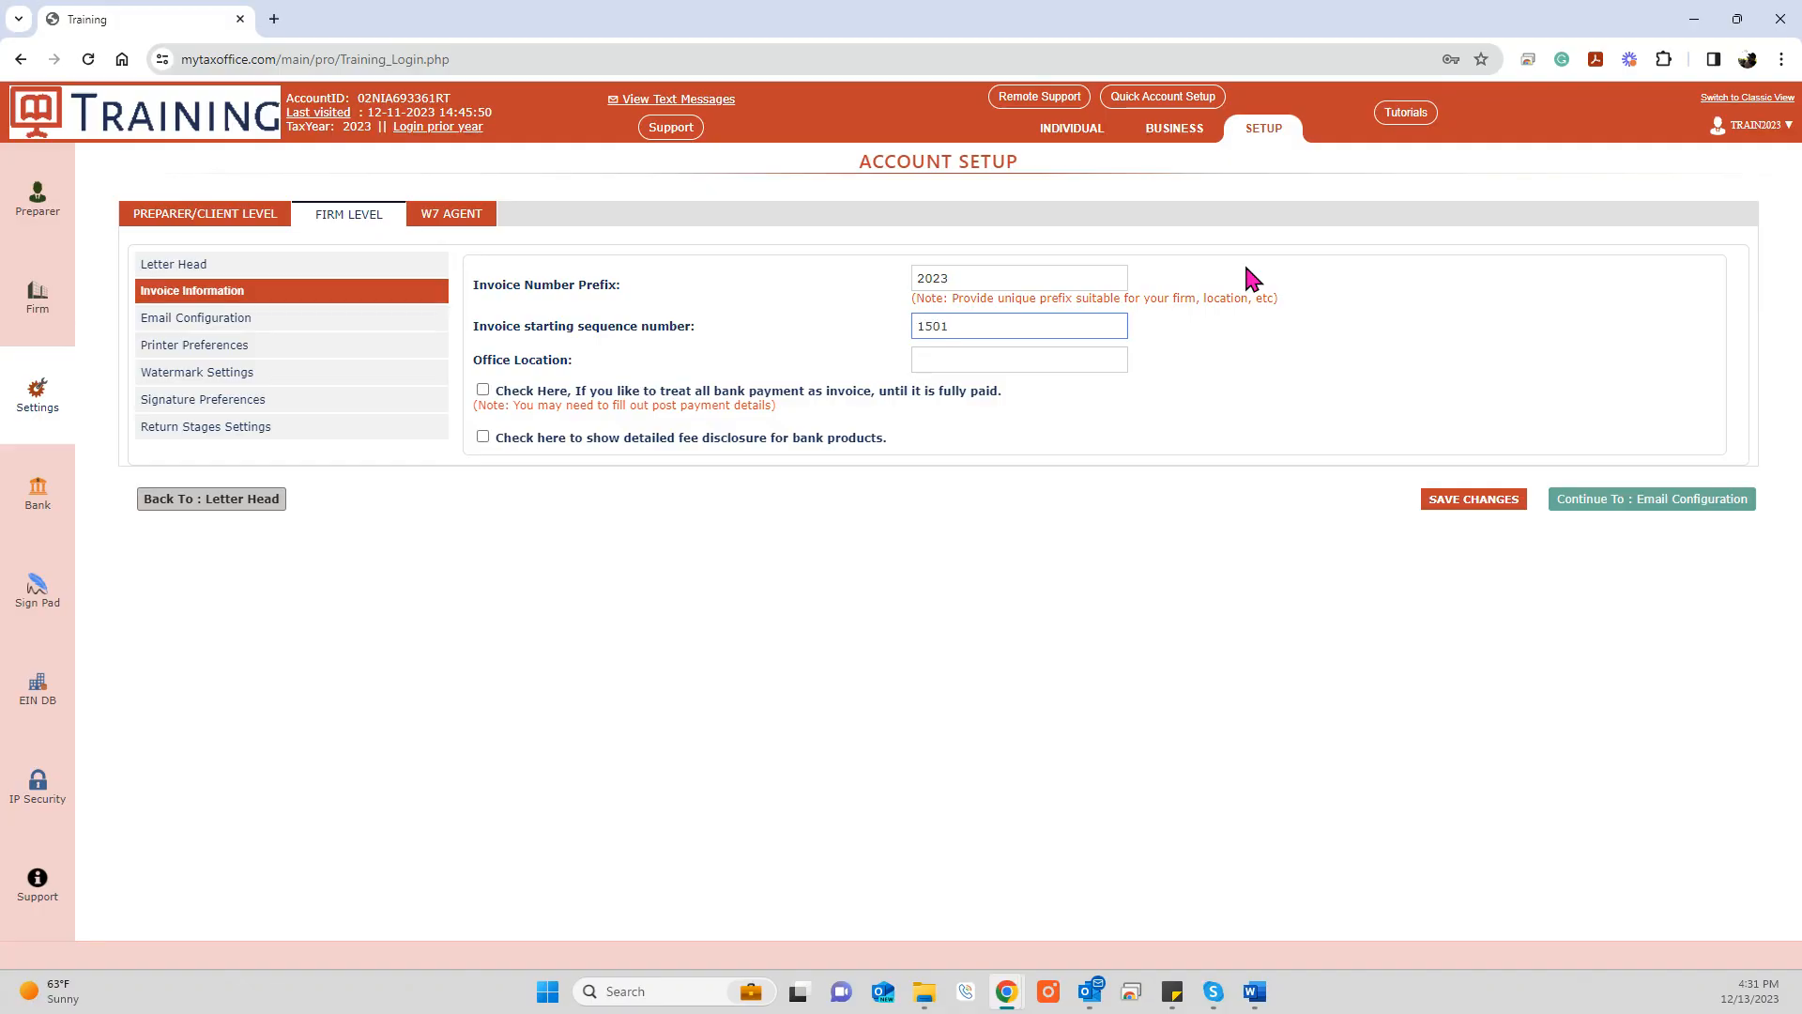
key("Tab")
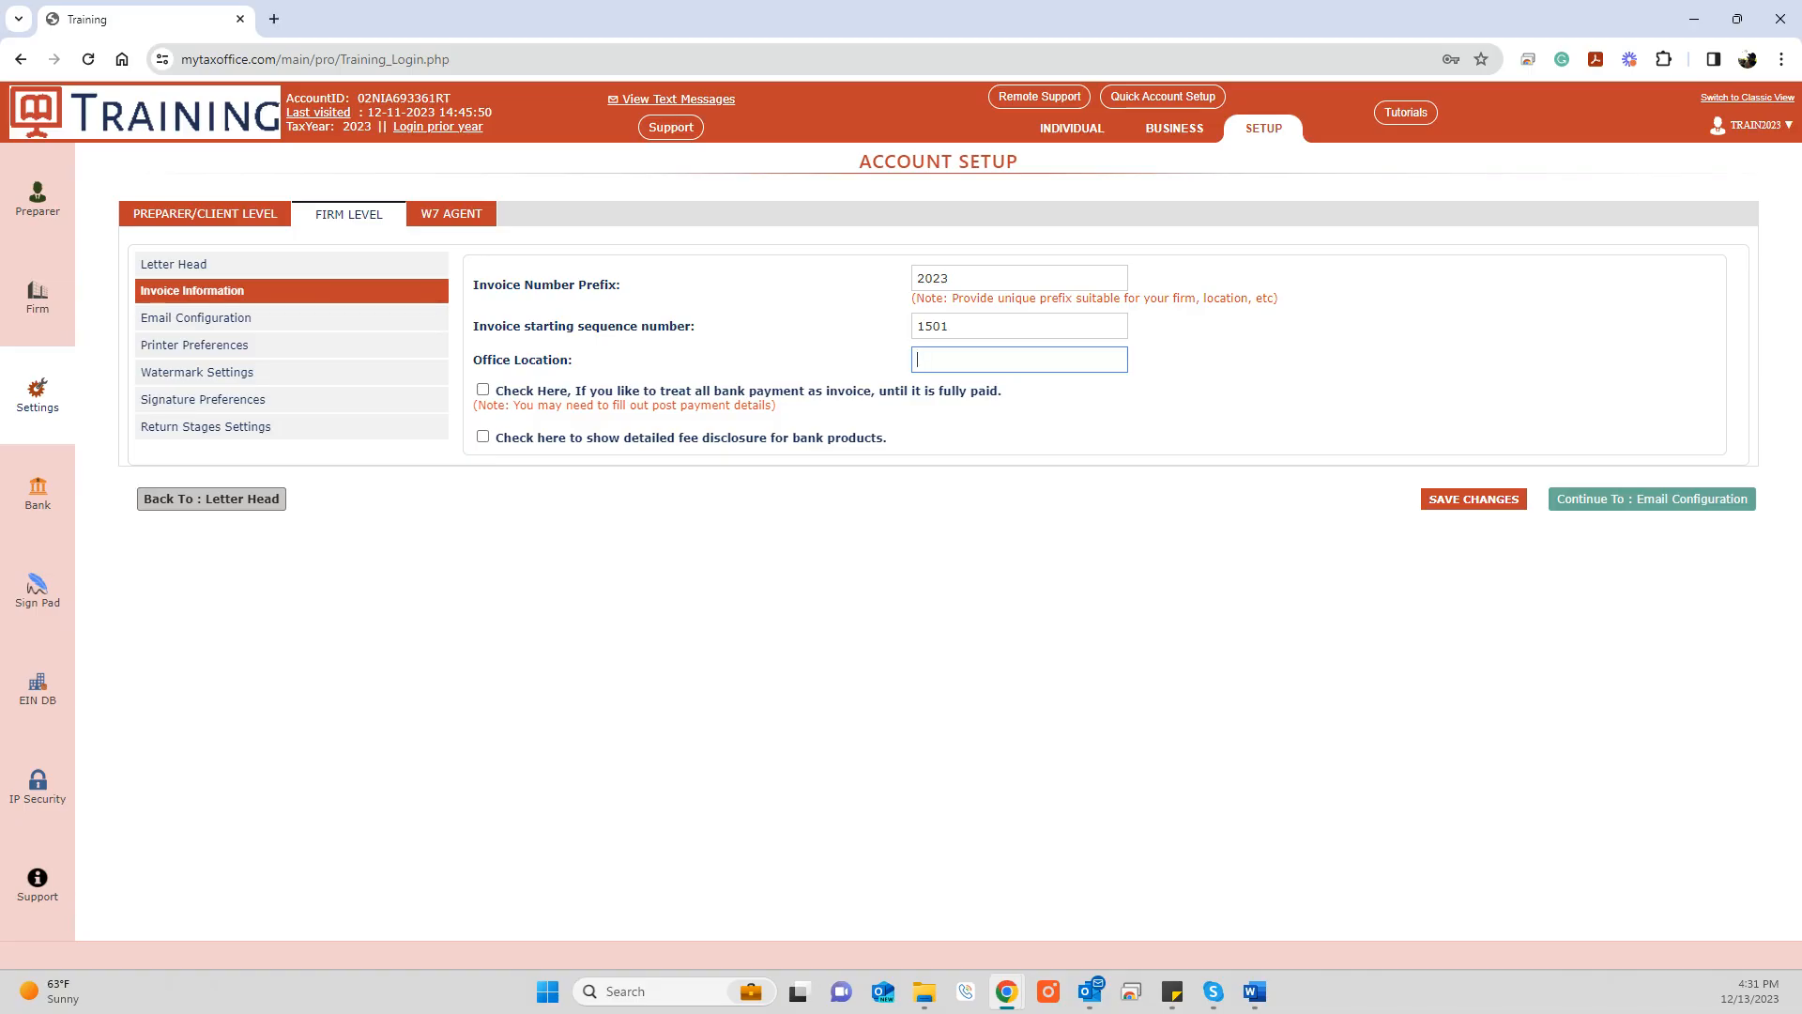
key("alt+Tab")
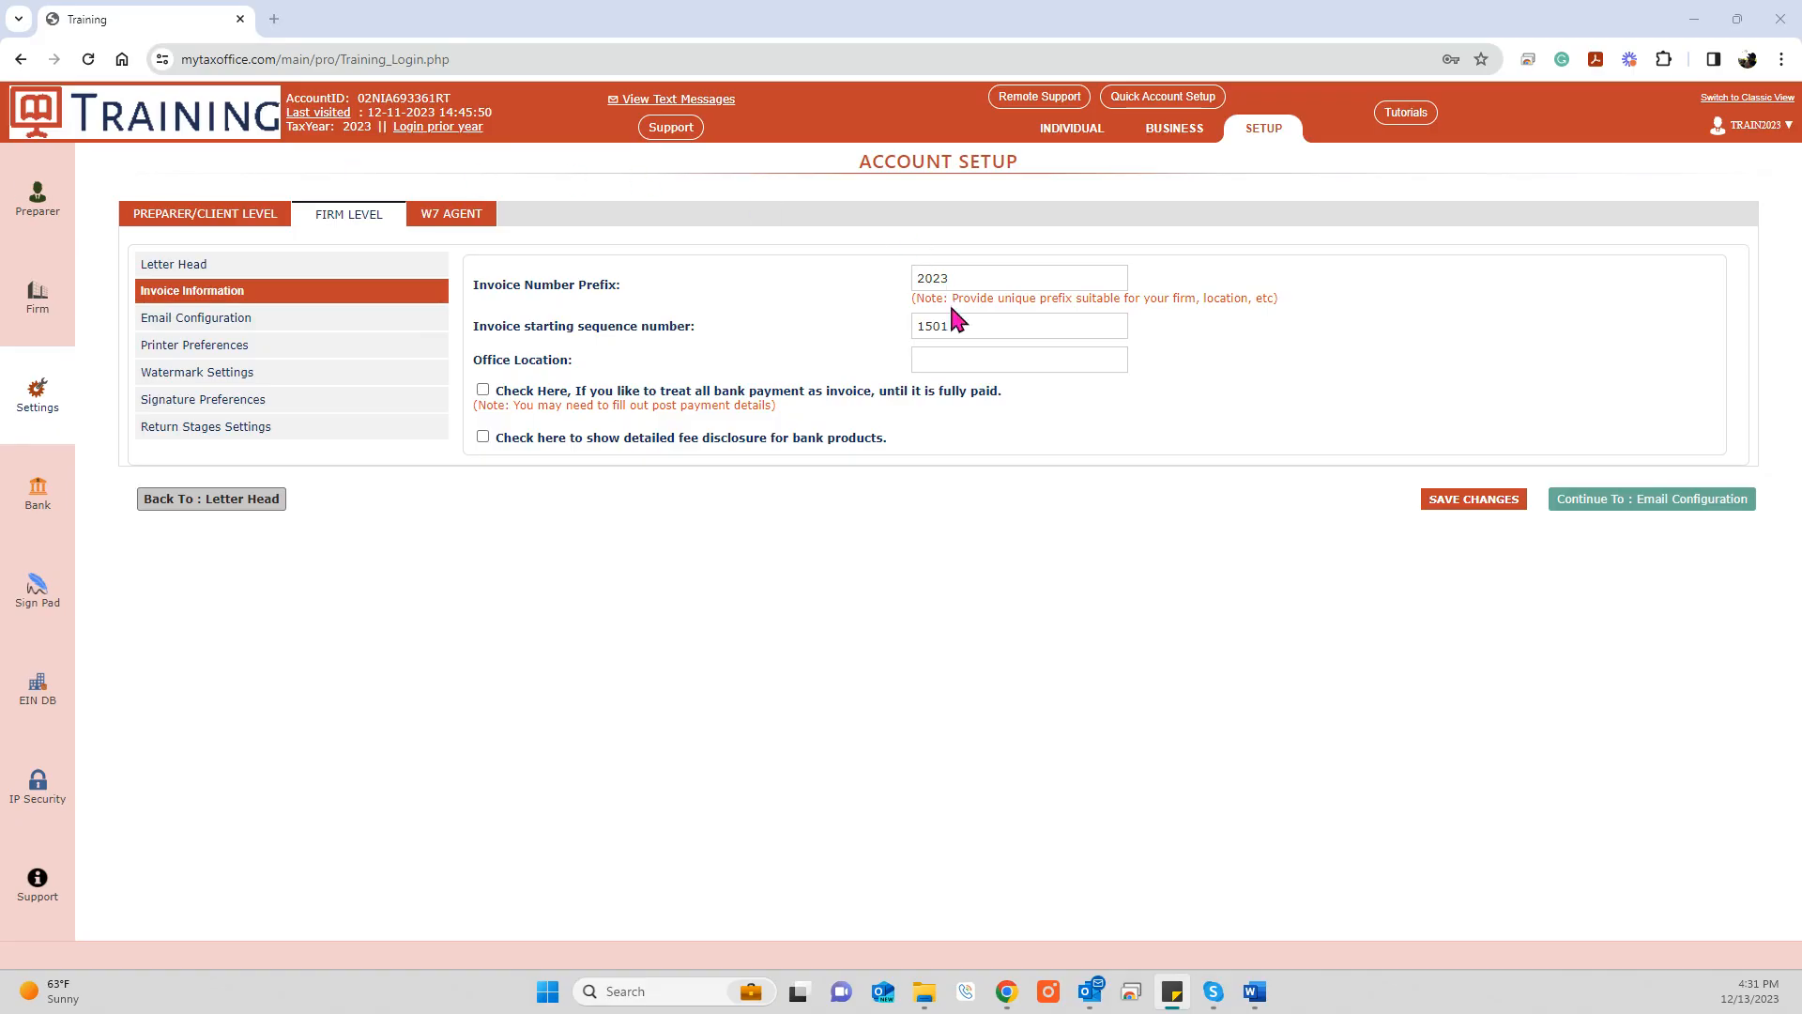
left_click(936, 362)
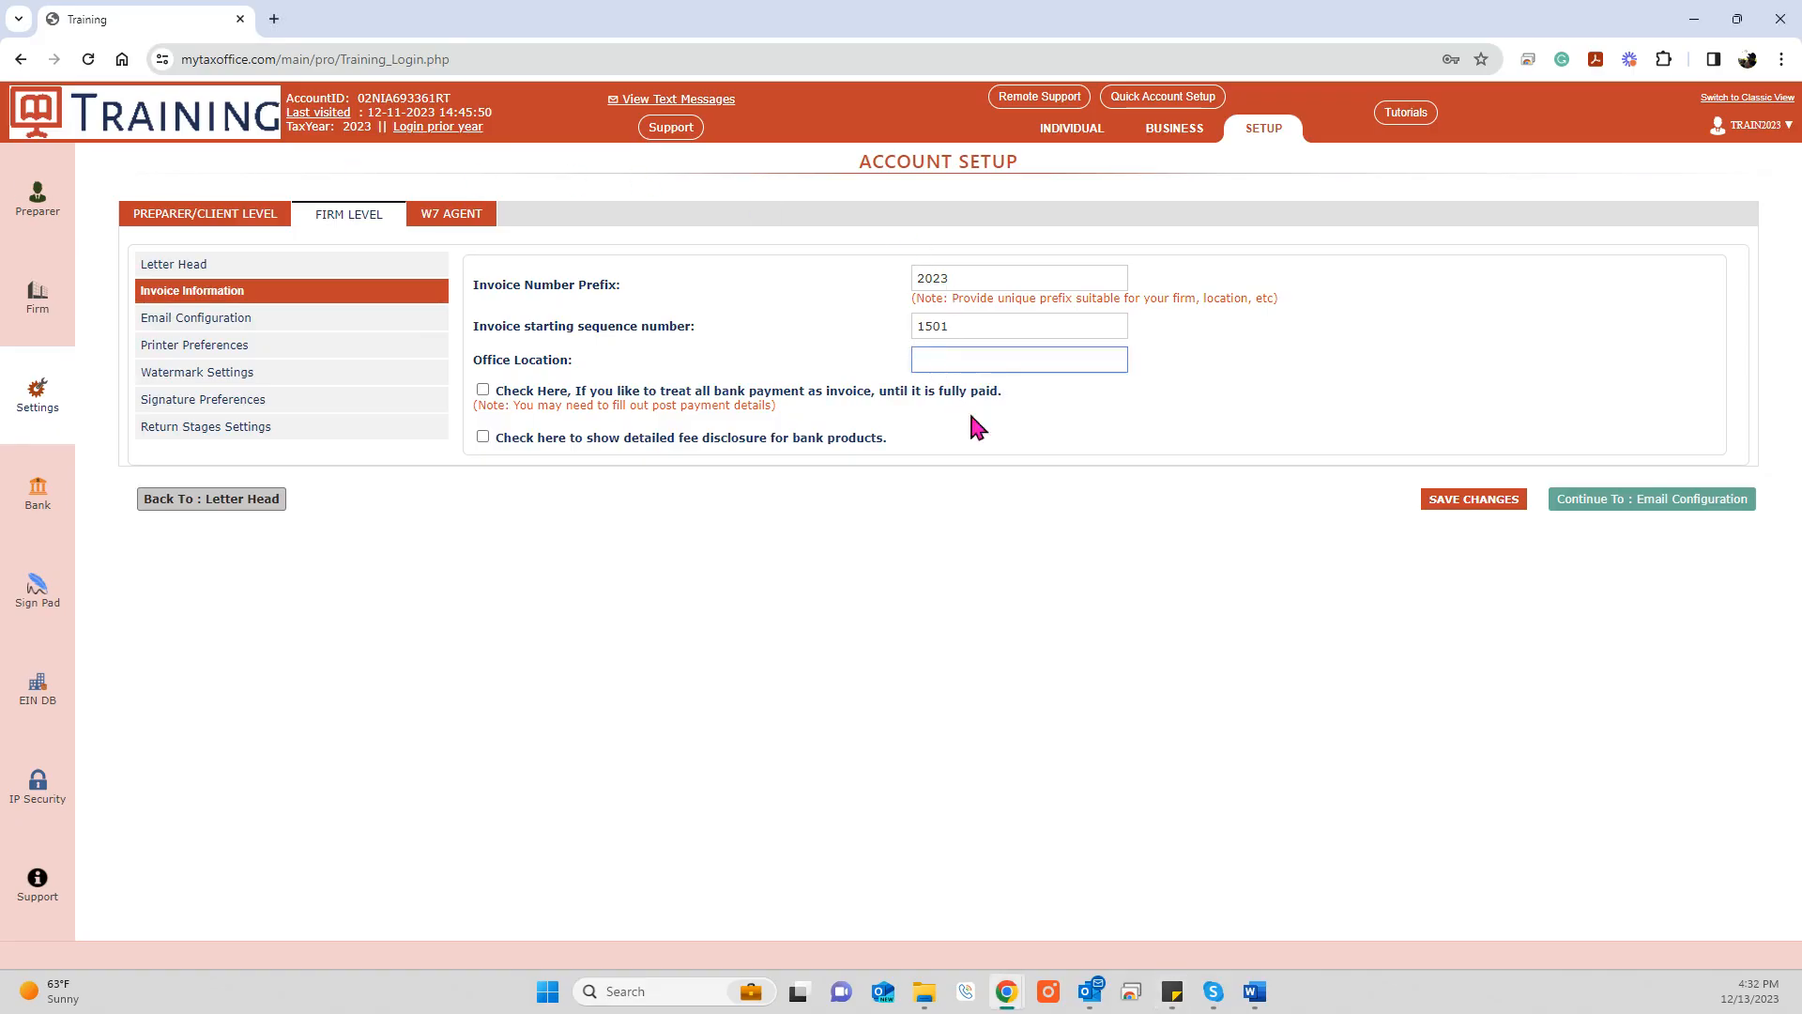
type("SAN DIEGO")
Step: Leave both bank-payment options unchecked and save the invoice information settings
left_click_drag(657, 392, 1002, 394)
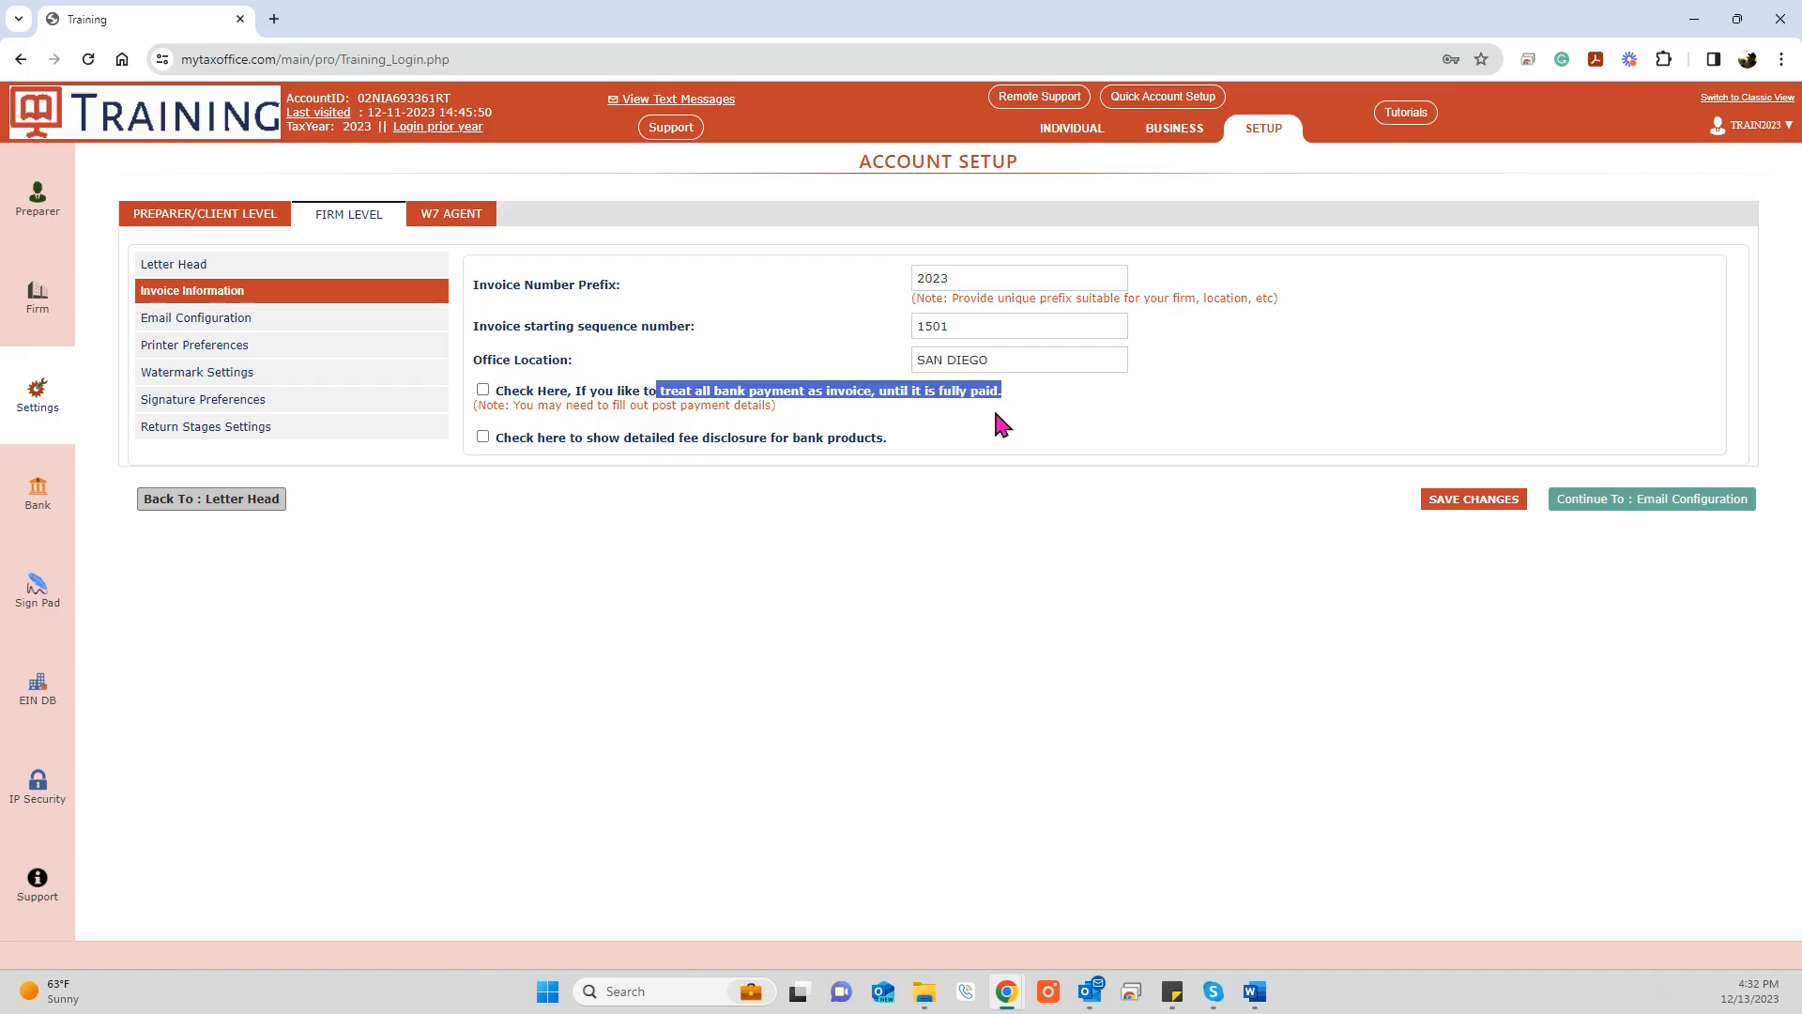
left_click(567, 439)
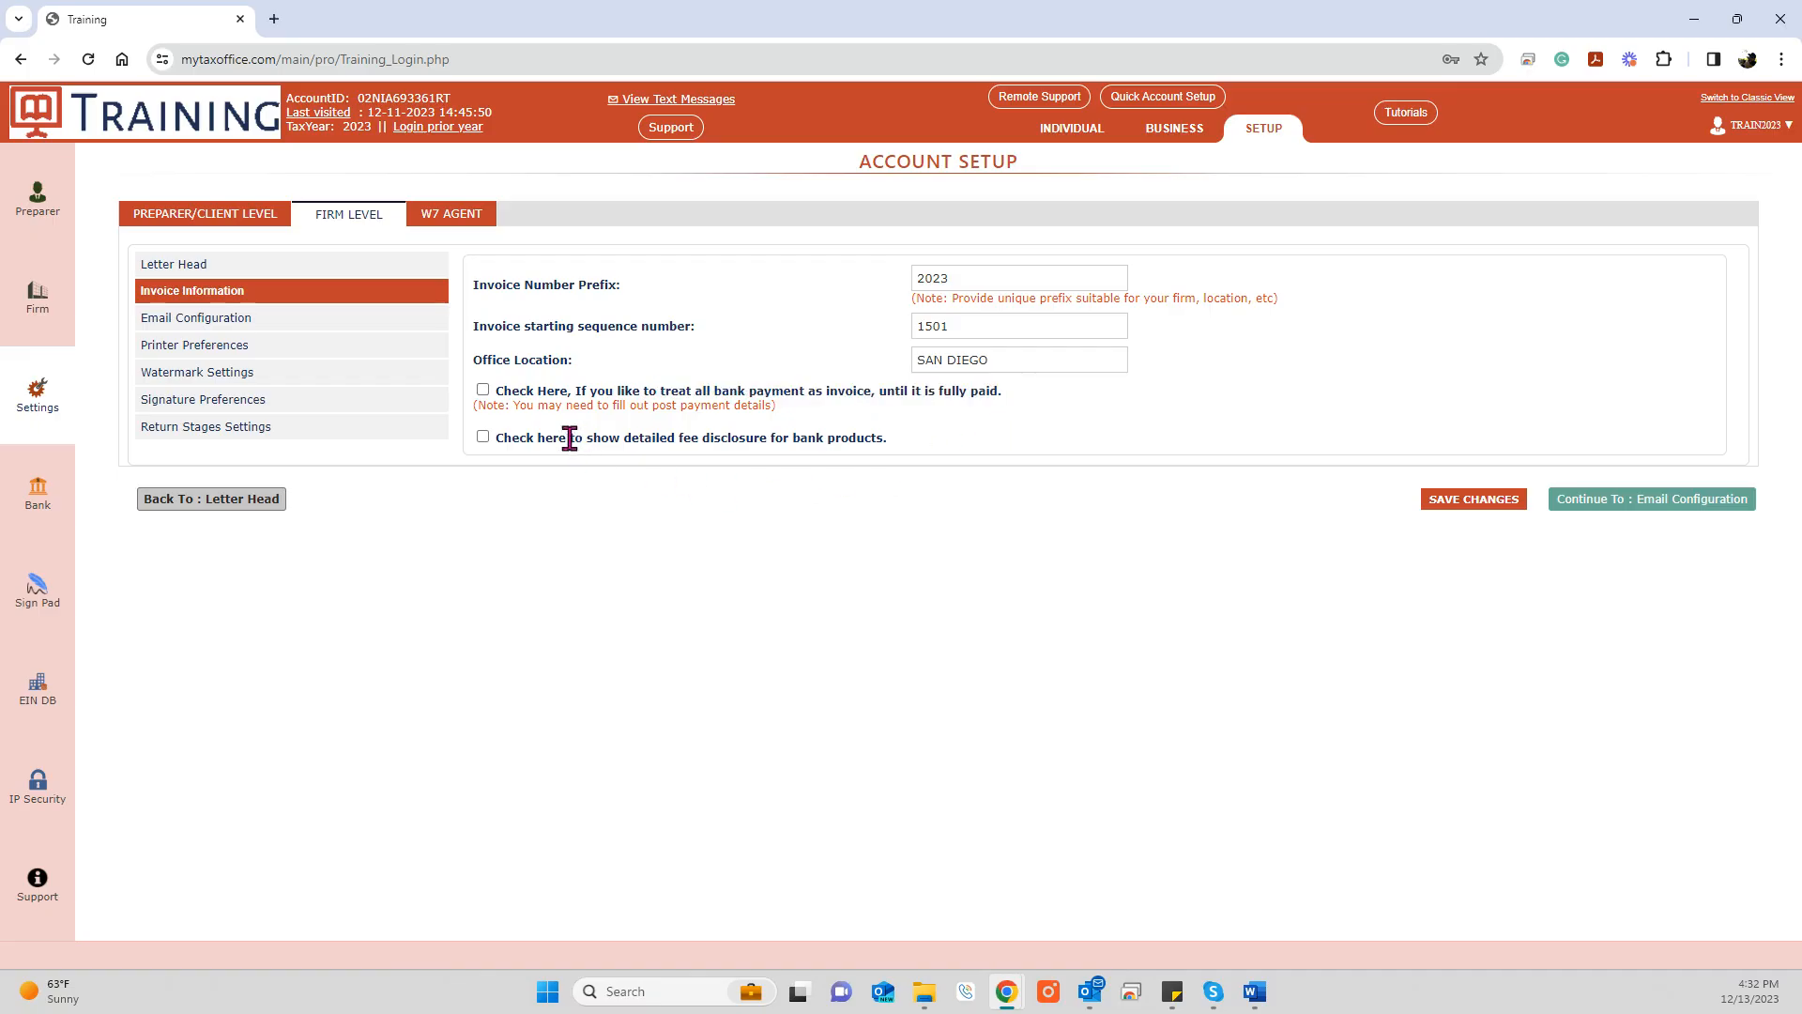
left_click_drag(494, 438, 896, 455)
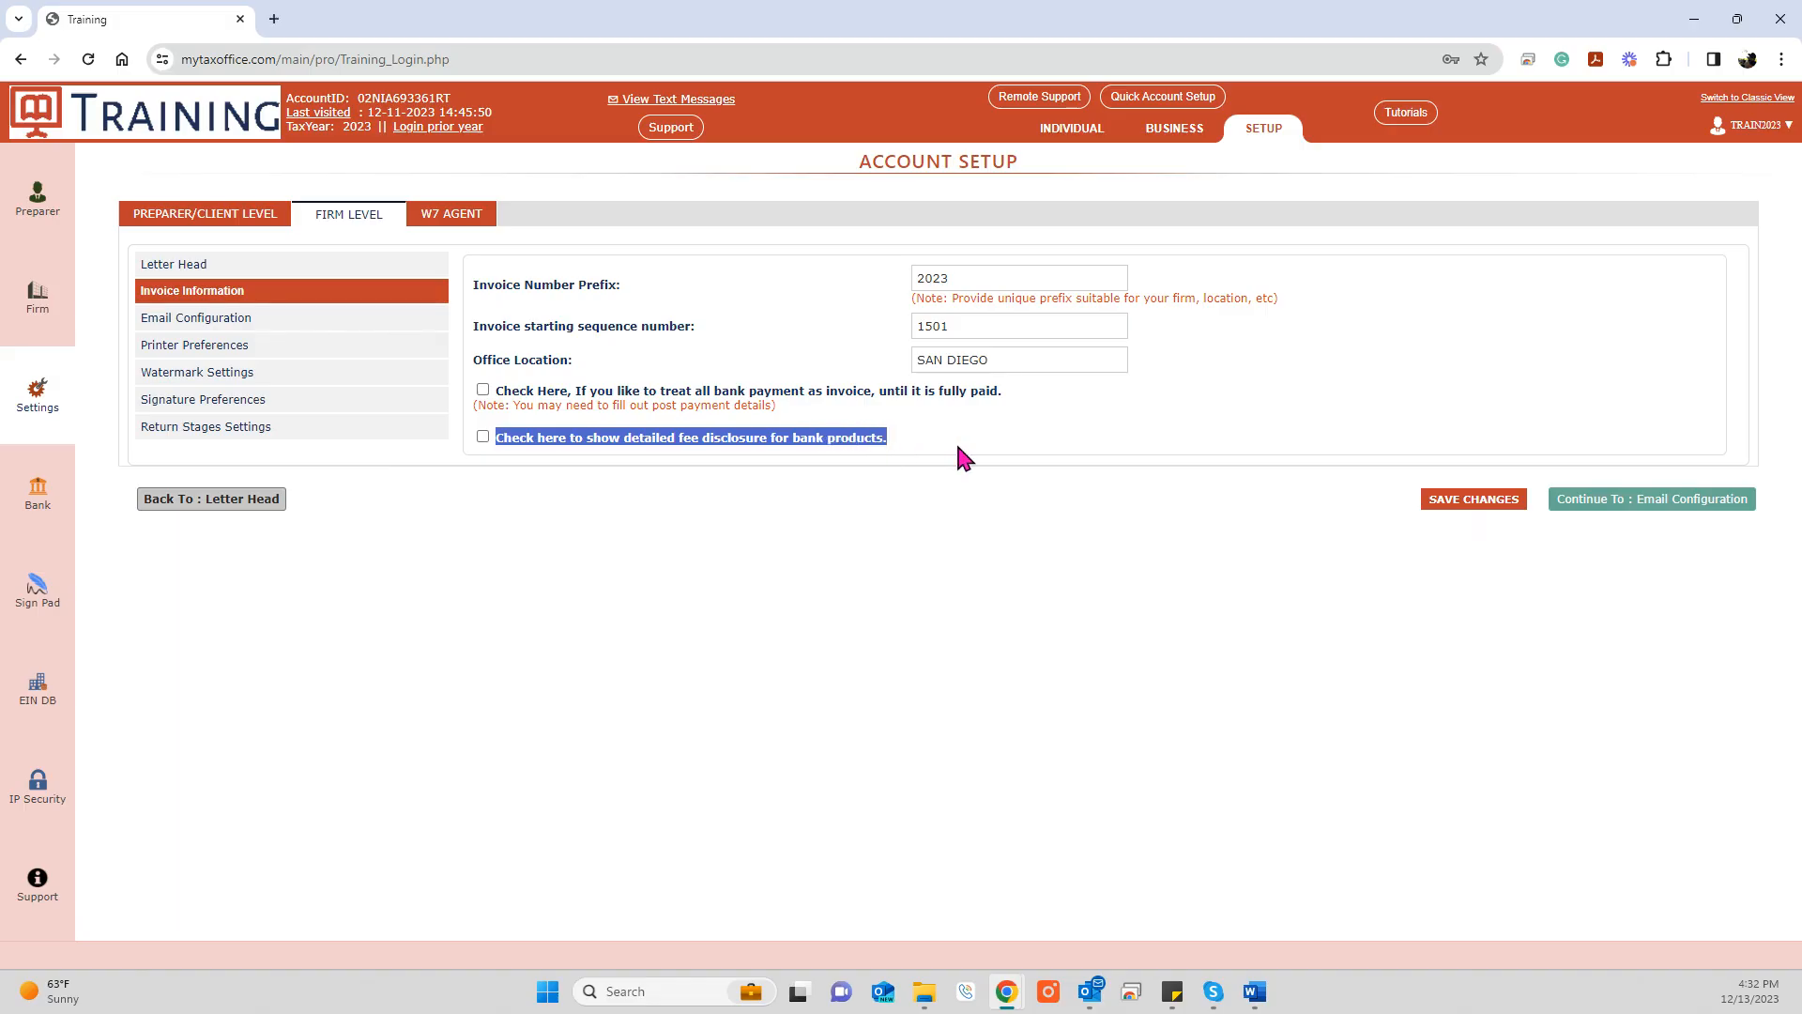
left_click(1473, 507)
left_click(270, 314)
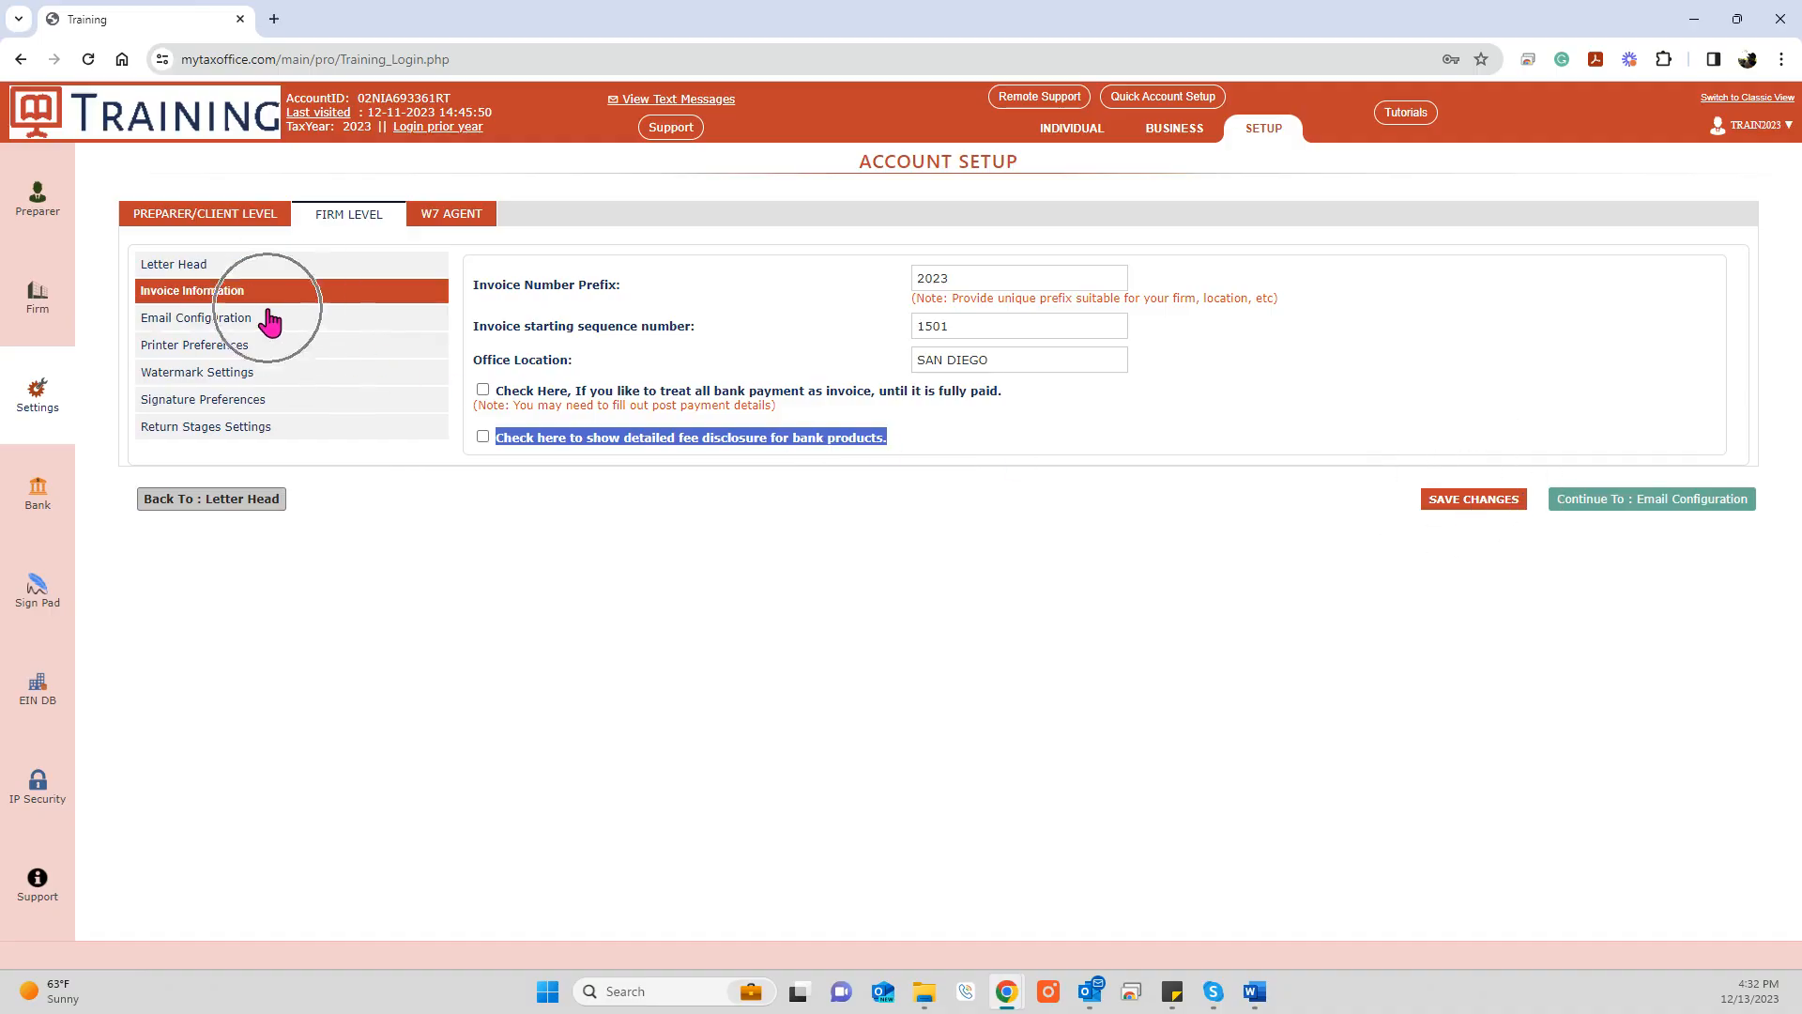
Step: Show the Email Configuration page and scroll through the preparer-copy subject and mail template
left_click(1629, 507)
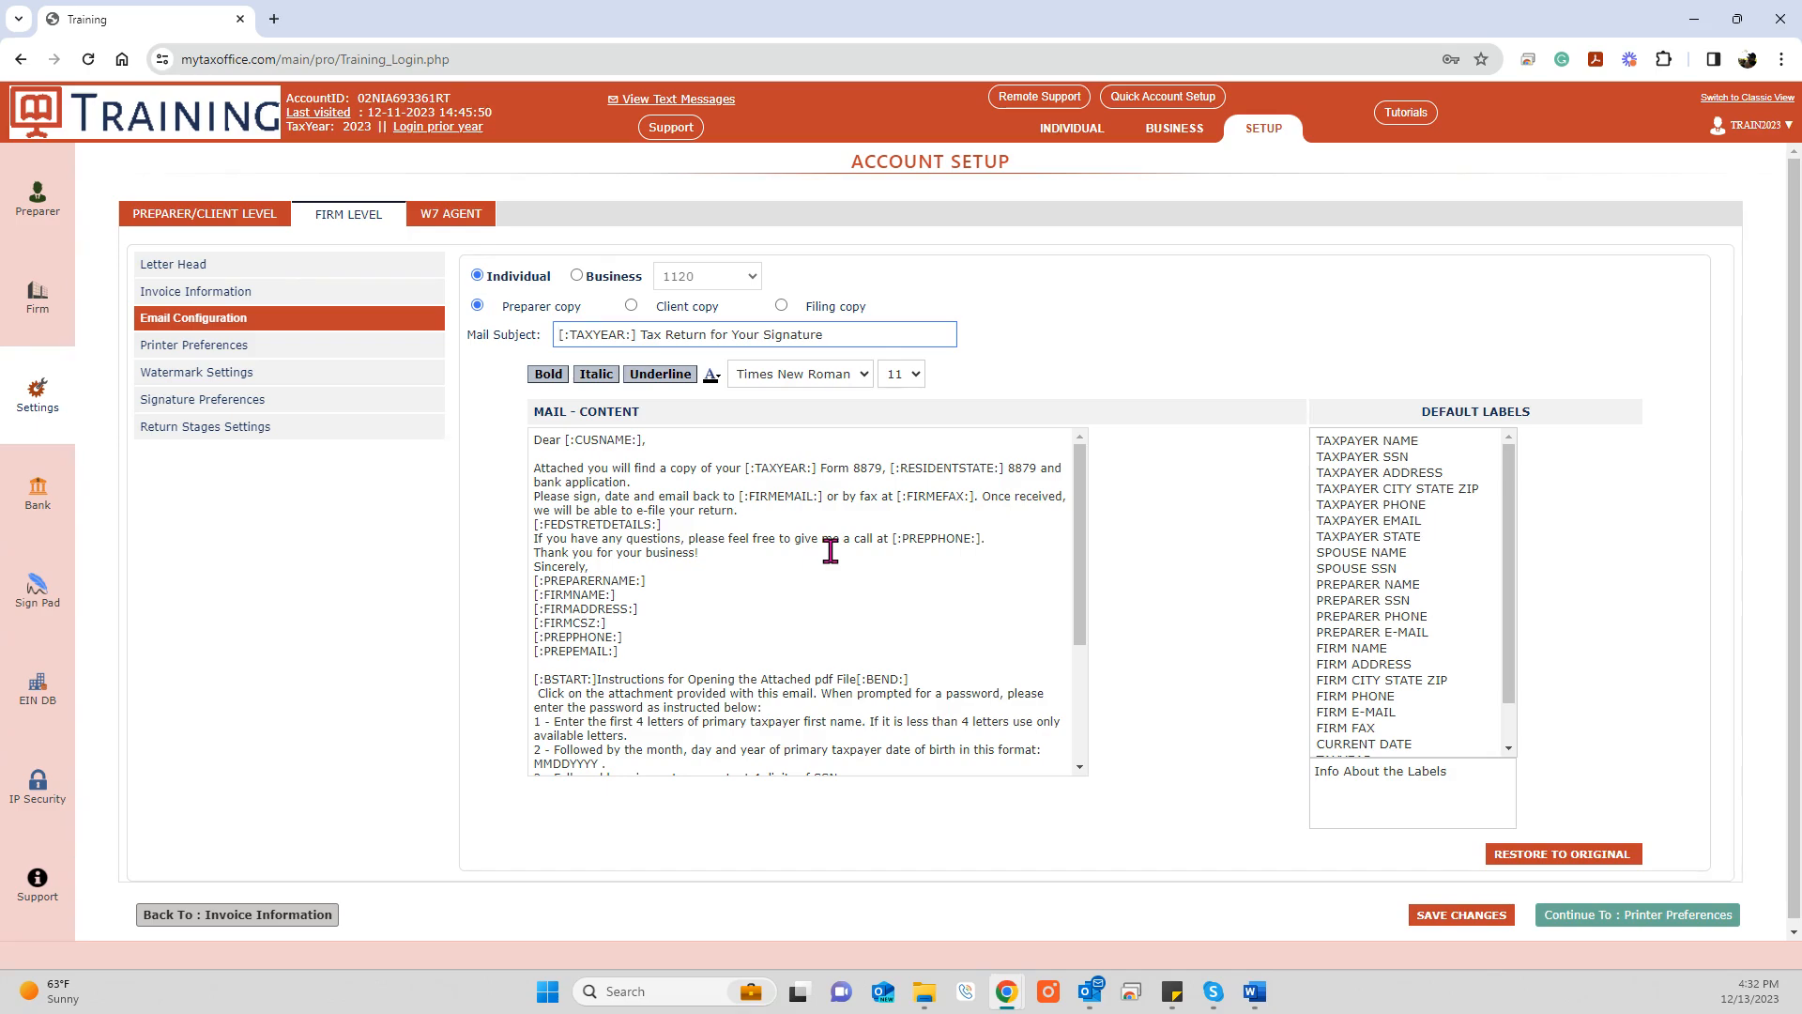
scroll(830, 551, "down", 3)
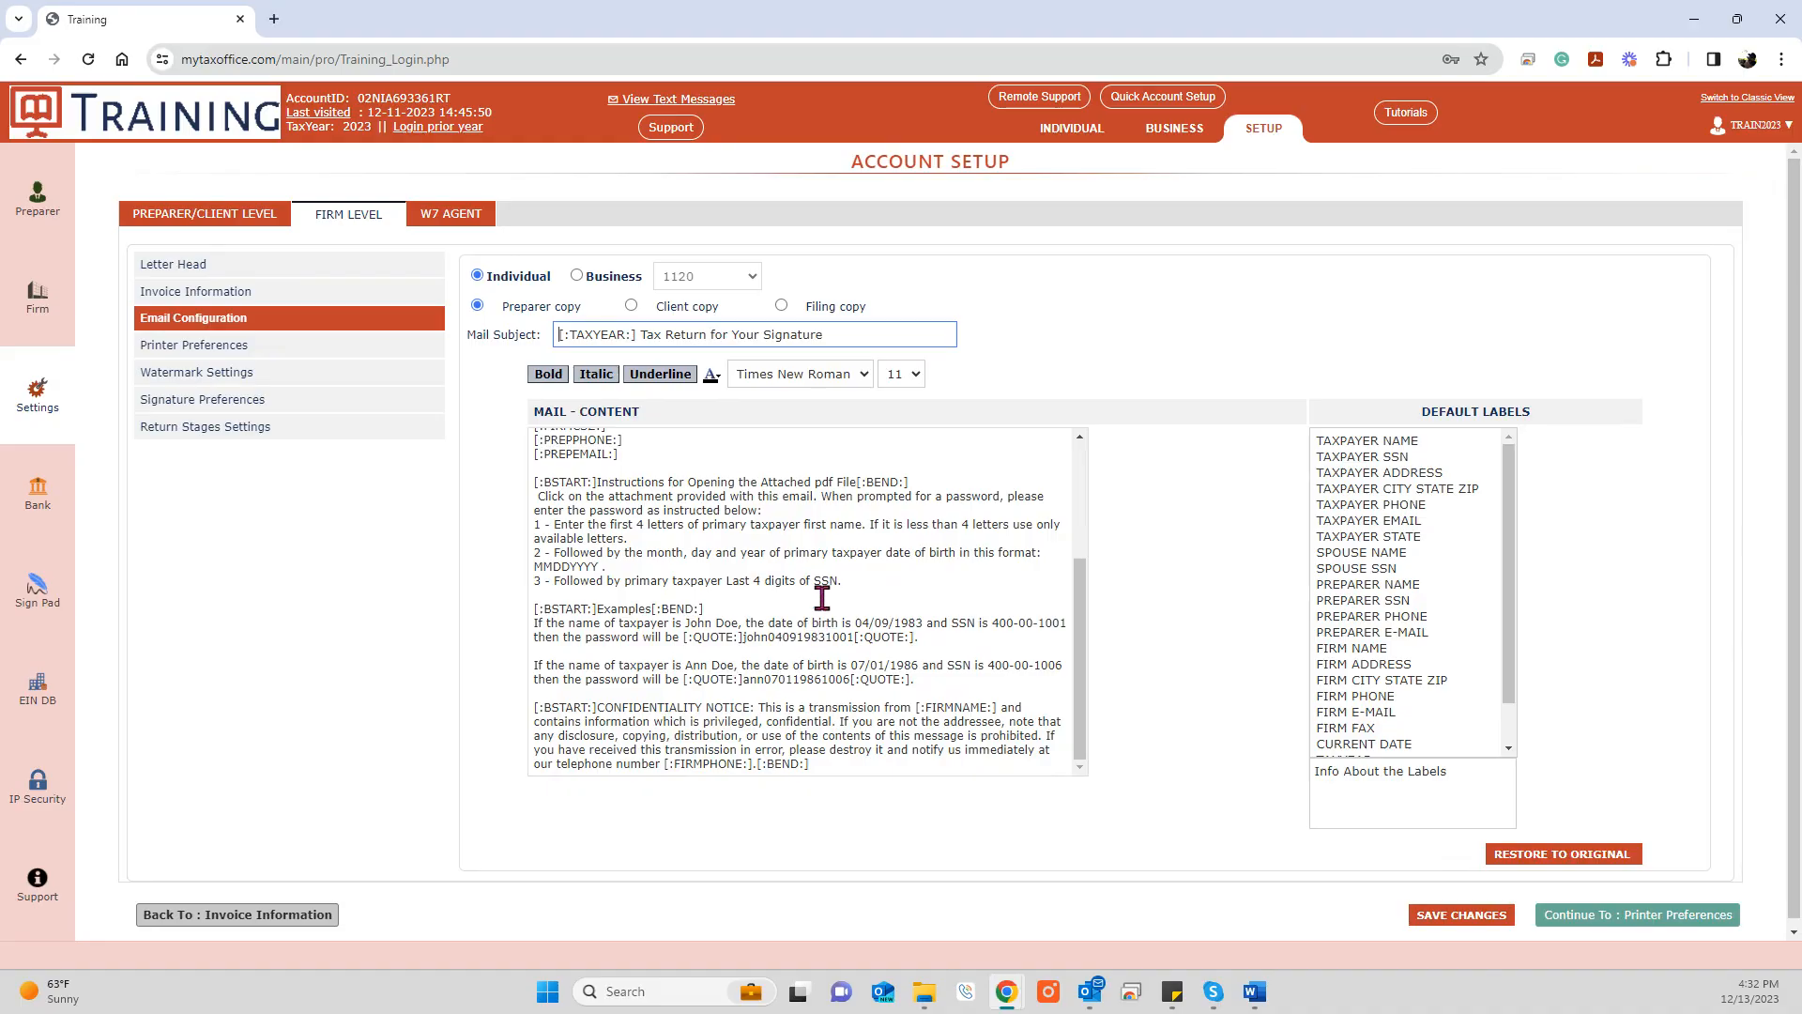
scroll(823, 598, "up", 3)
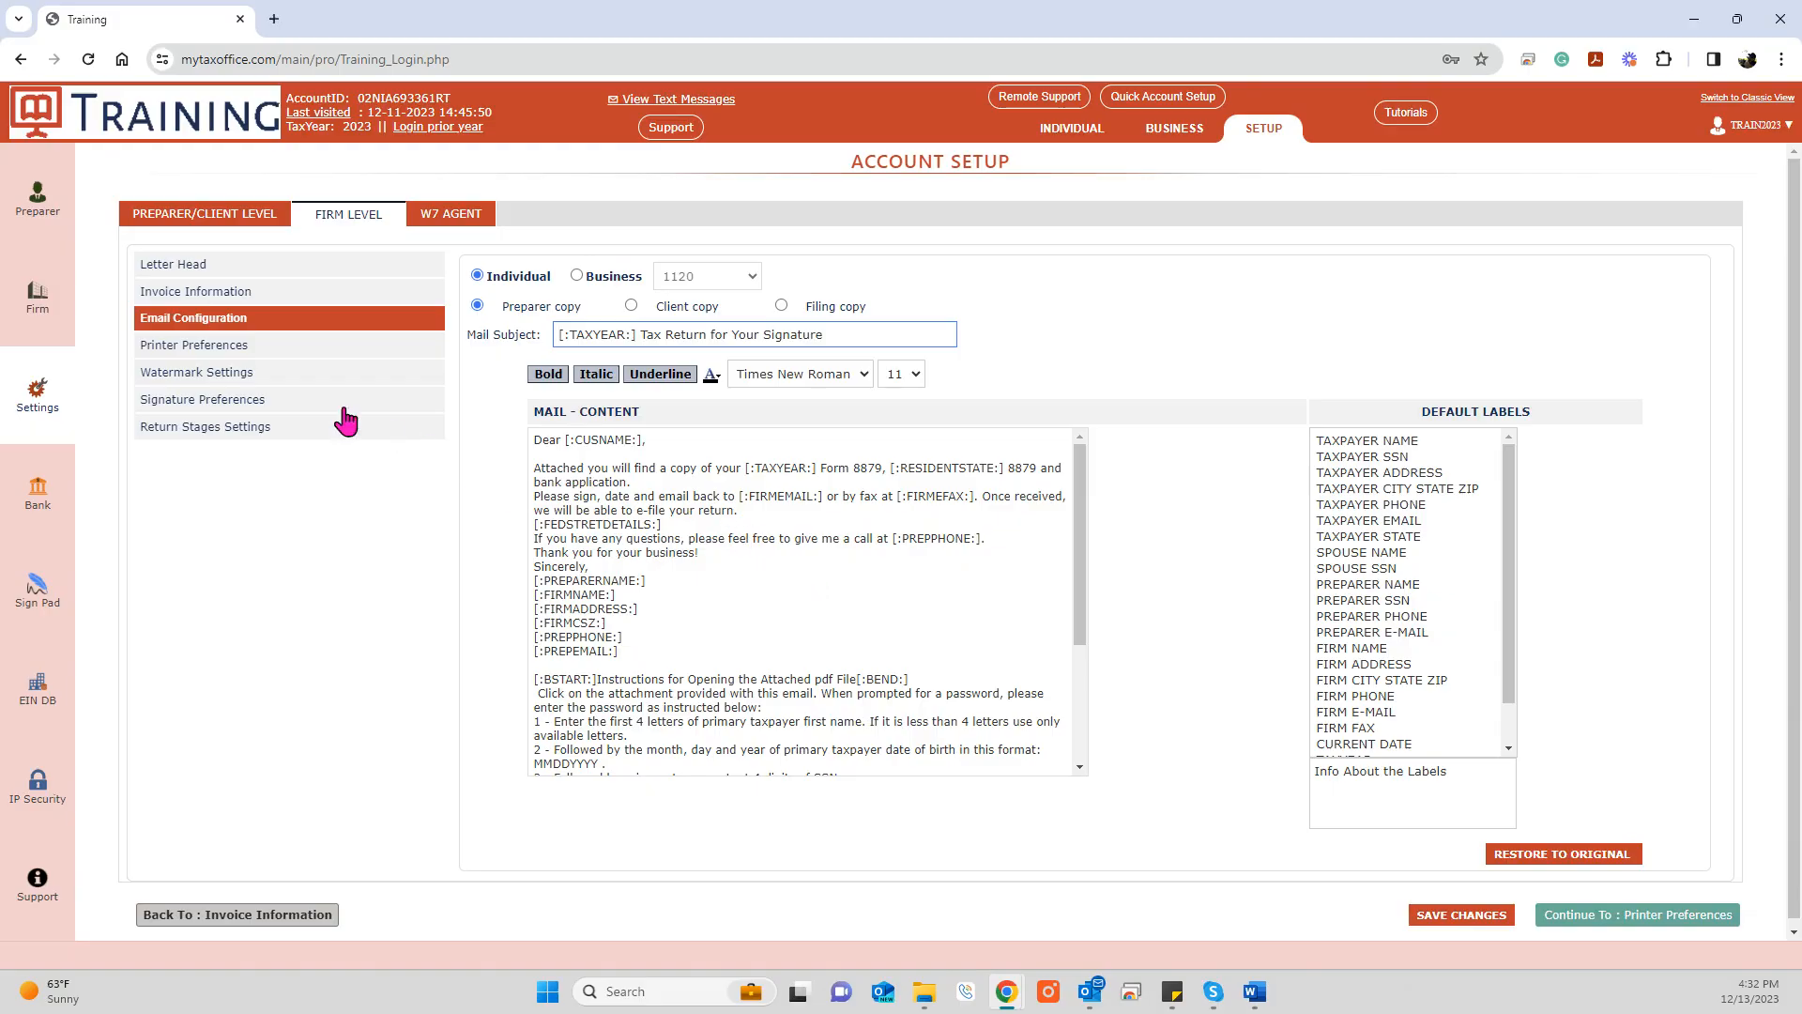
Step: In Printer Preferences, set the preparer copy to print Signature Forms Only
left_click(234, 357)
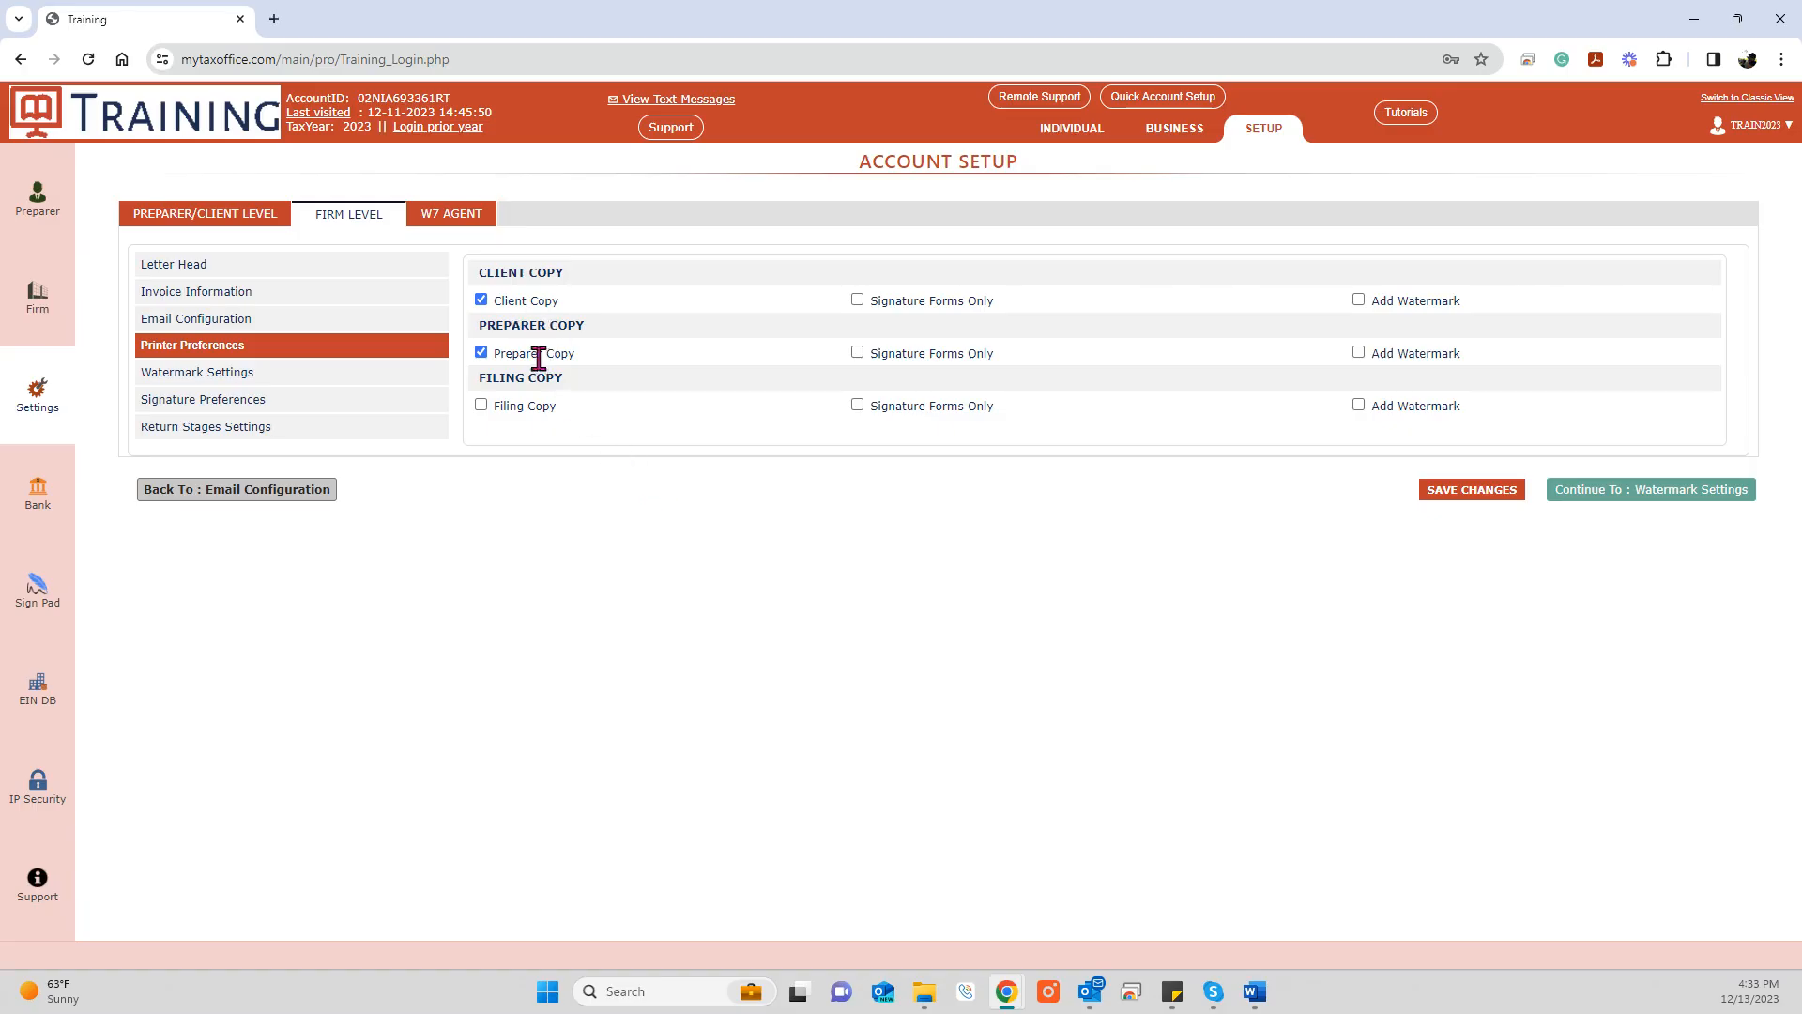
left_click_drag(492, 355, 599, 374)
left_click(724, 371)
Step: Set the PREVIEW ONLY watermark to diagonal and preview it on a sample 1040 return
left_click(303, 385)
left_click_drag(826, 323, 699, 327)
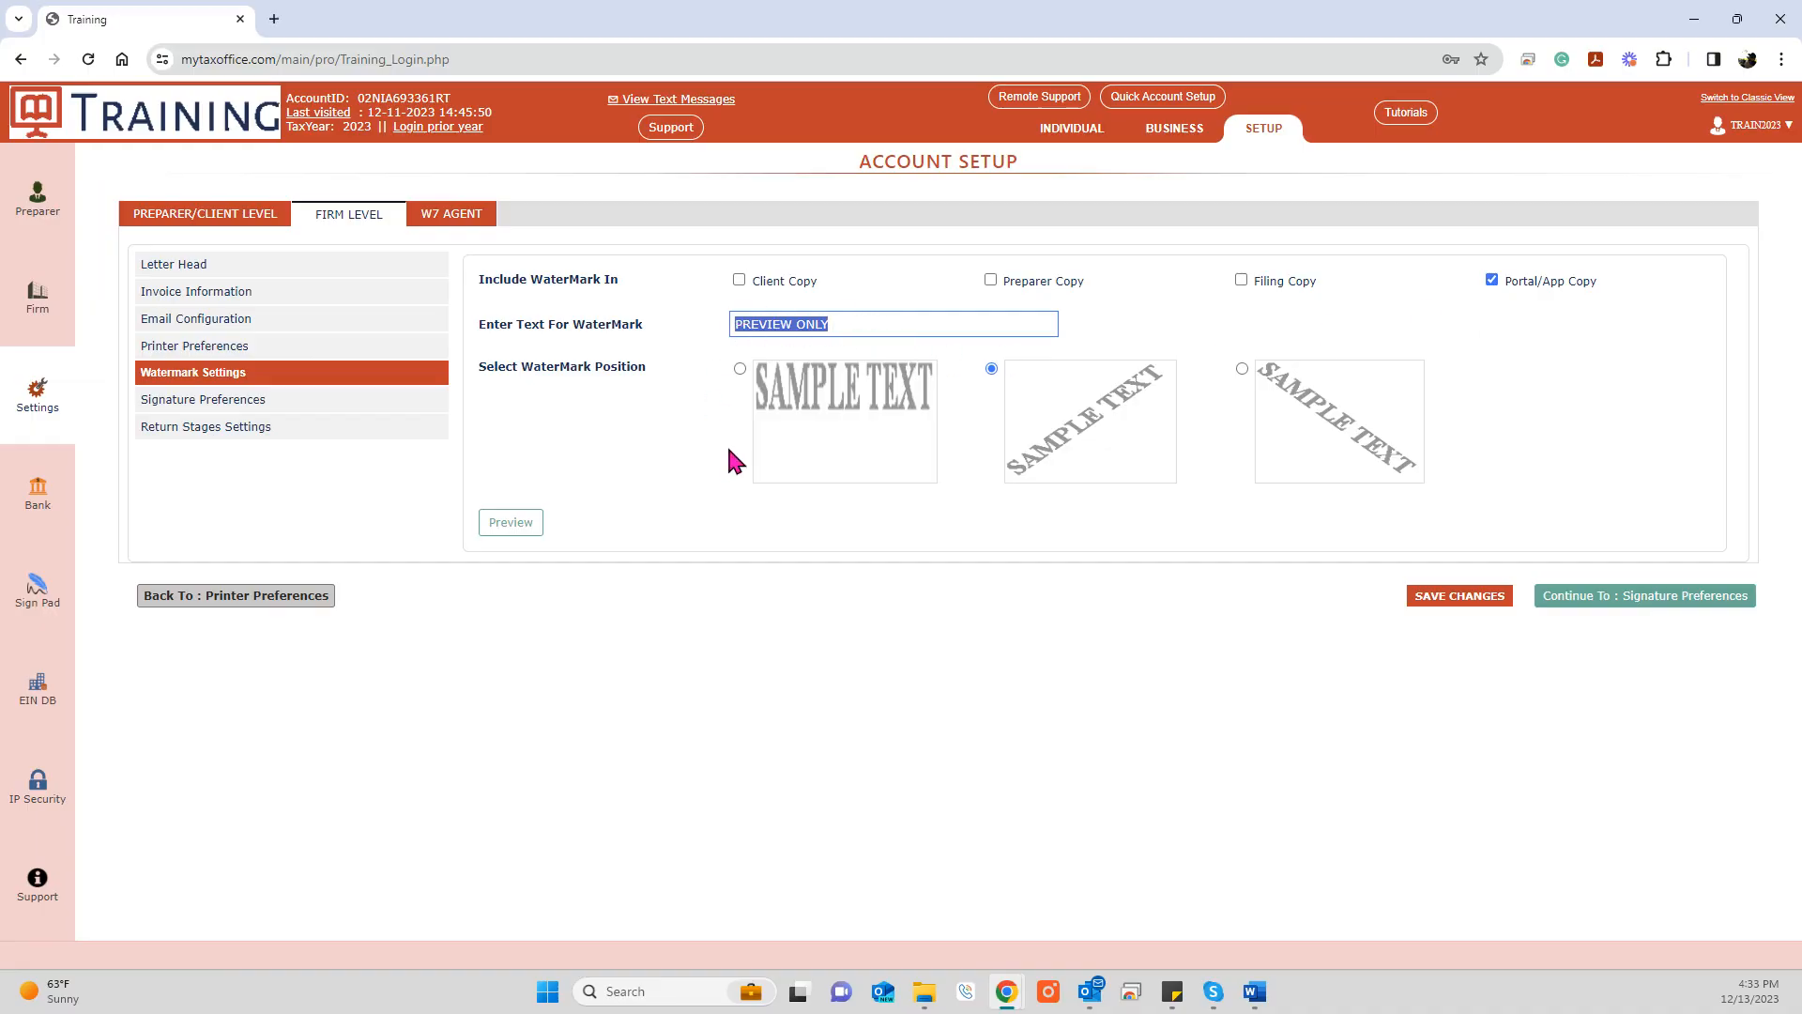
left_click(992, 369)
left_click(510, 526)
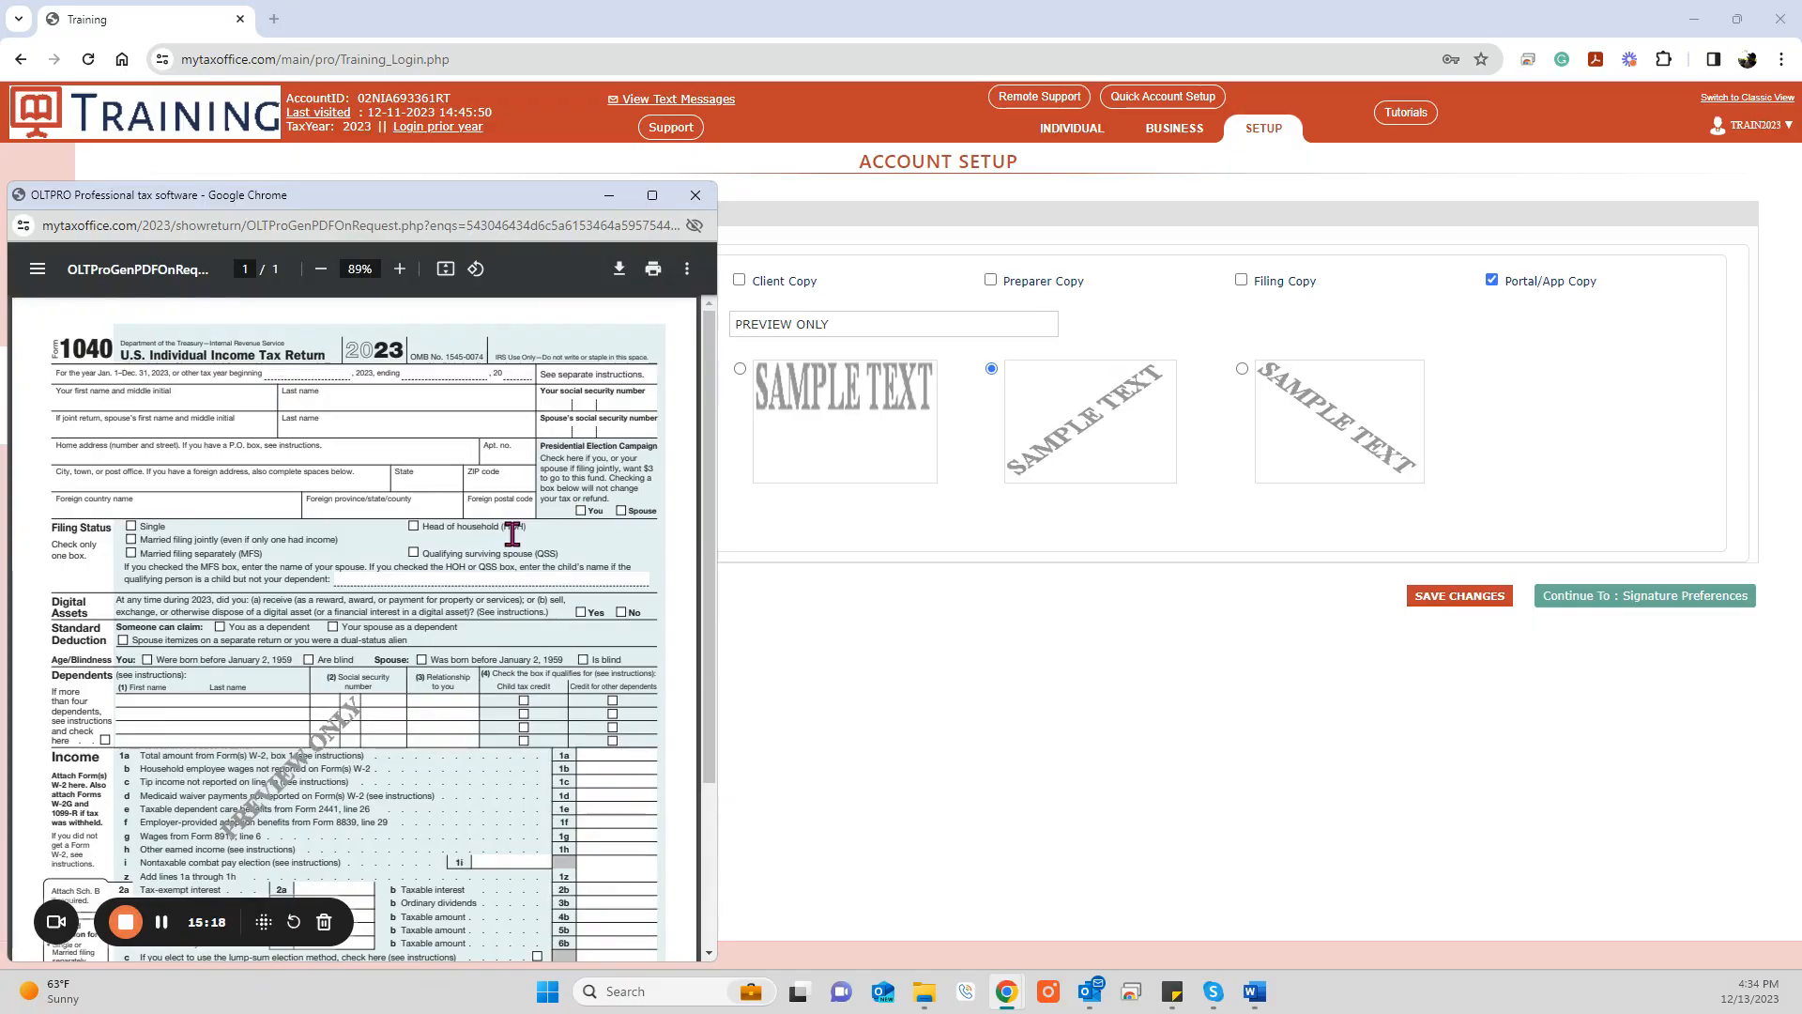
scroll(512, 534, "down", 2)
scroll(513, 533, "up", 3)
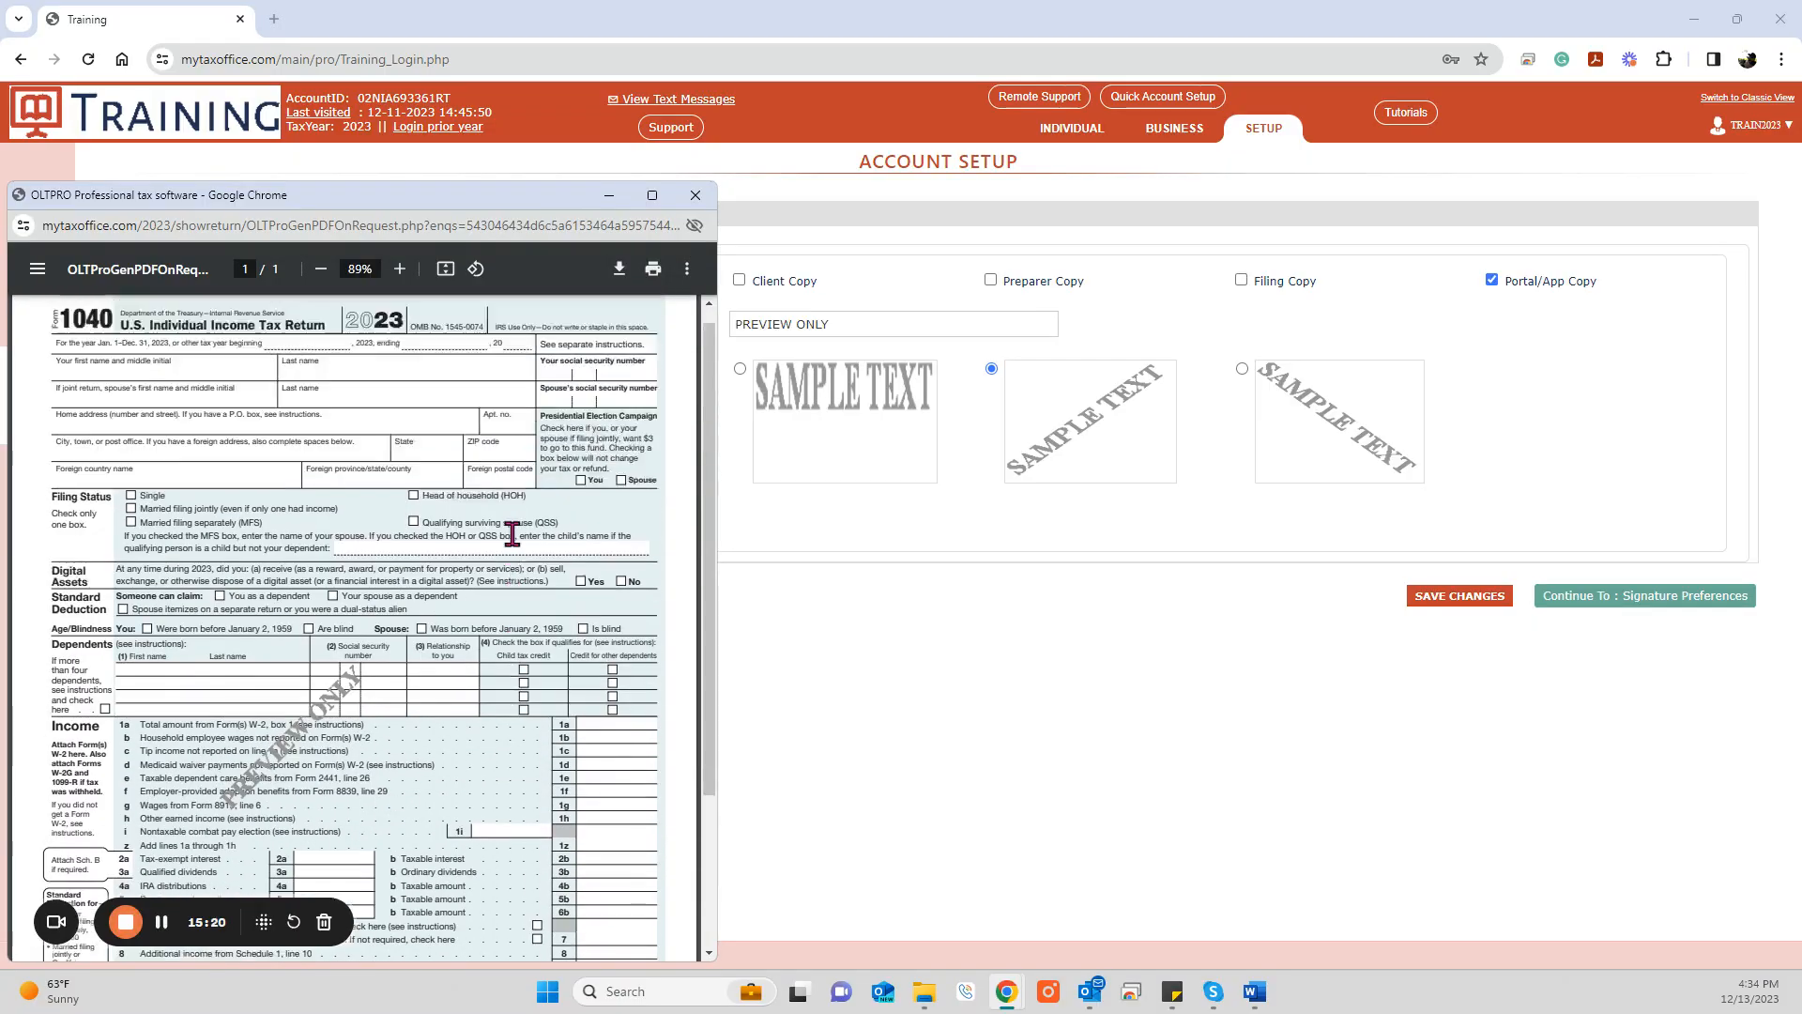
left_click(695, 196)
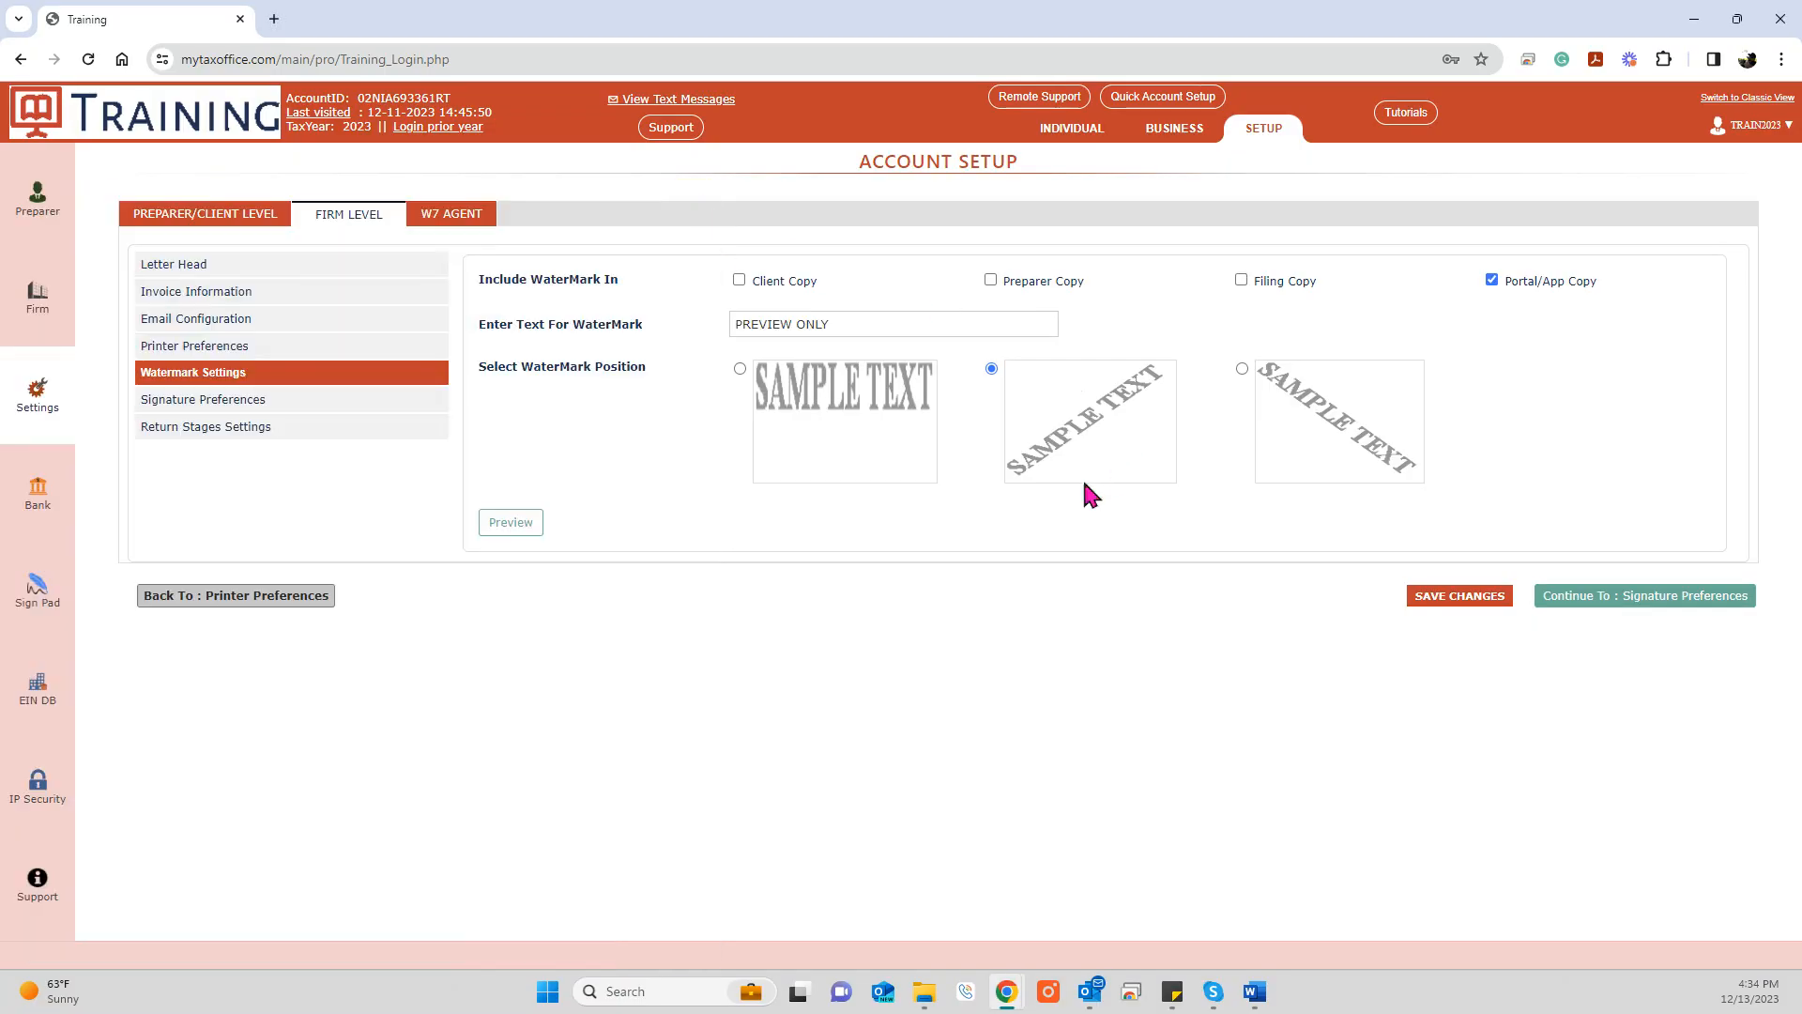
left_click(270, 405)
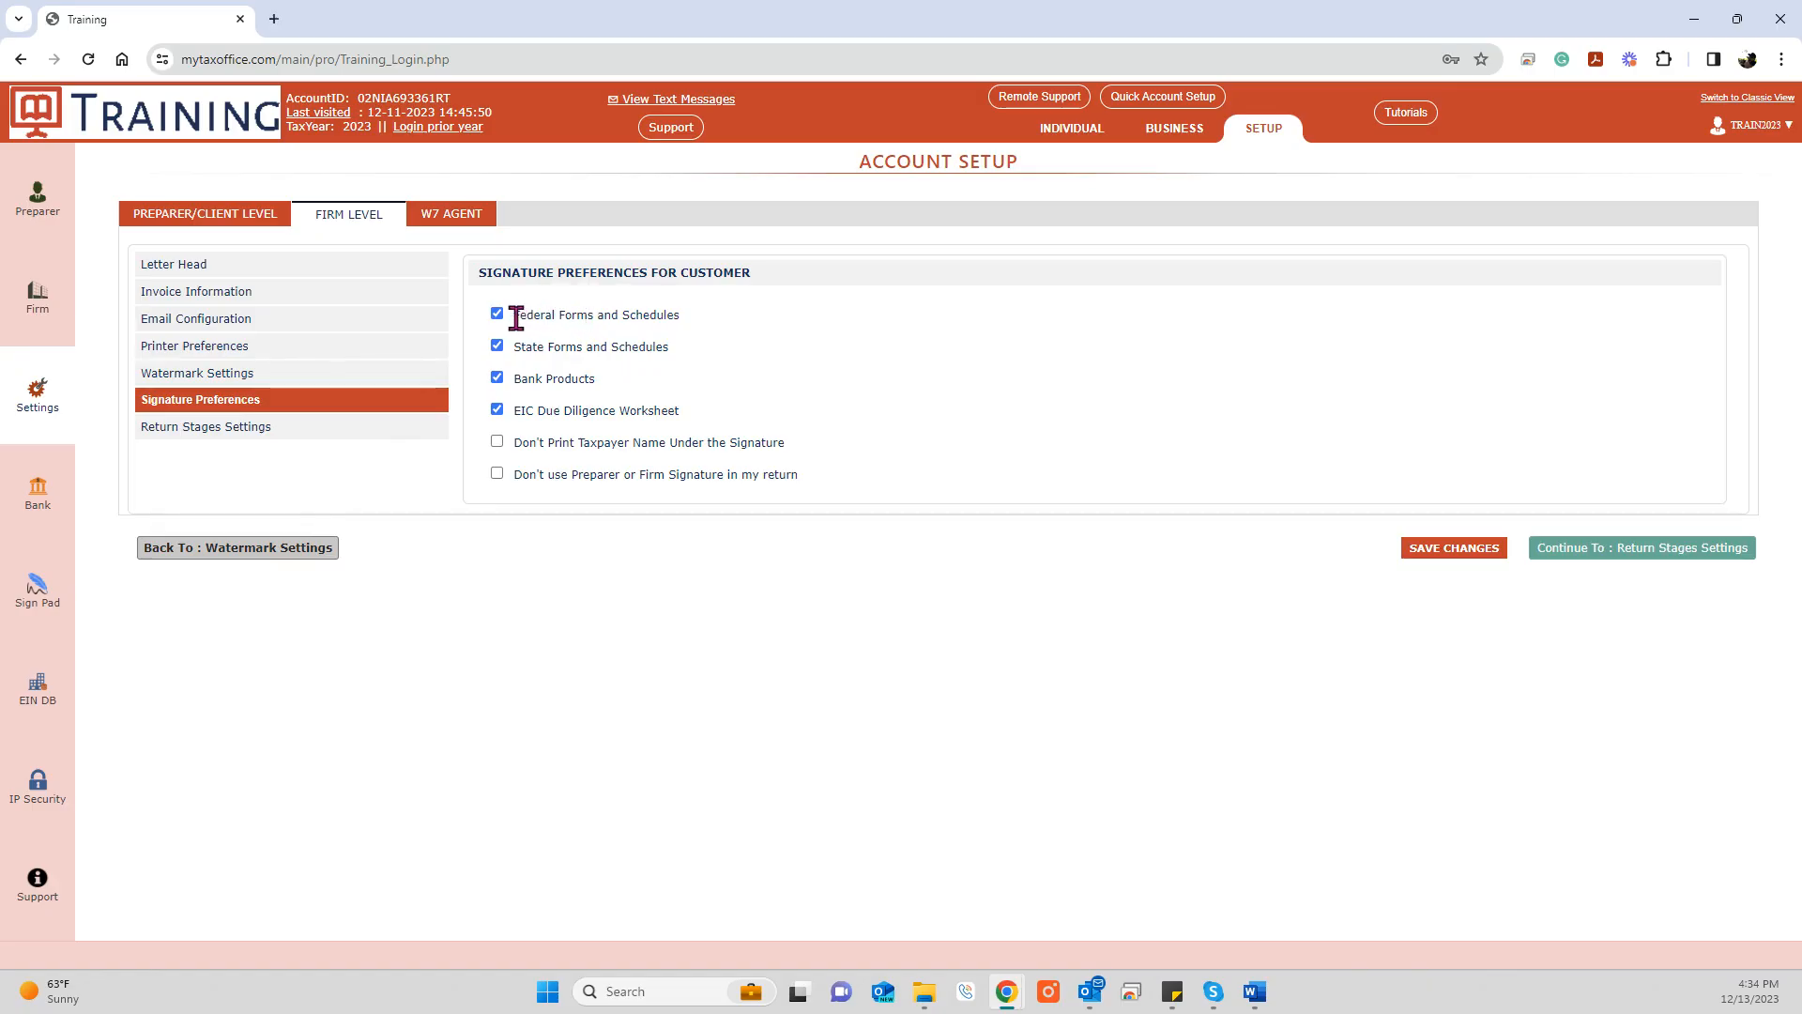
Step: Review the checked signature items, starting with Federal Forms and Schedules, then go to Return Stages
left_click_drag(519, 319, 688, 318)
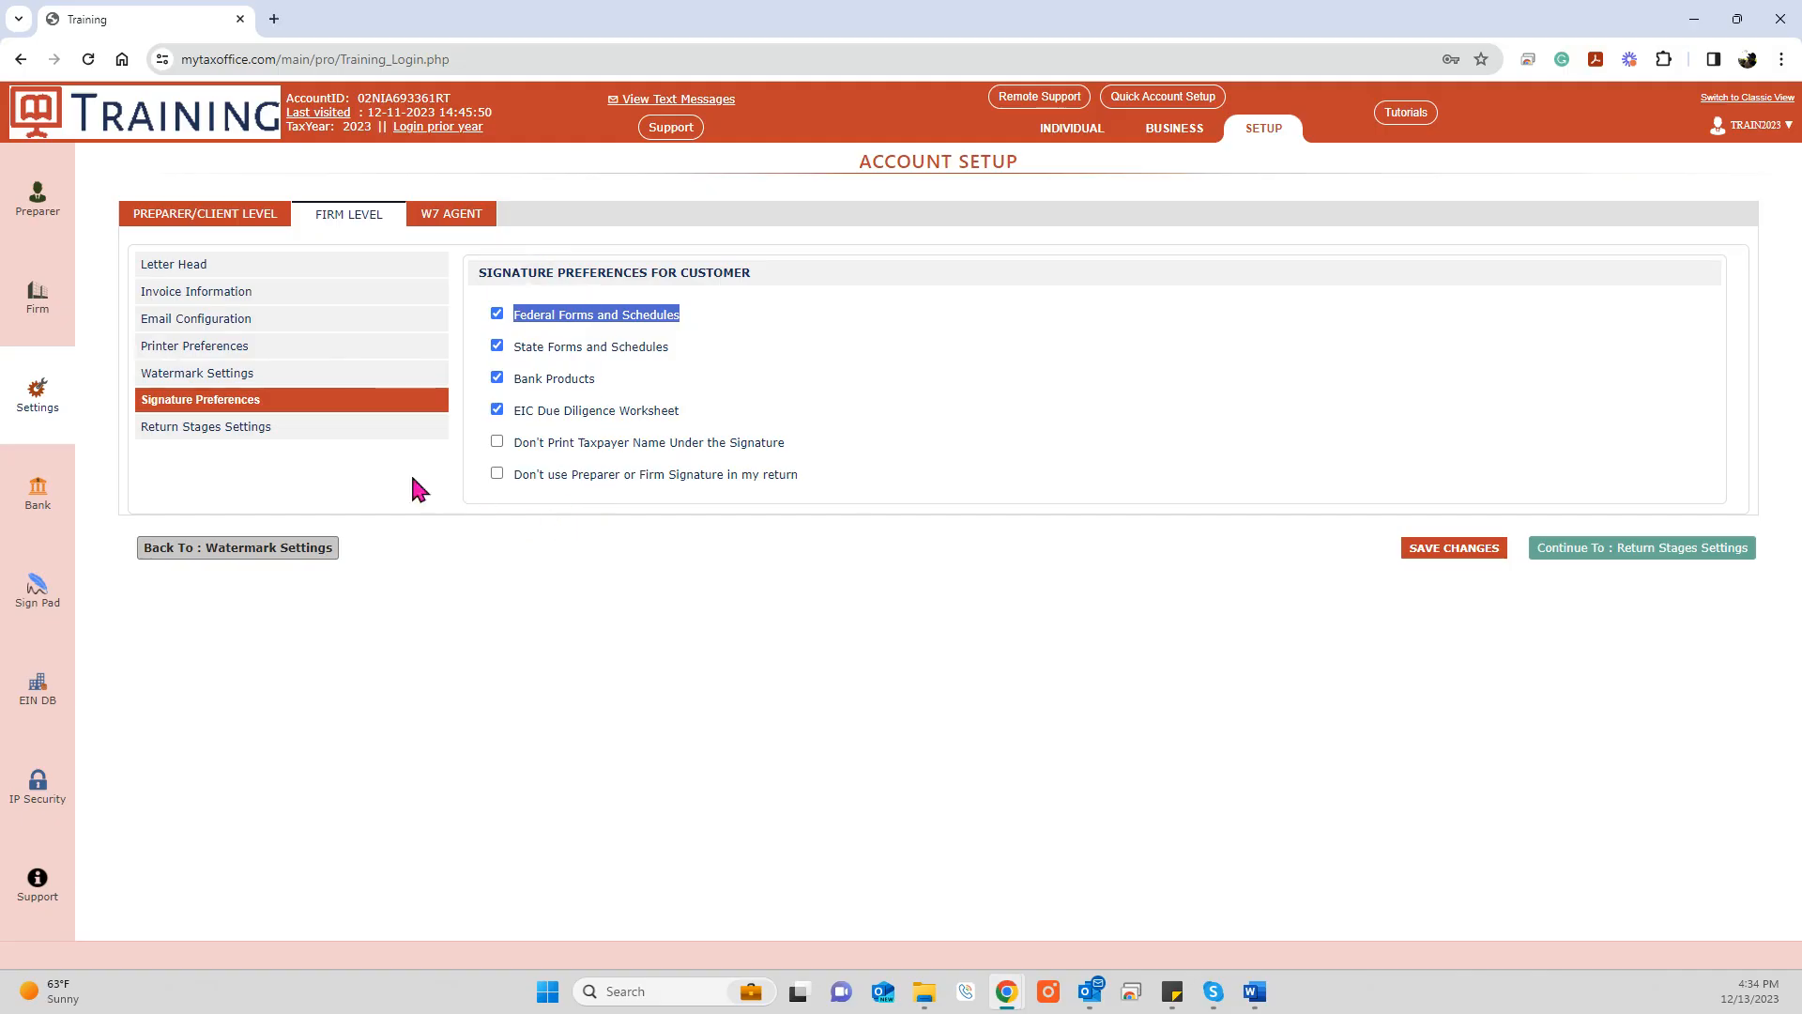
left_click(285, 434)
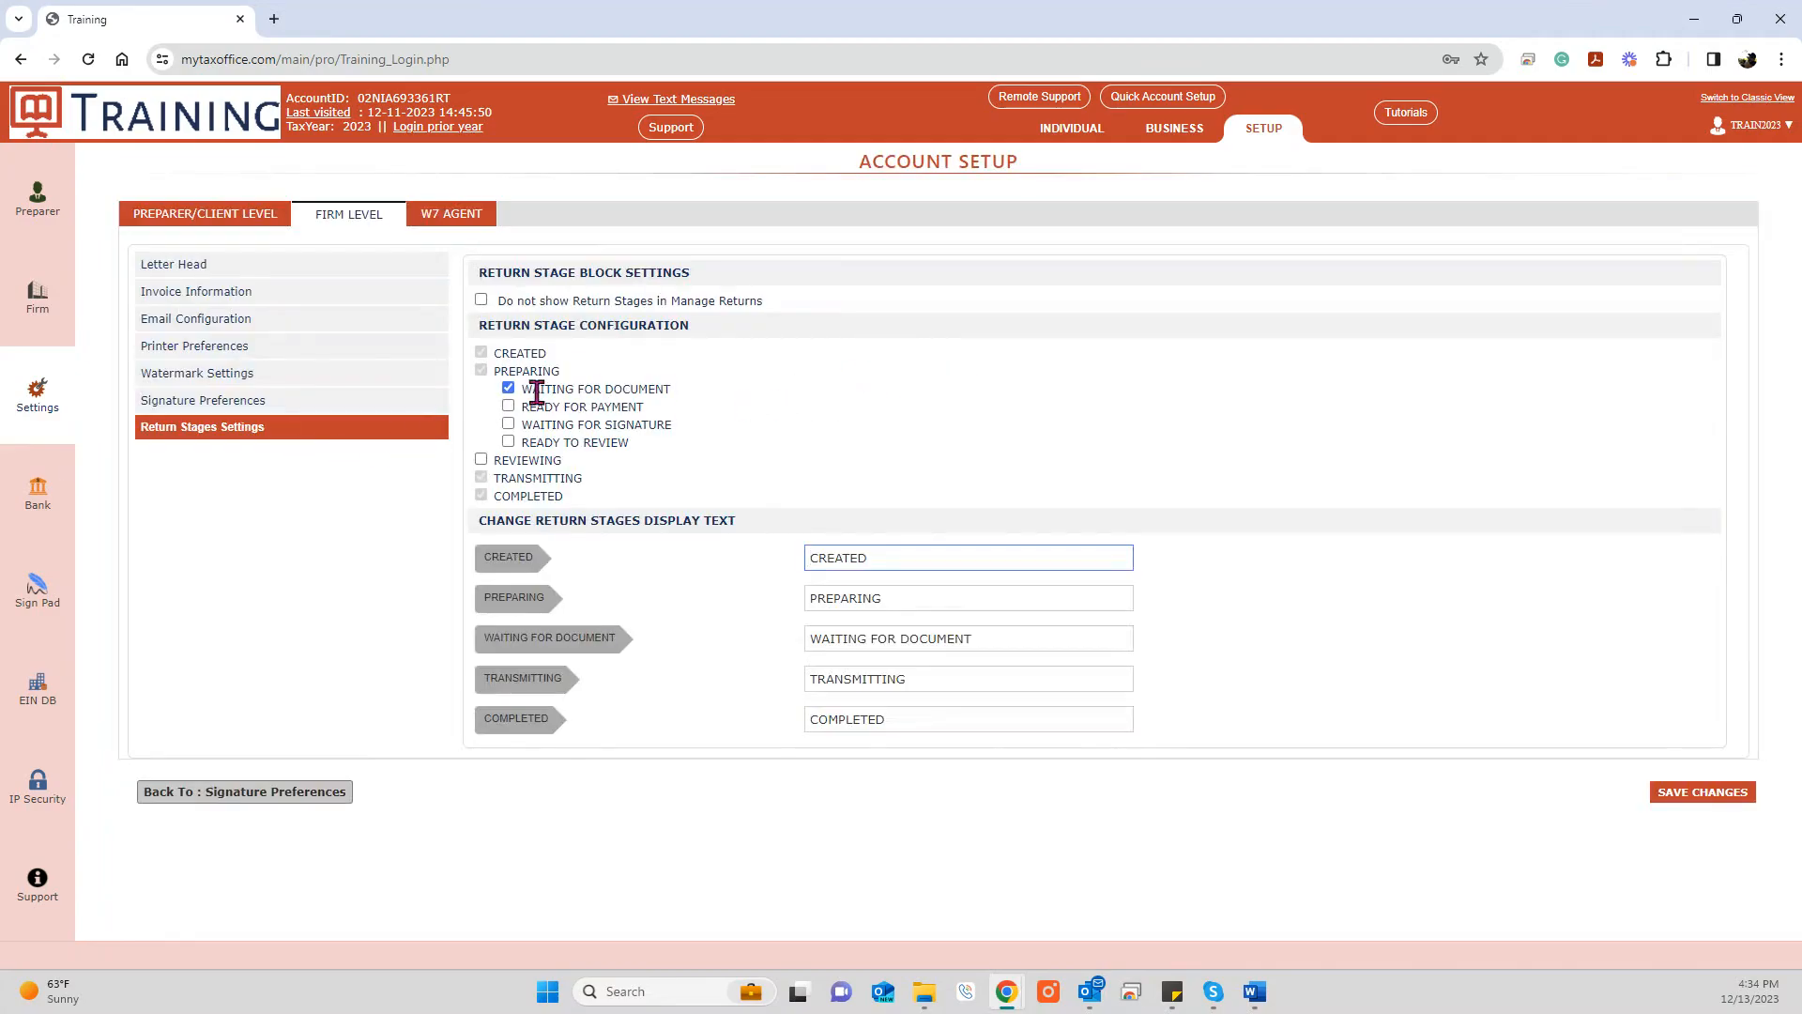
Step: Enable the WAITING FOR DOCUMENT and WAITING FOR SIGNATURE stages, edit their display text, and save
left_click(508, 390)
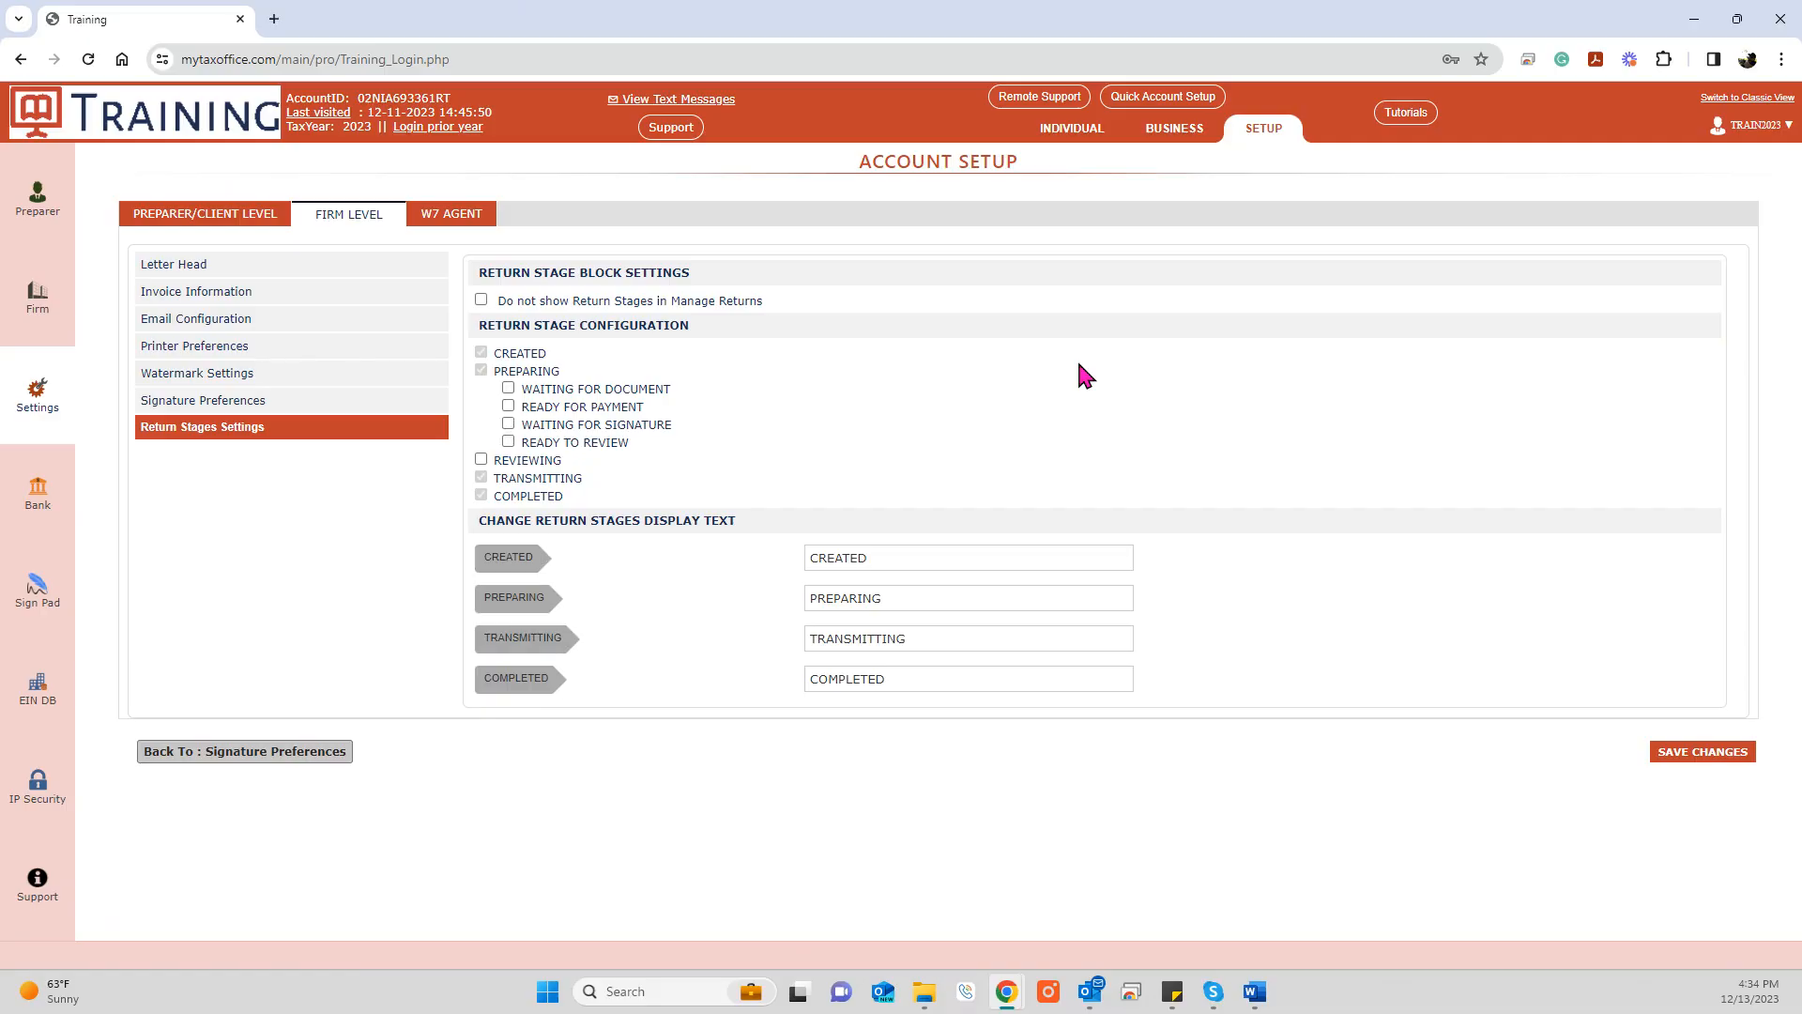
left_click(508, 388)
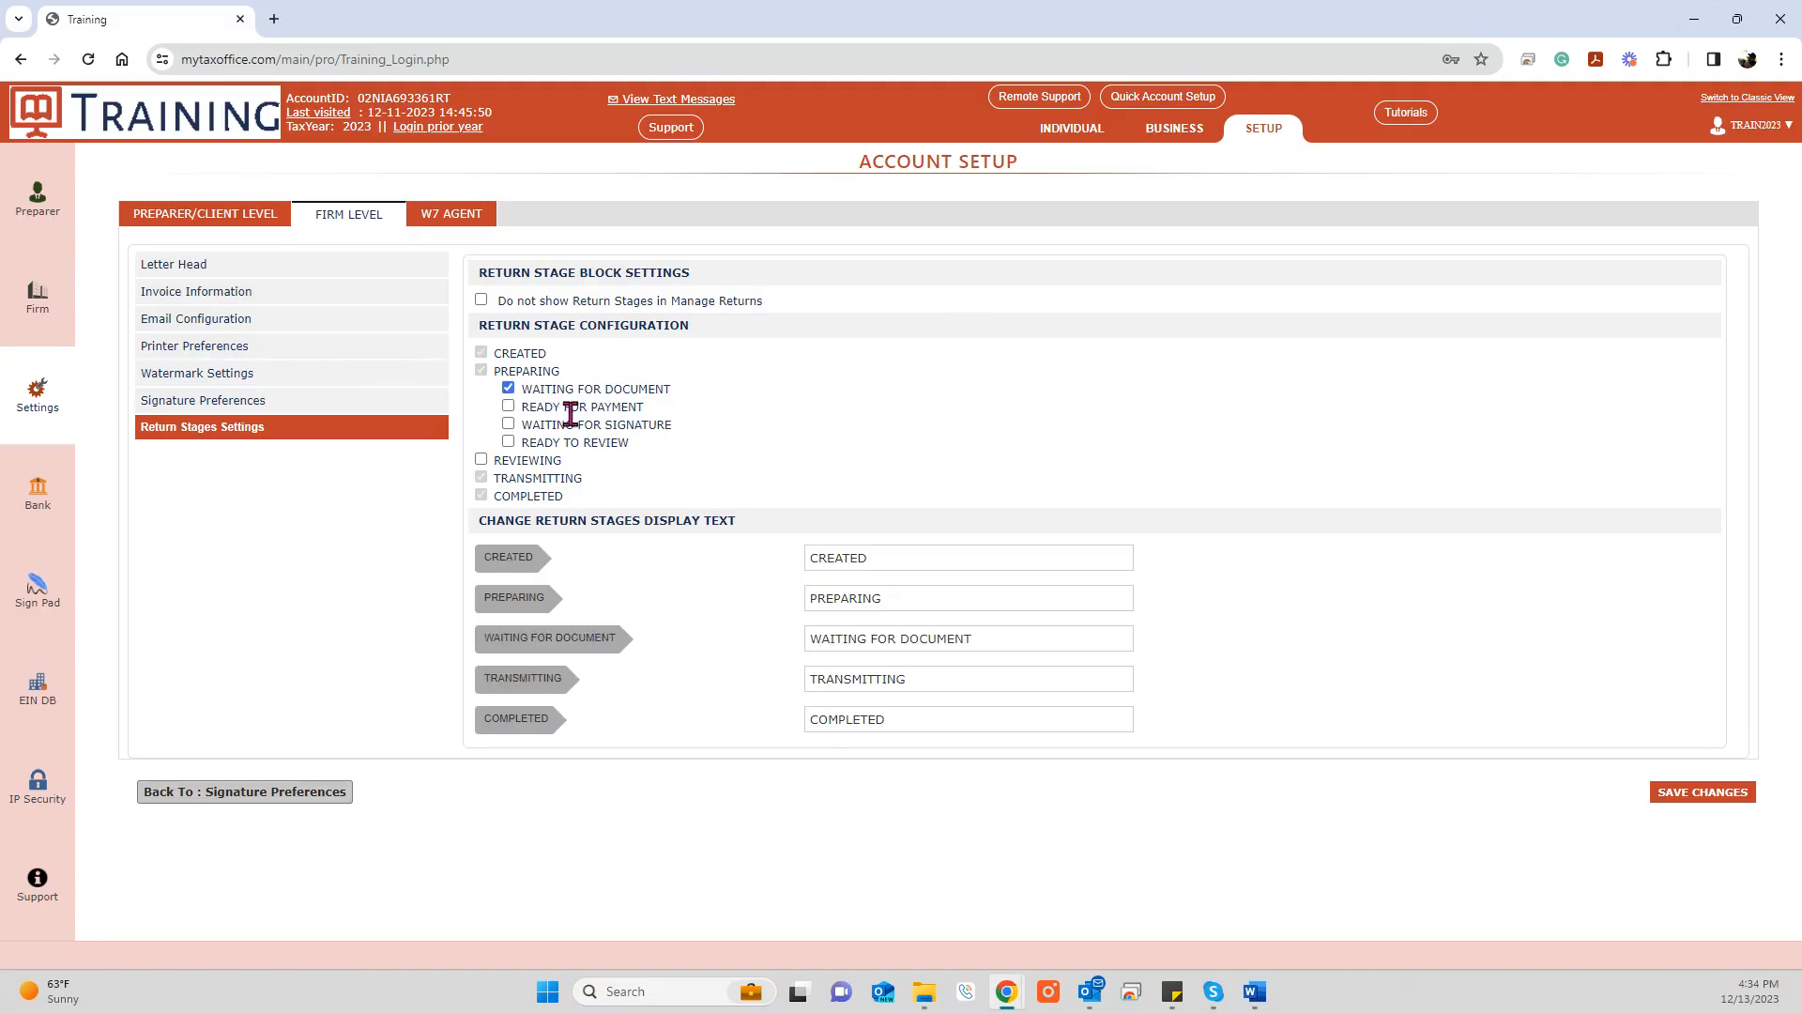
left_click(509, 424)
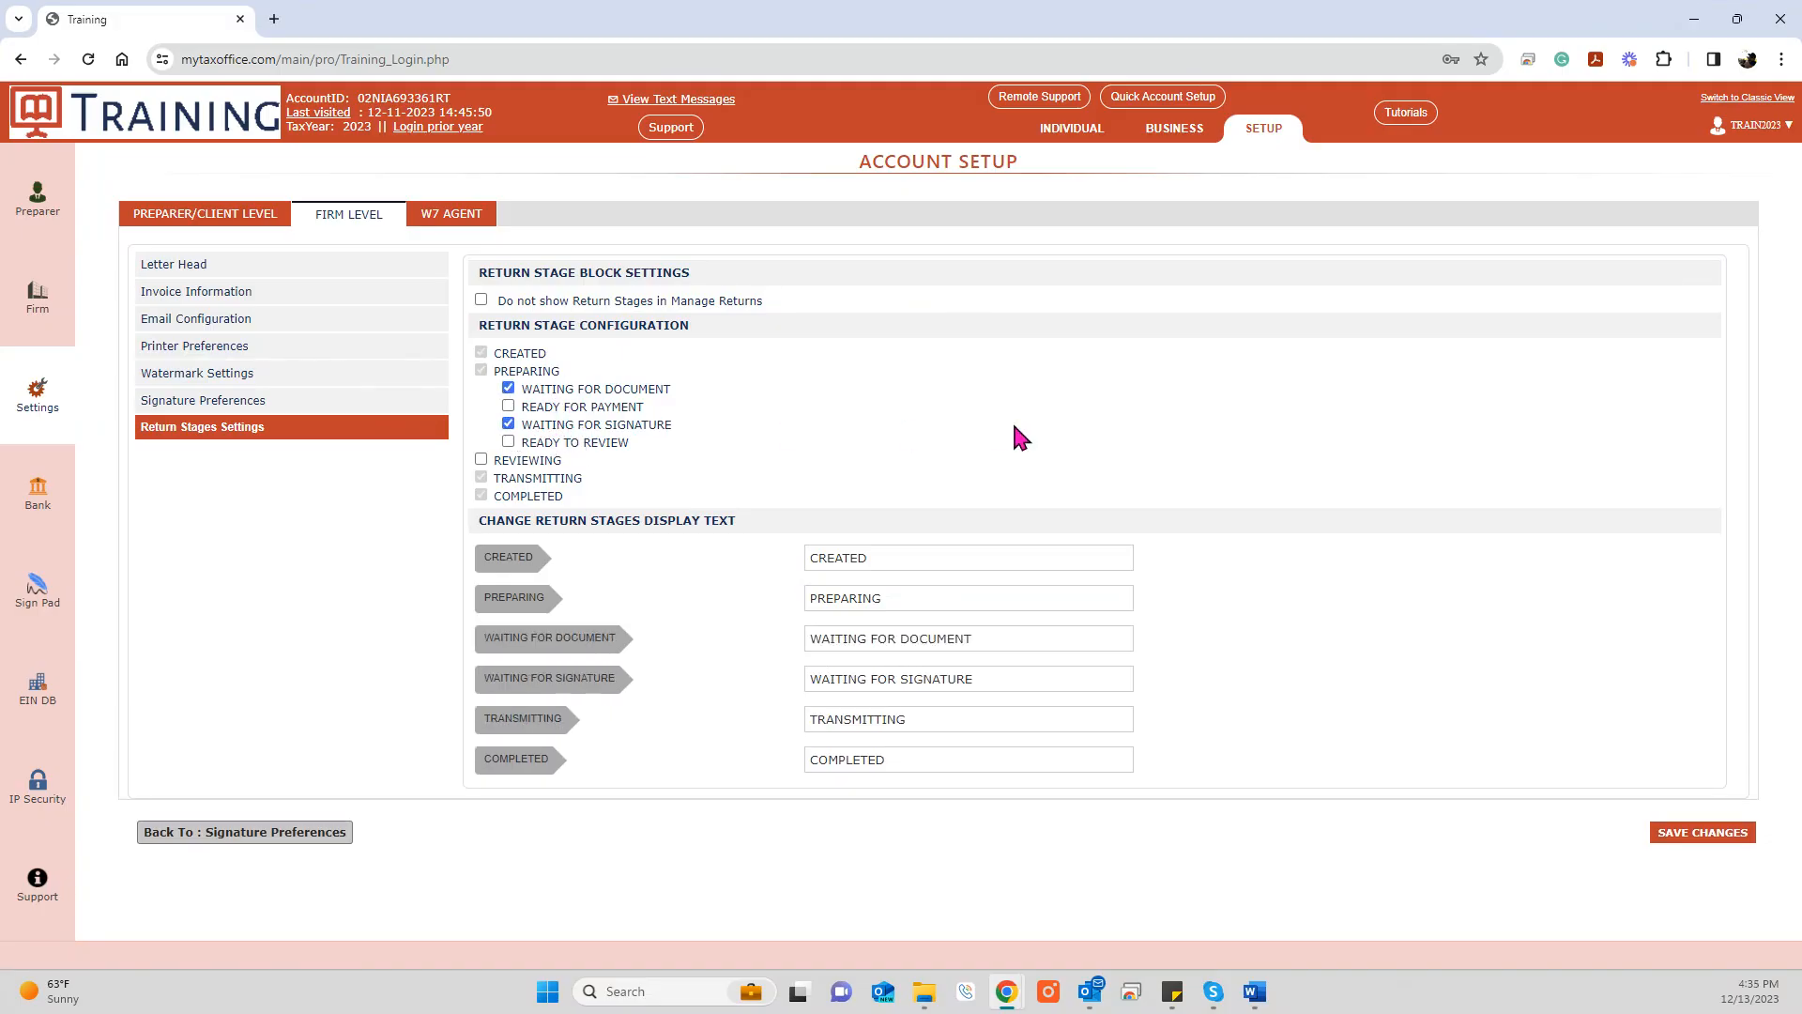
left_click(1034, 636)
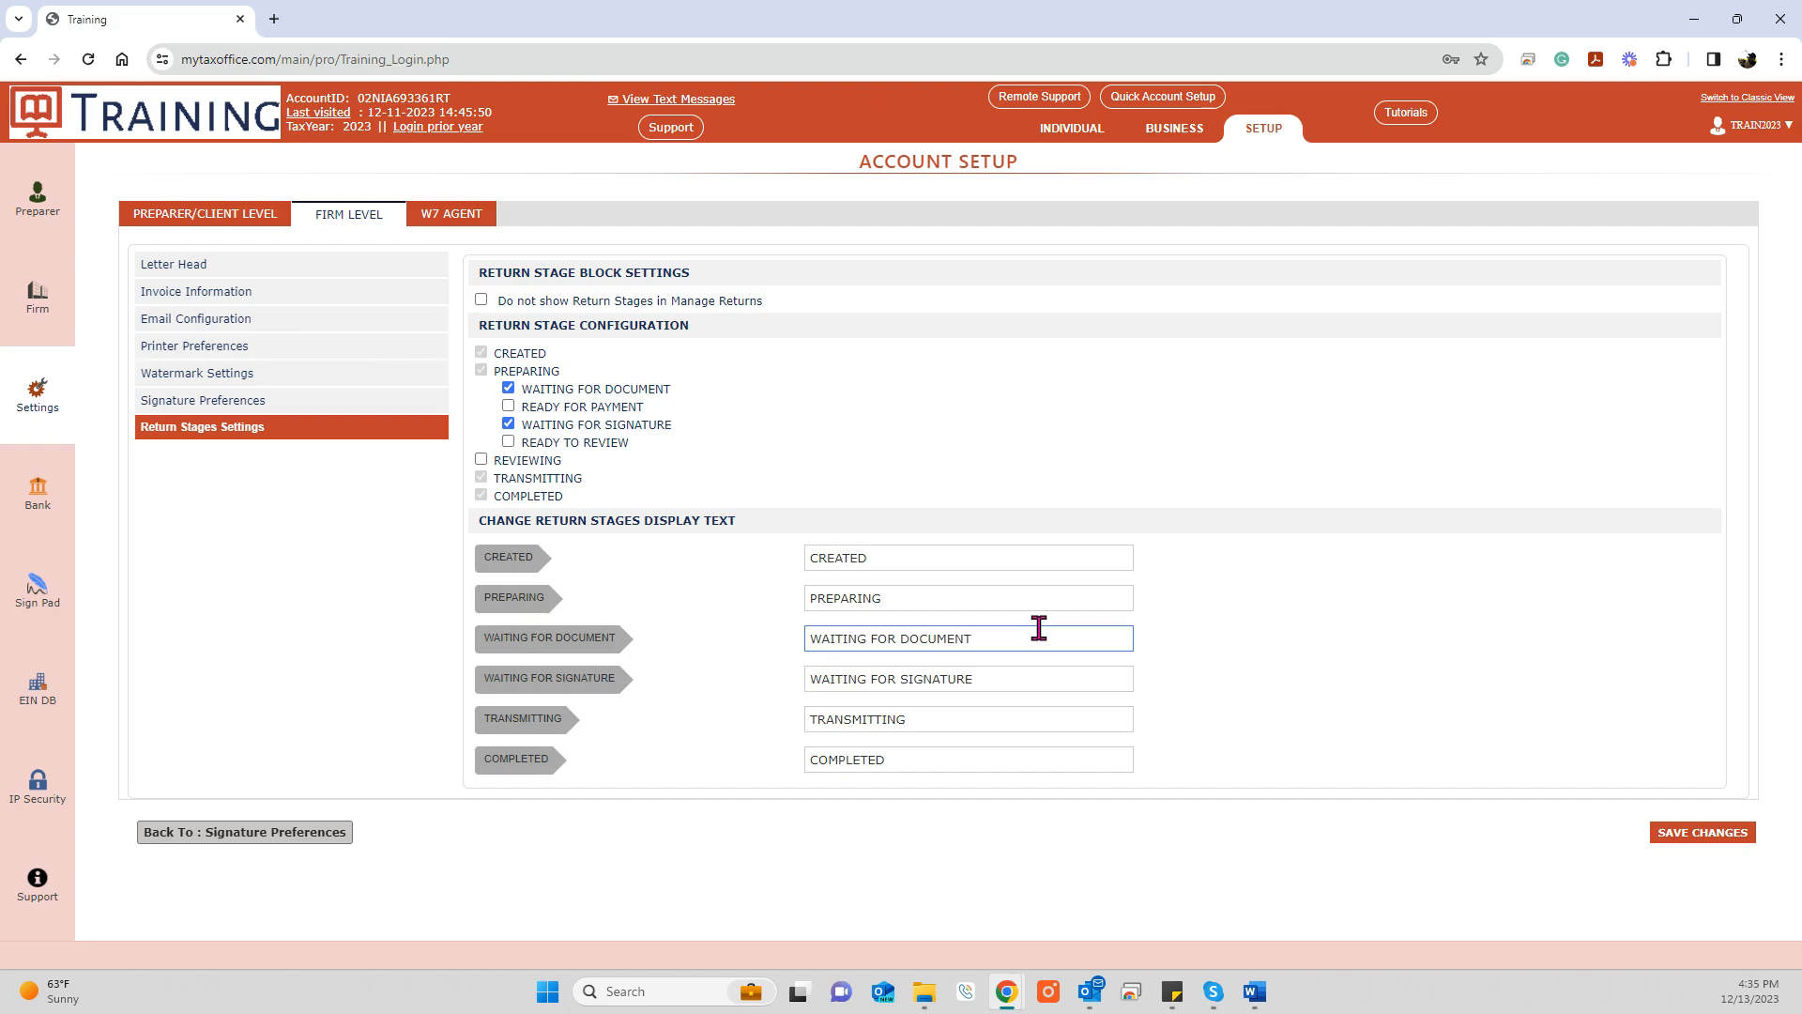
left_click(1043, 675)
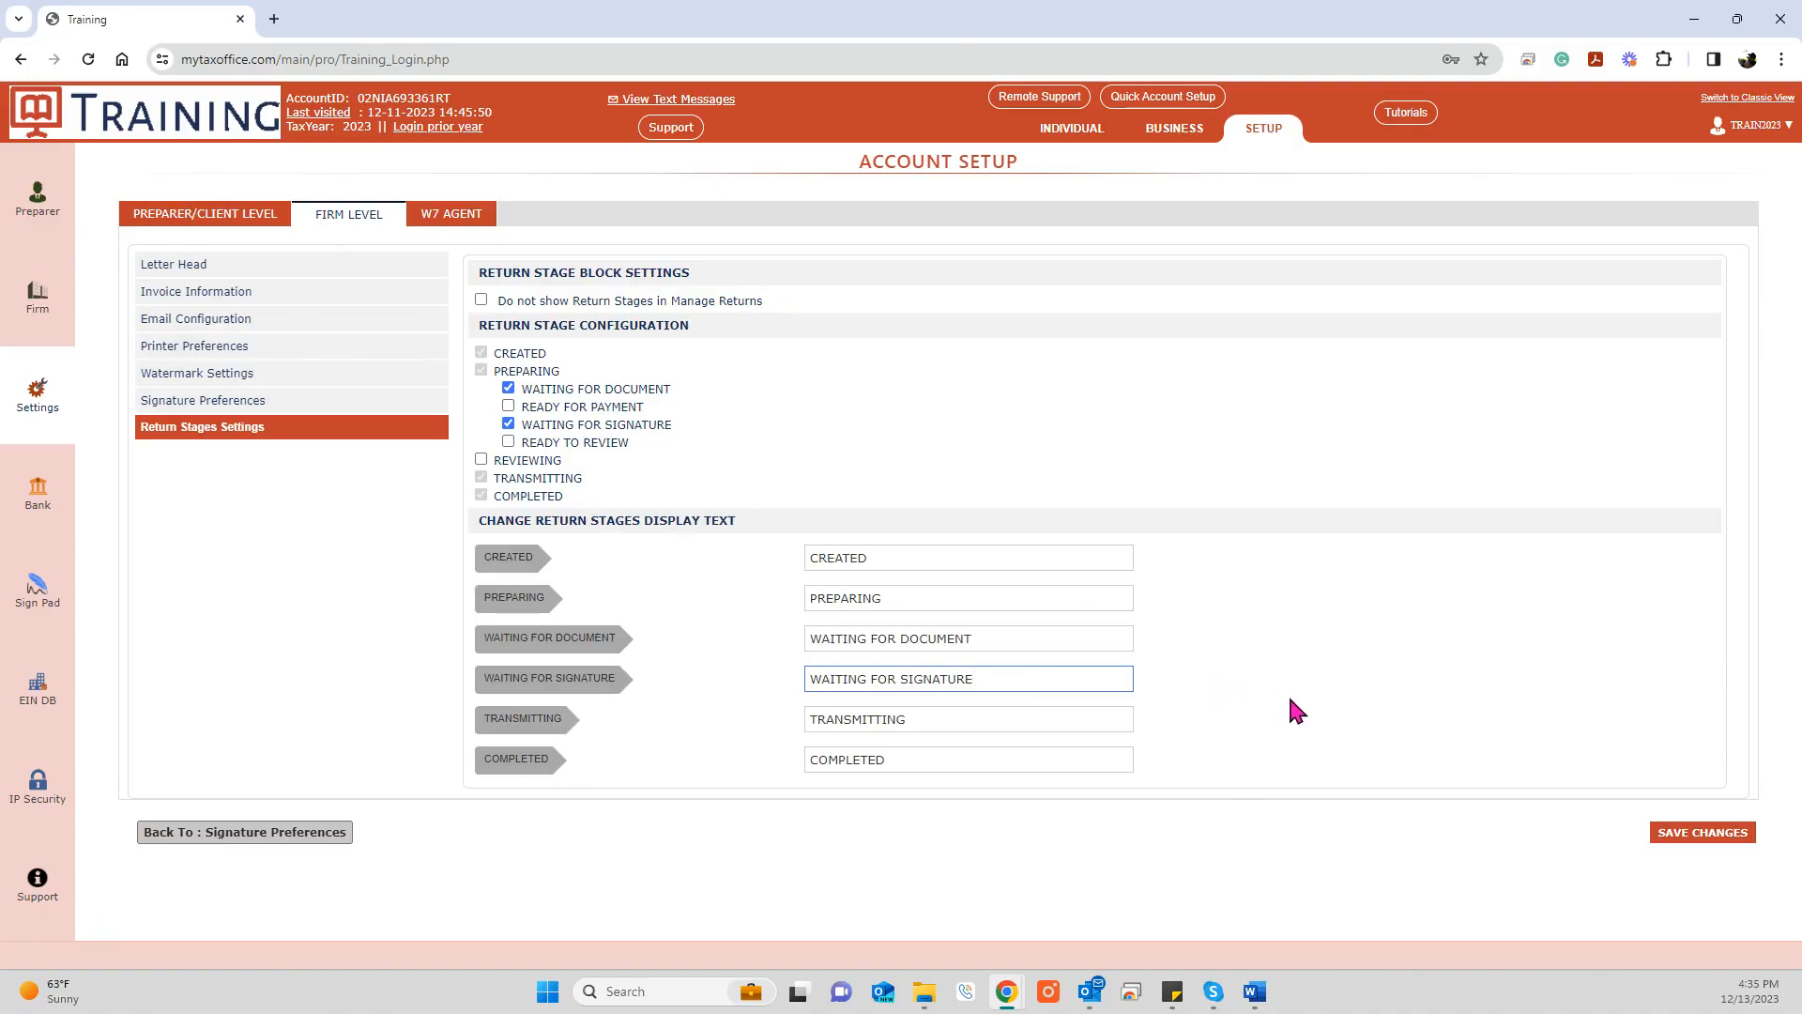
left_click(1709, 835)
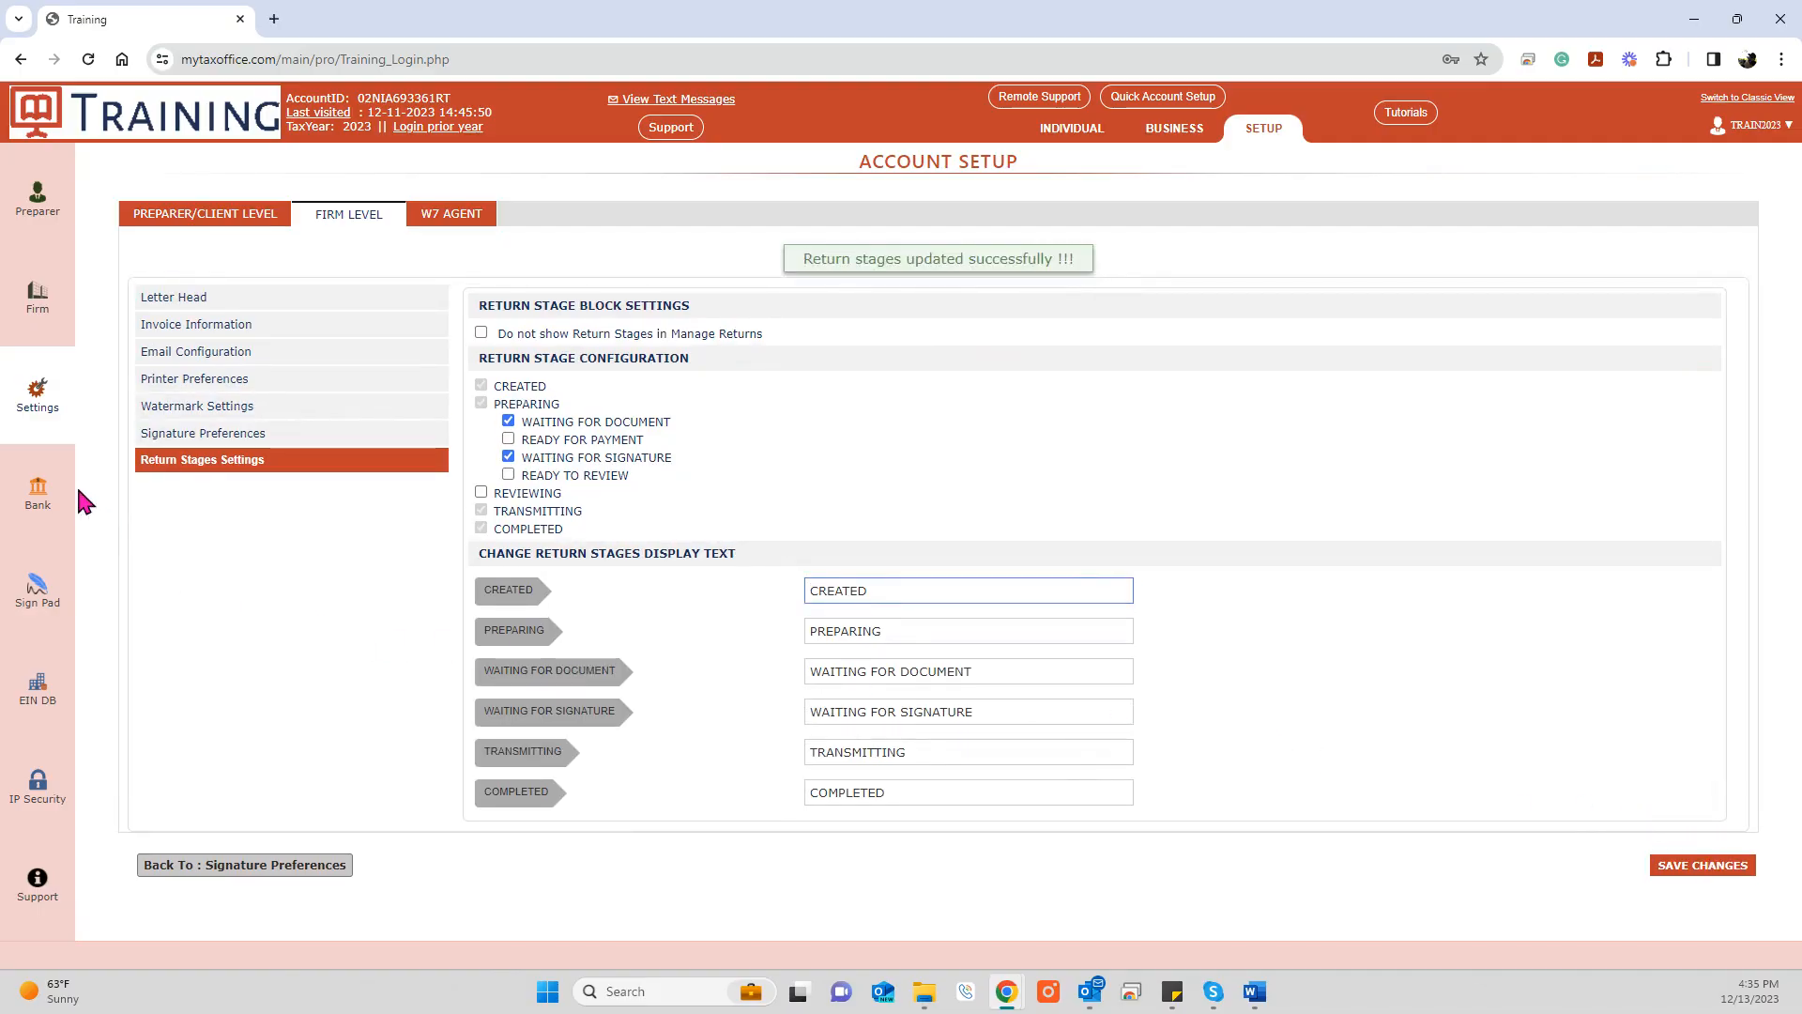
left_click(38, 588)
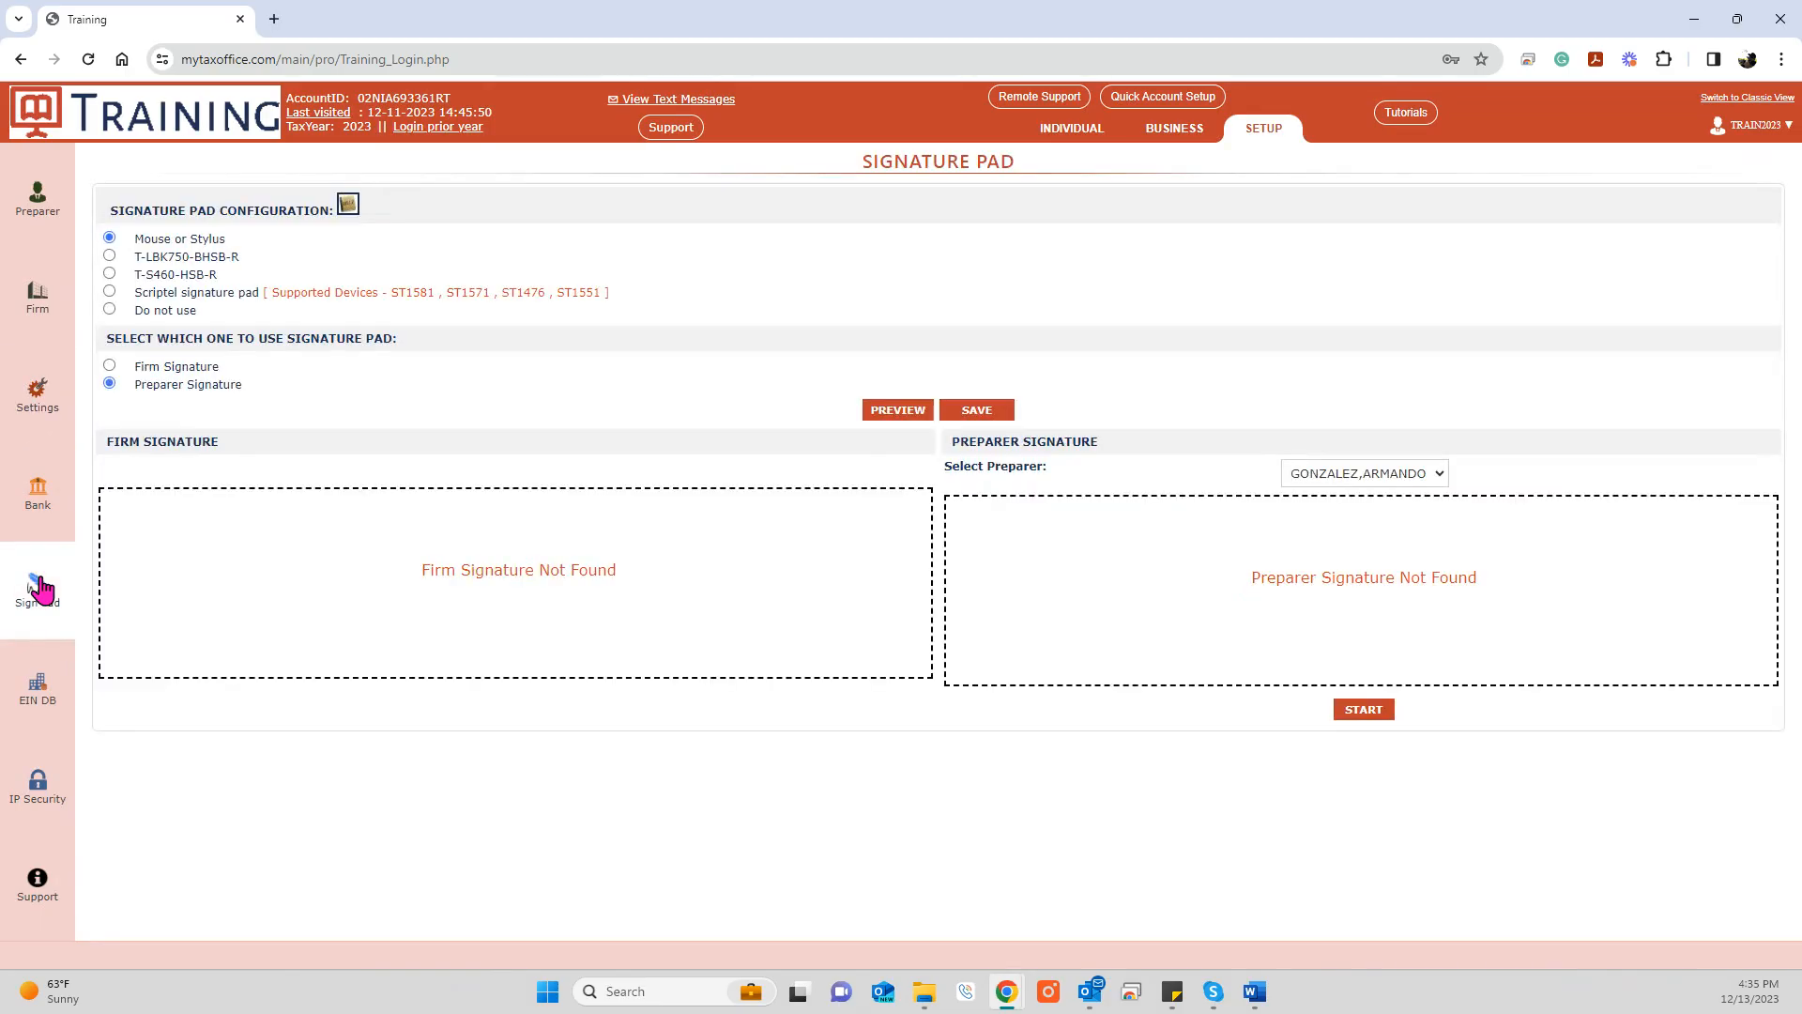
Step: Choose the T-S460-HSB-R signature pad for the firm signature and save the device
left_click(110, 366)
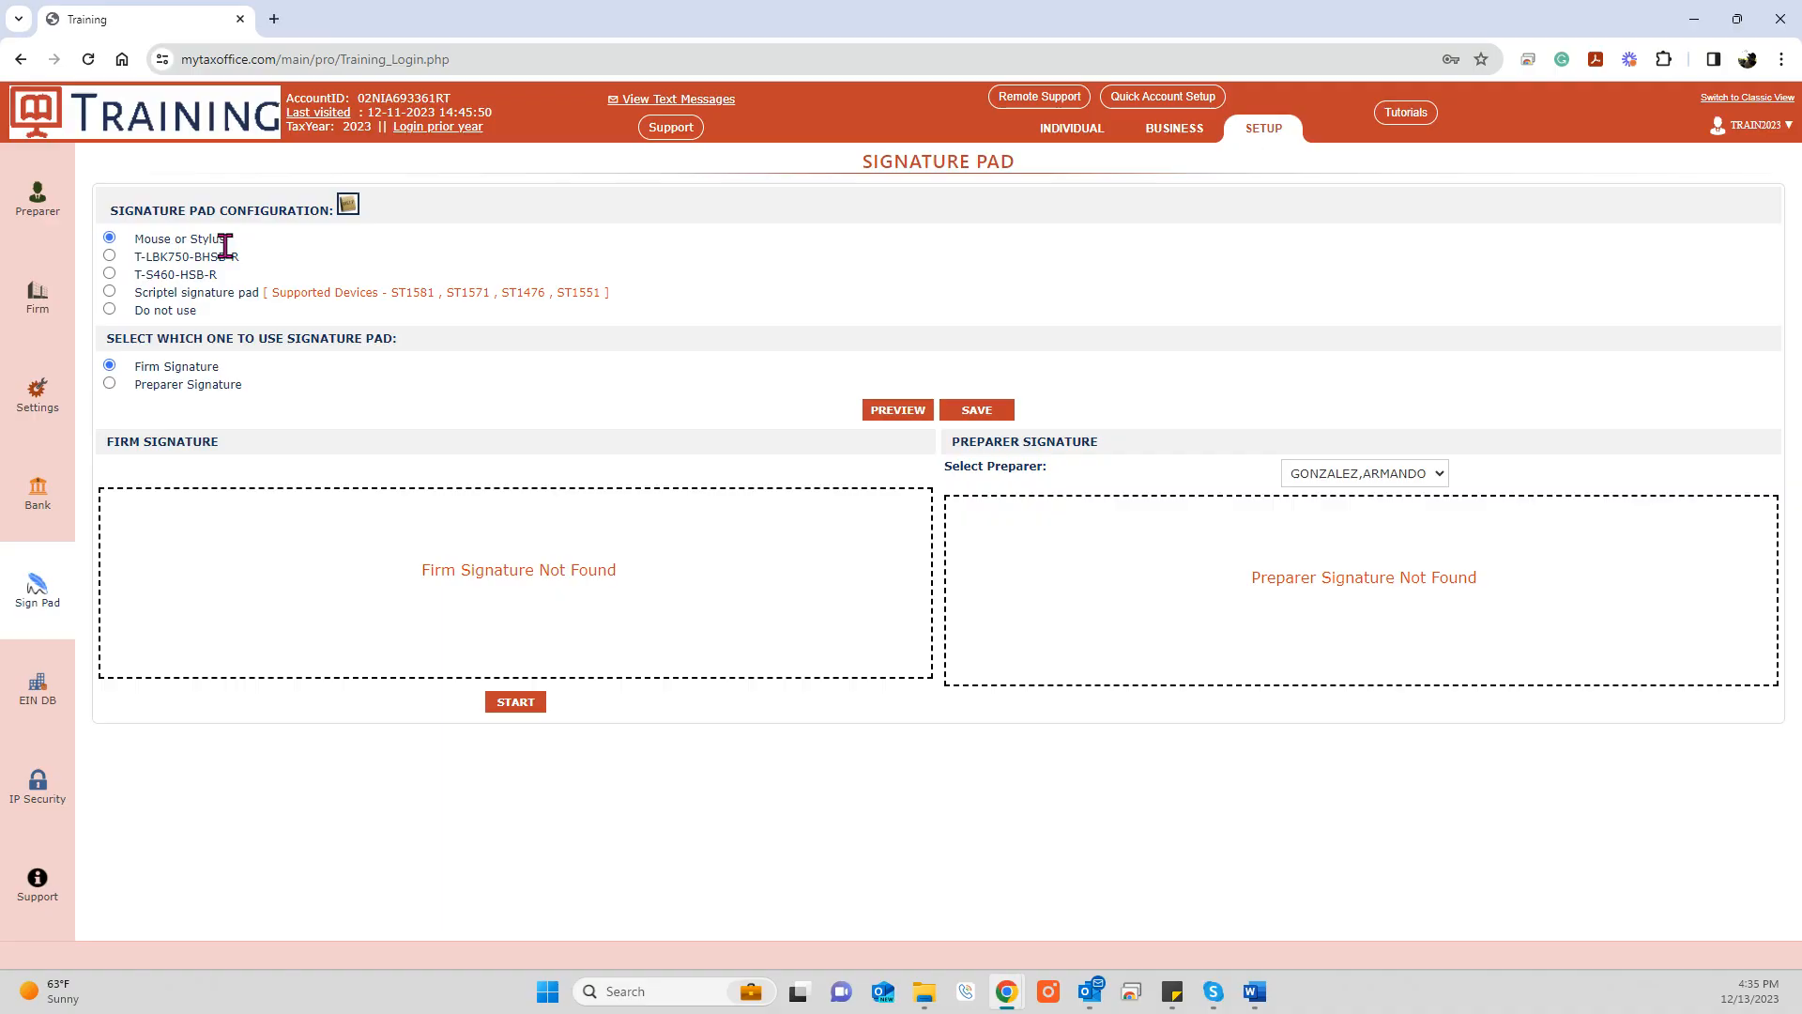
left_click(110, 273)
left_click(982, 411)
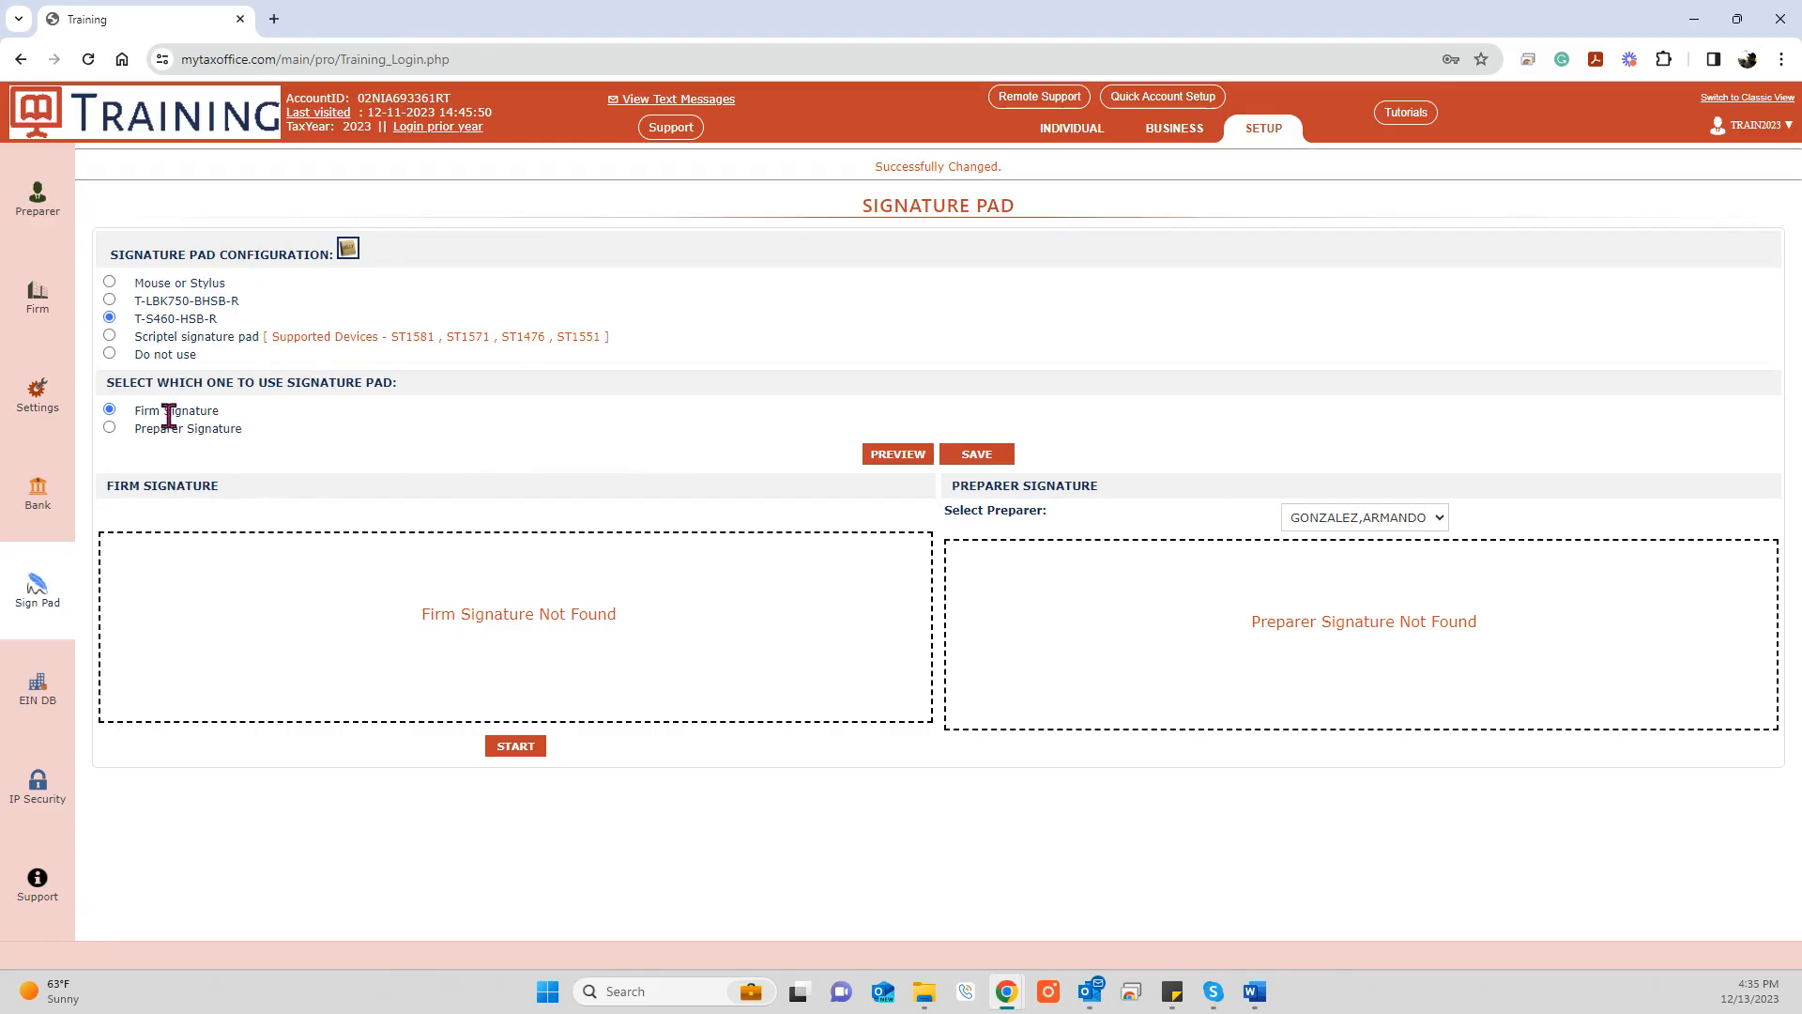
Step: Capture and save the firm signature on the pad
left_click(493, 755)
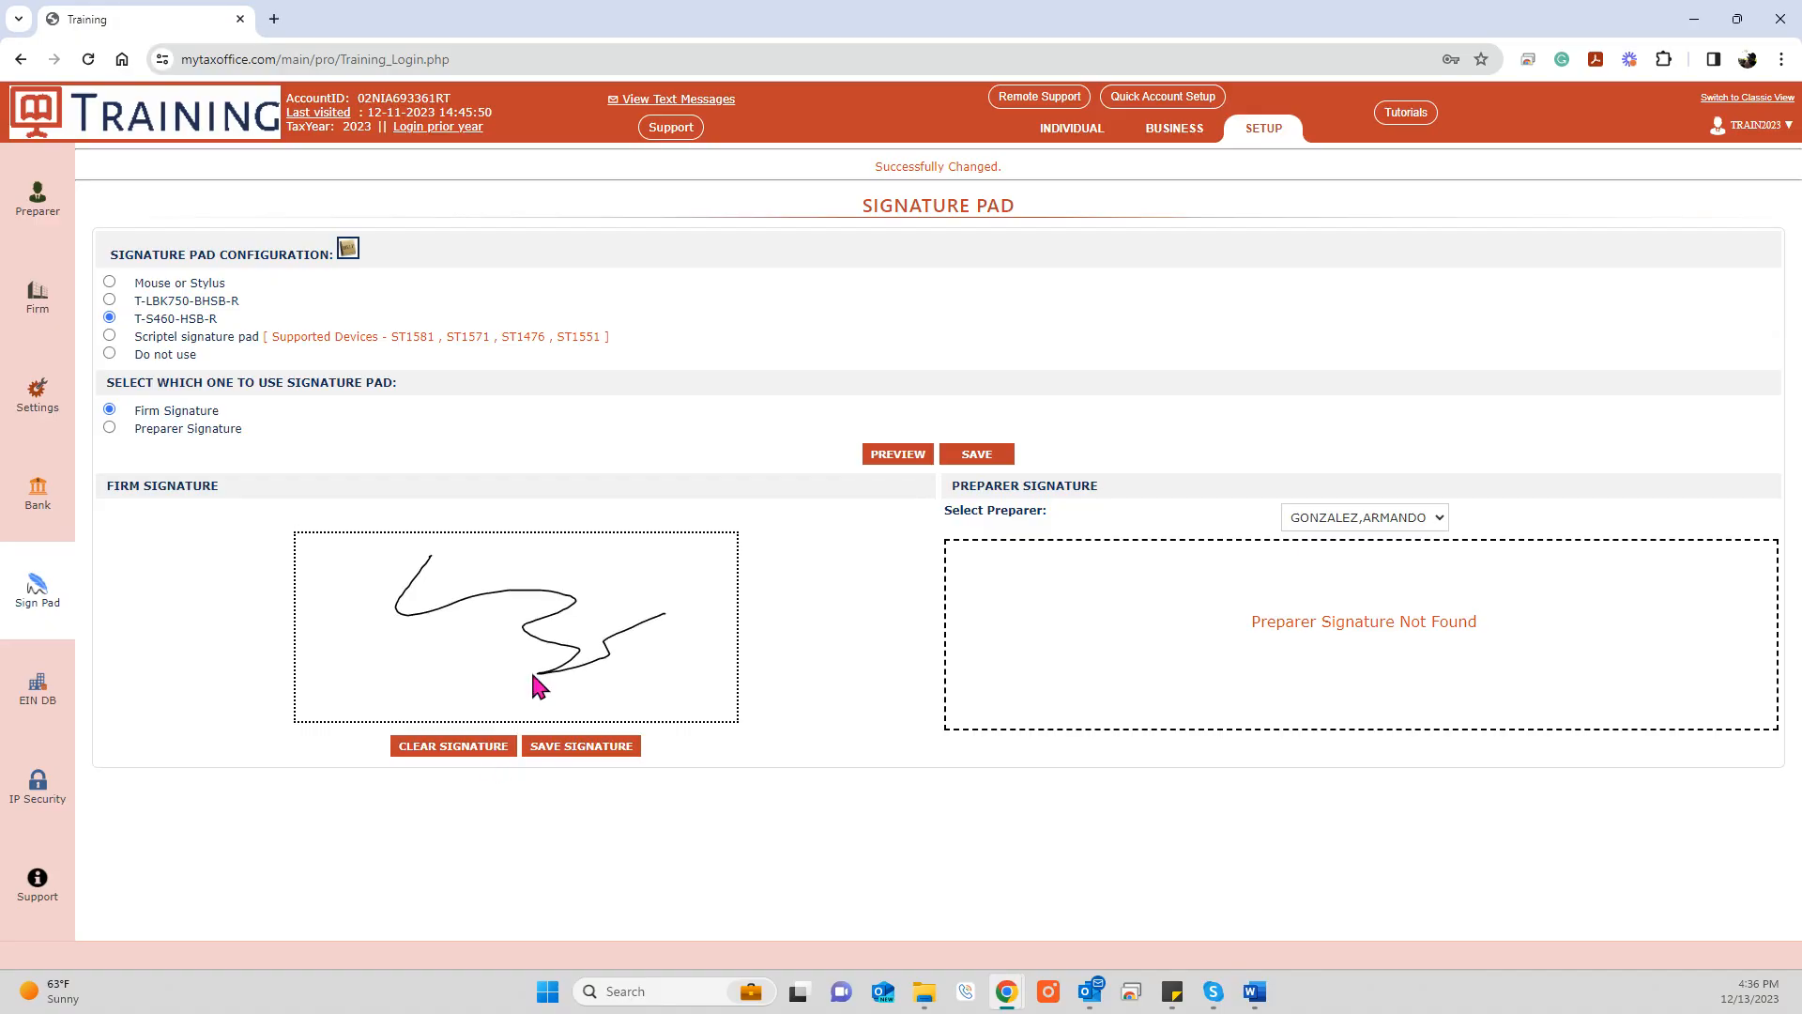
left_click(543, 757)
left_click(1390, 518)
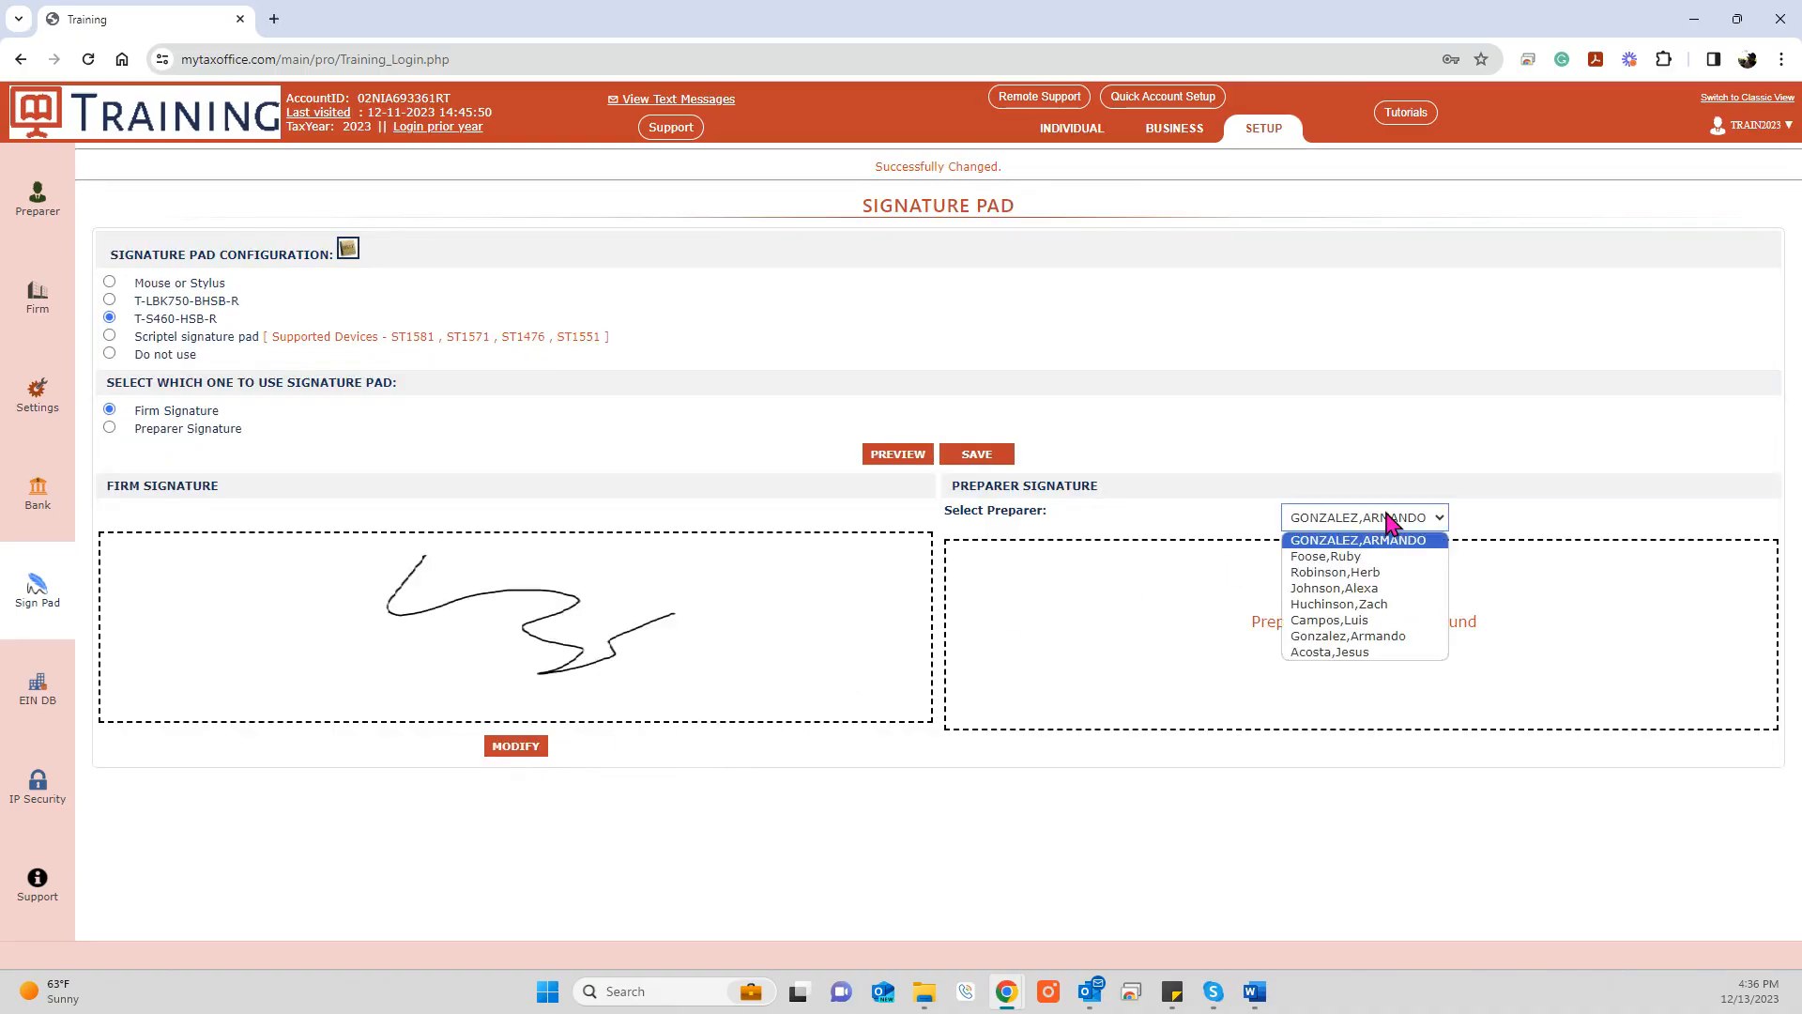
Step: Capture, redo and save a signature for the second preparer
left_click(1358, 557)
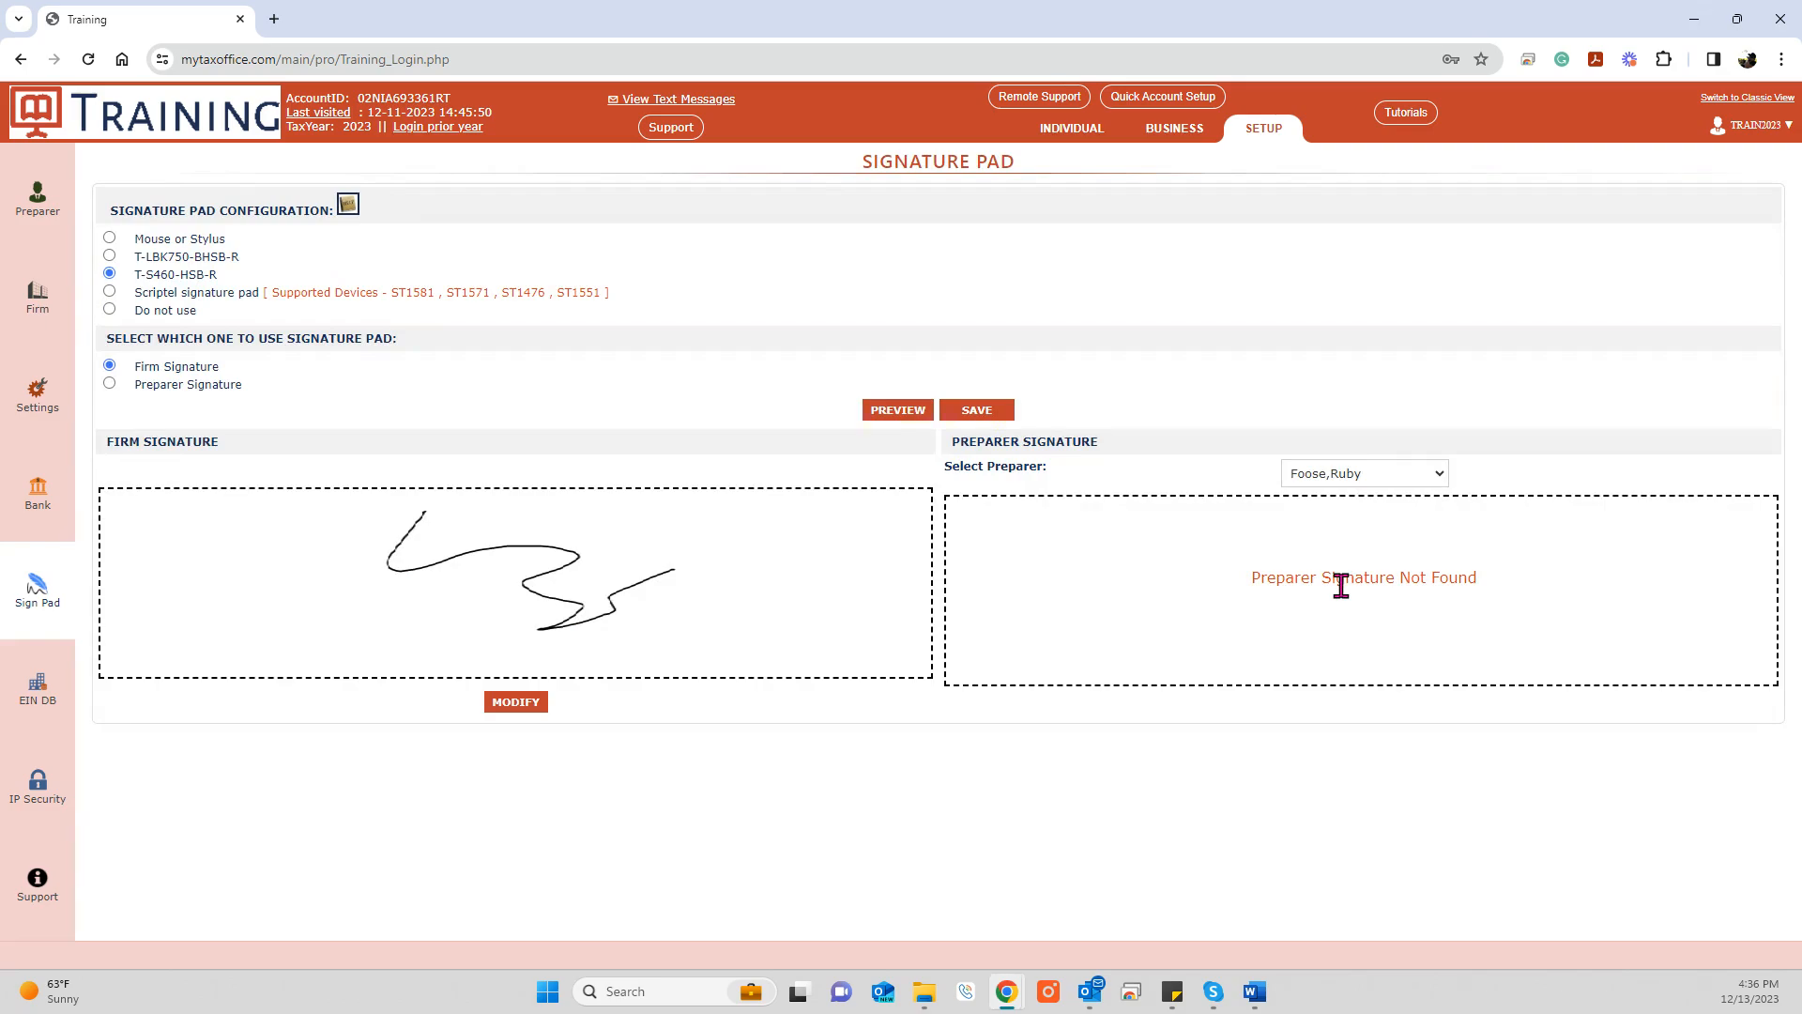
left_click(109, 383)
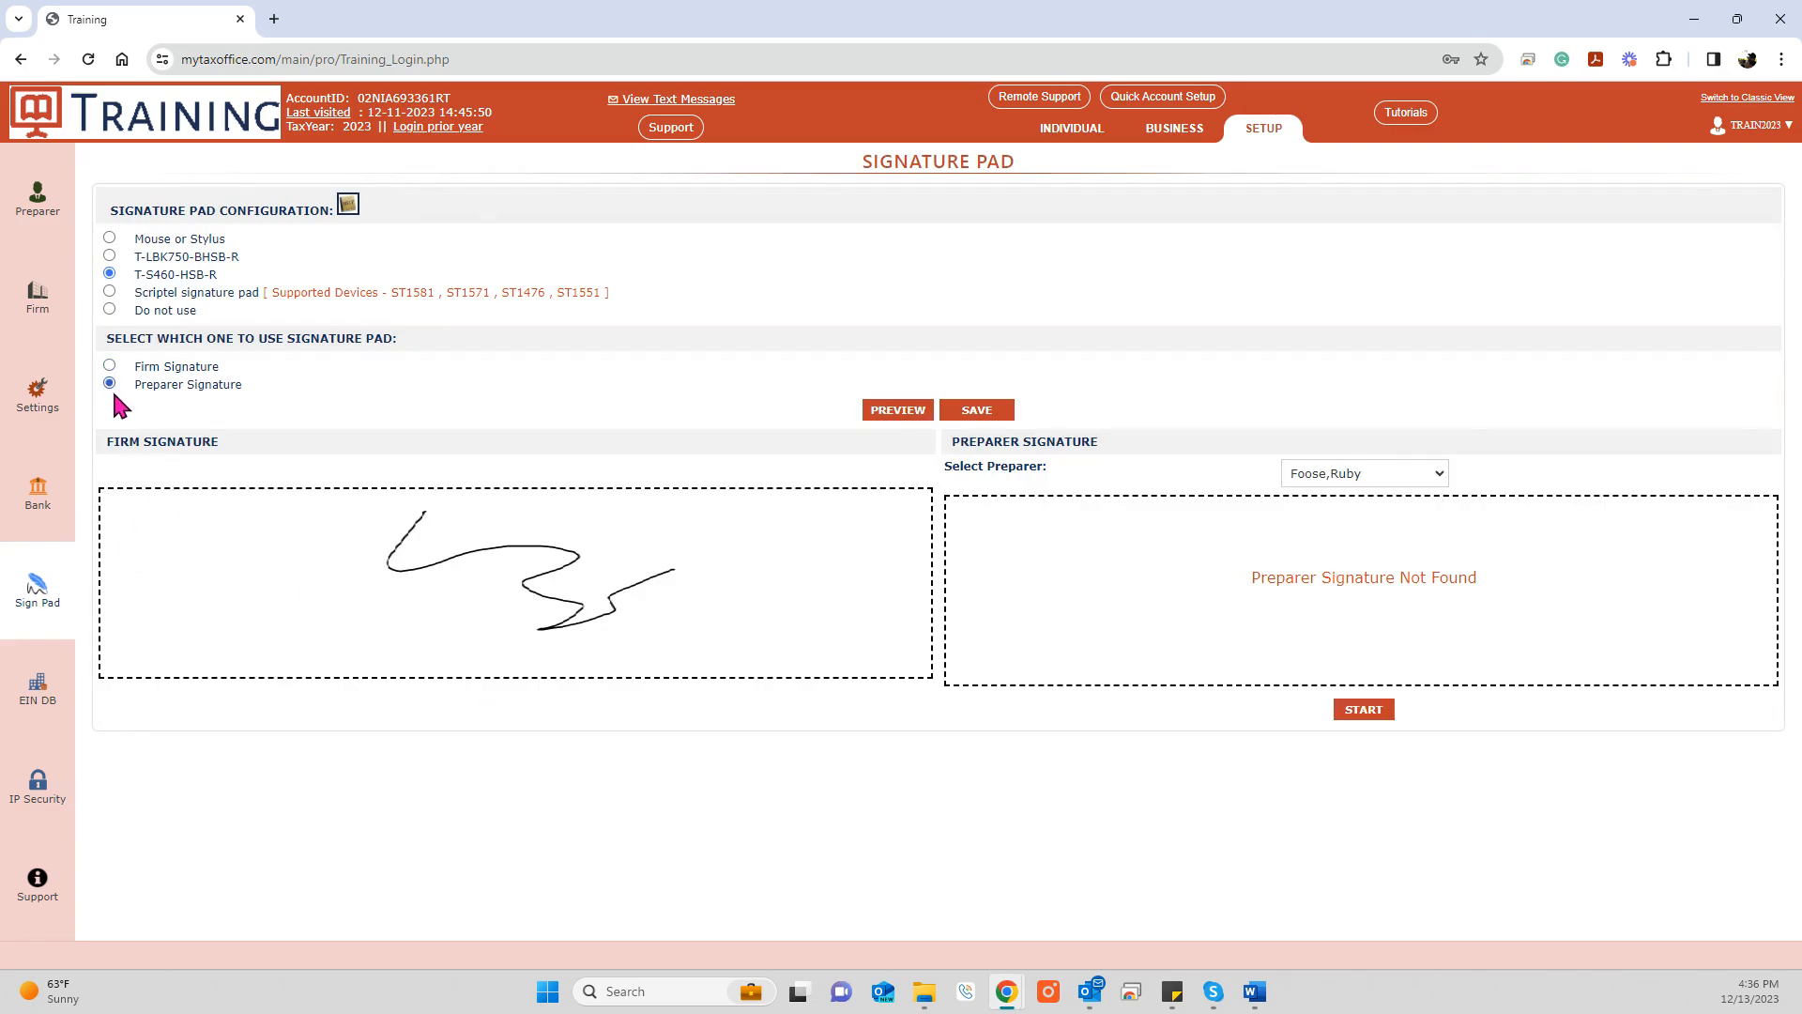
left_click(1376, 712)
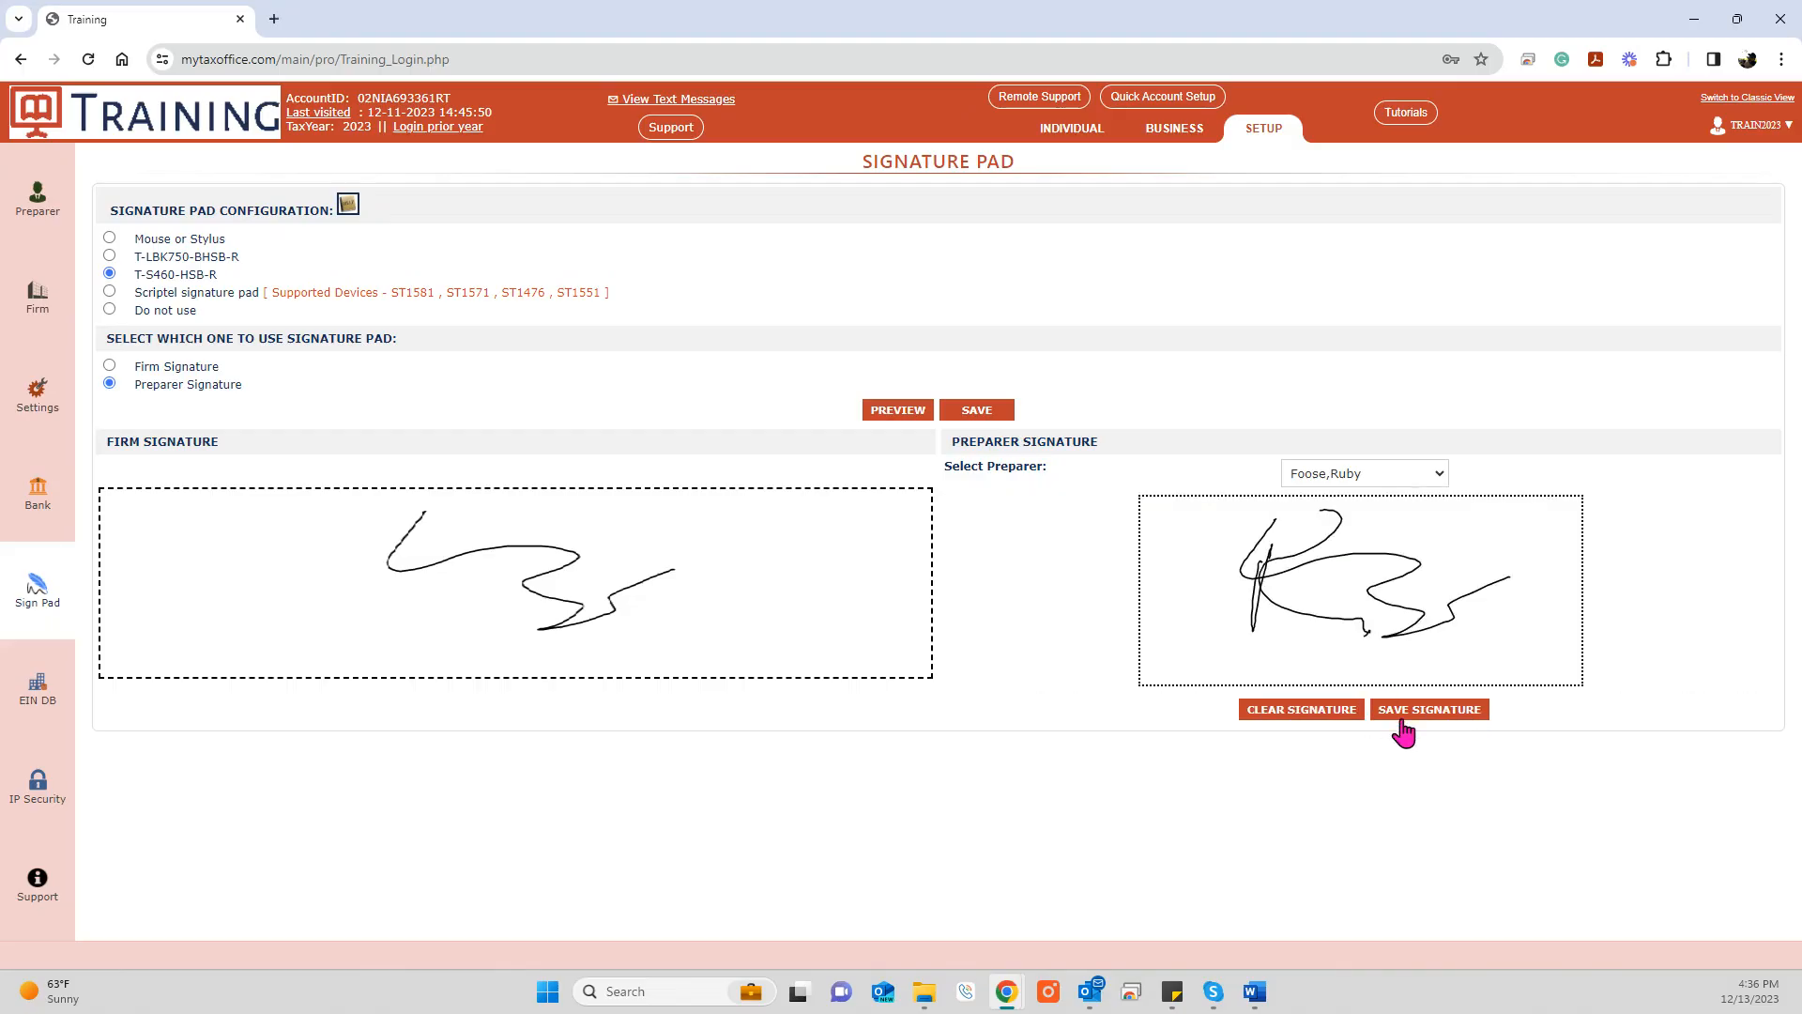
left_click(1292, 721)
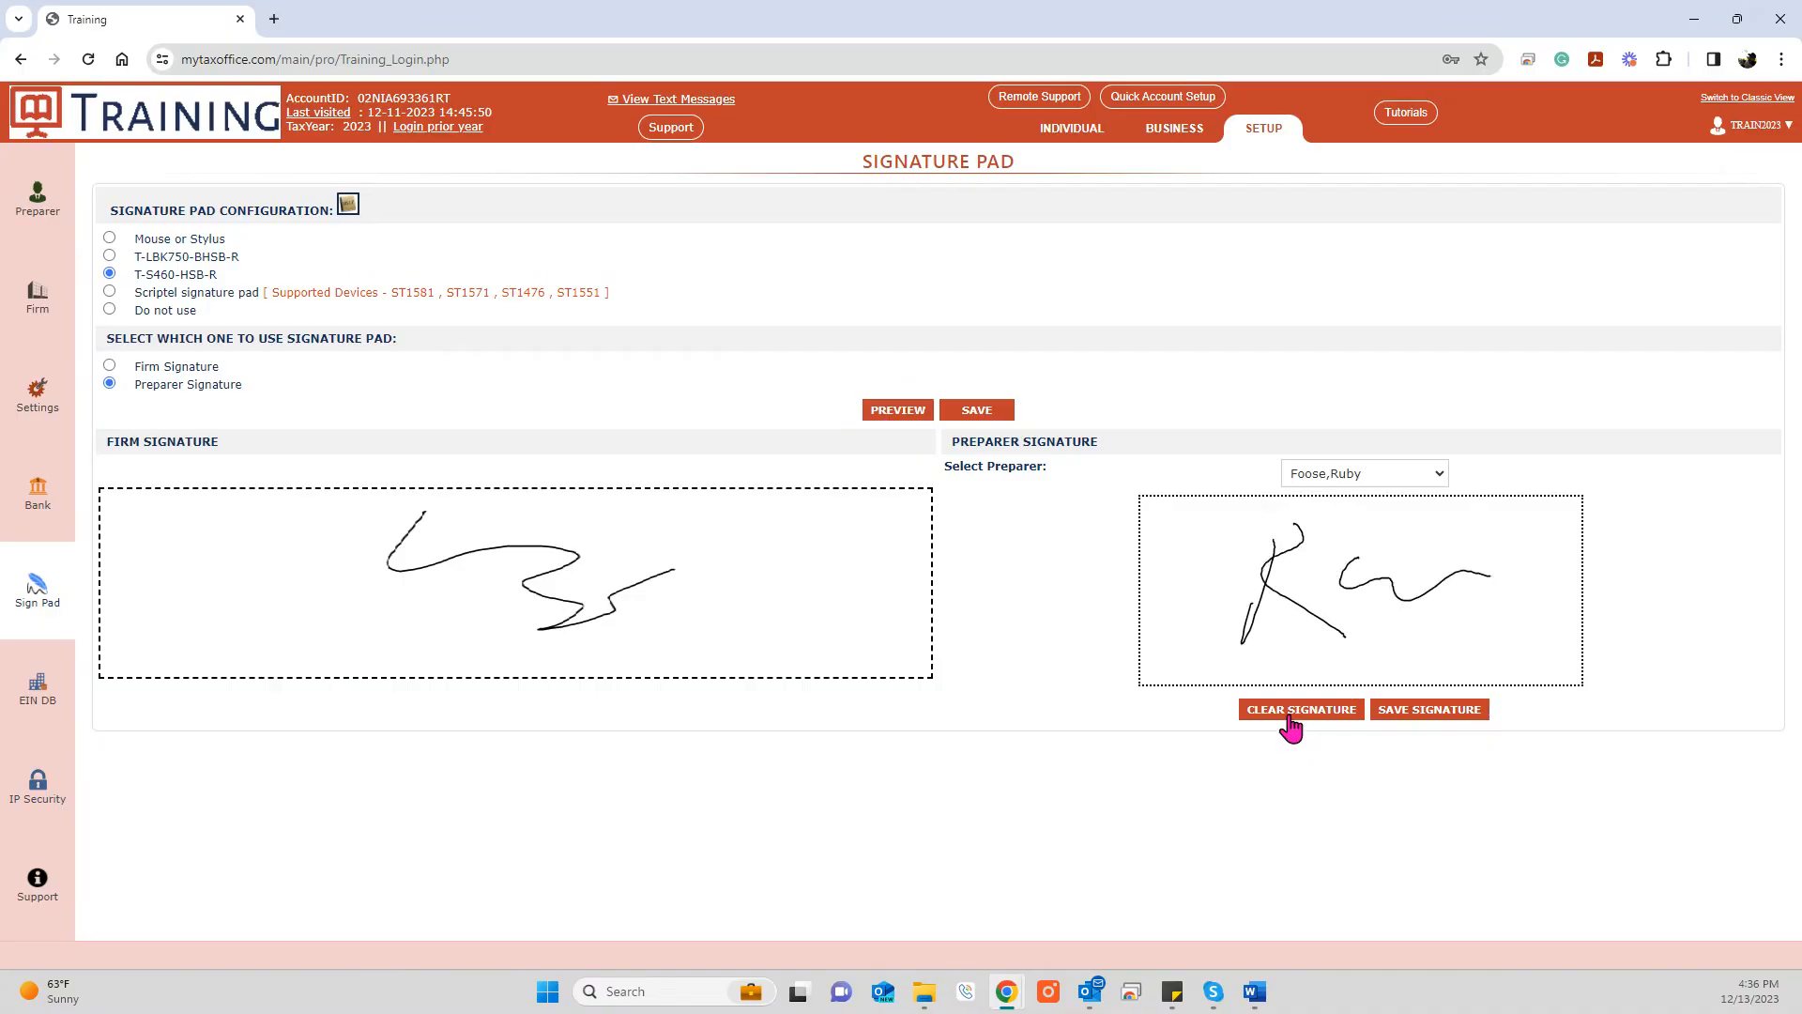
left_click(1429, 716)
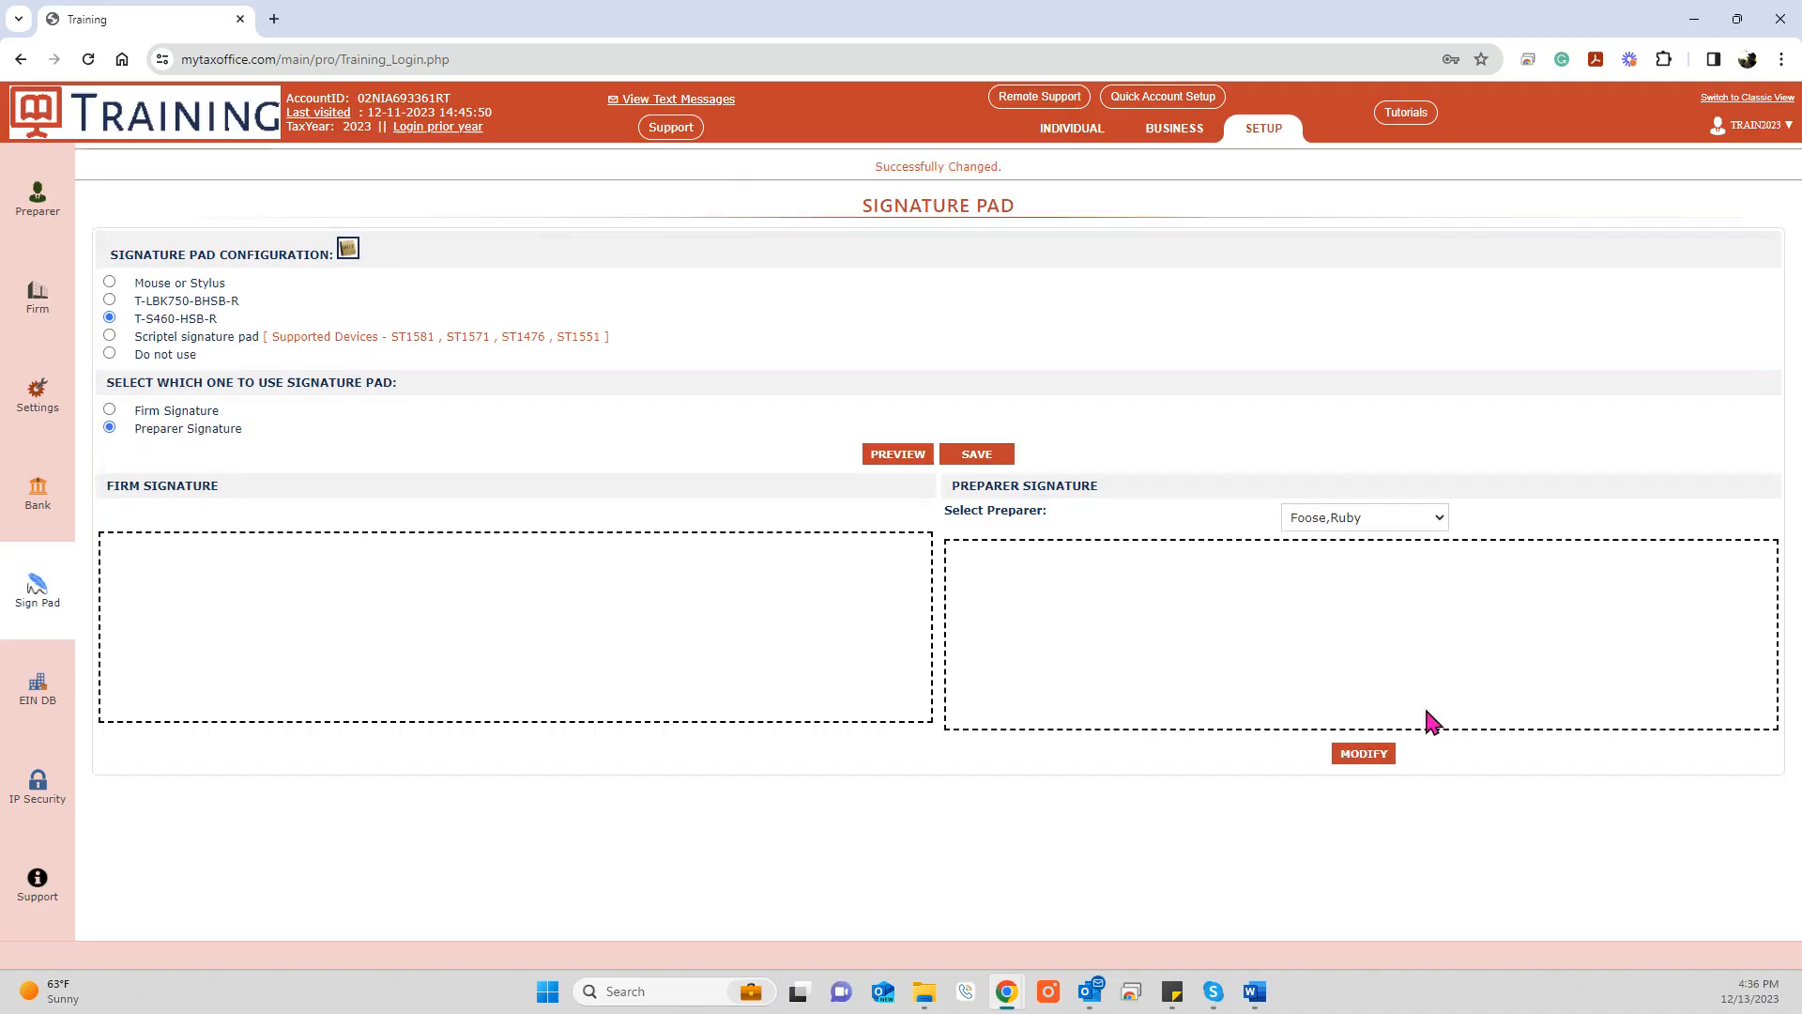
Step: Capture, redo and save a new signature for the seventh preparer
left_click(1412, 516)
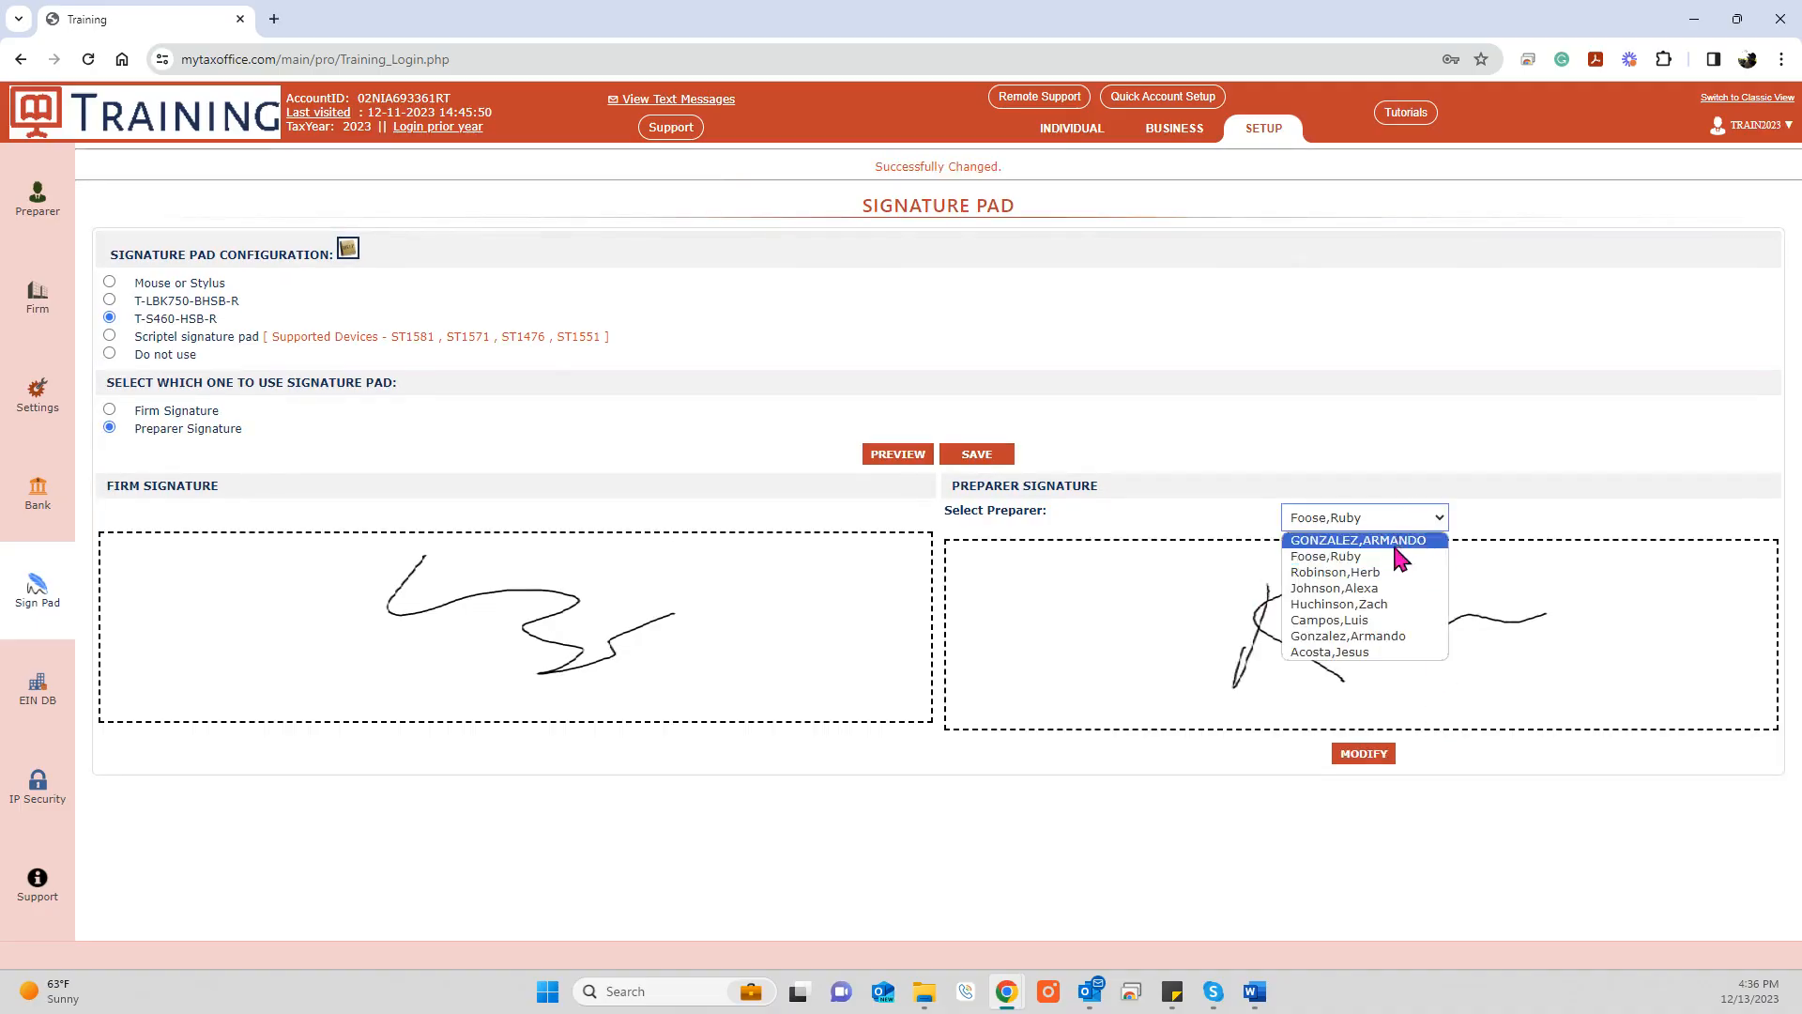
left_click(1358, 637)
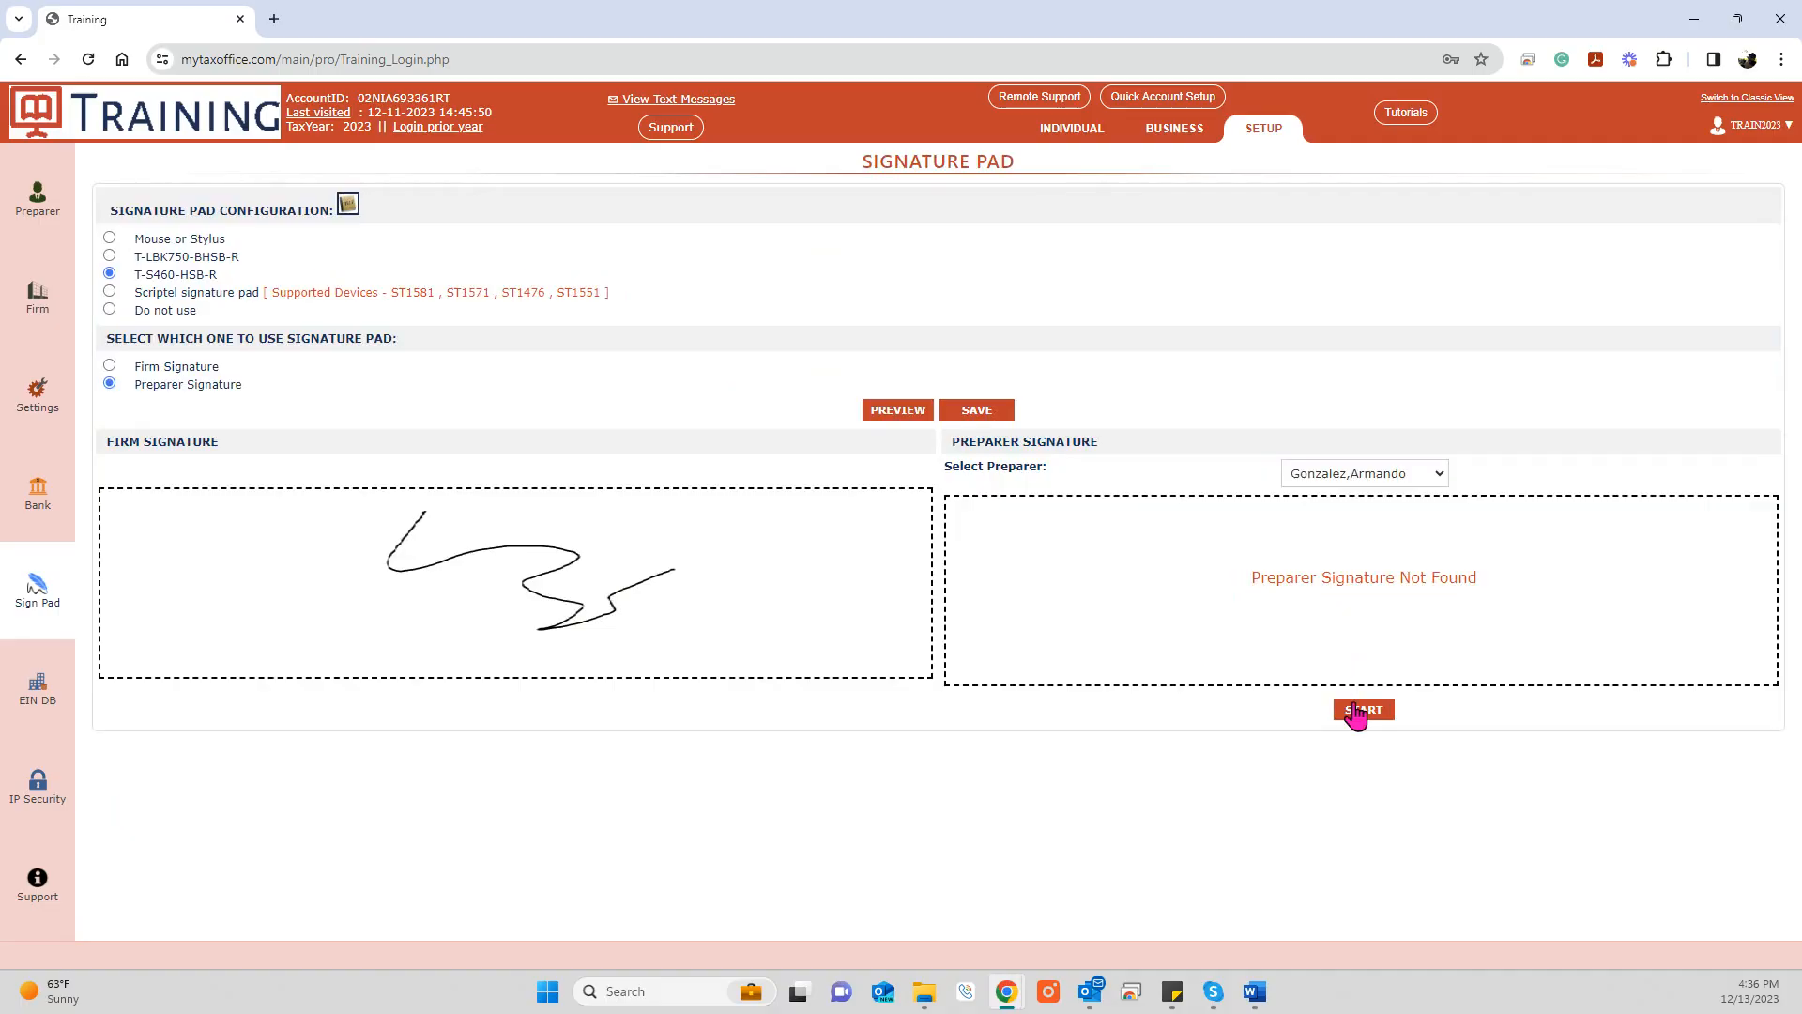
left_click(1358, 711)
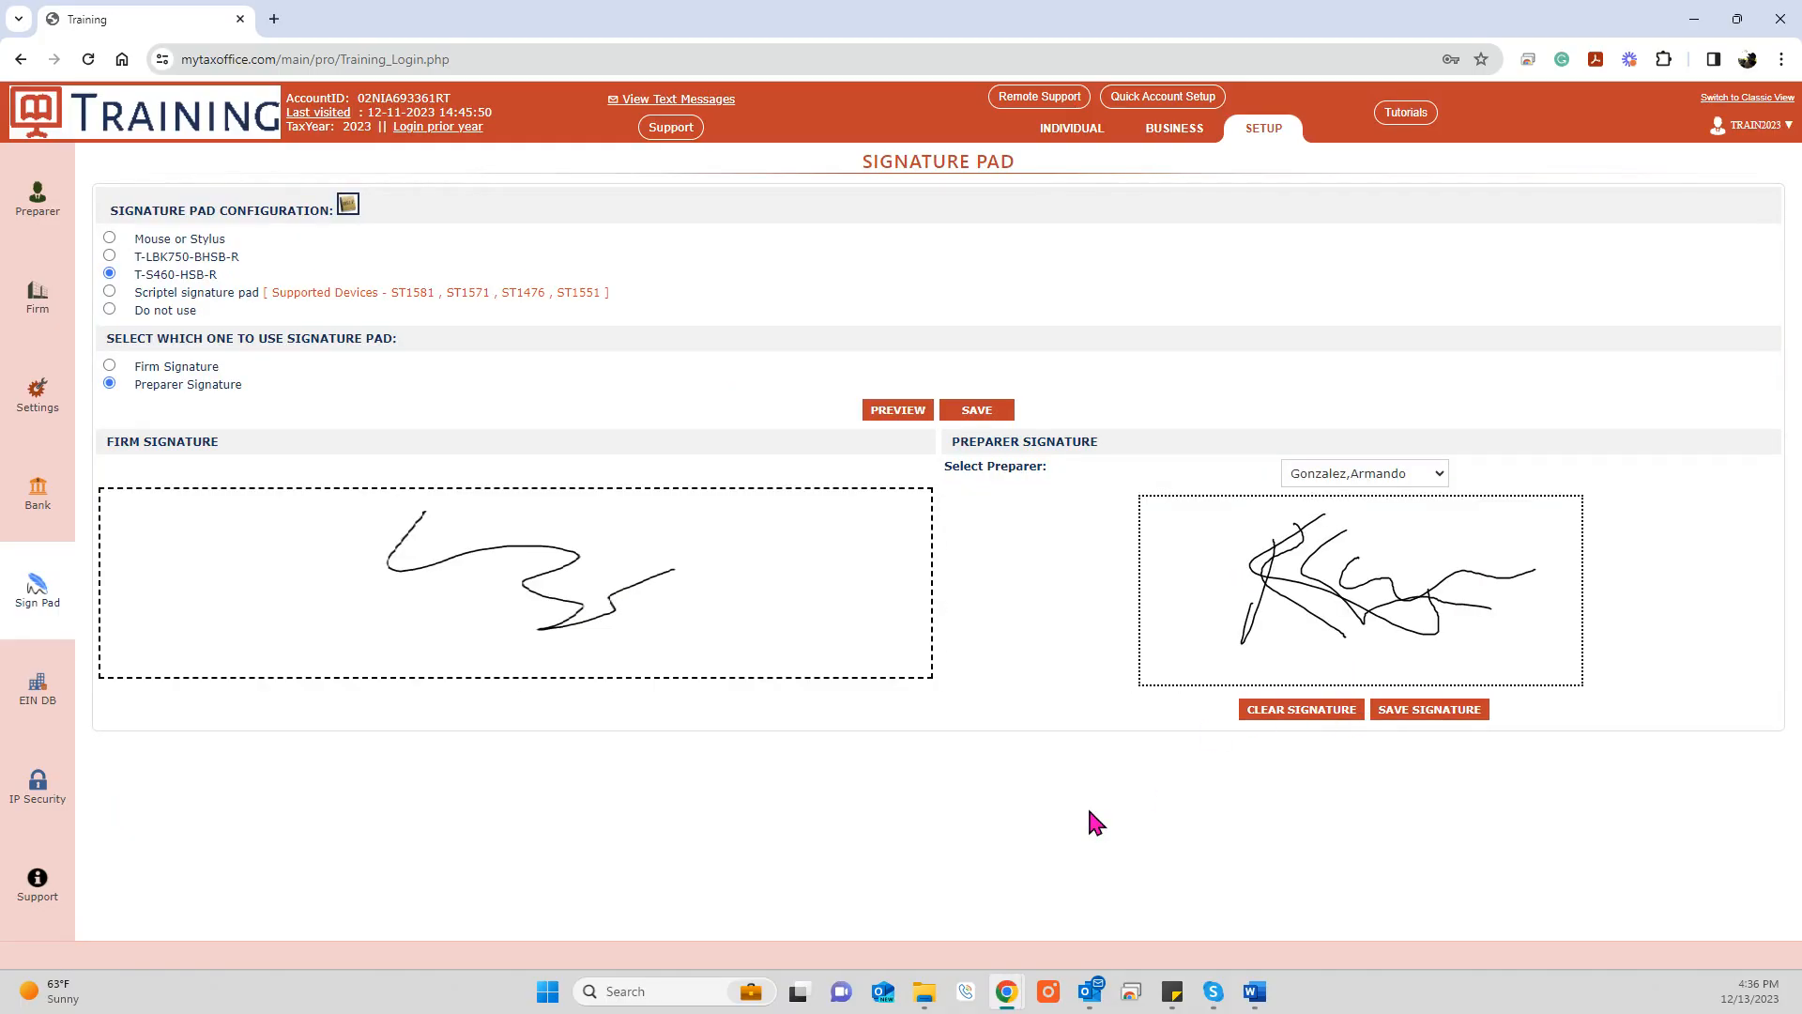
left_click(1274, 711)
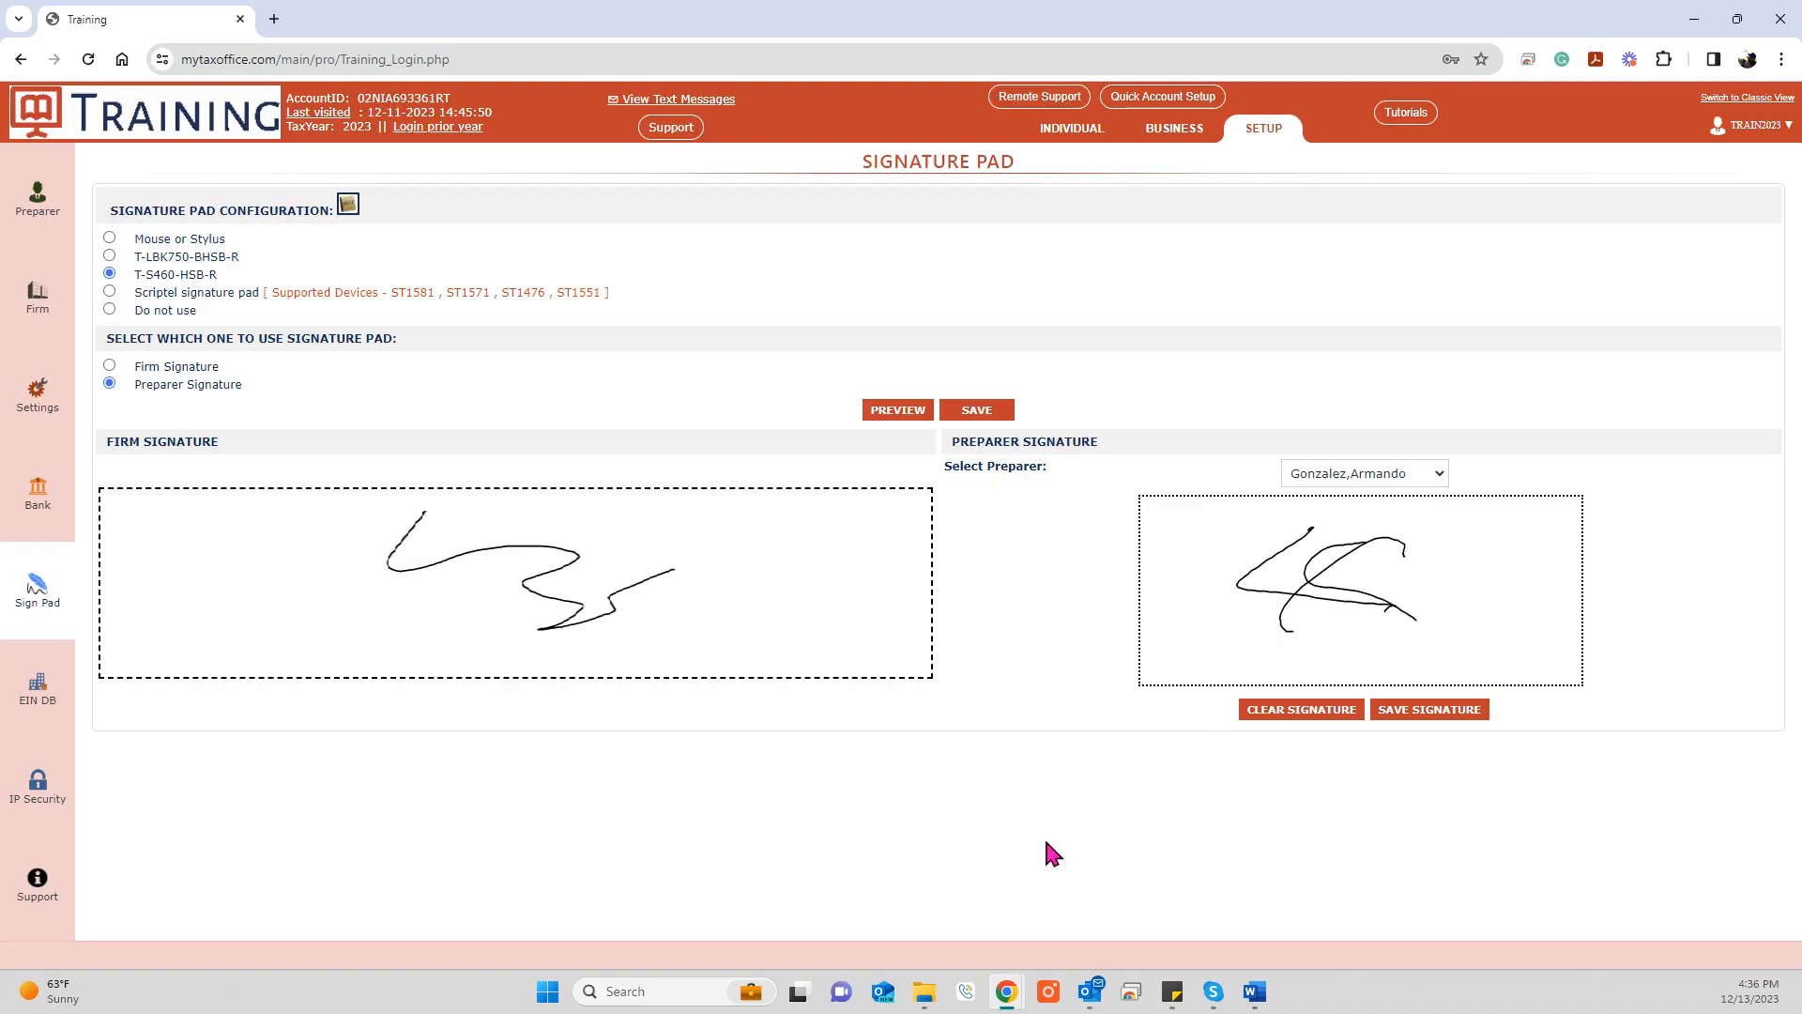
left_click(1428, 712)
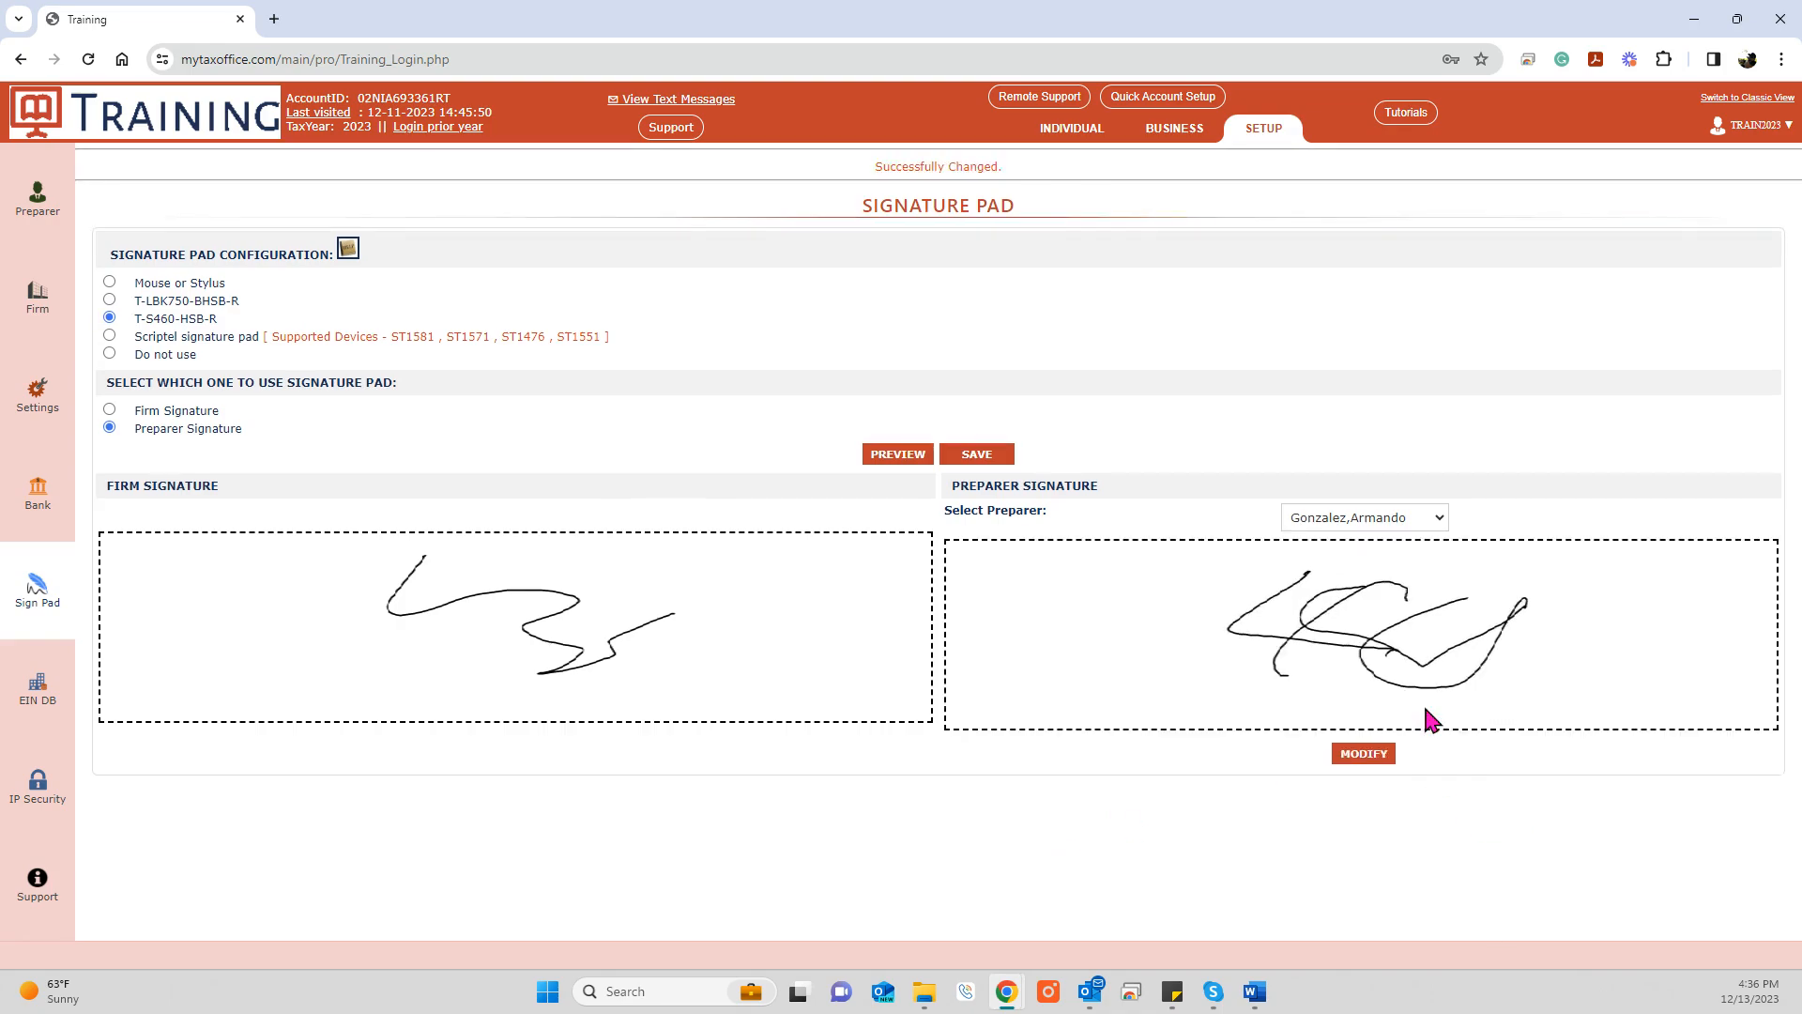
Step: Switch the signature pad setting to Mouse or Stylus and save it
left_click(1395, 524)
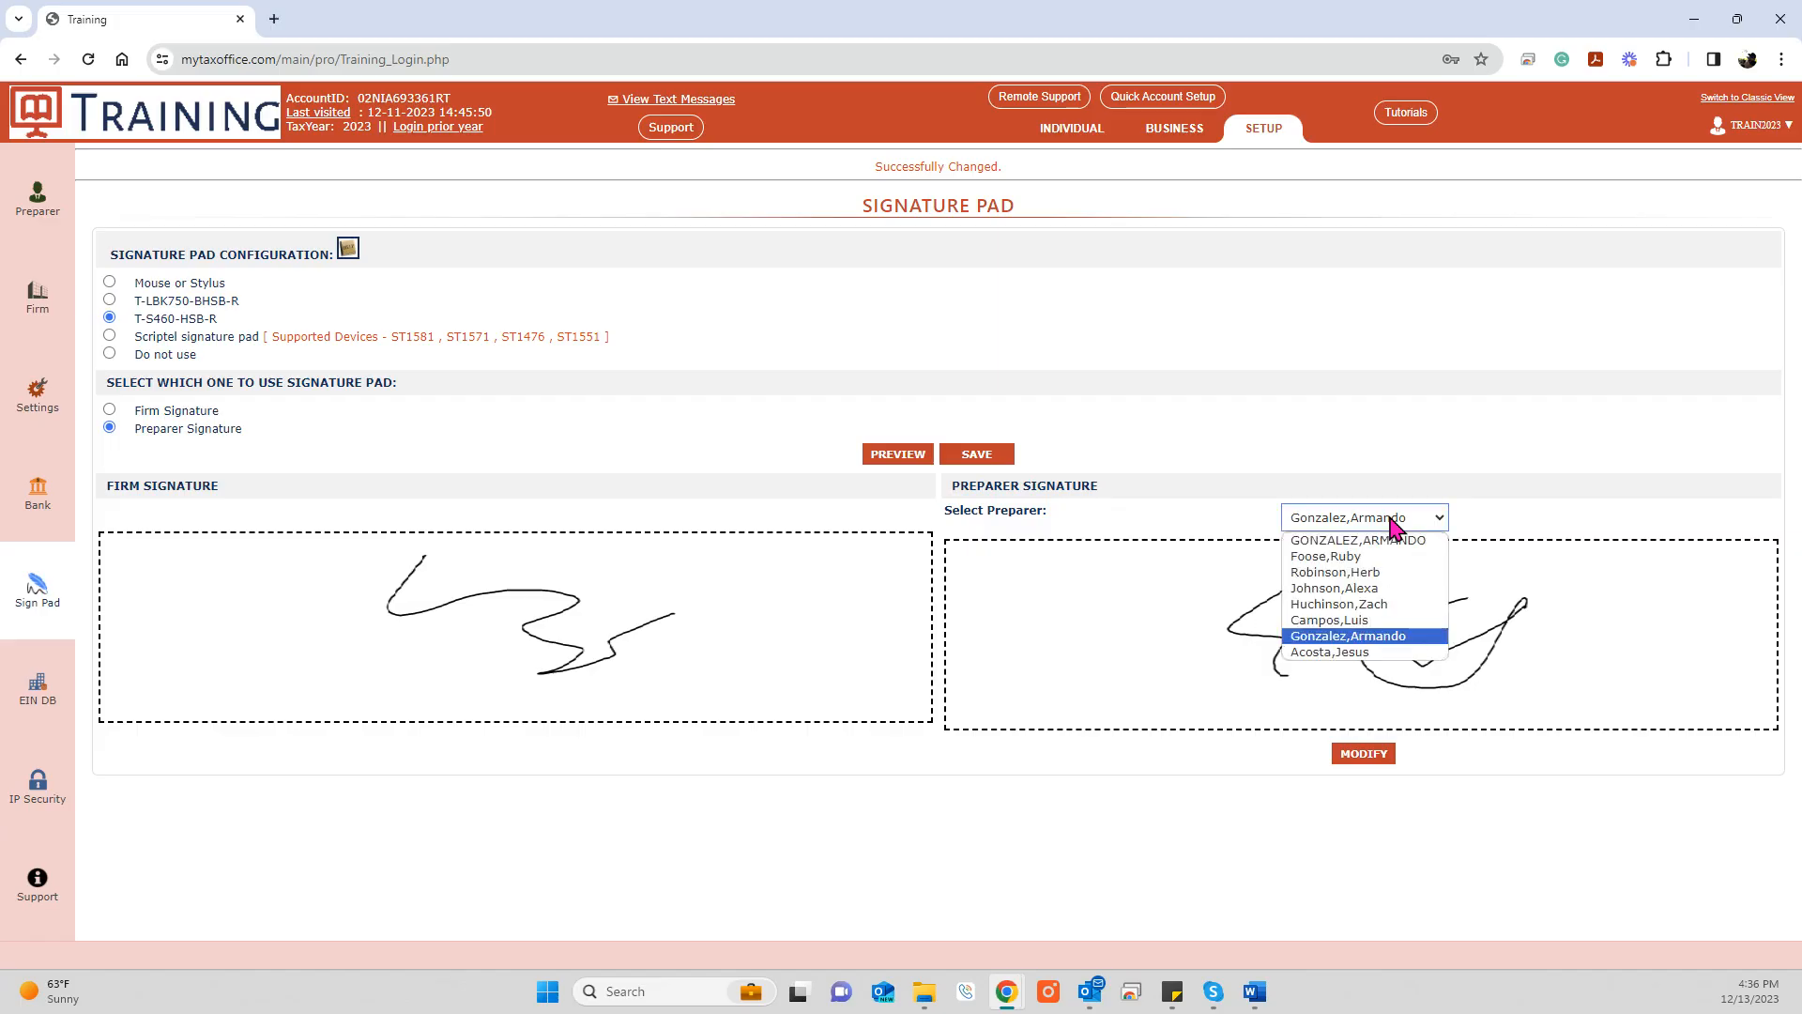
left_click(110, 282)
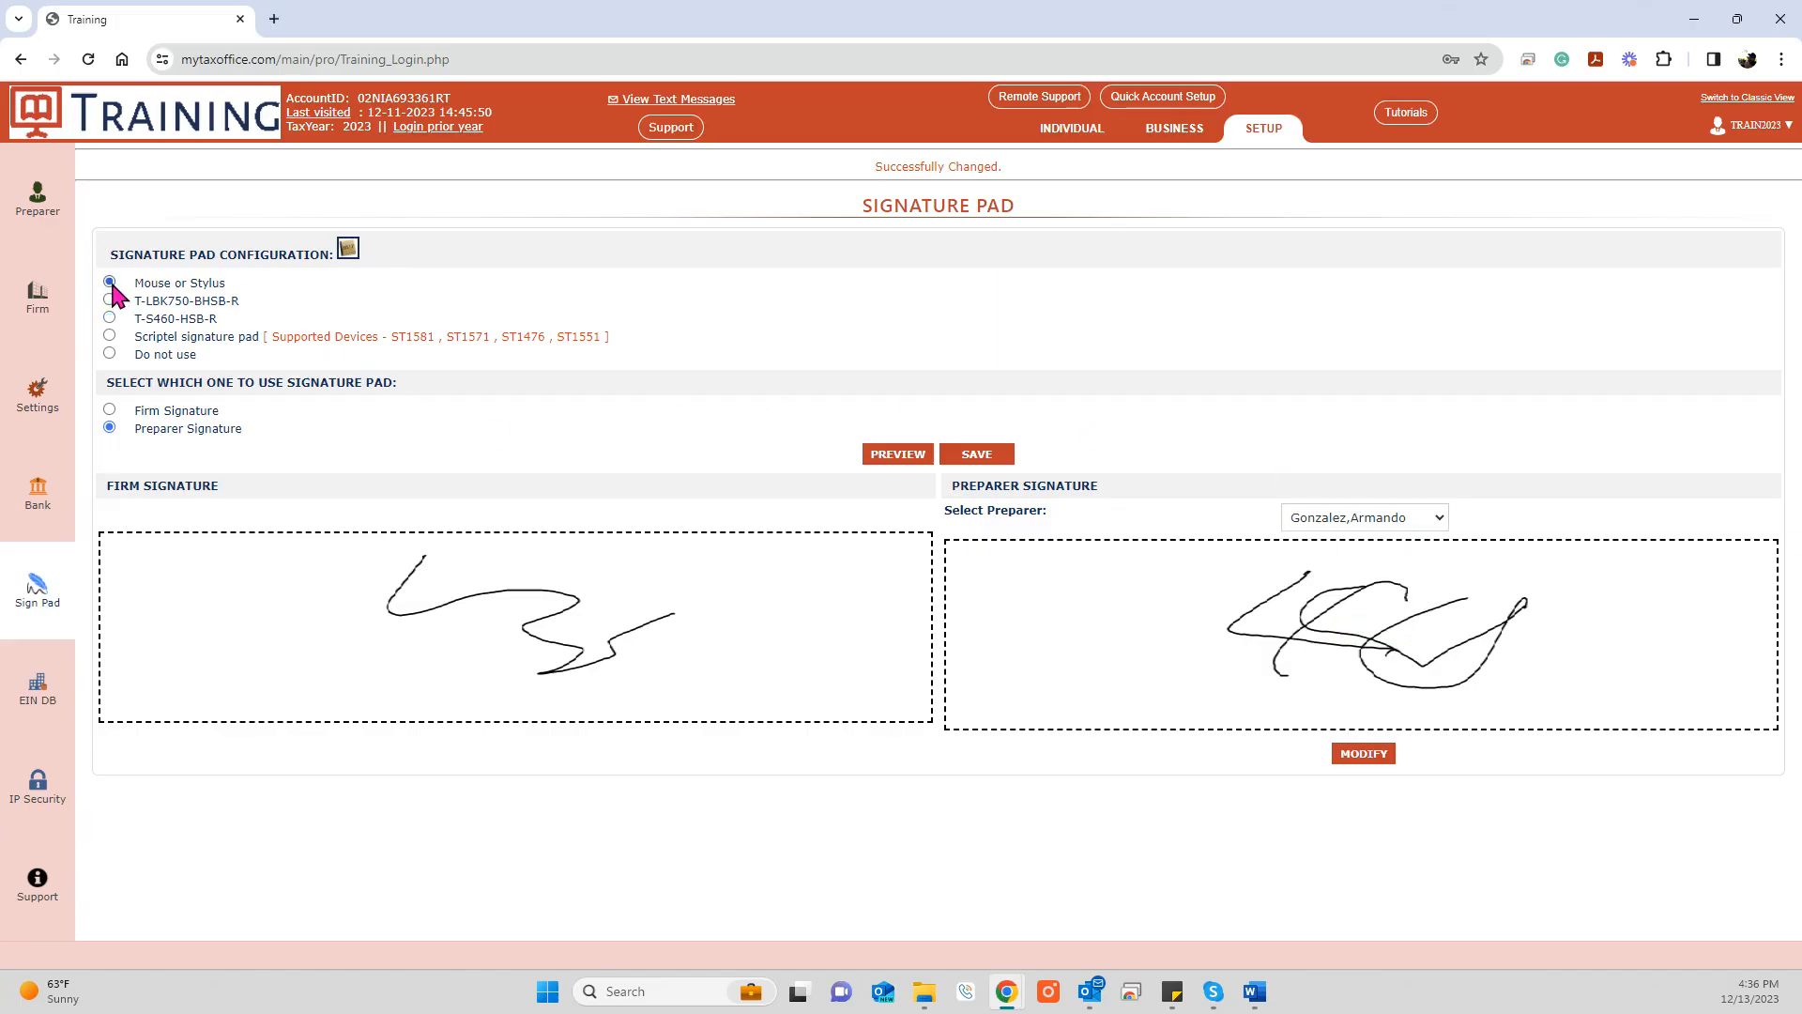
left_click(981, 457)
Step: Draw and save a signature for the fifth preparer using the mouse
left_click(1329, 519)
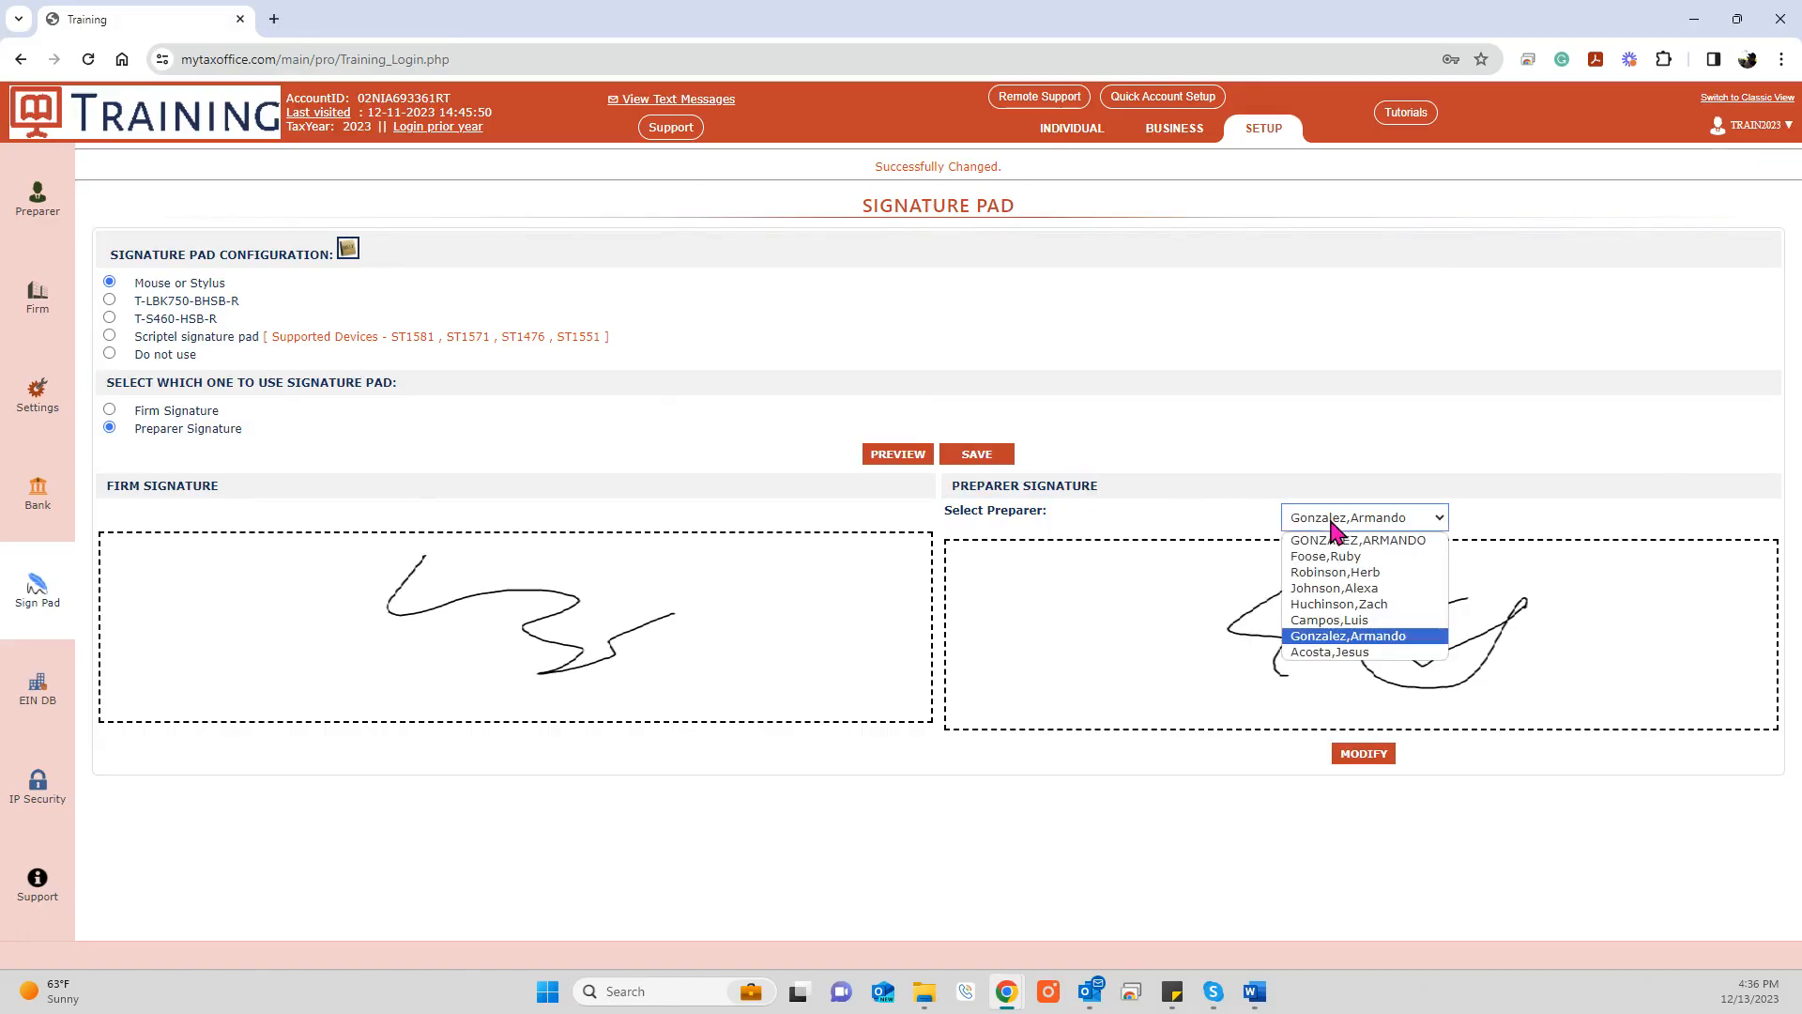
left_click(1331, 606)
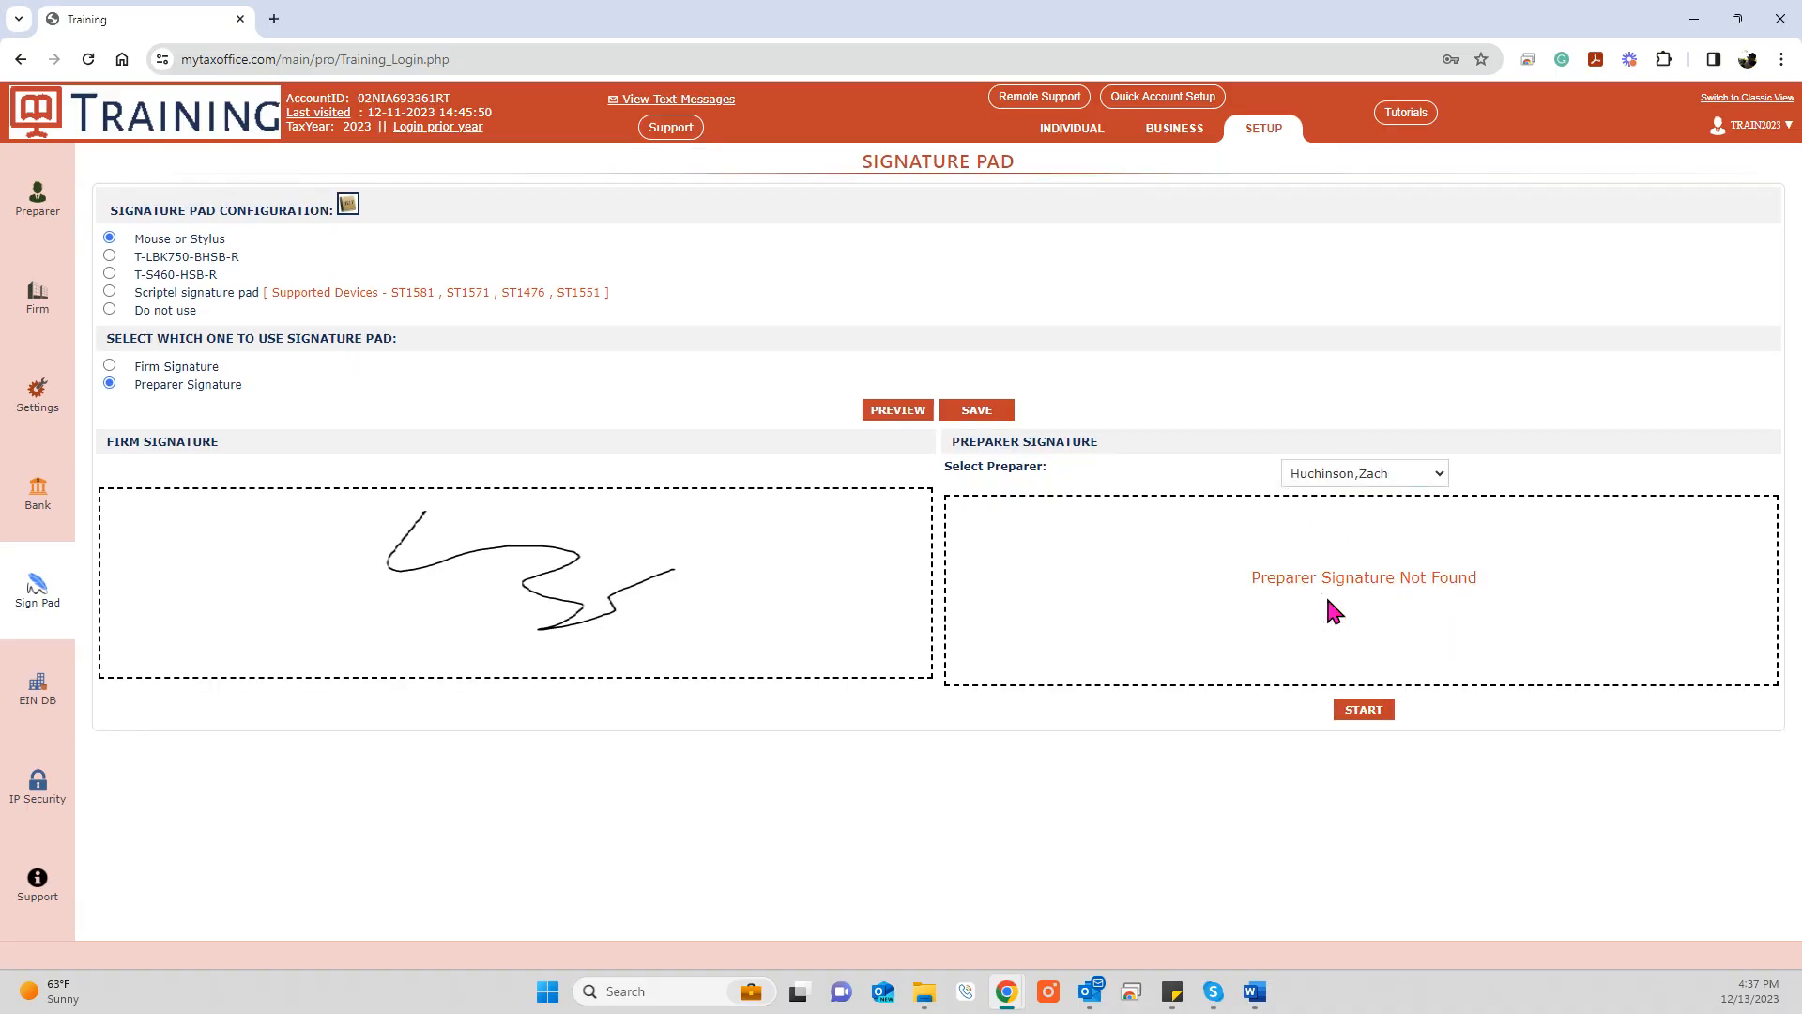
left_click(1361, 712)
mouse_move(1195, 548)
left_mouse_down()
mouse_move(1332, 624)
mouse_move(1408, 623)
mouse_move(1464, 595)
mouse_move(1692, 602)
left_mouse_up()
left_click(1417, 711)
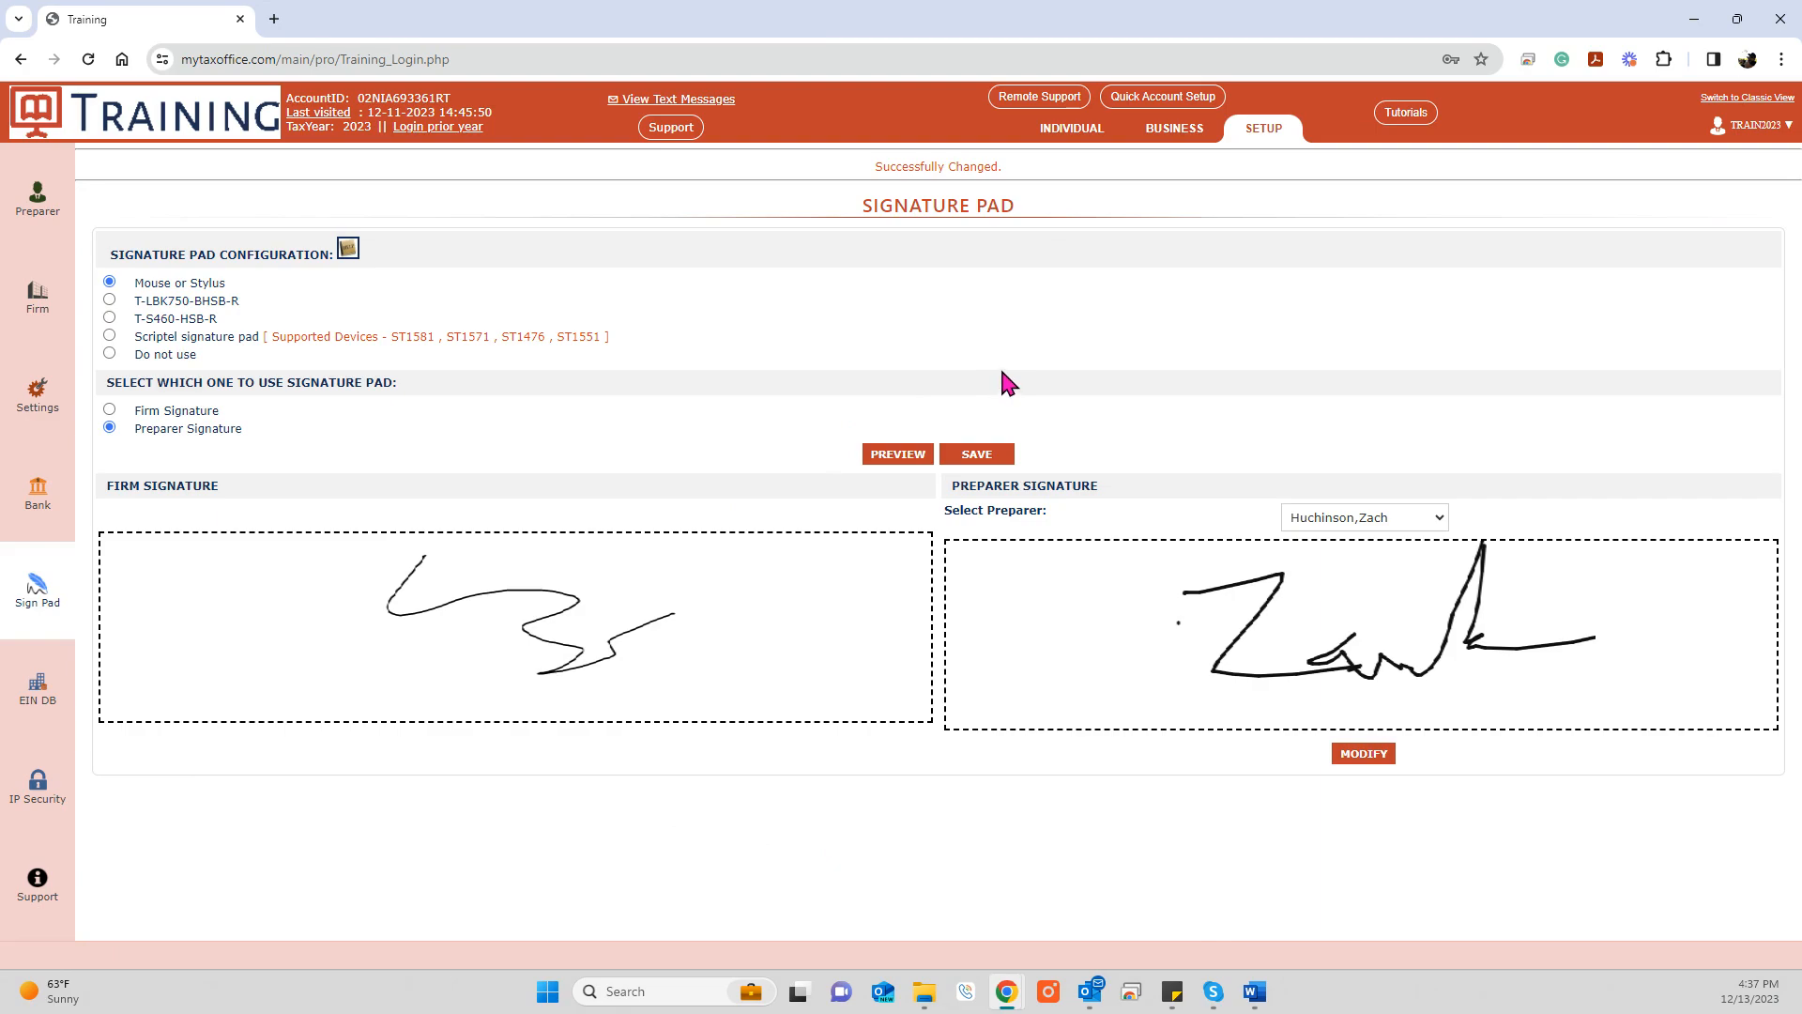
Step: Open Individual pricing settings and try a single fixed federal rate
left_click(1069, 133)
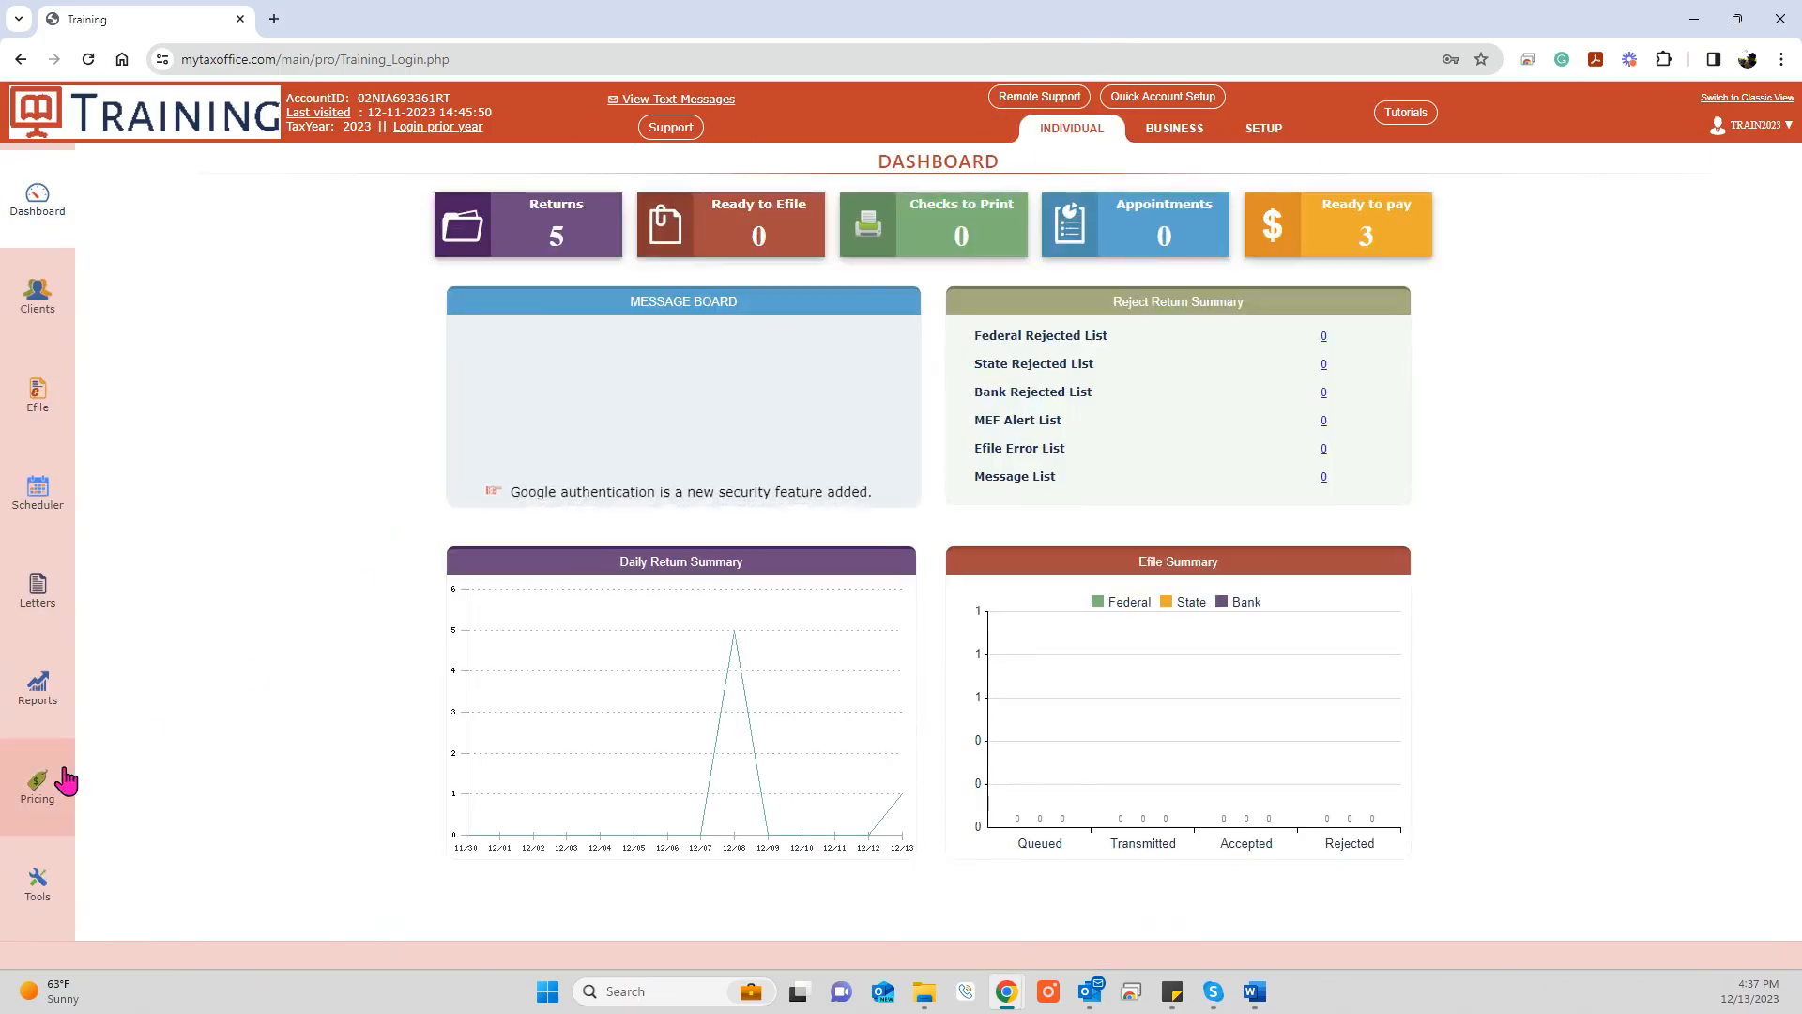
left_click(42, 784)
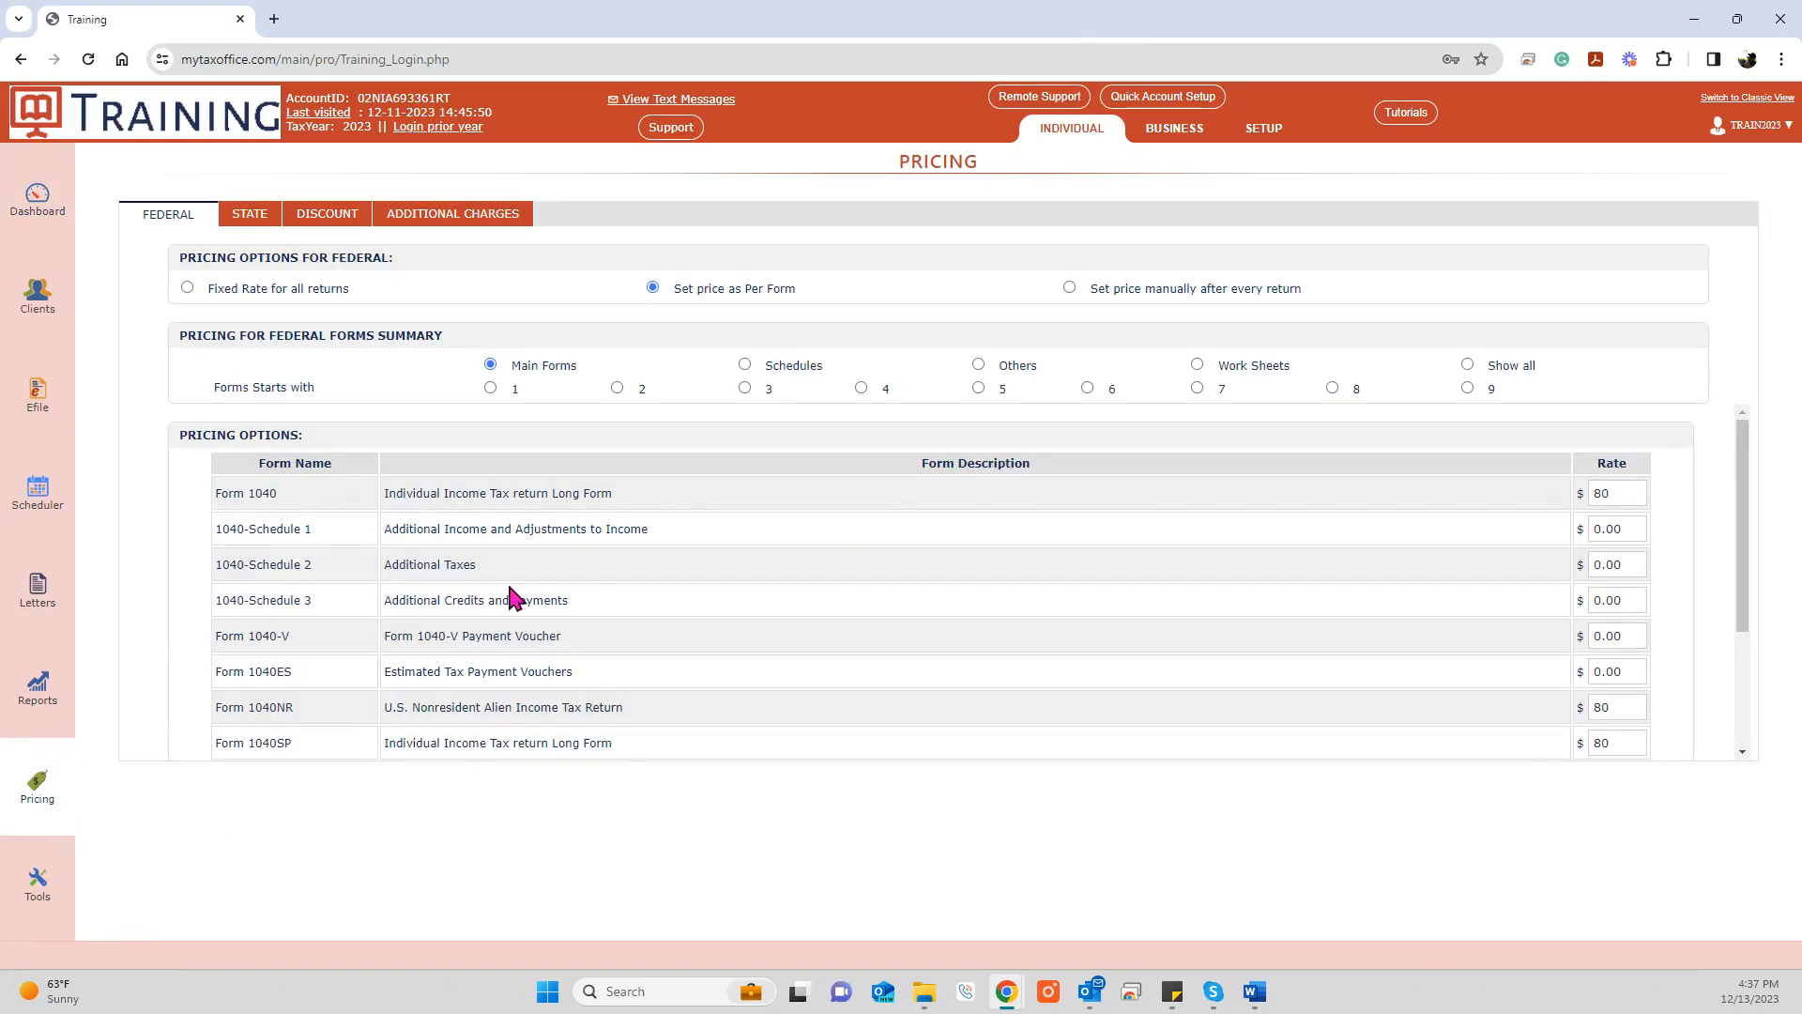
left_click(188, 287)
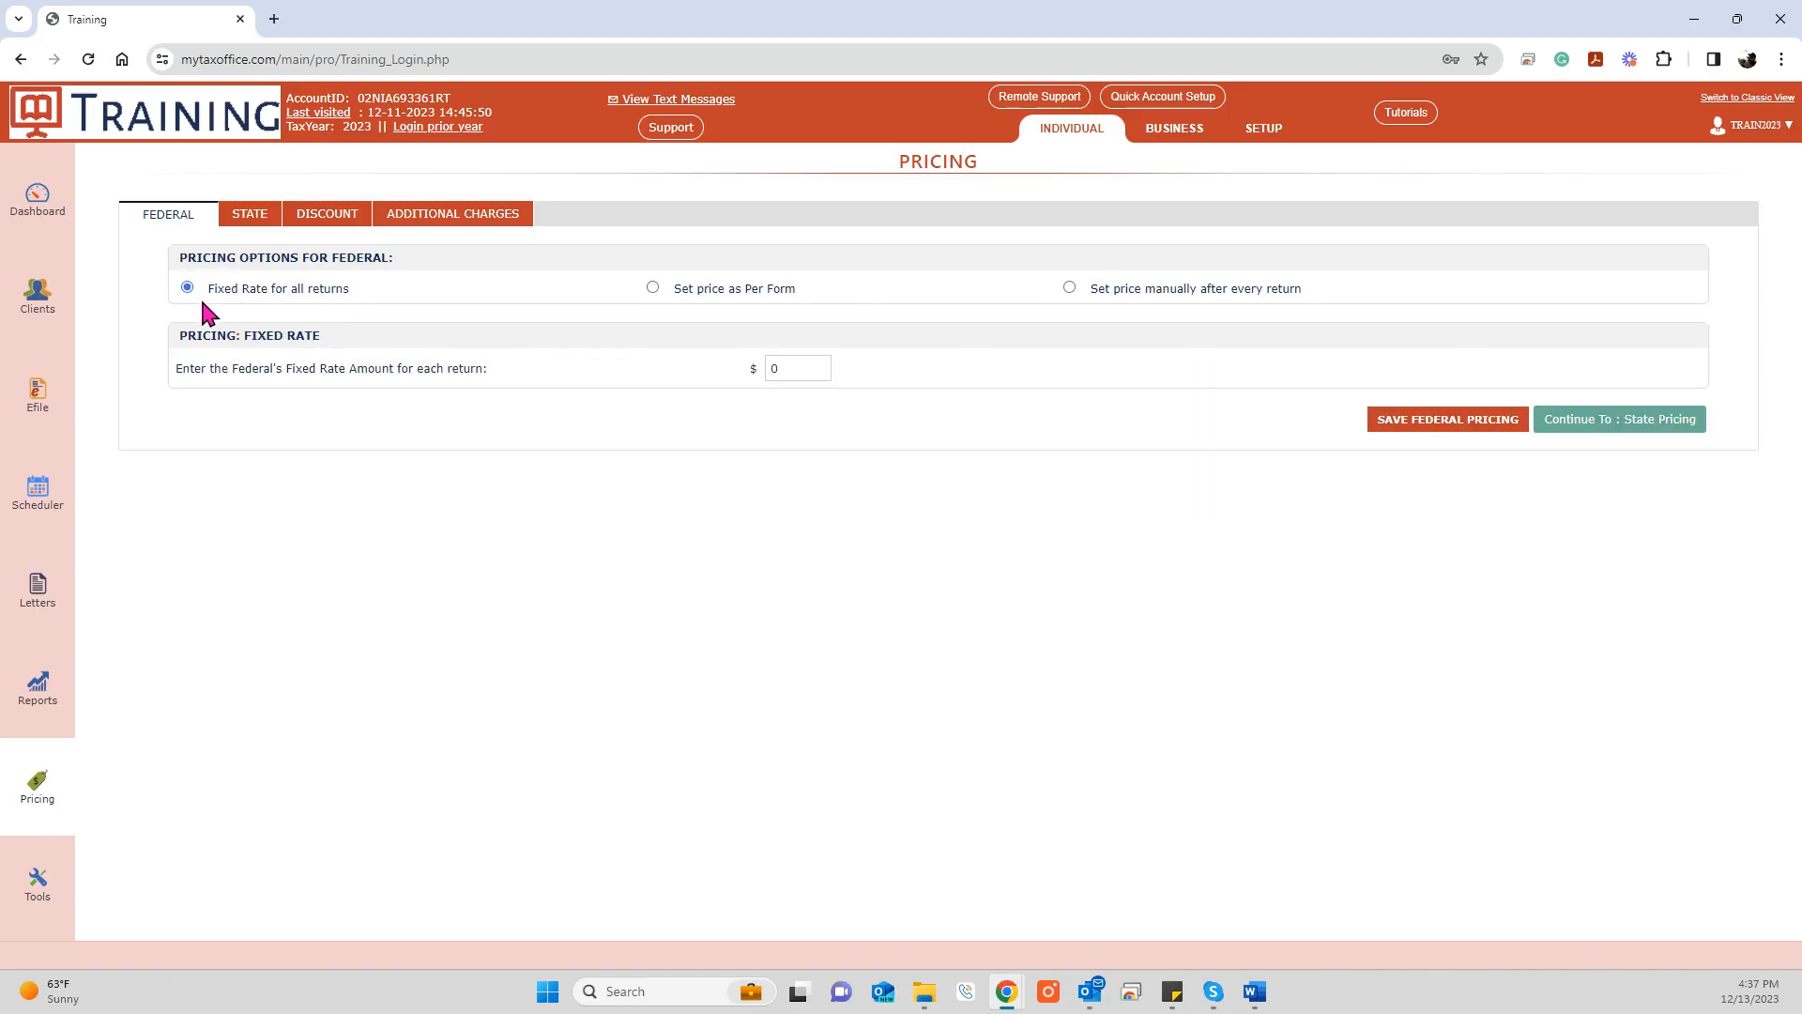
double_click(785, 369)
Step: Return to per-form federal pricing and view schedule rates like Schedule C $65, EIC $15, F $75
left_click(652, 288)
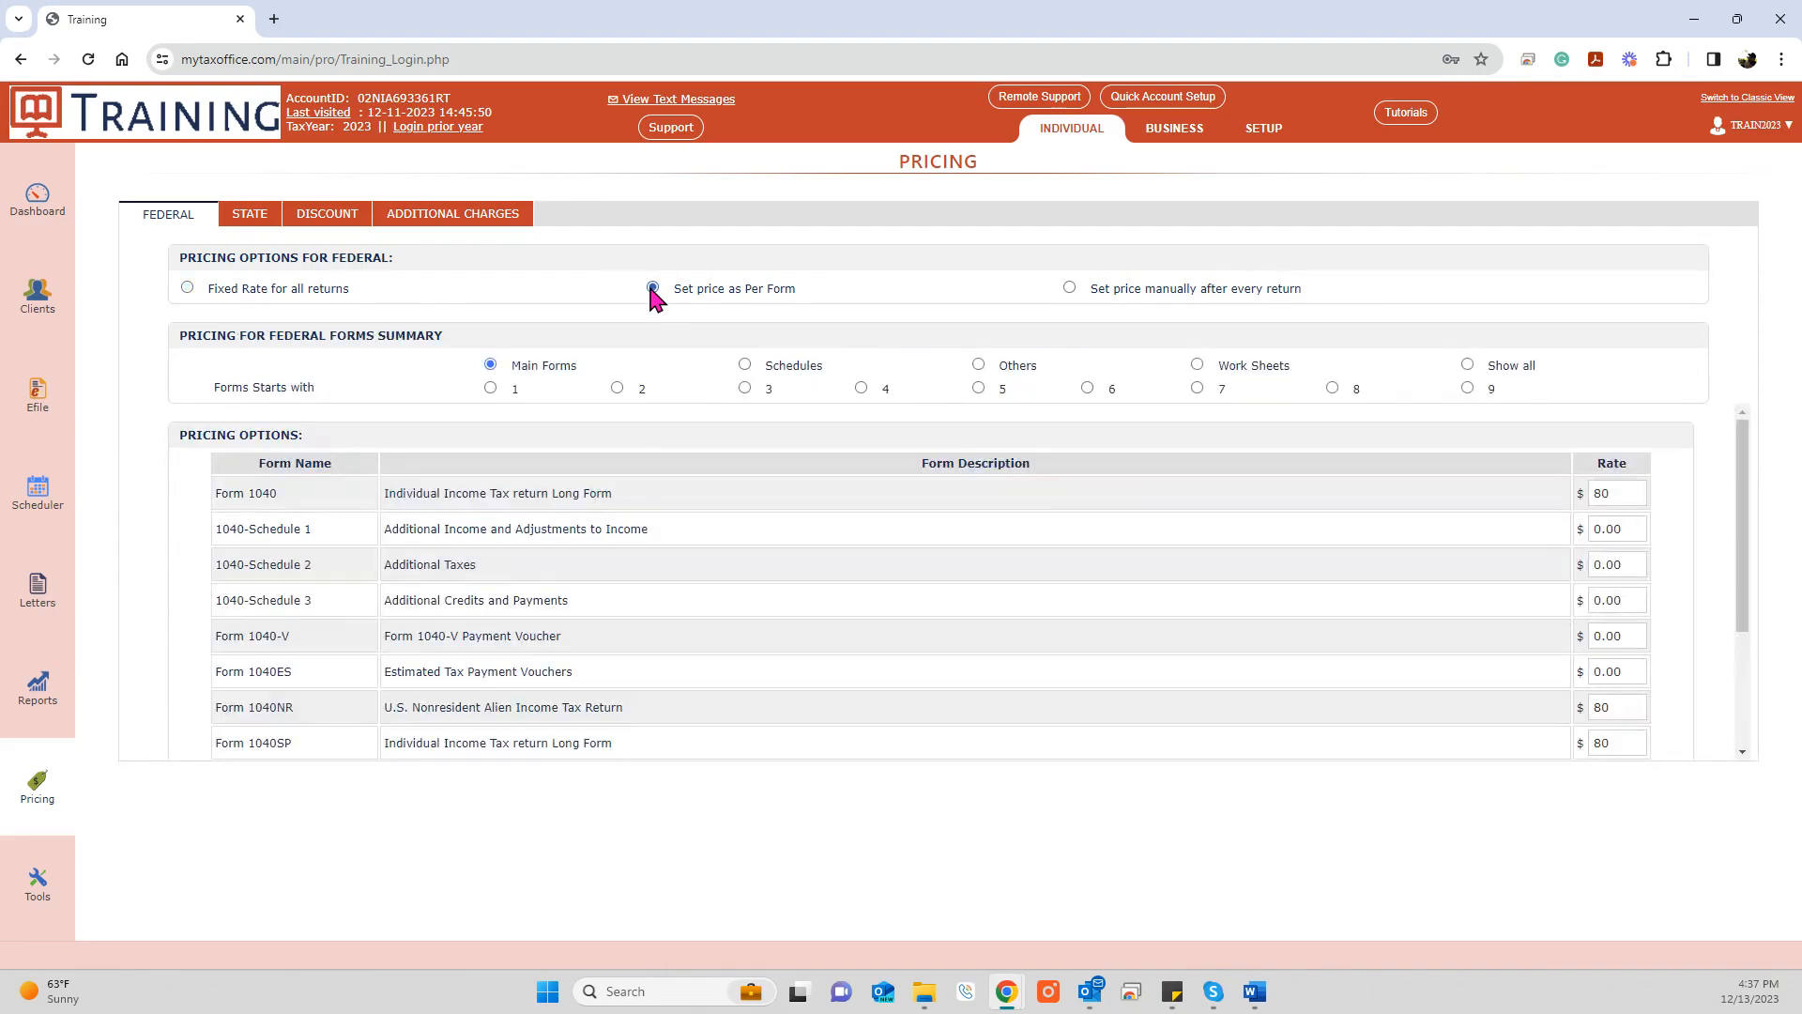
double_click(1611, 495)
scroll(1633, 715, "down", 3)
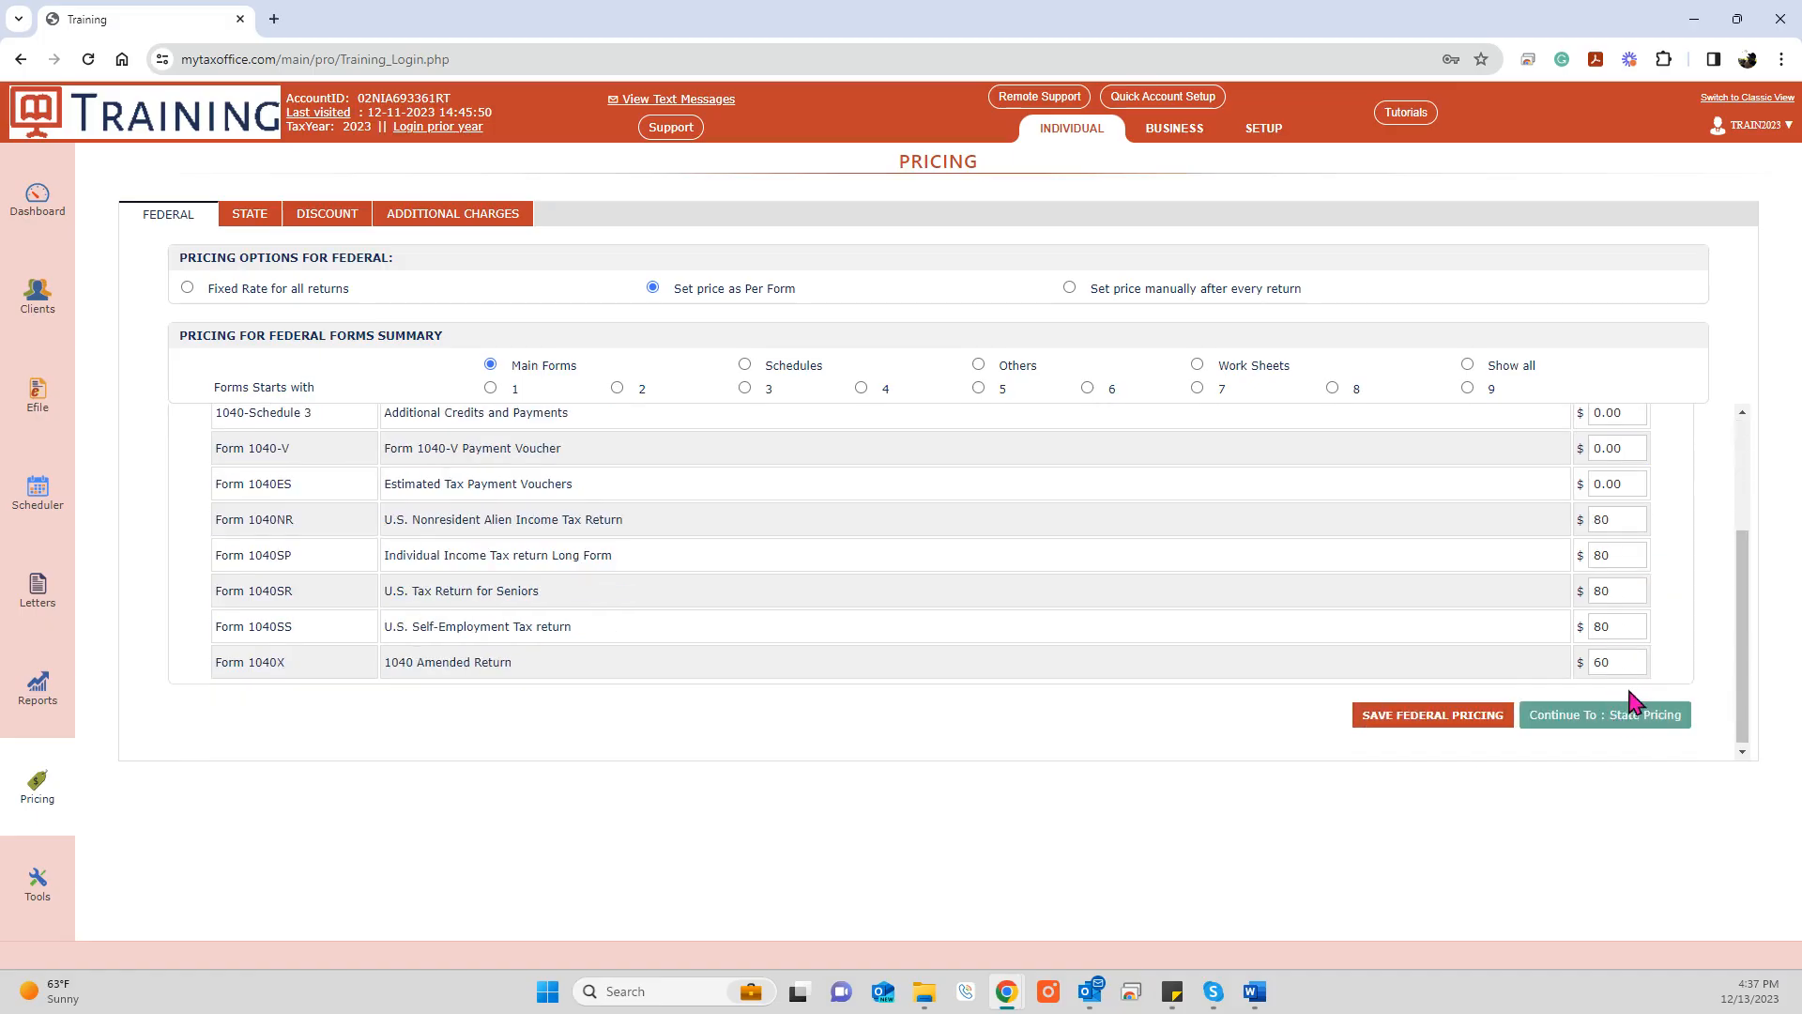
double_click(1618, 666)
left_click(747, 366)
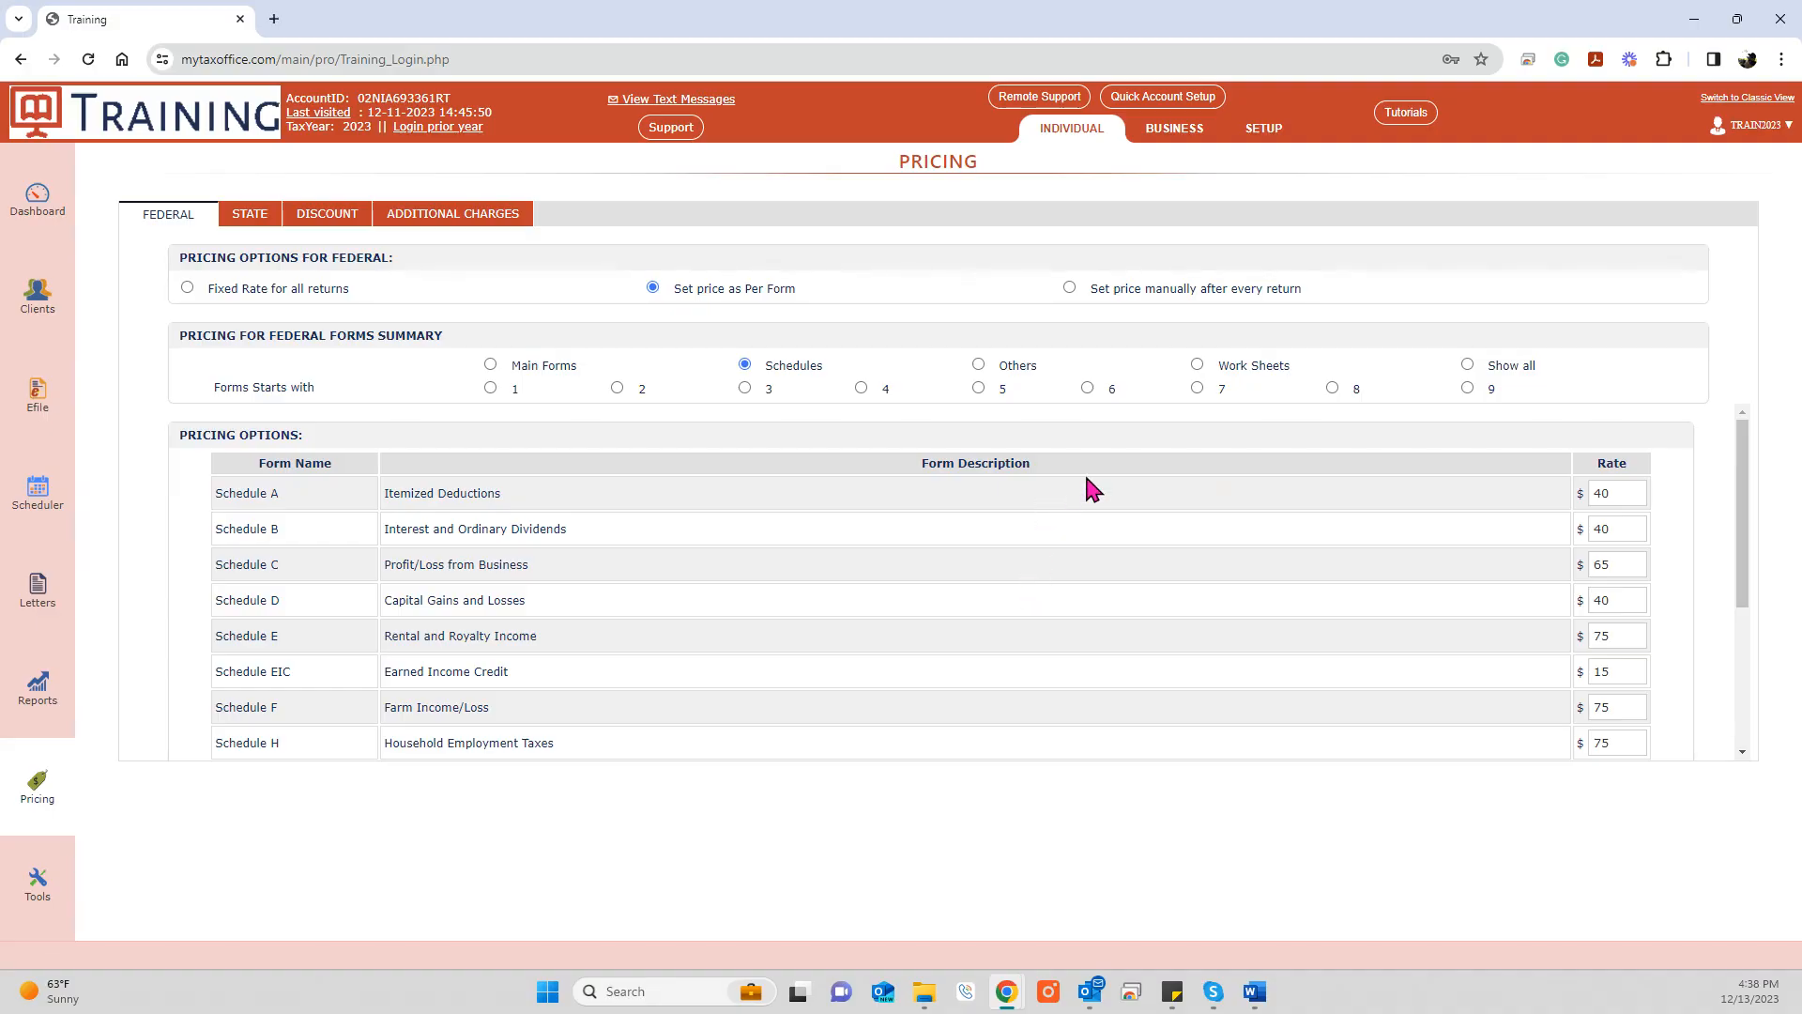
Step: Review forms starting with 8, including the Form 8879 rate, and save federal per-form prices
left_click(1333, 388)
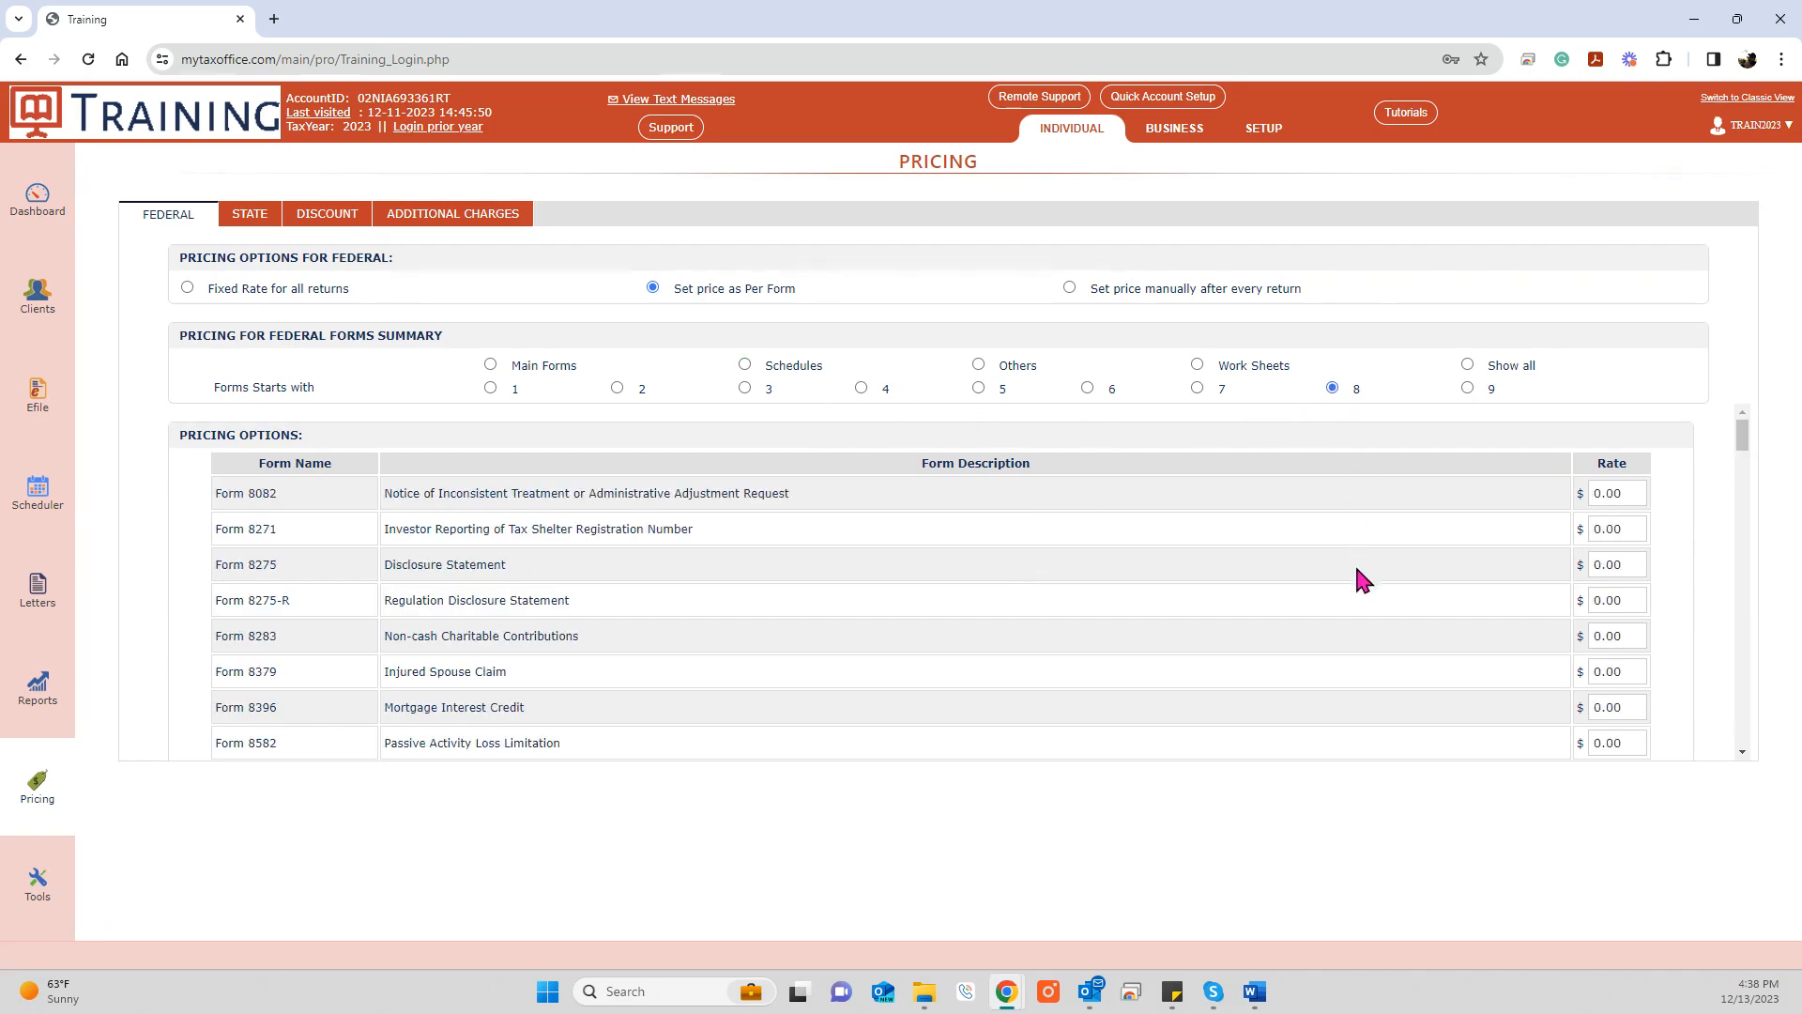
scroll(1355, 563, "down", 8)
scroll(1358, 601, "down", 8)
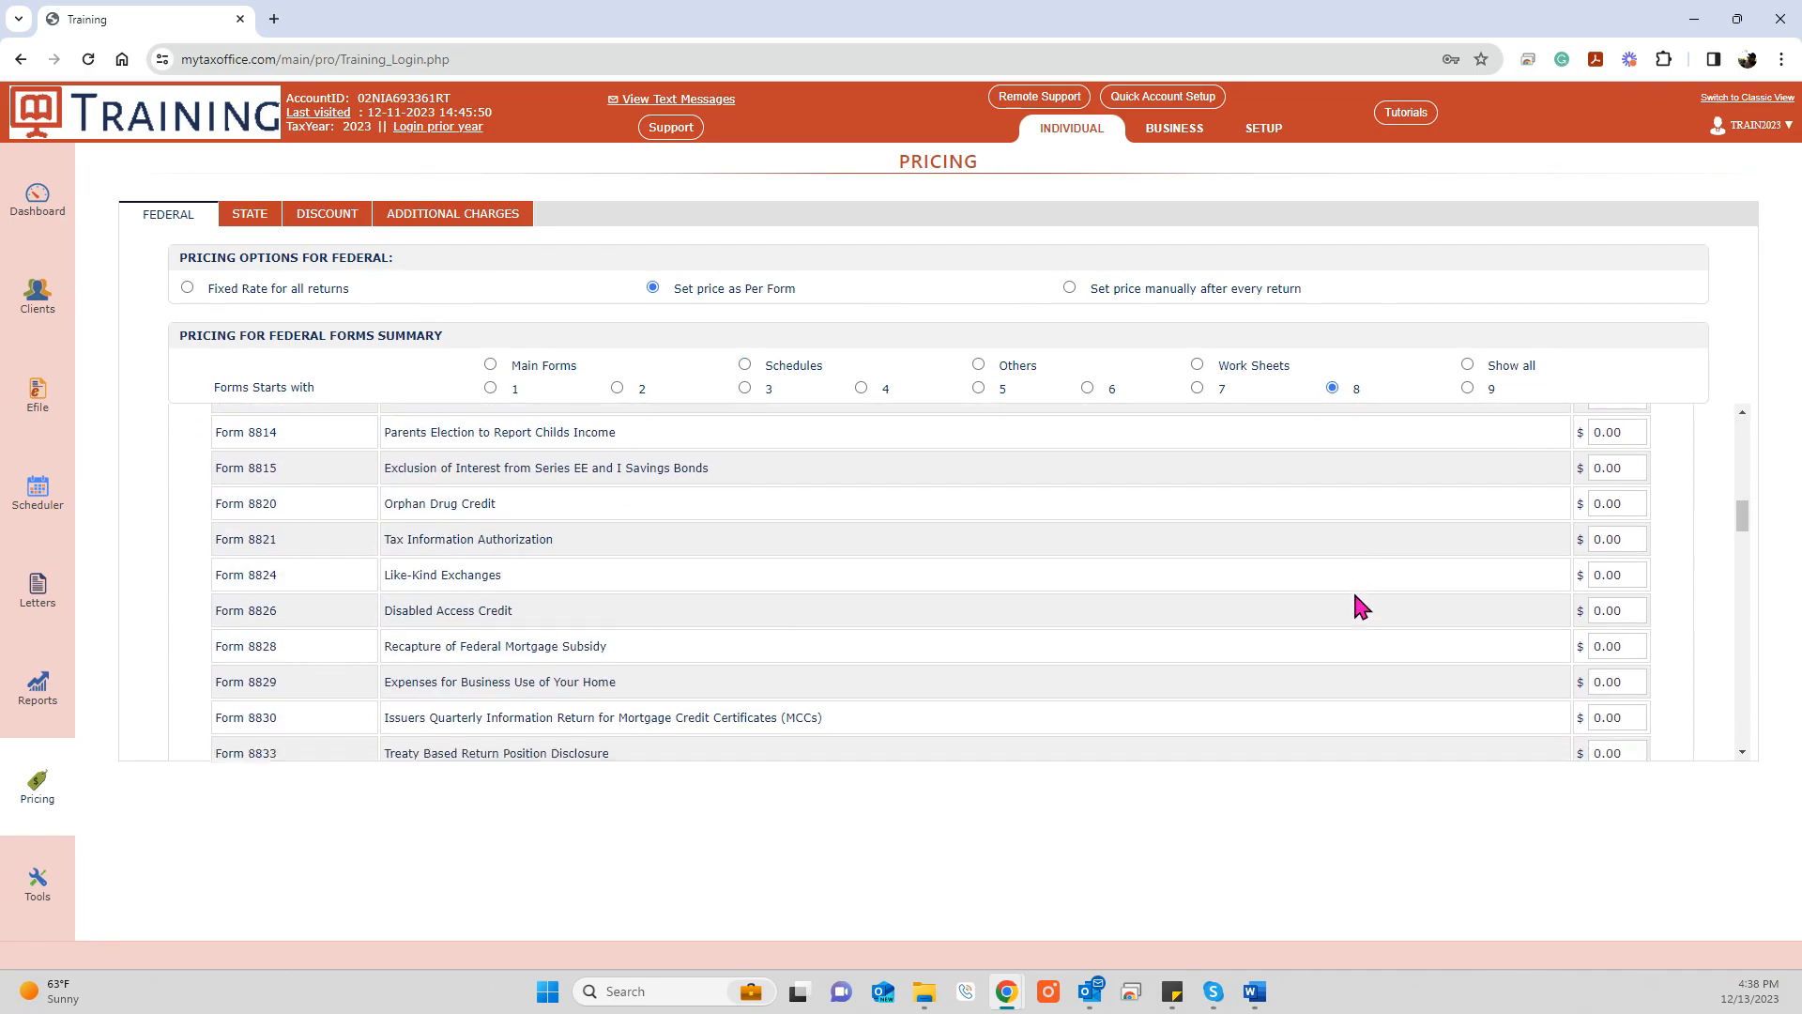
scroll(1361, 605, "down", 3)
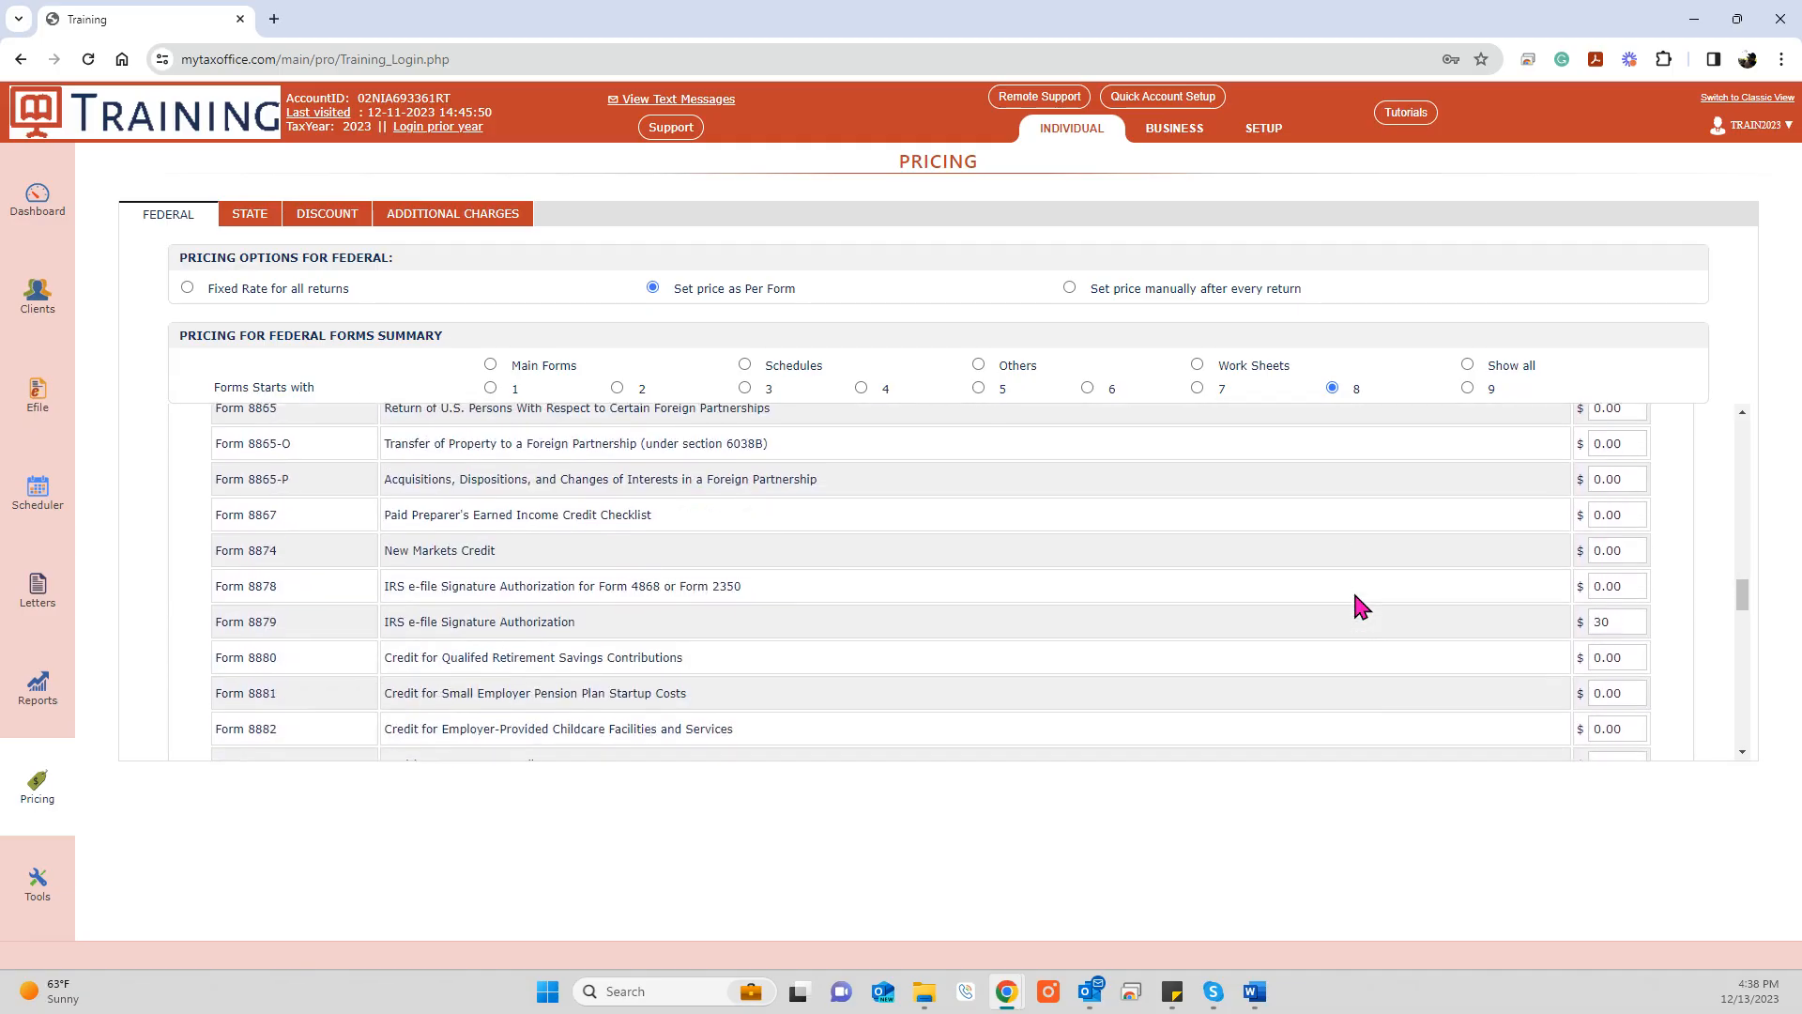
double_click(1605, 610)
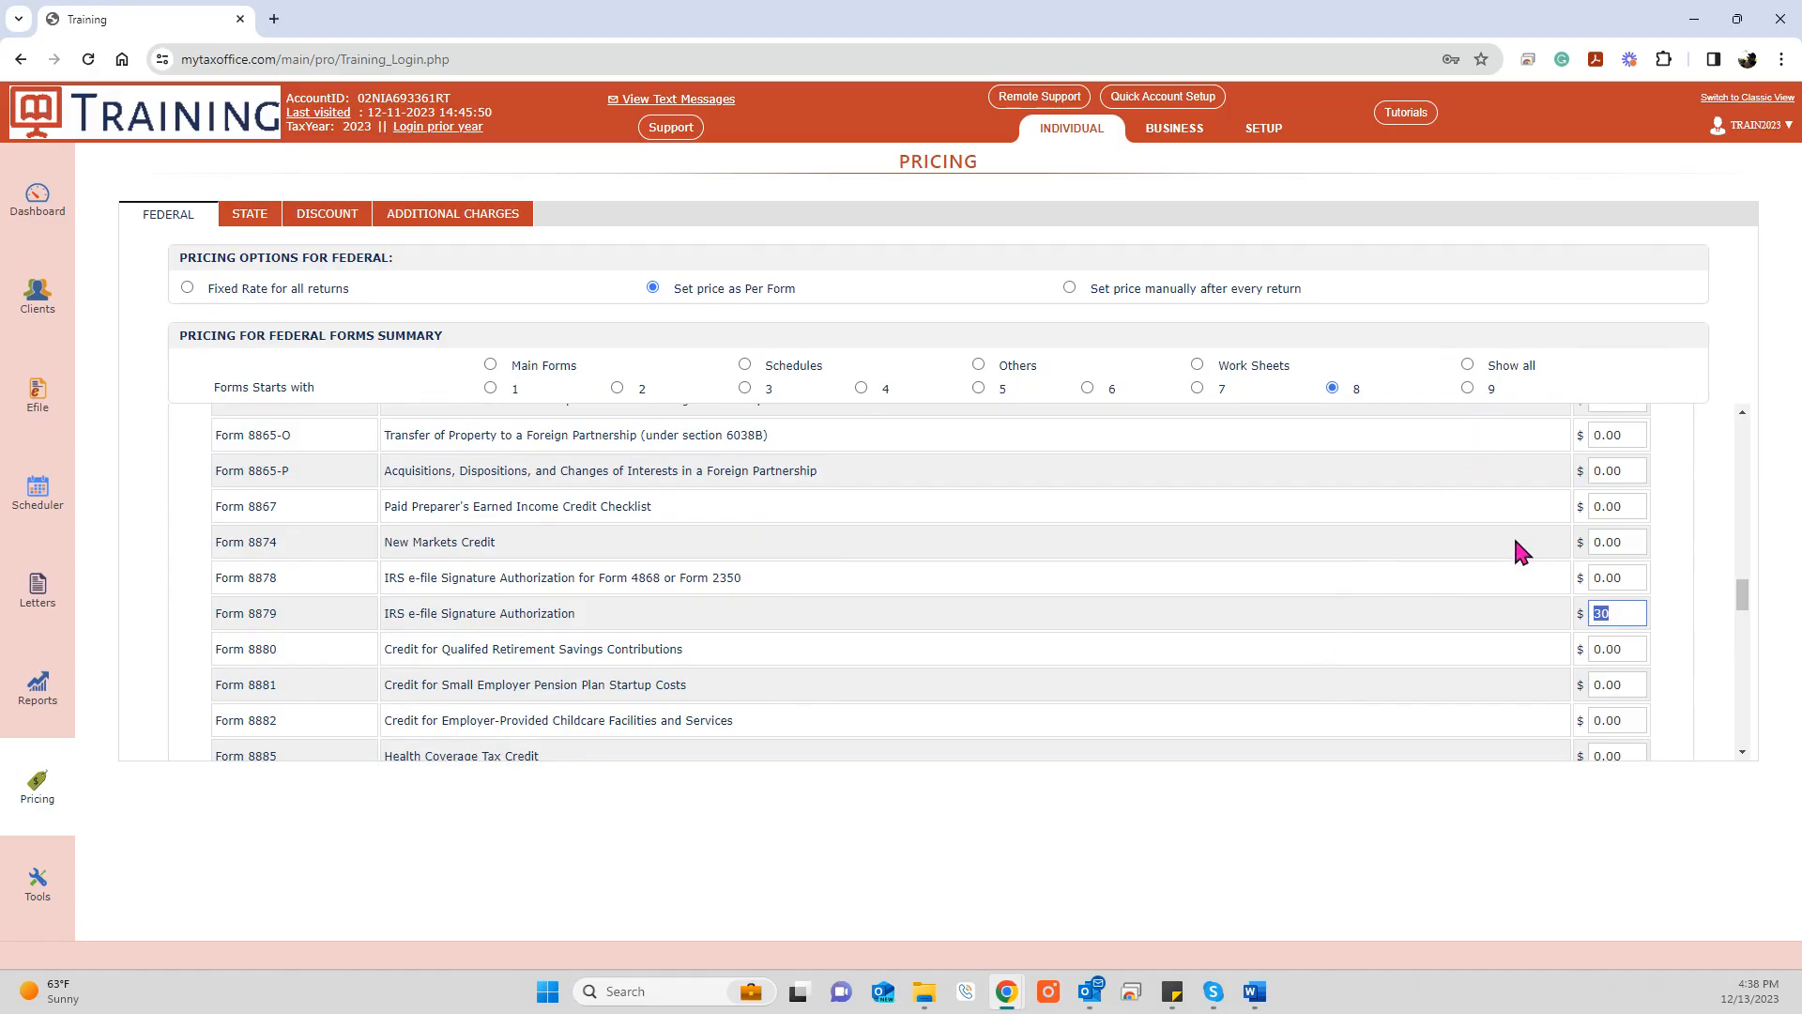
scroll(1510, 554, "down", 5)
scroll(1510, 574, "down", 5)
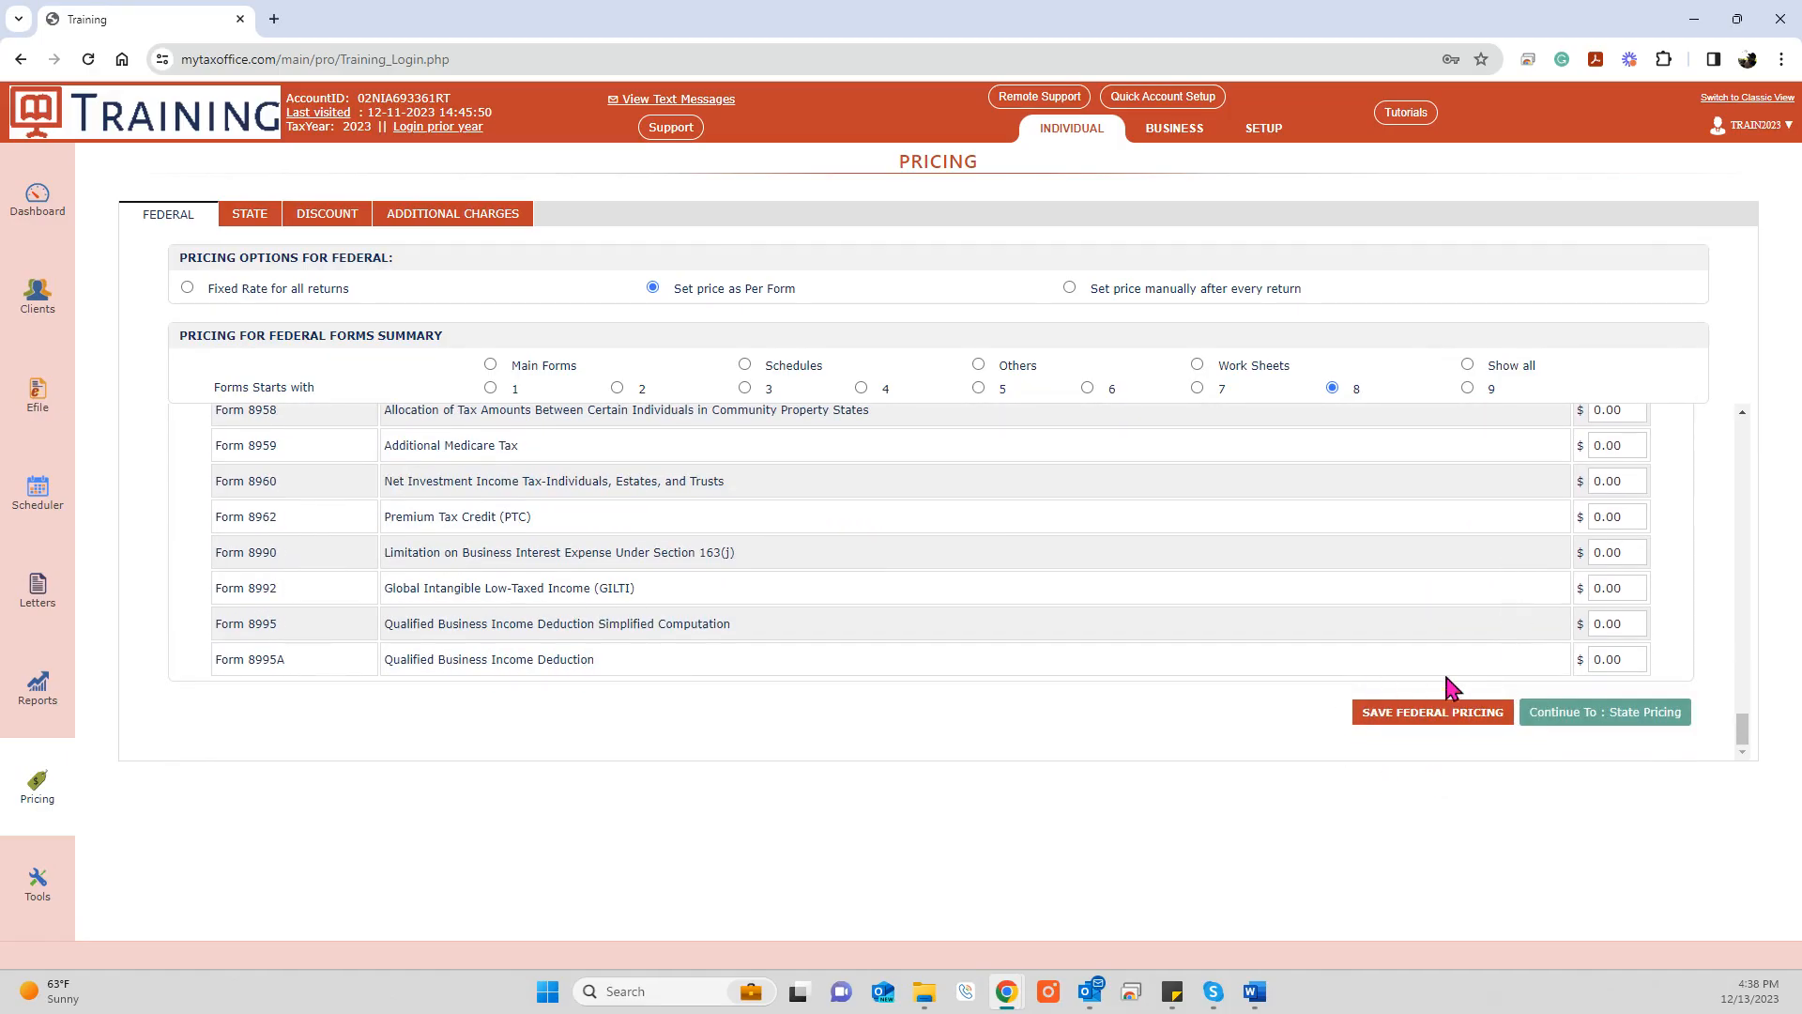
left_click(1421, 716)
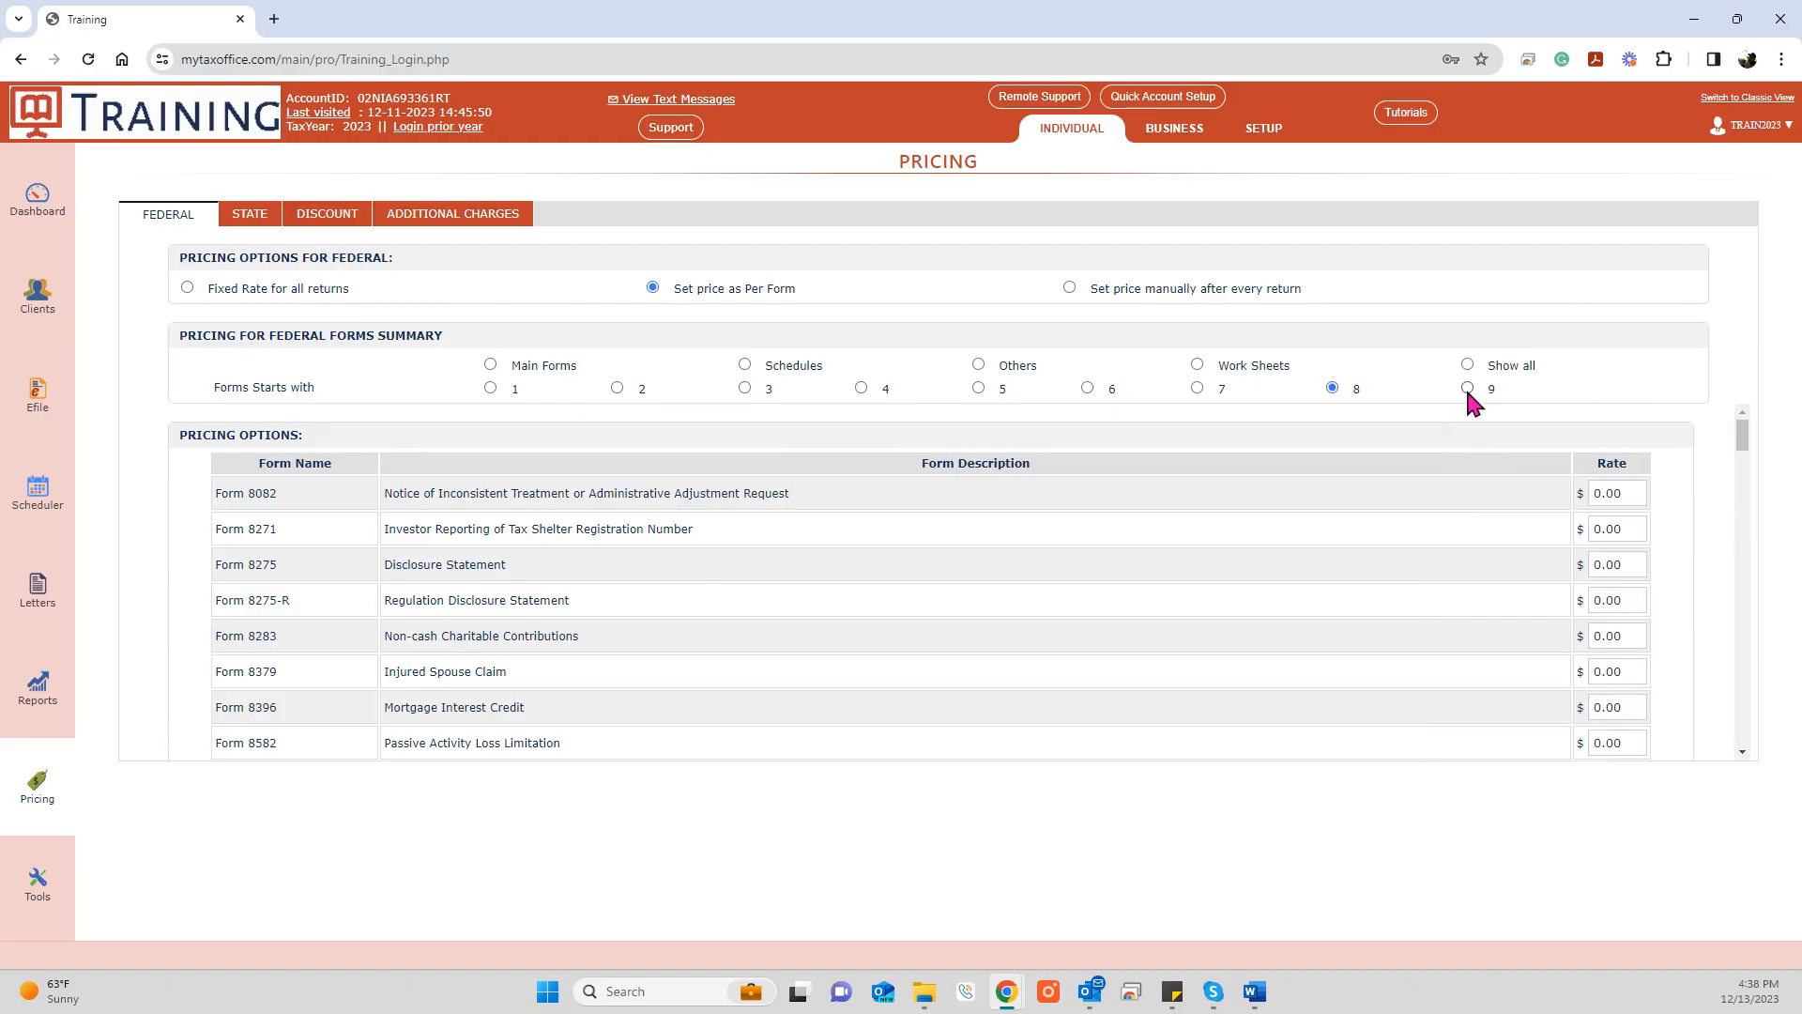
Step: List federal forms starting with 9, showing Form 9465 at $35 and Form 982 at $10, and save
left_click(1467, 387)
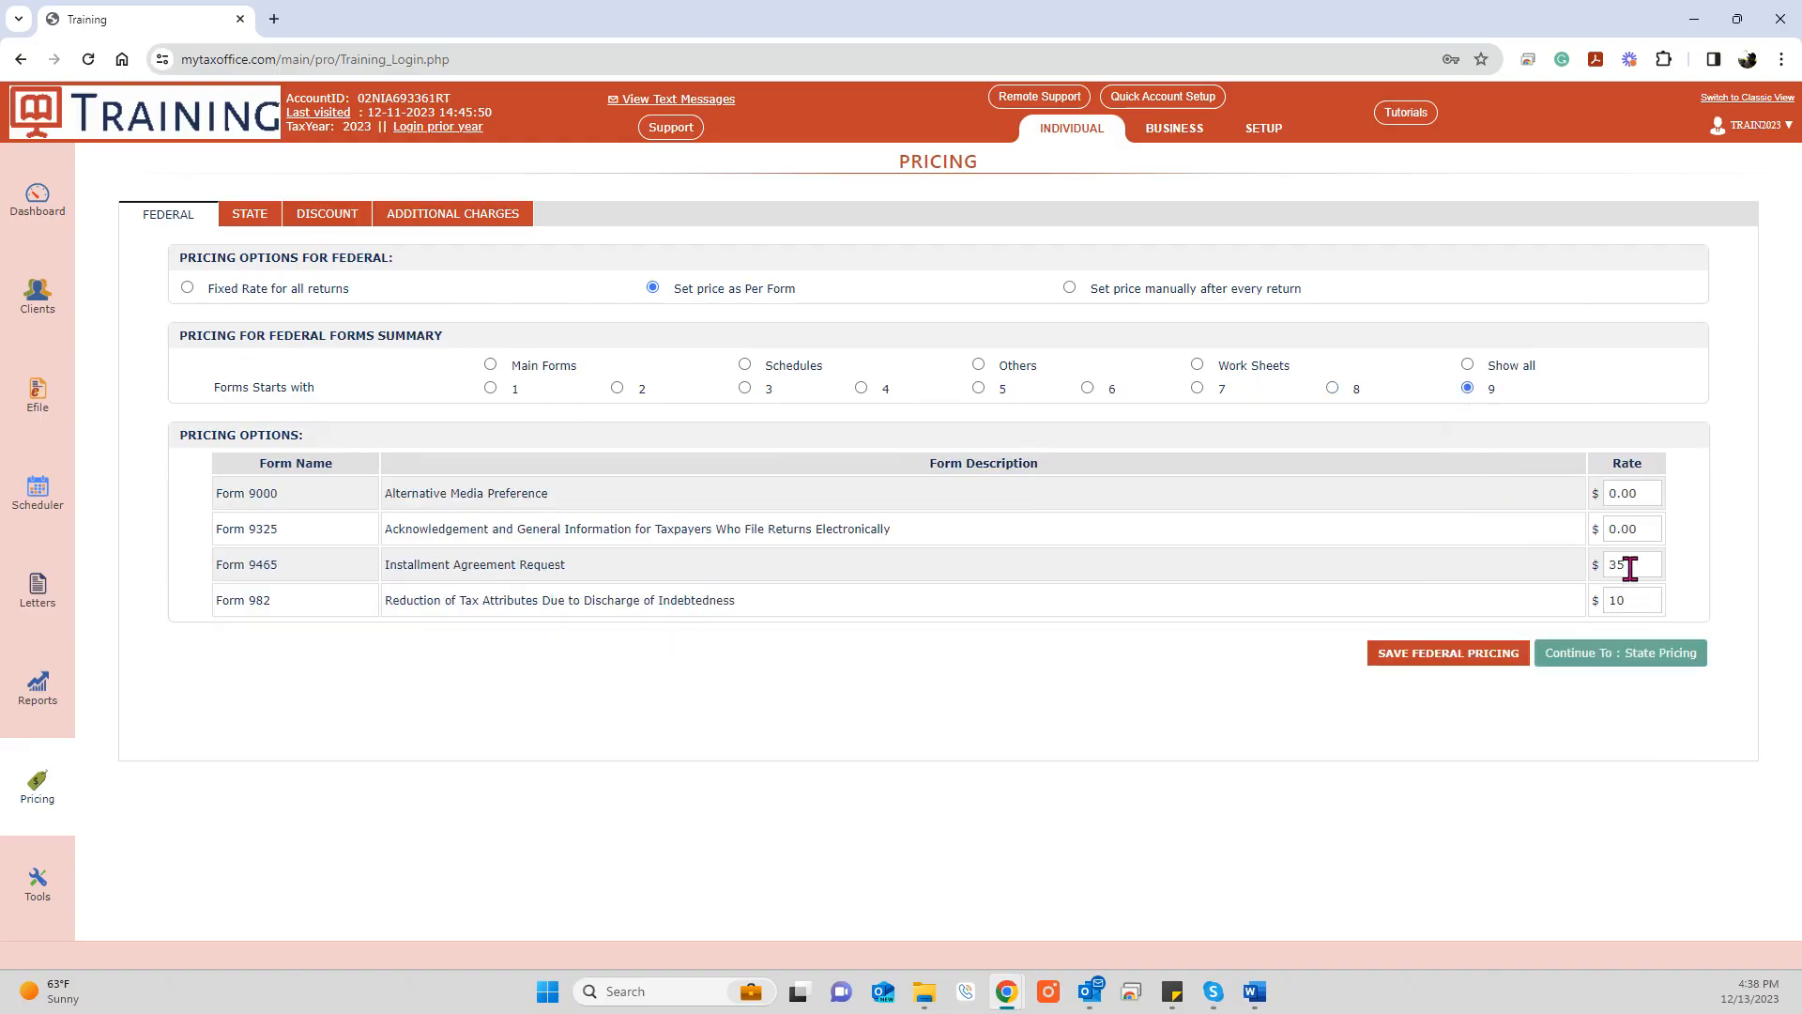
left_click_drag(592, 569, 390, 567)
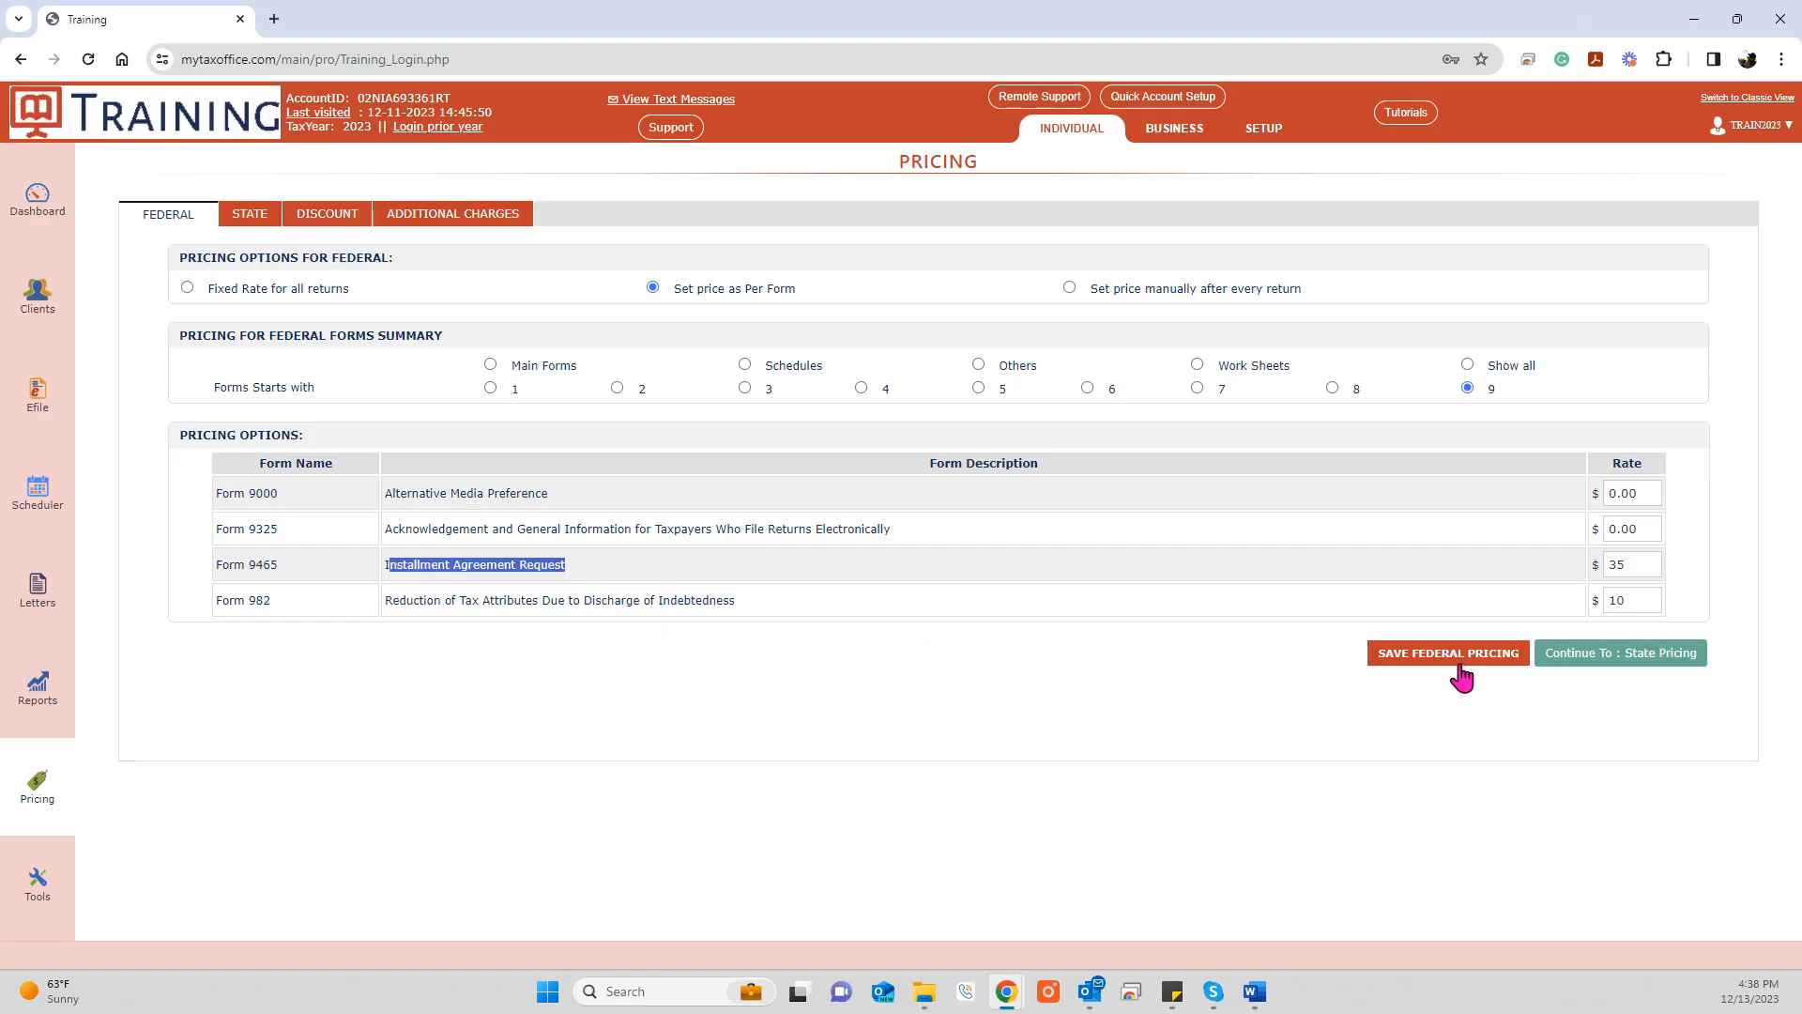
left_click(1200, 825)
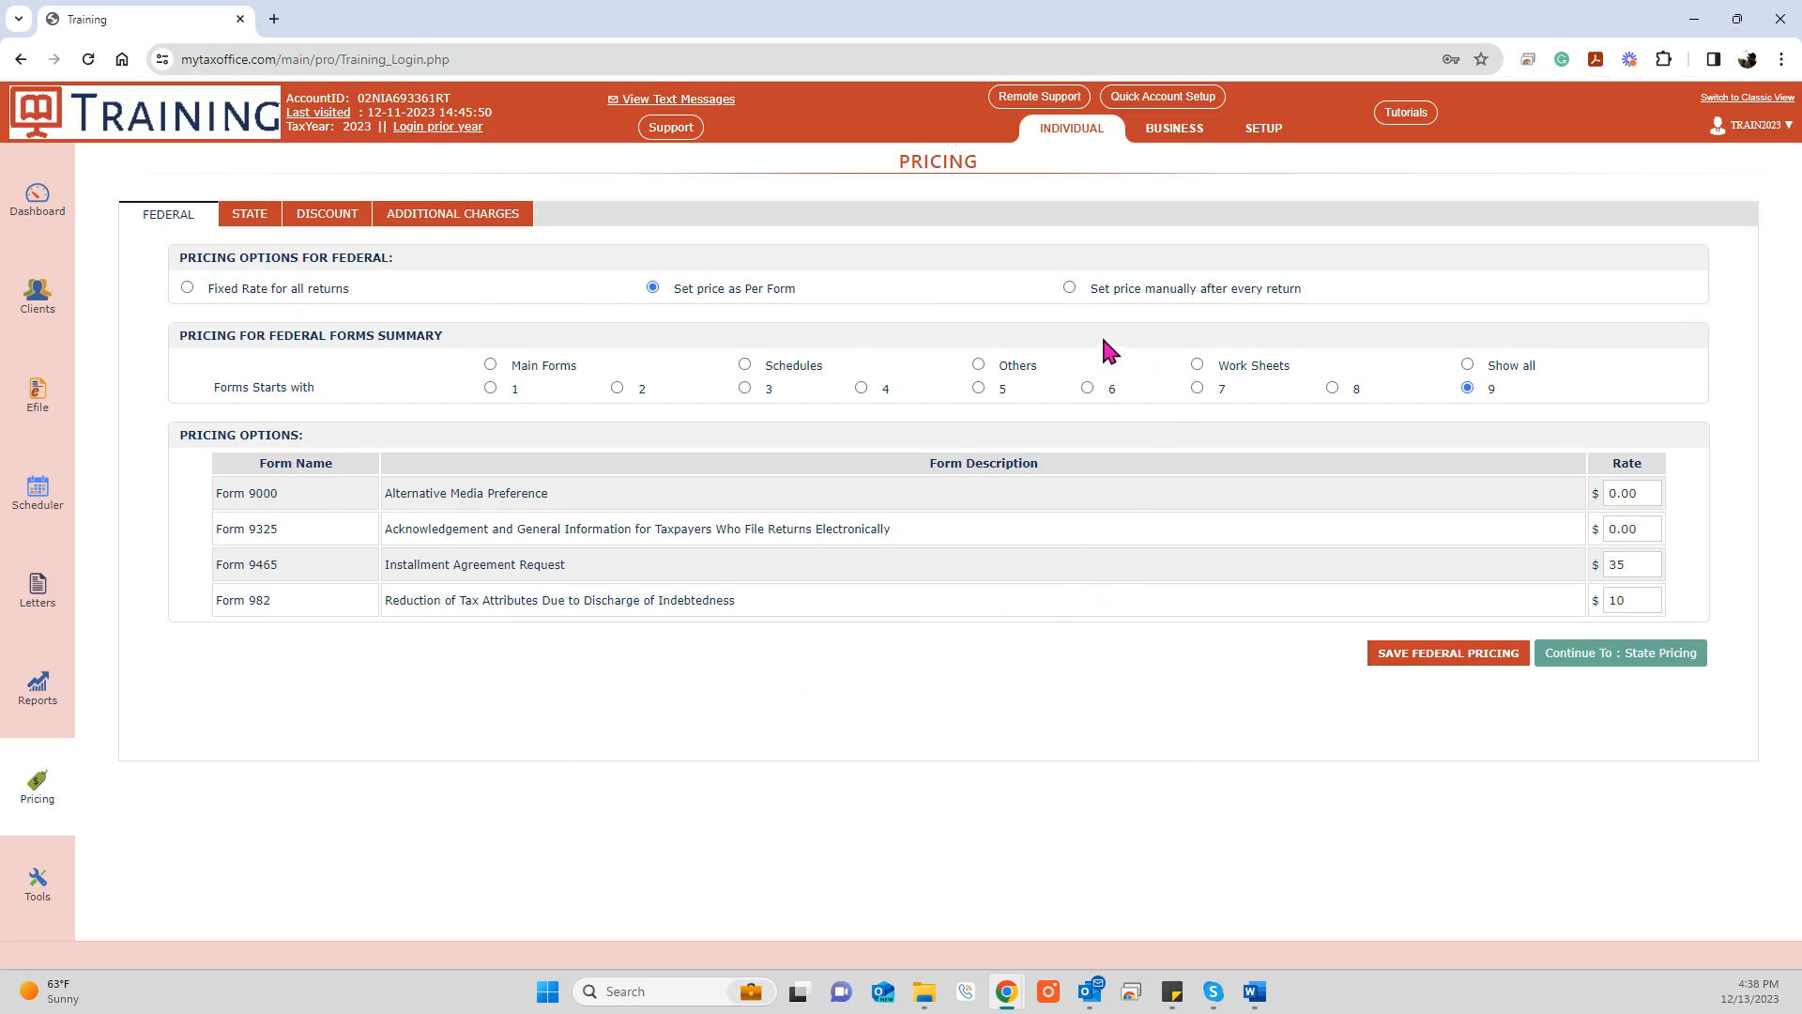
Step: Price federal returns manually after every return and switch state pricing to per-state prices
left_click(1071, 287)
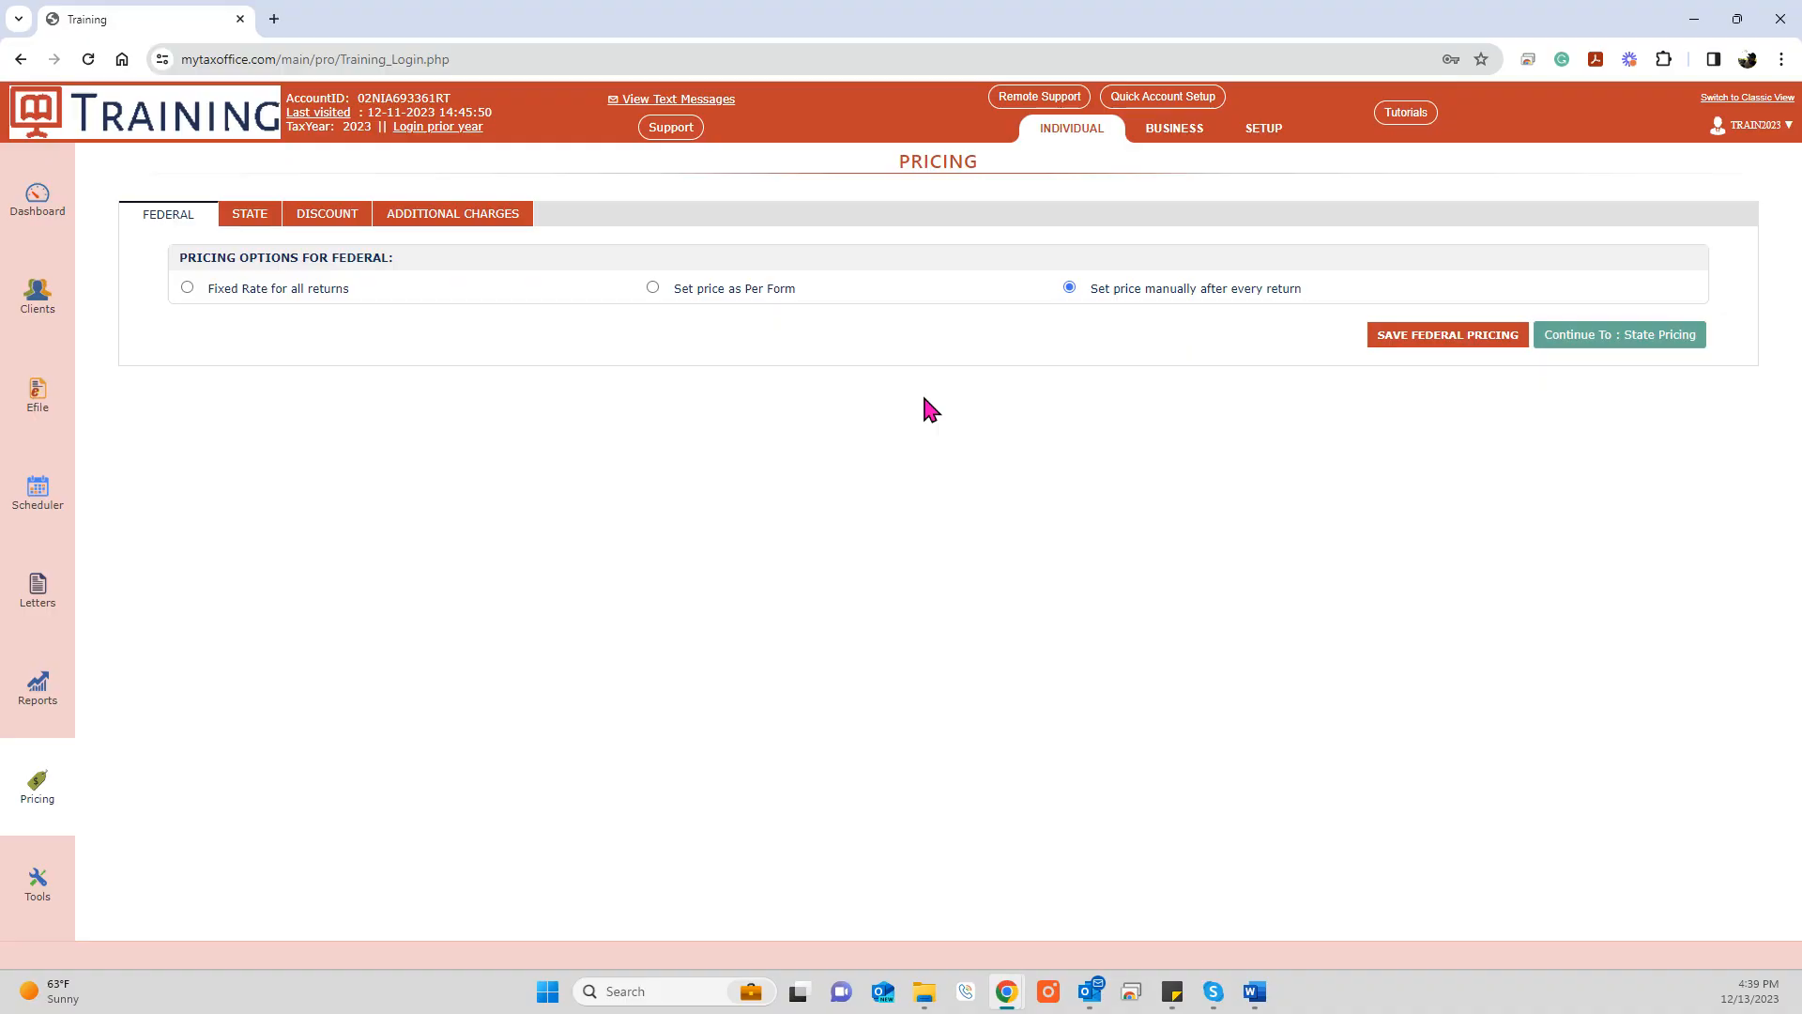
left_click(252, 222)
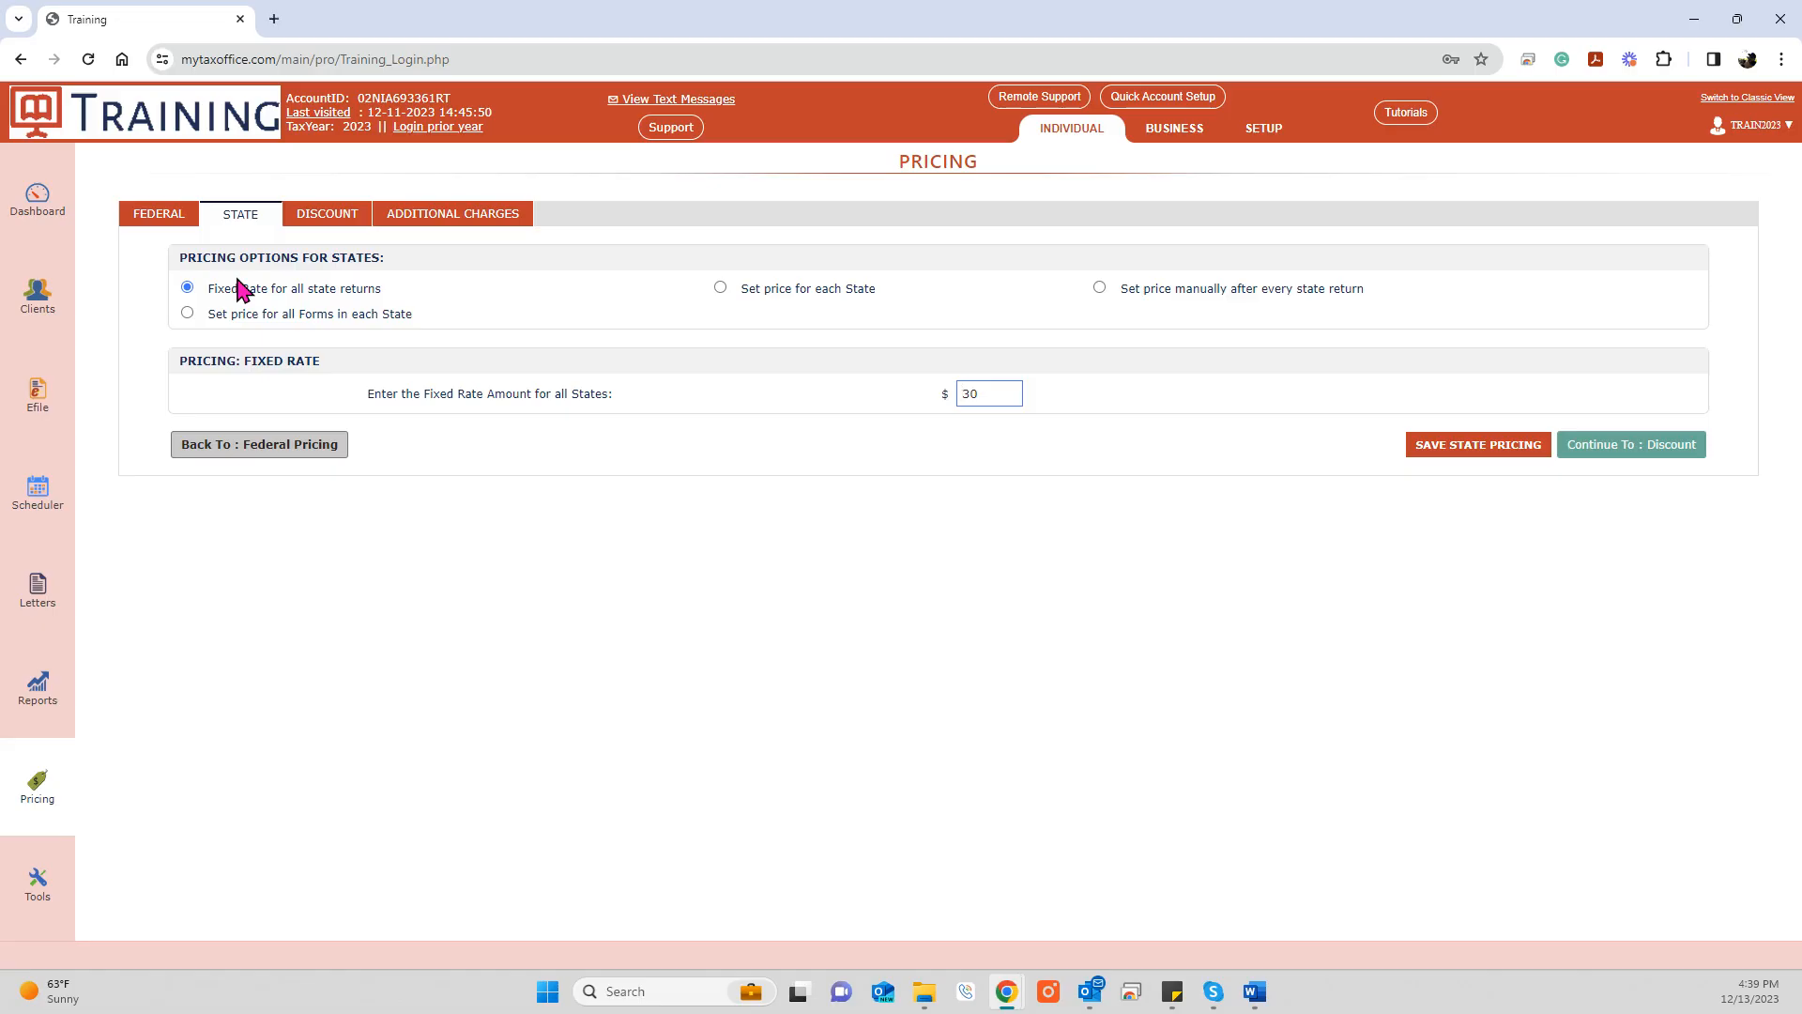
left_click_drag(875, 288, 743, 289)
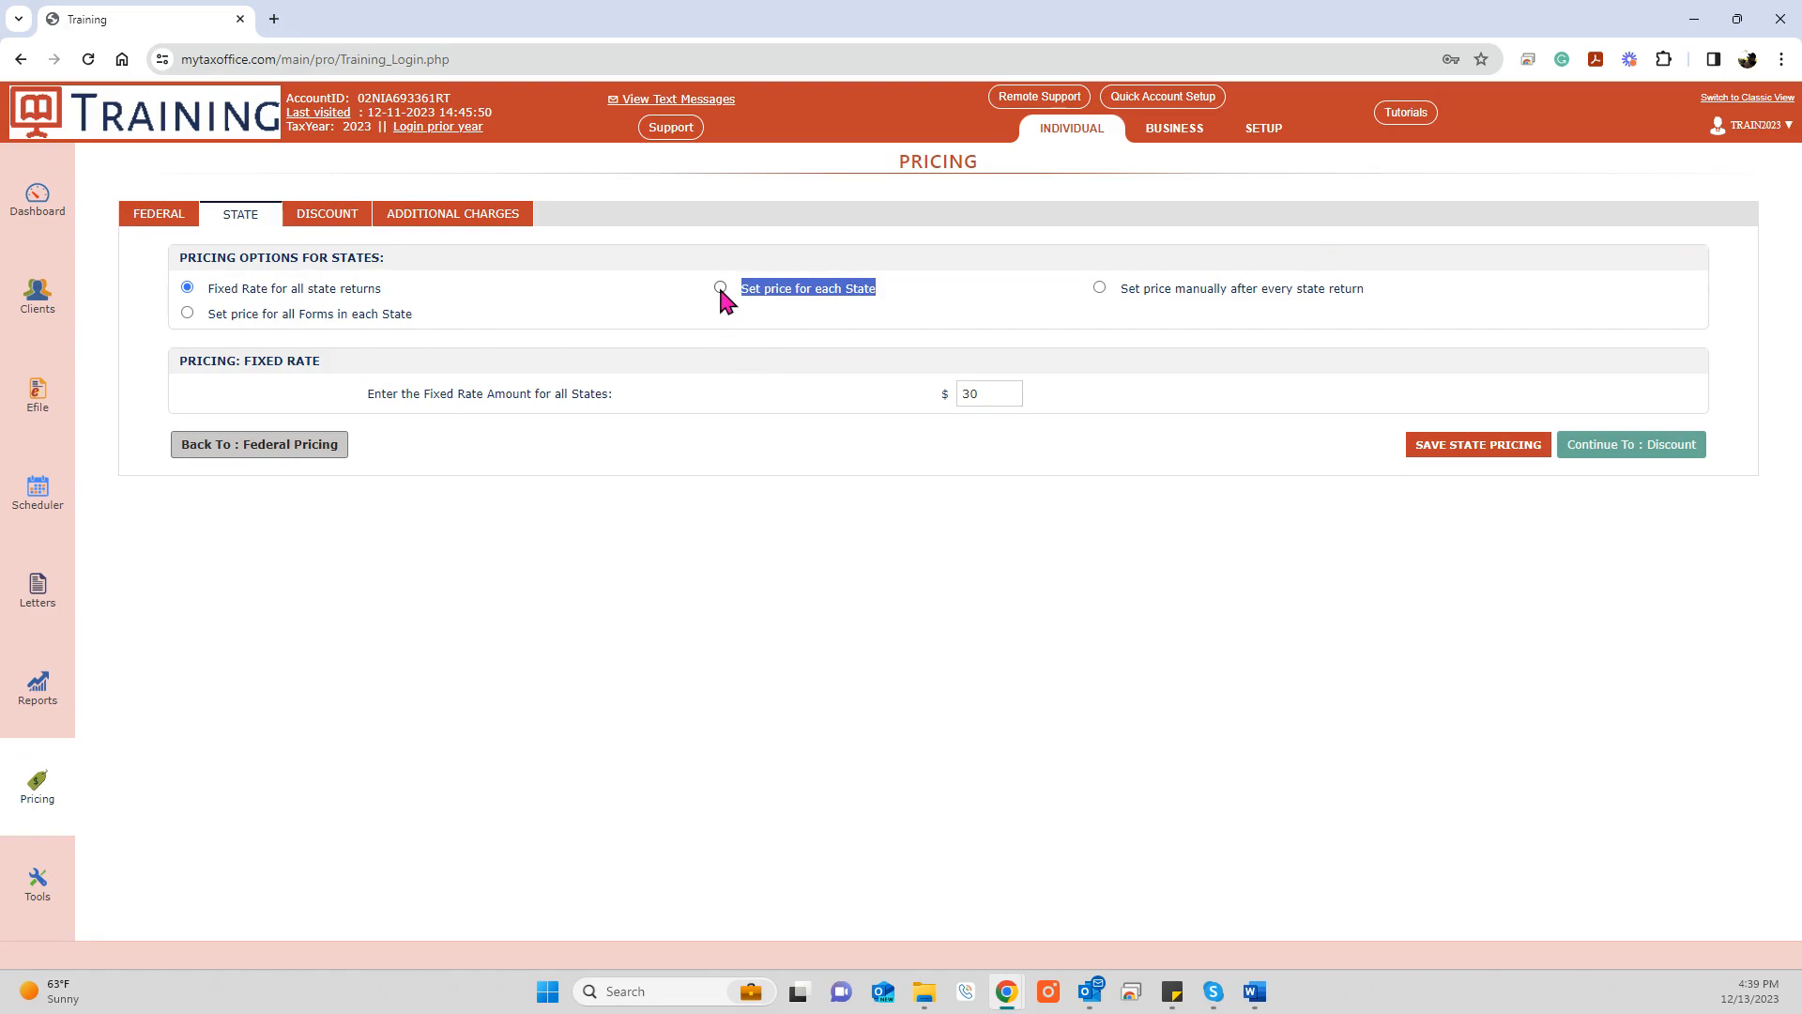
left_click(720, 288)
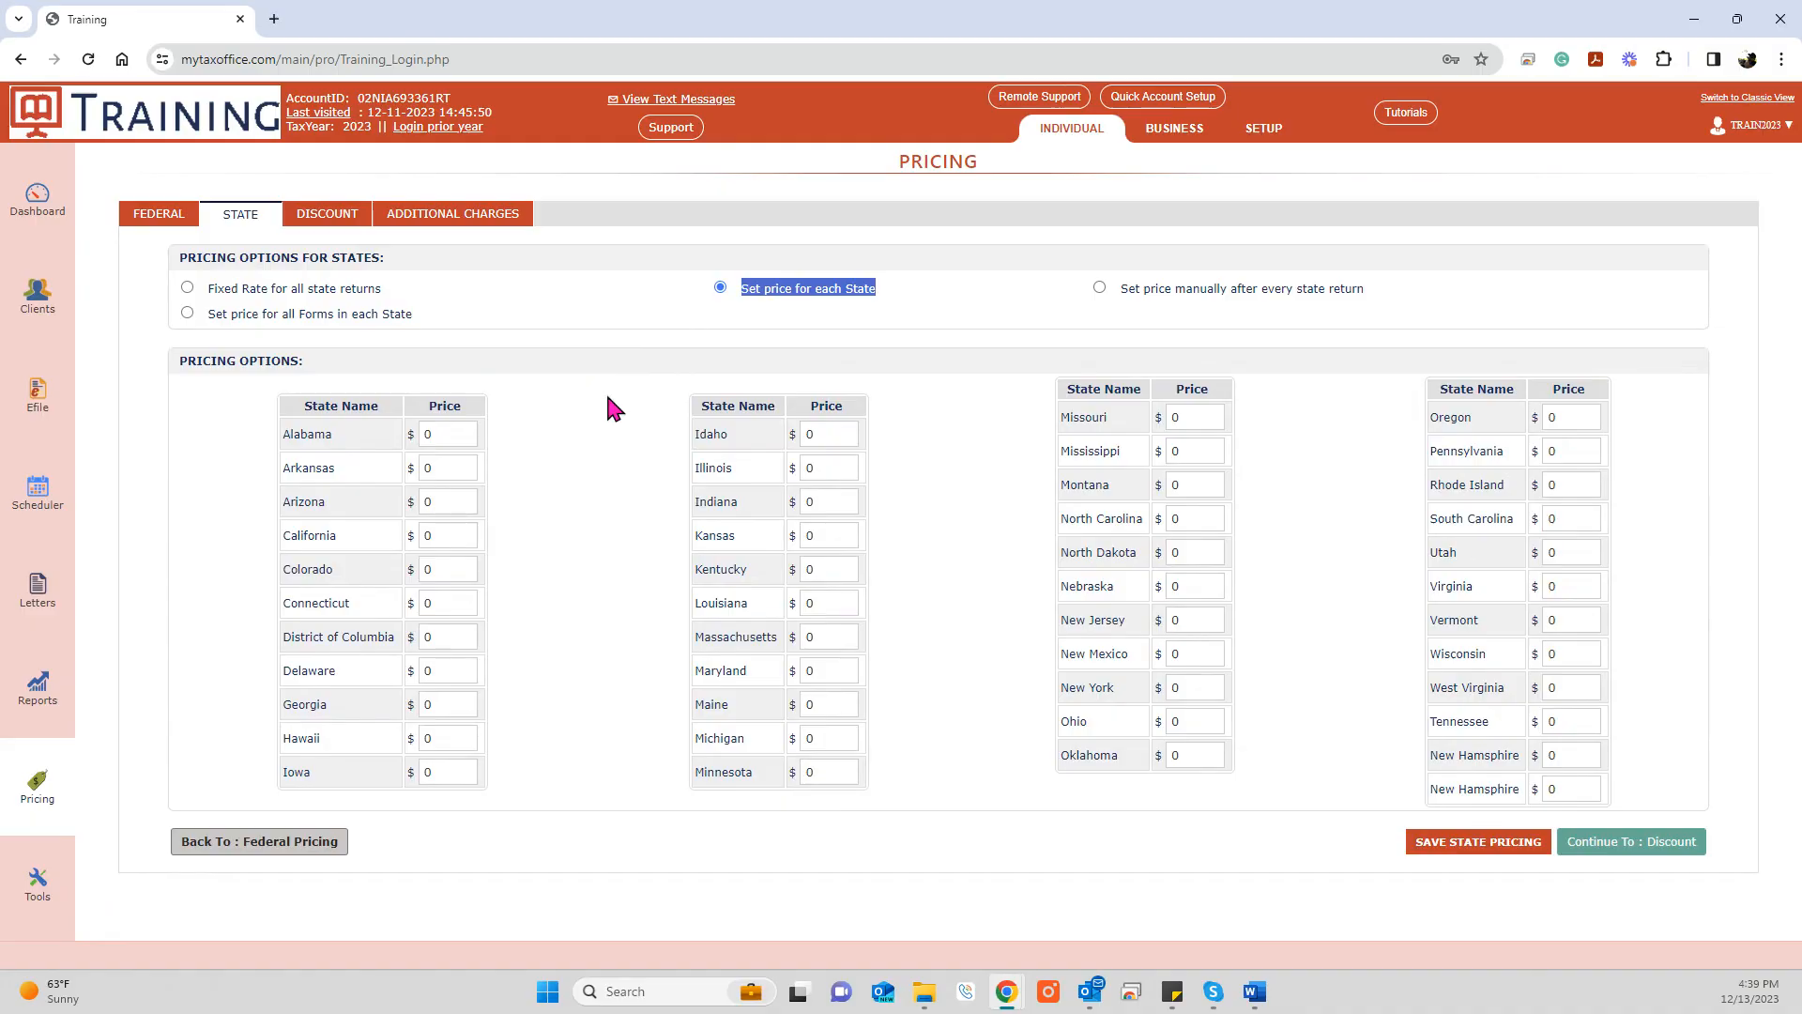
Step: Edit the FRIENDS FAM $50 discount, uncheck apply-to-all-returns by default, and update it
left_click(320, 217)
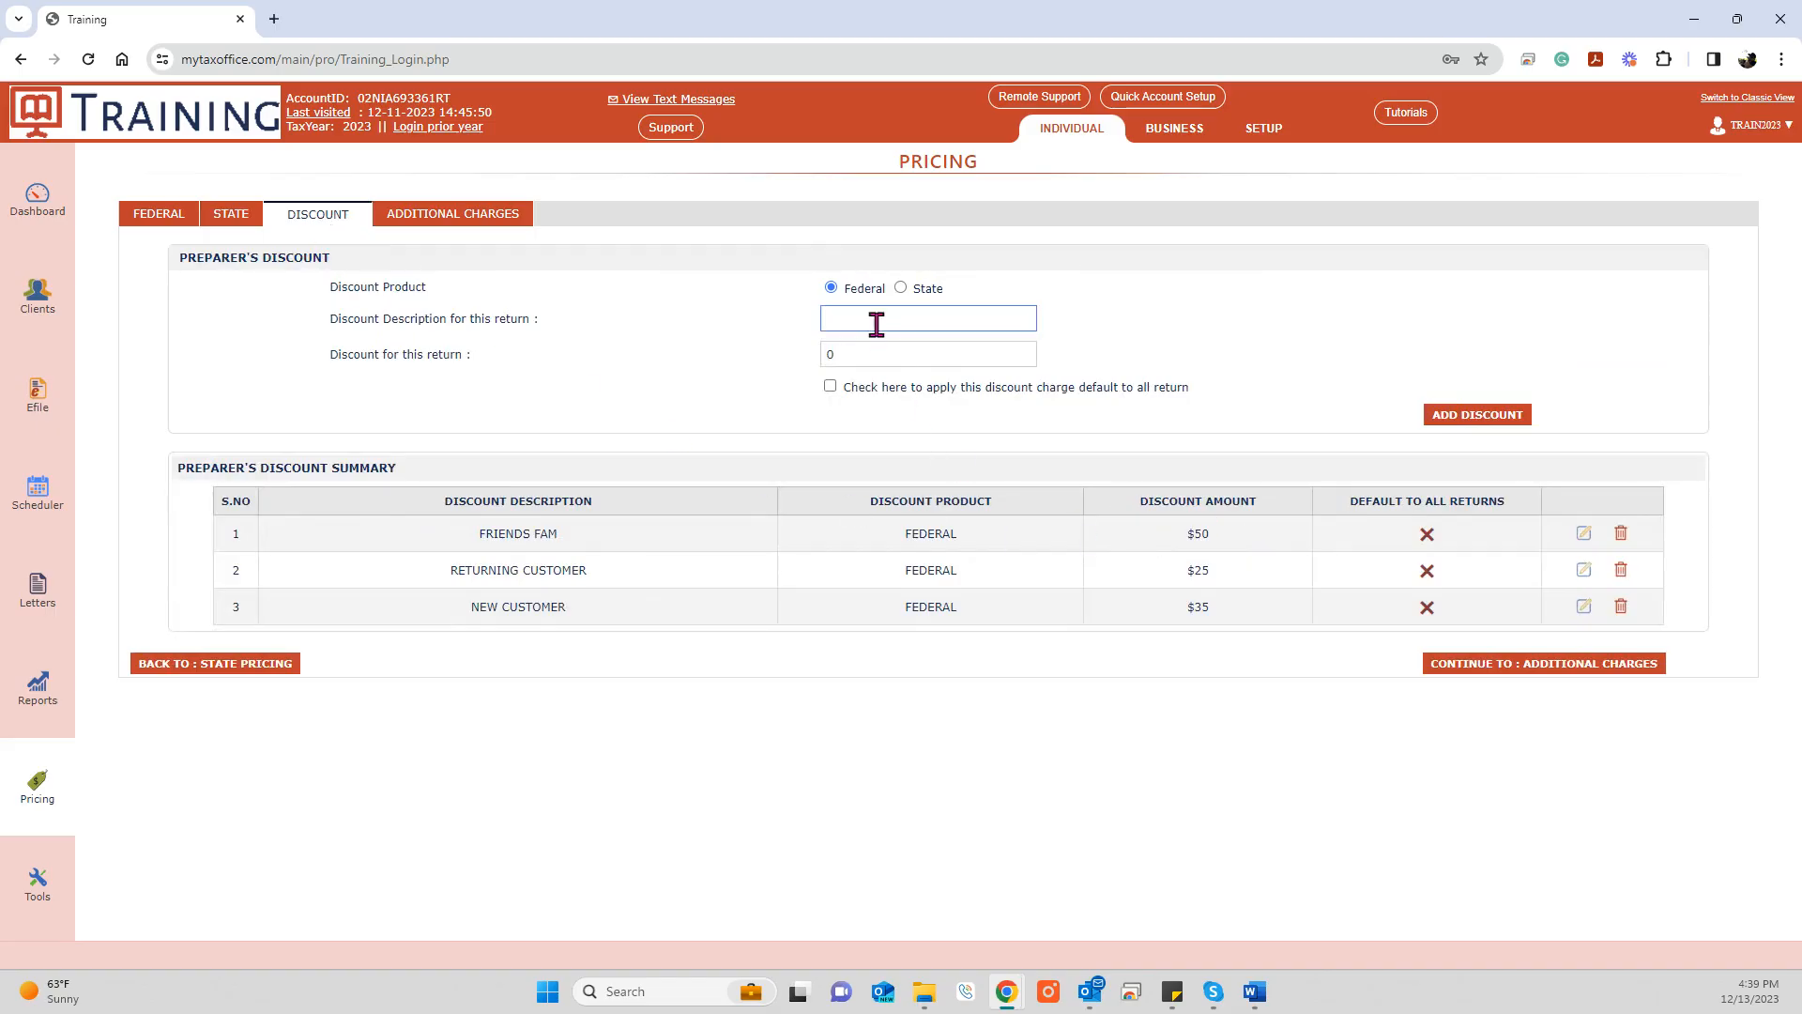
left_click(1582, 535)
left_click(829, 386)
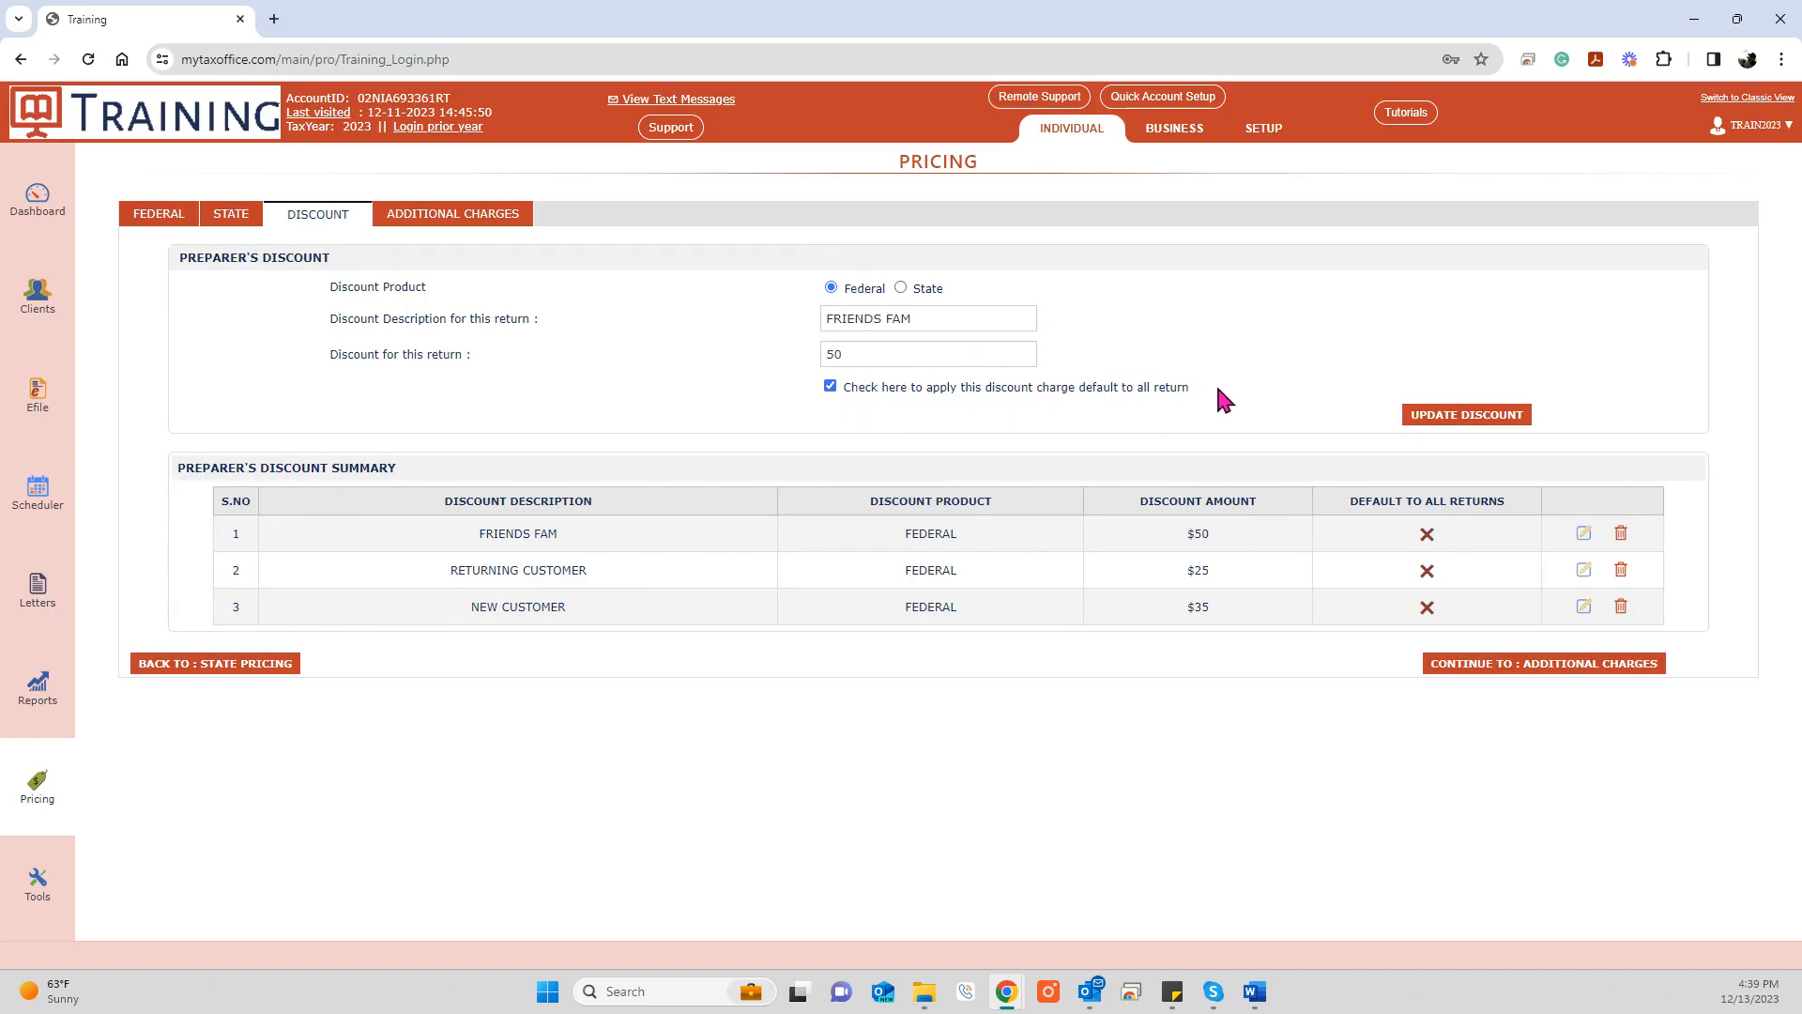
left_click_drag(1215, 385, 832, 393)
left_click(831, 387)
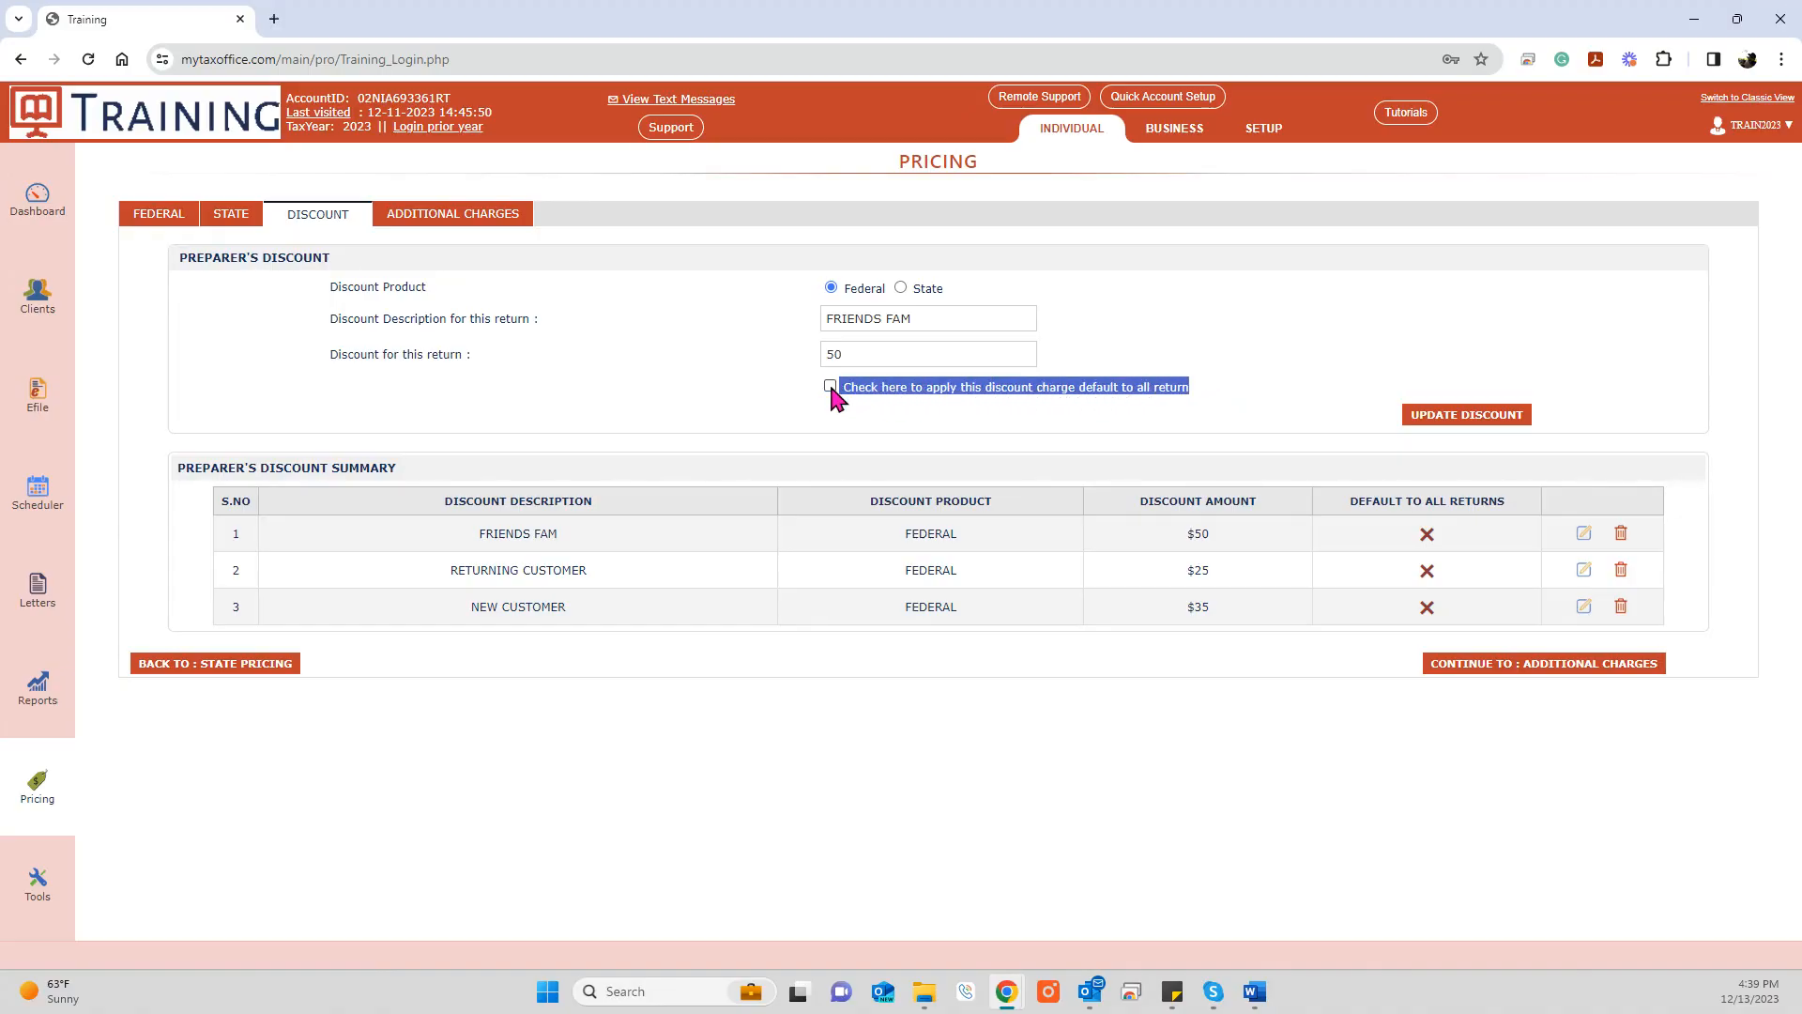
left_click(1442, 422)
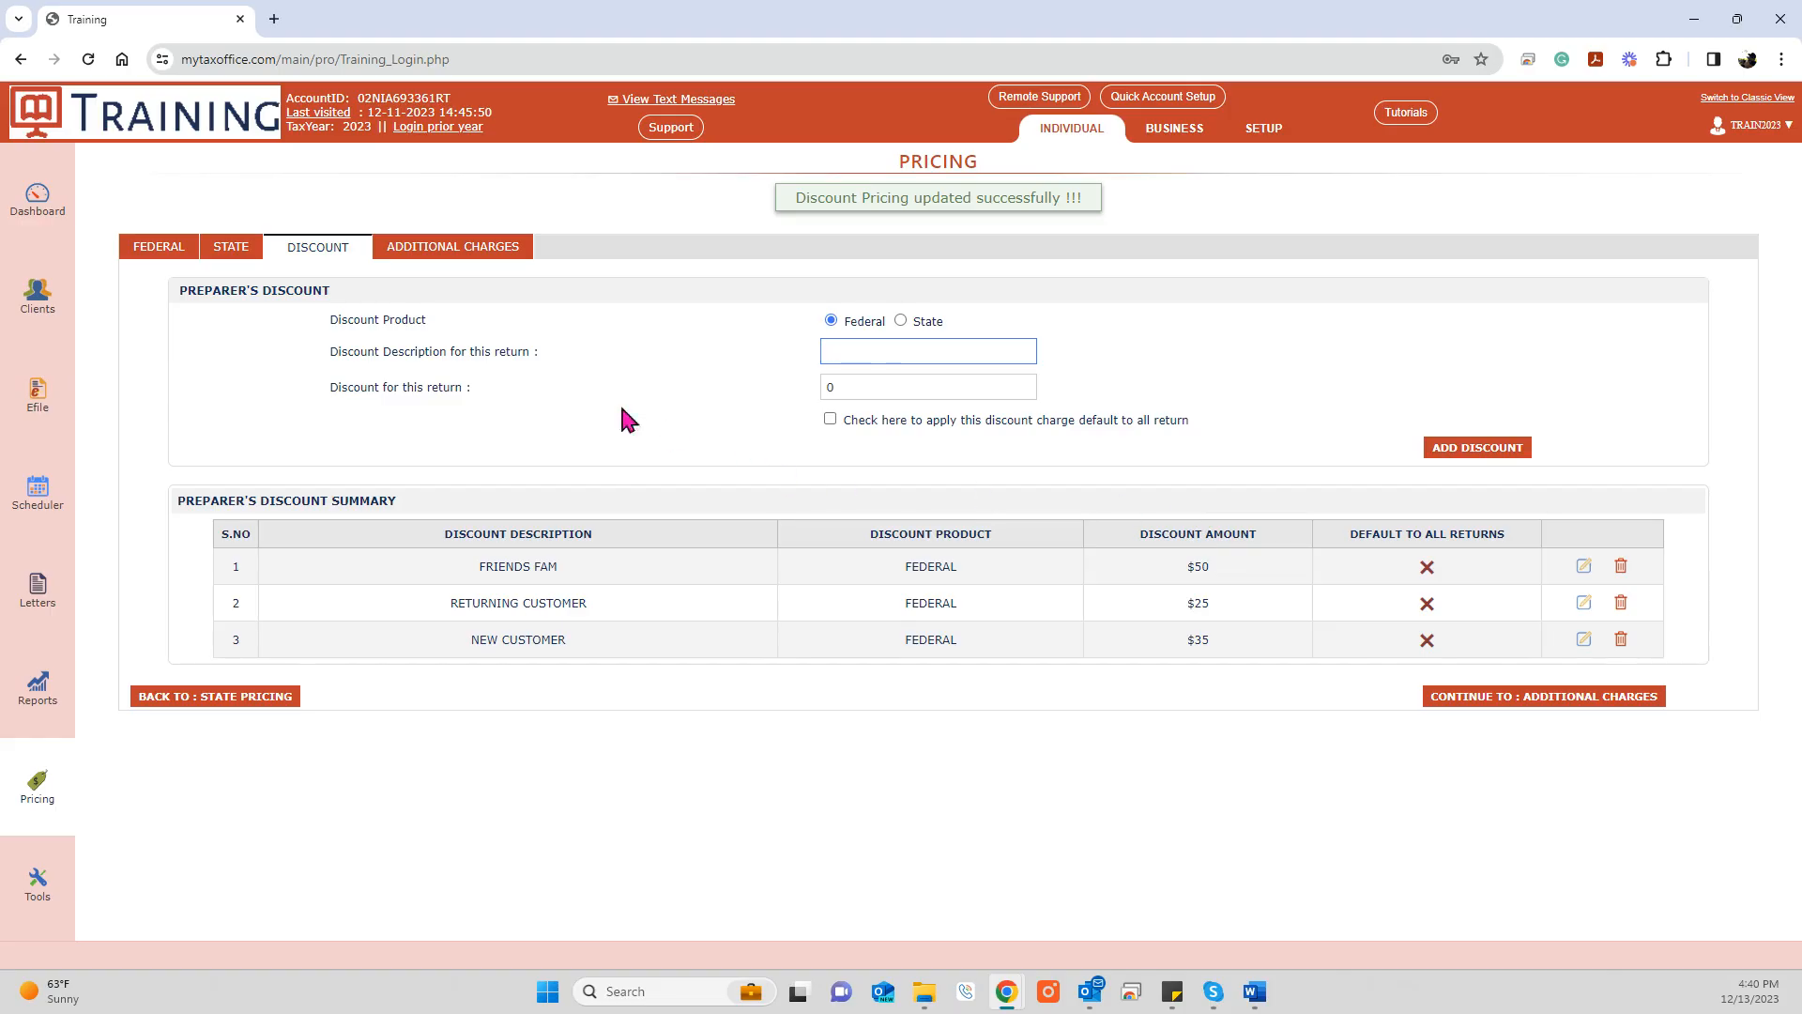
Step: Show Additional Charges: RETURN PRINTING $20 and LOAN FEE $65, neither applied to all returns
left_click(445, 249)
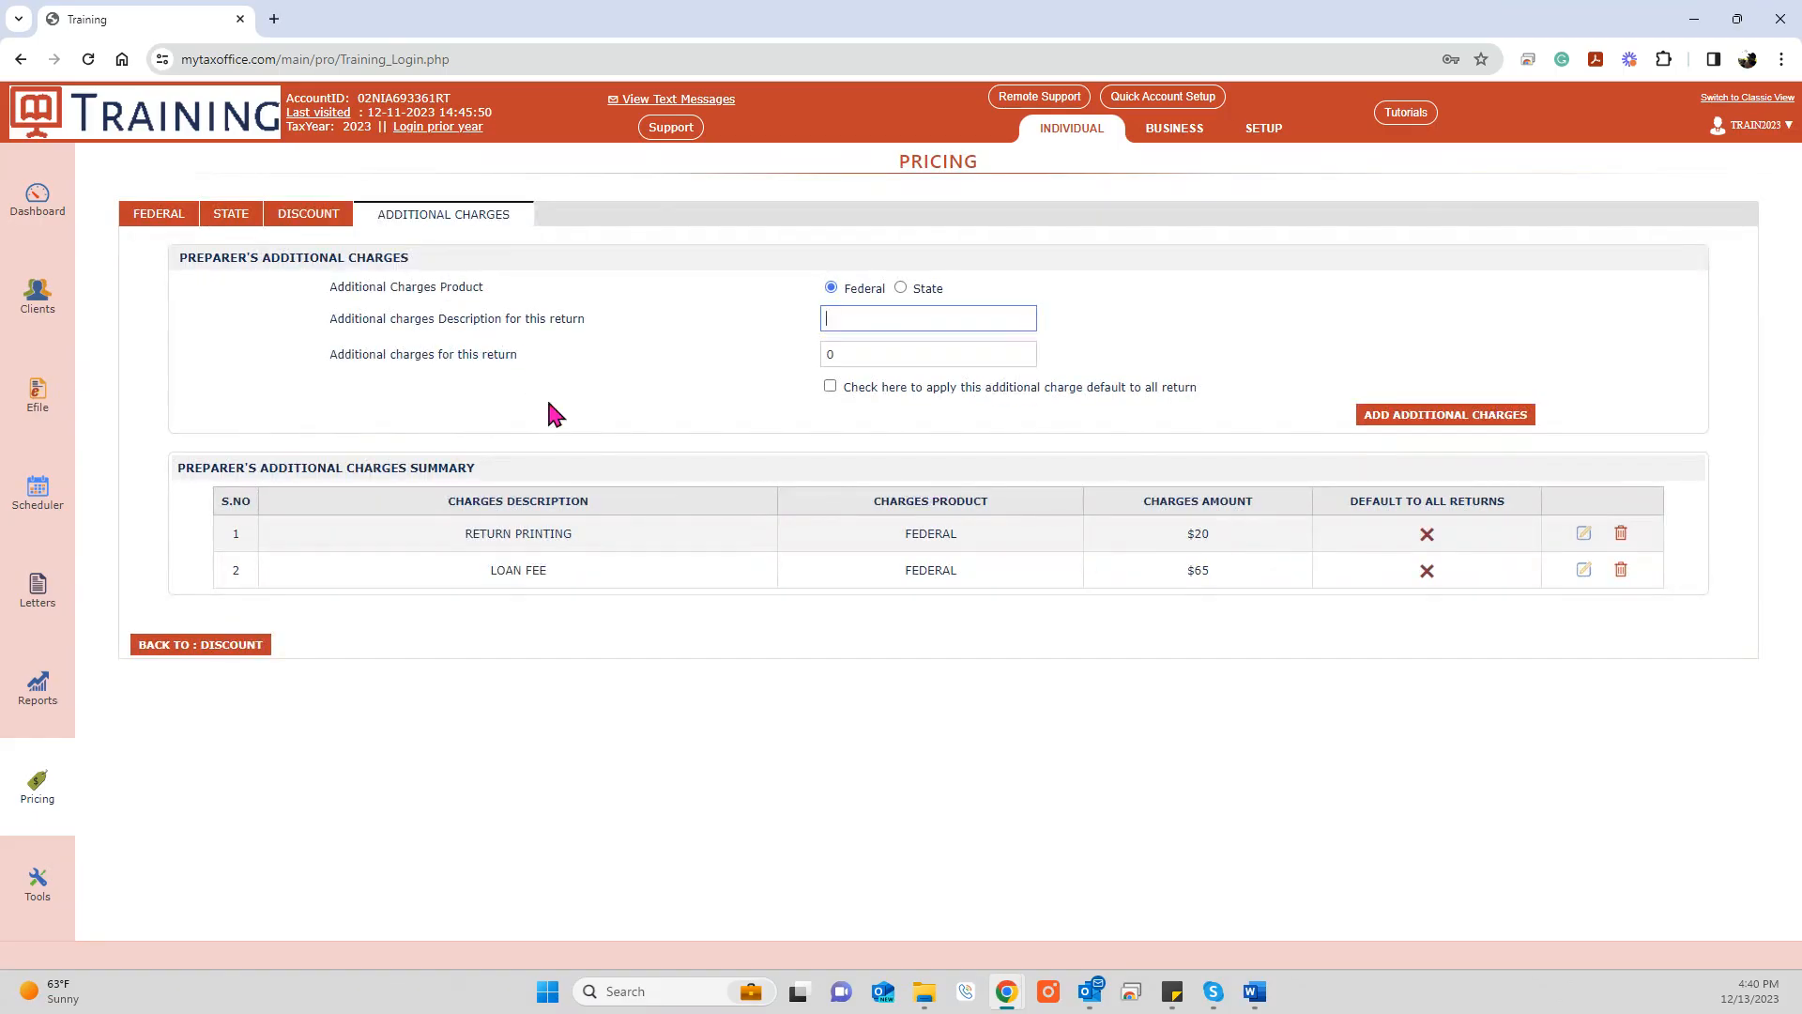
left_click_drag(463, 541, 1126, 534)
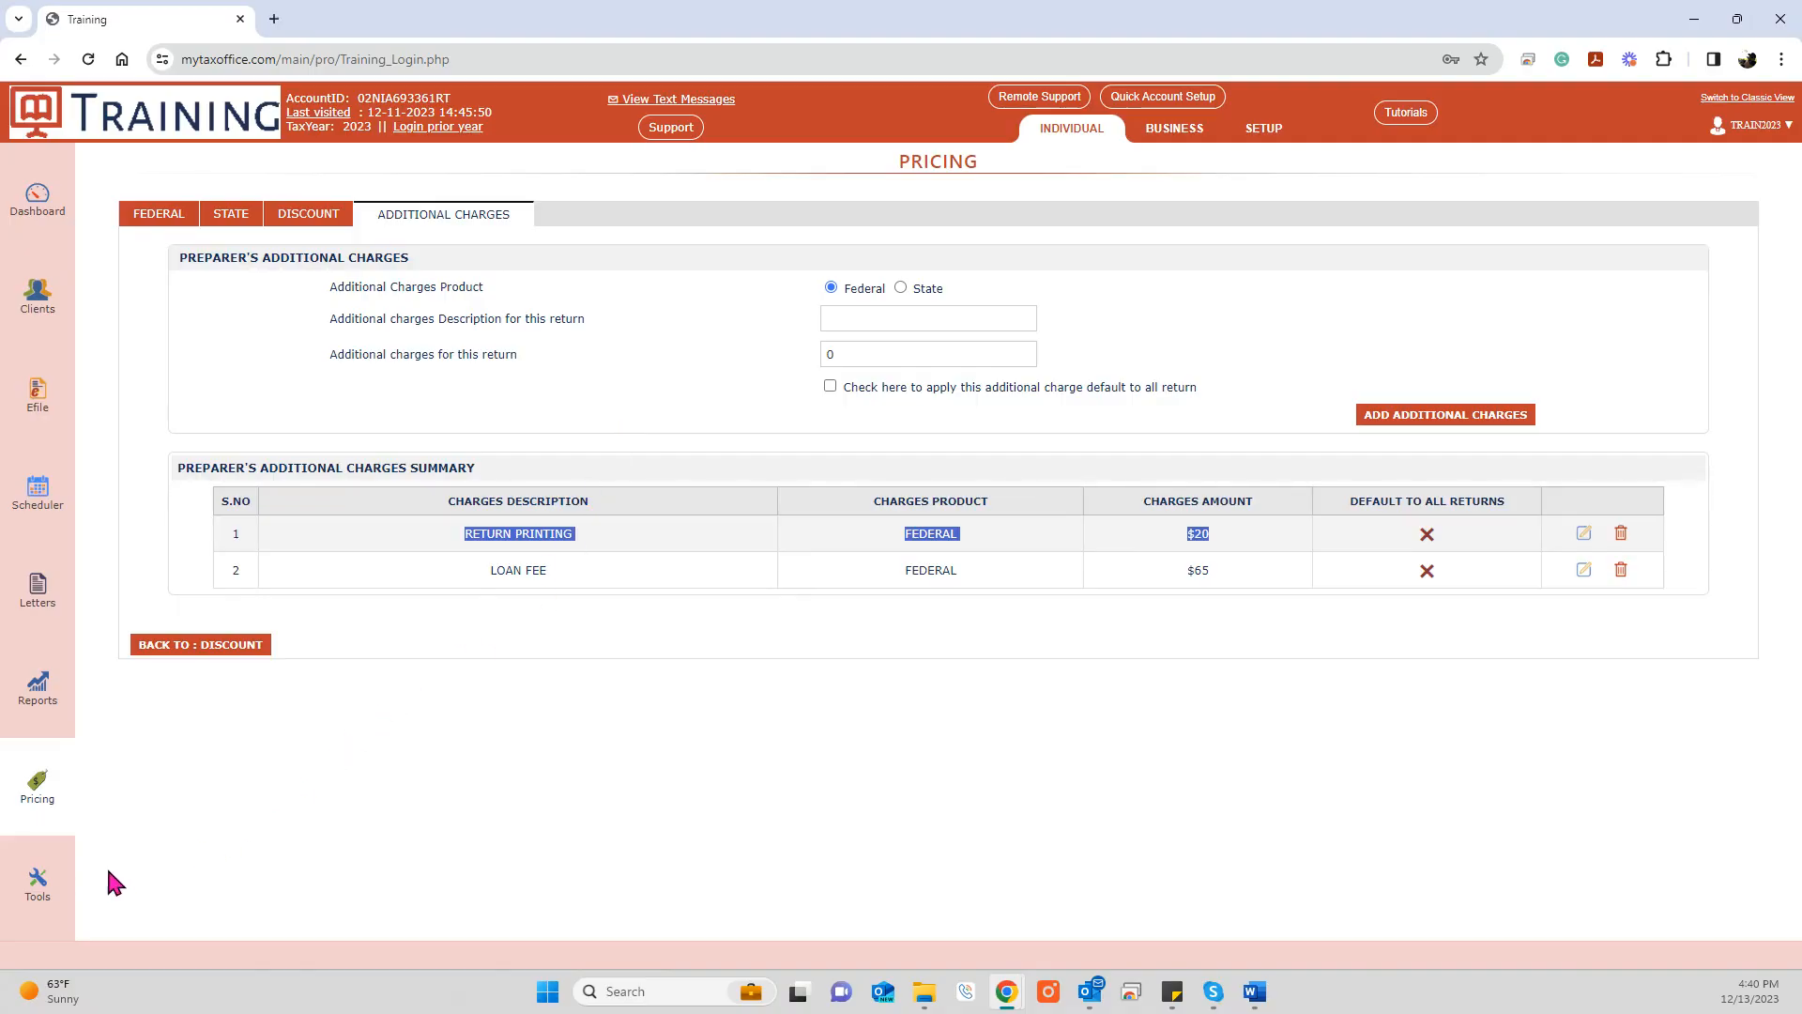
Step: Open Tools and toggle select-all on the 2022 client import list on and off
left_click(38, 890)
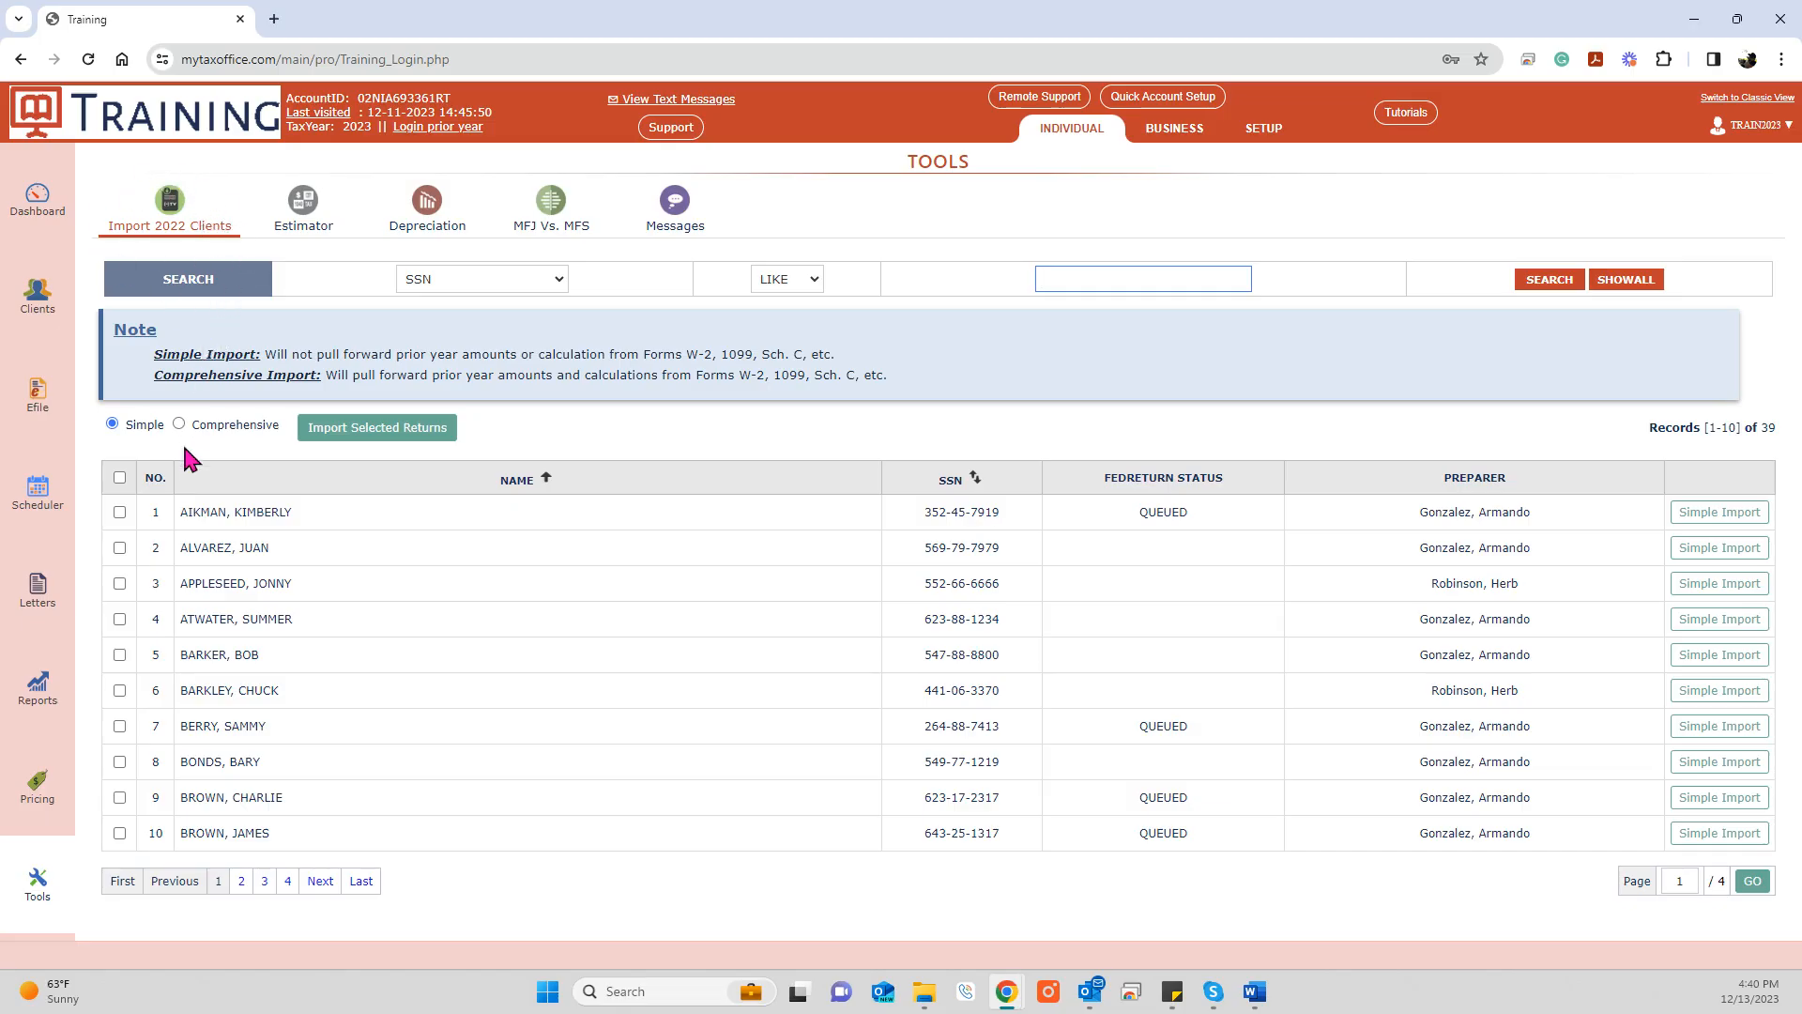
left_click(119, 477)
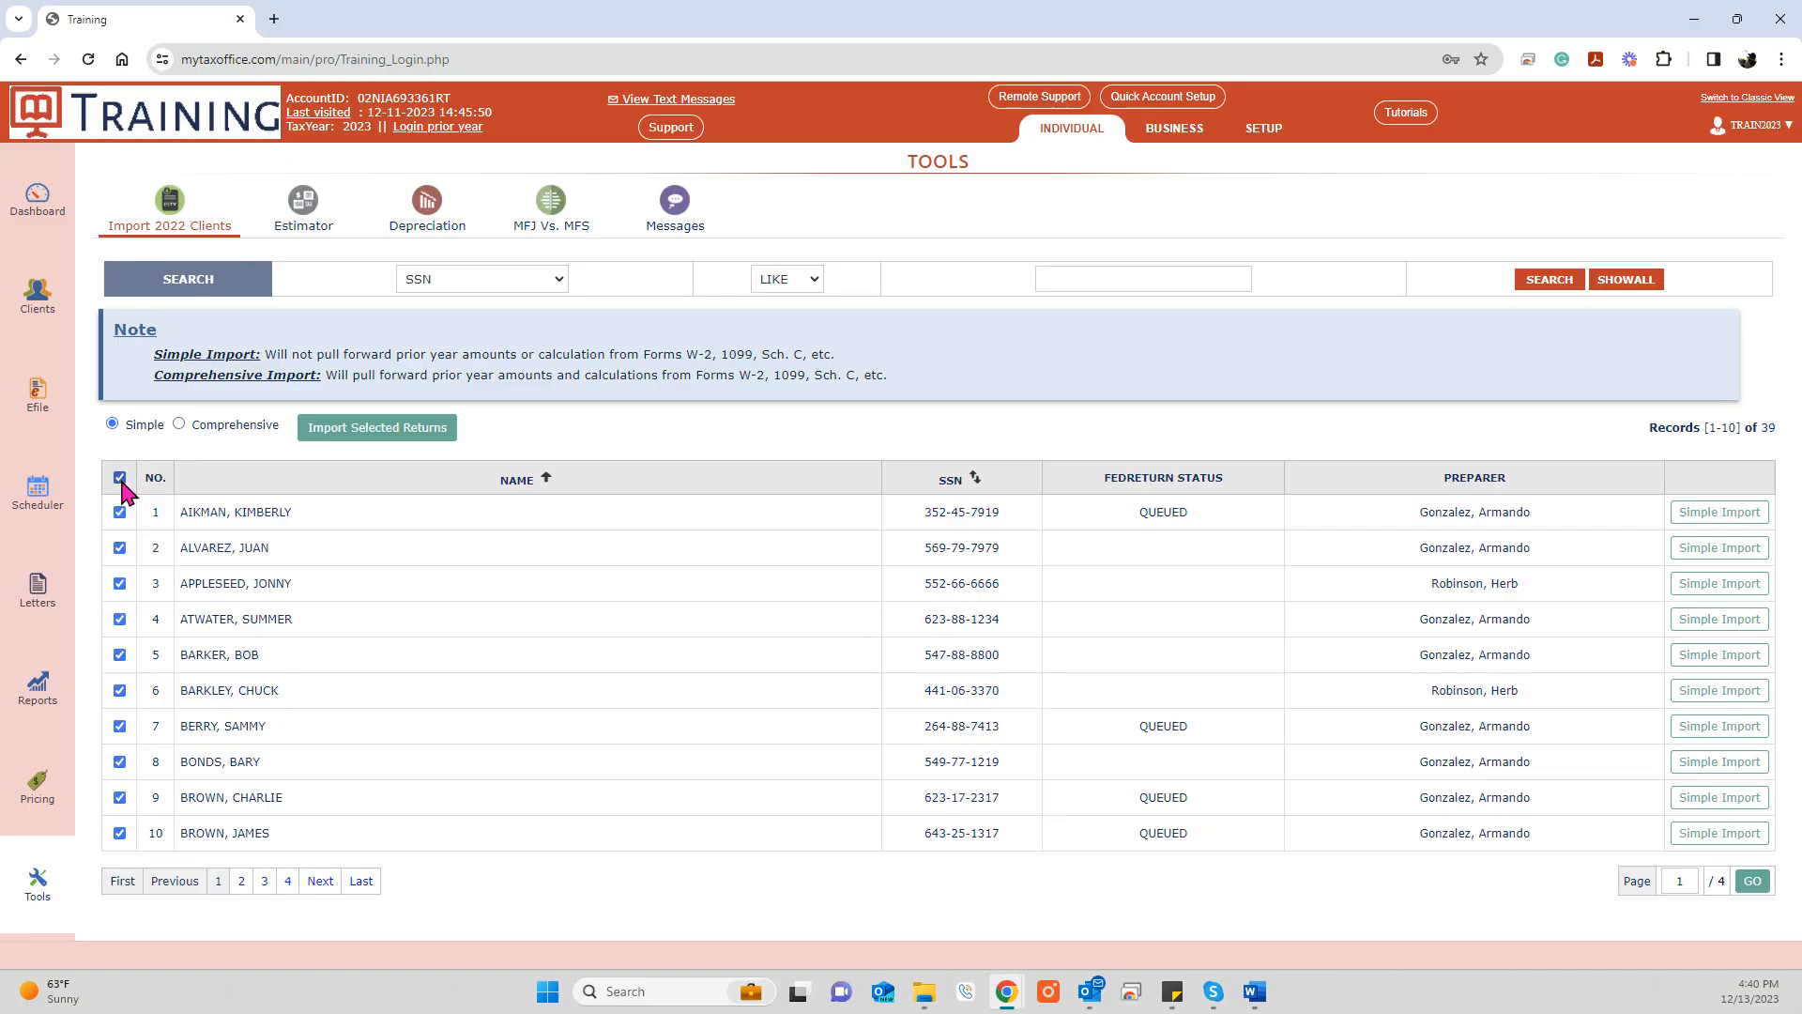
left_click(119, 477)
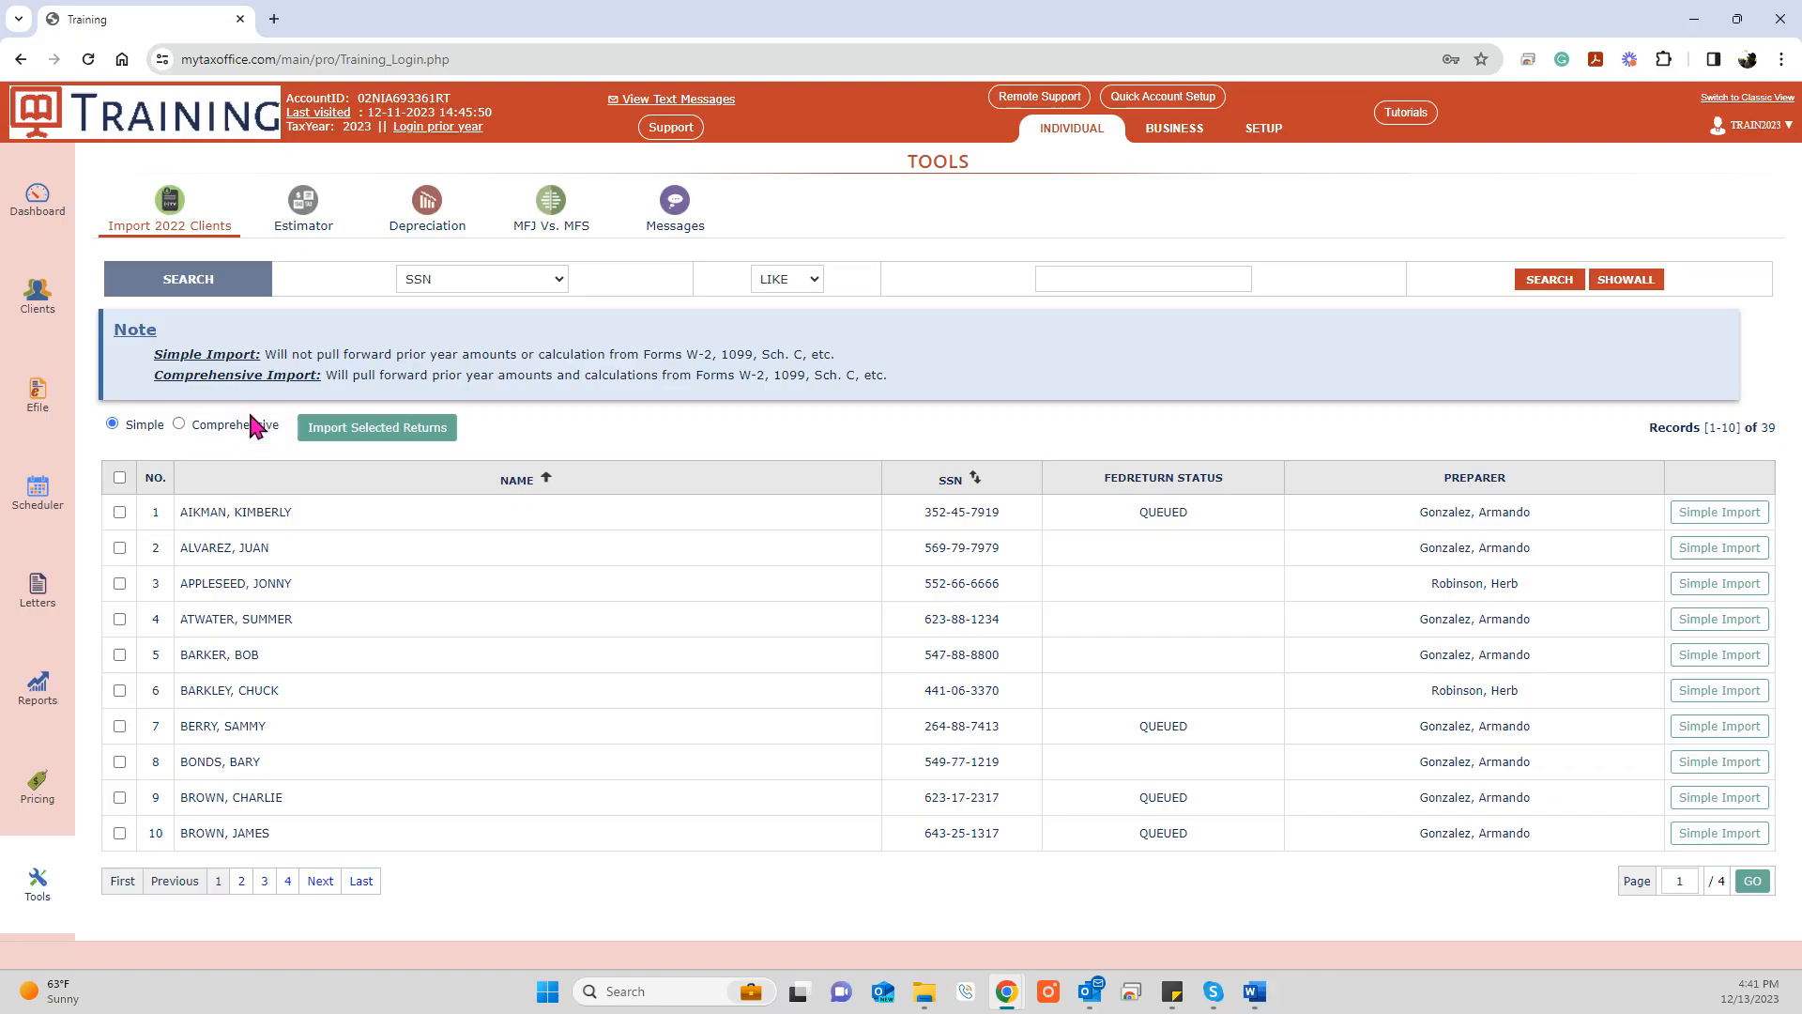
Step: View the Estimator, Depreciation and MFJ vs MFS tools, then return to the Individual Dashboard
left_click(312, 222)
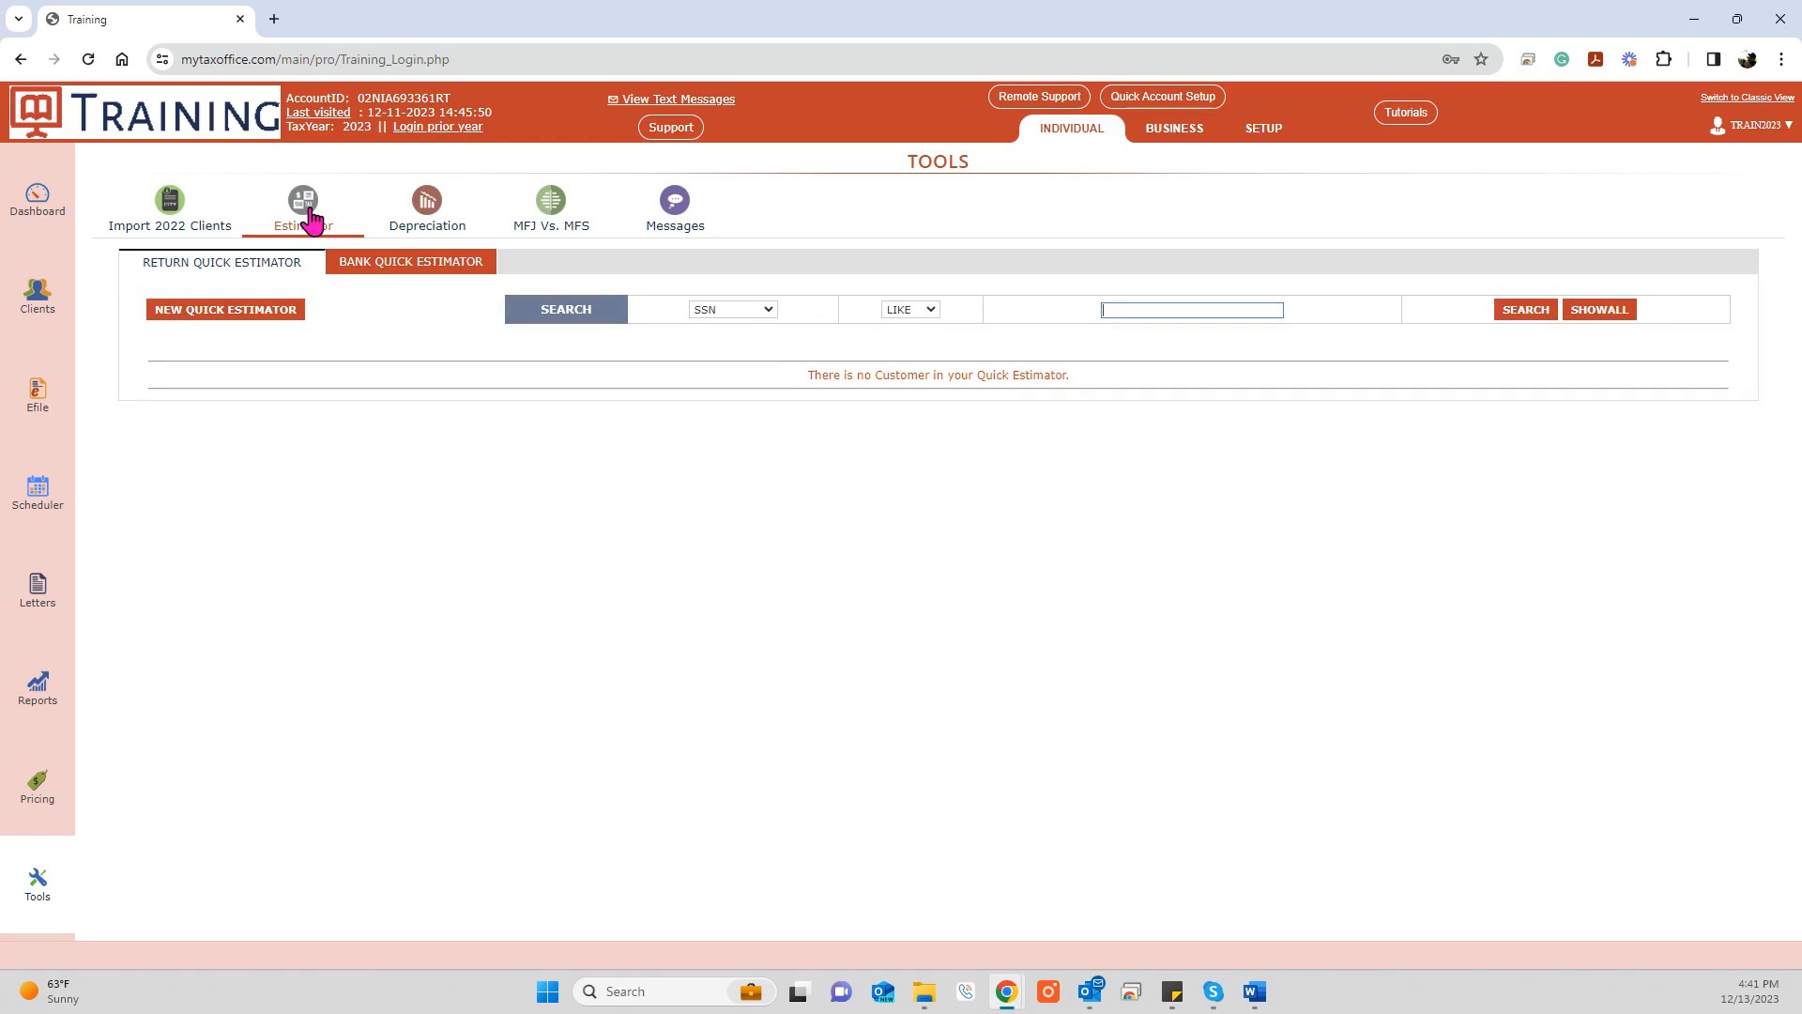
left_click(428, 212)
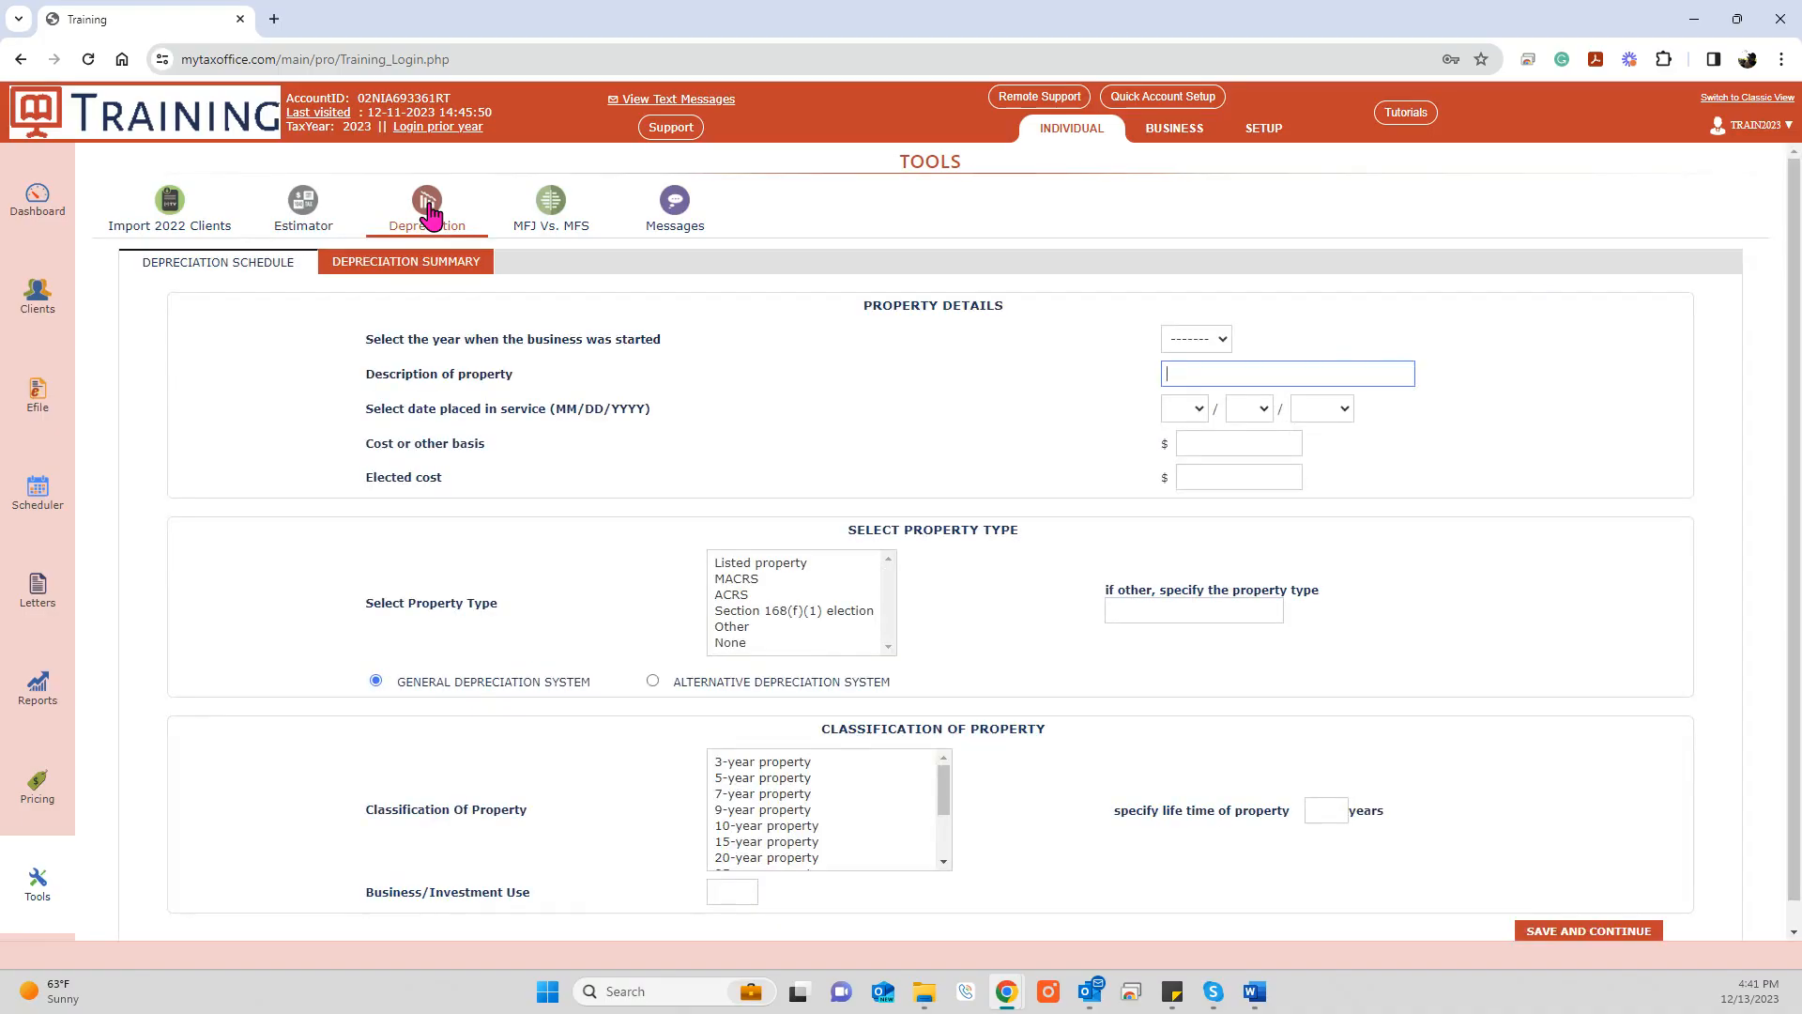
left_click(551, 212)
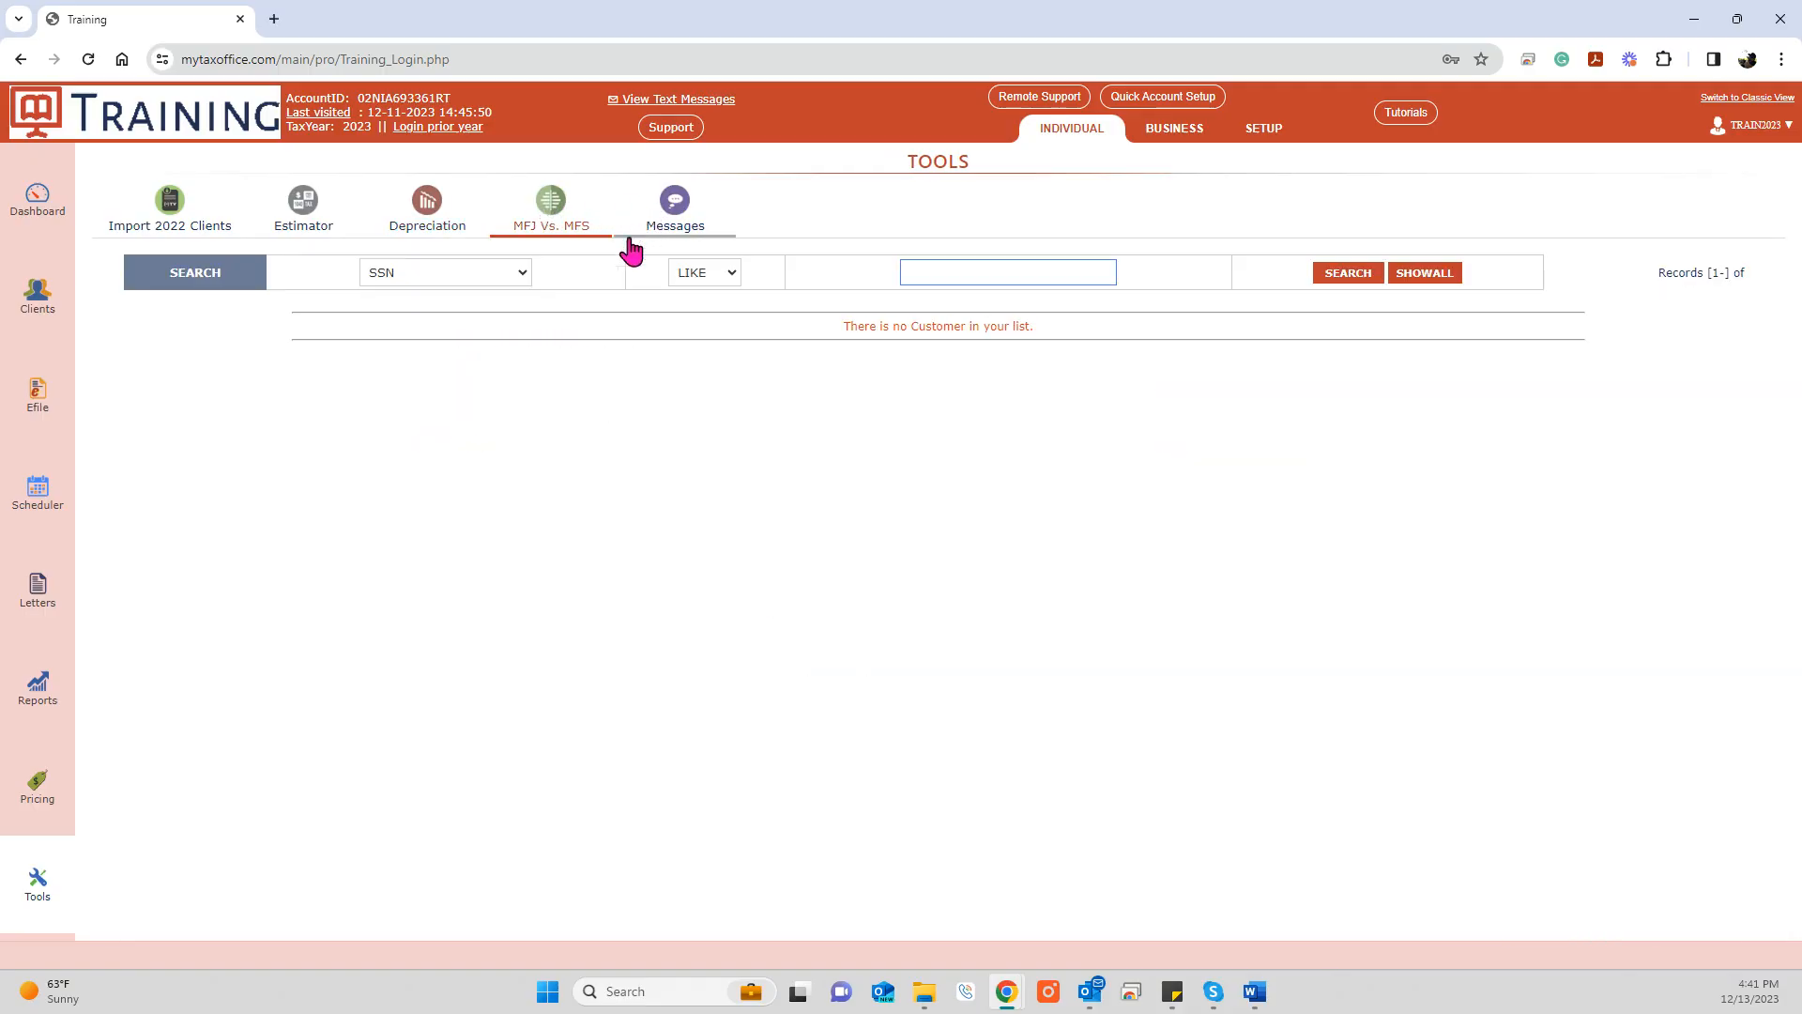
left_click(44, 214)
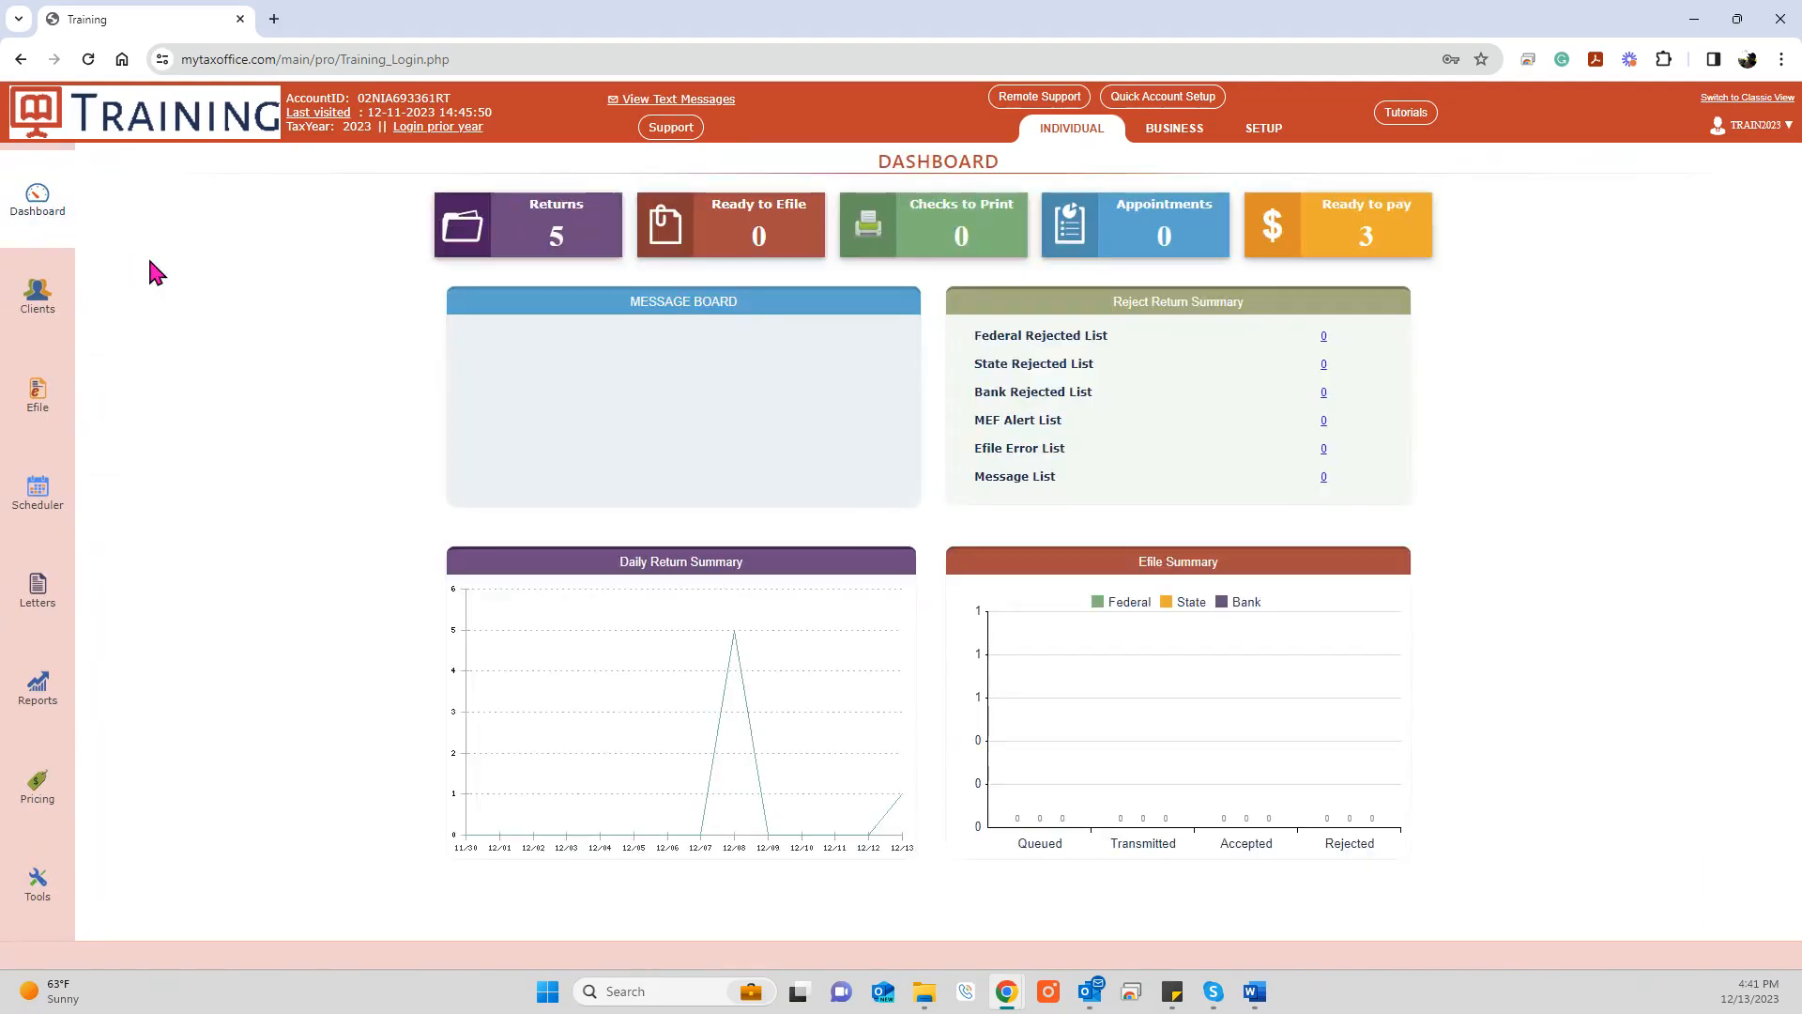